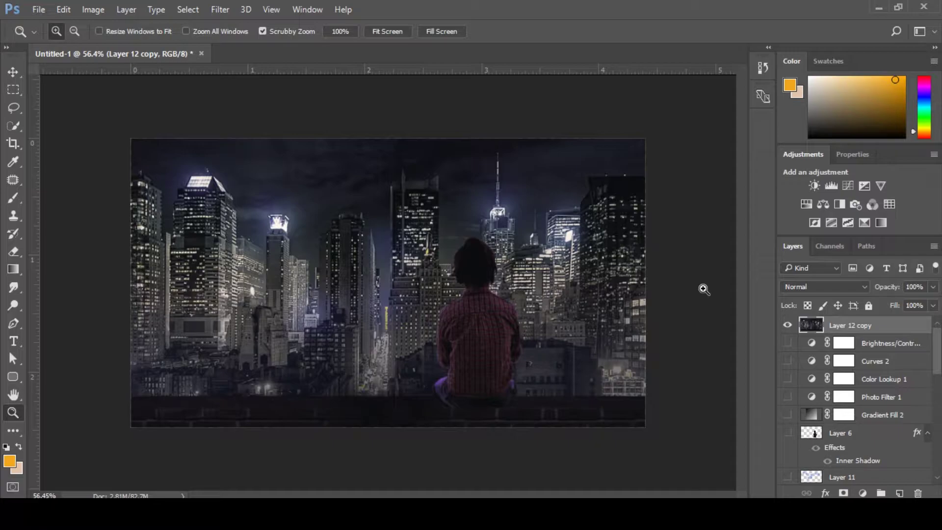
# Hide the Layer 12 copy composite so the source images can be worked on.
pyautogui.click(788, 325)
pyautogui.click(788, 326)
pyautogui.click(788, 325)
pyautogui.moveTo(542, 295); pyautogui.dragTo(511, 286)
# Scale the brick wall image down proportionally to 15.02% in the centre of the canvas.
pyautogui.press('v')
pyautogui.hotkey('alt', 'v')
pyautogui.click(485, 288)
pyautogui.moveTo(455, 292)
pyautogui.mouseDown()
pyautogui.moveTo(475, 327)
pyautogui.moveTo(459, 283)
pyautogui.mouseUp()
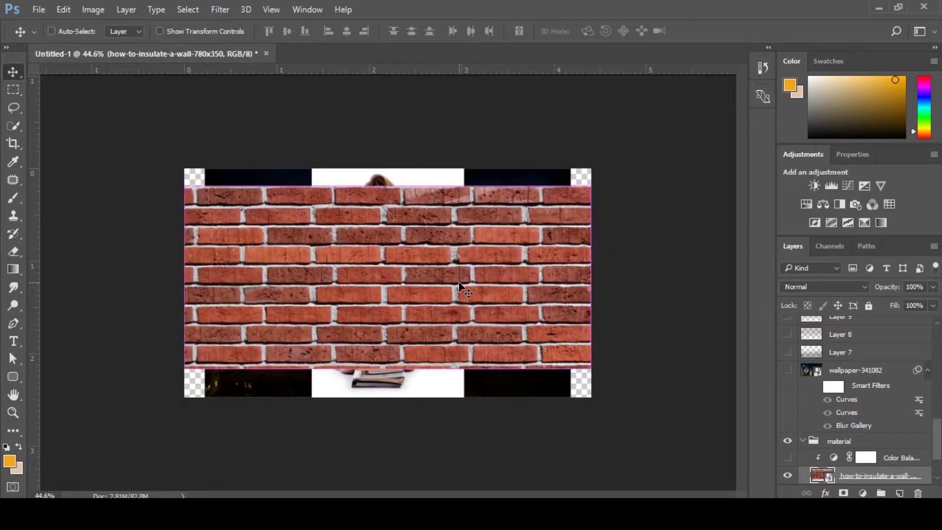
pyautogui.hotkey('ctrl', 't')
pyautogui.moveTo(591, 187); pyautogui.dragTo(464, 244)
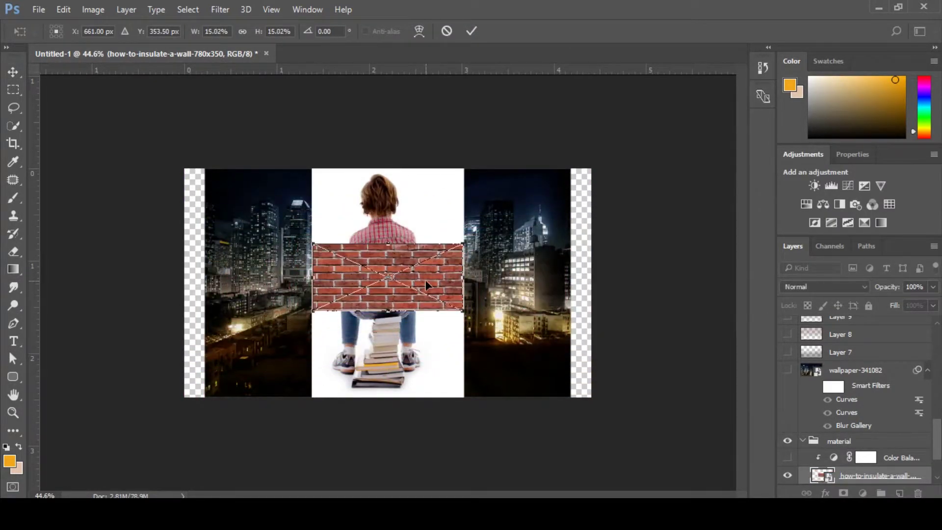
pyautogui.press('Return')
# Move the brick wall image and the boy image to the left side of the canvas.
pyautogui.moveTo(422, 290); pyautogui.dragTo(304, 298)
pyautogui.moveTo(395, 290); pyautogui.dragTo(483, 279)
pyautogui.moveTo(471, 312); pyautogui.dragTo(245, 299)
# Scale the night city wallpaper down and place it on the canvas to the right of the boy image.
pyautogui.moveTo(421, 307); pyautogui.dragTo(529, 311)
pyautogui.hotkey('ctrl', 't')
pyautogui.moveTo(670, 179); pyautogui.dragTo(592, 229)
pyautogui.moveTo(550, 287); pyautogui.dragTo(546, 260)
pyautogui.press('Return')
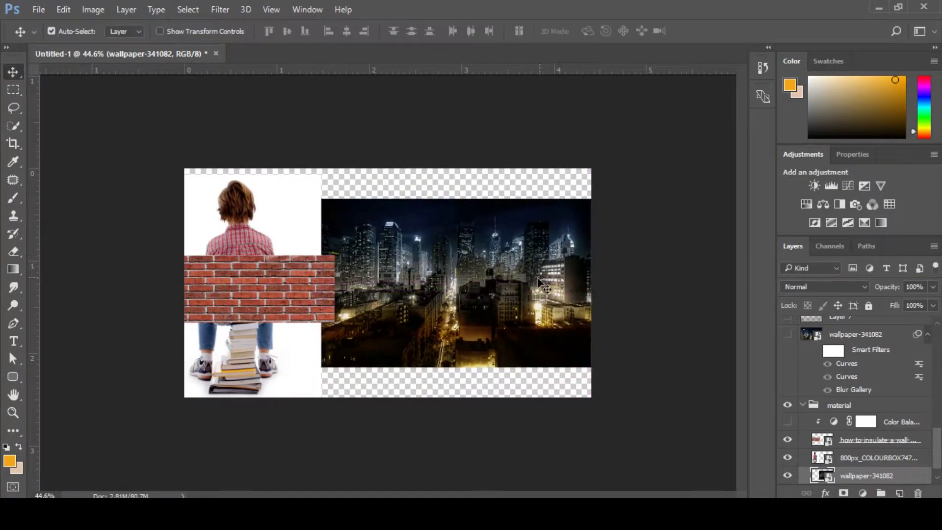
# Move the Color Balance adjustment out of the material group to just above the wallpaper-341082 smart object and clip it to that layer.
pyautogui.click(870, 442)
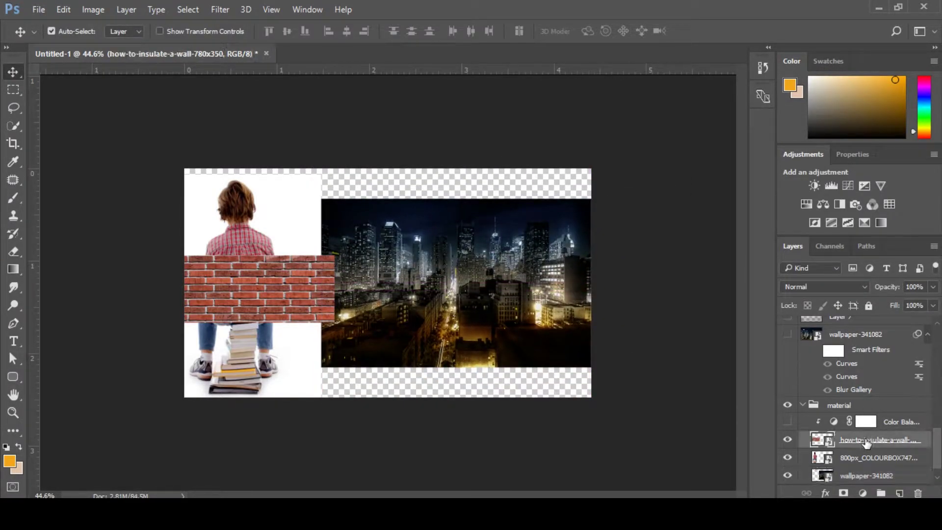
pyautogui.click(802, 406)
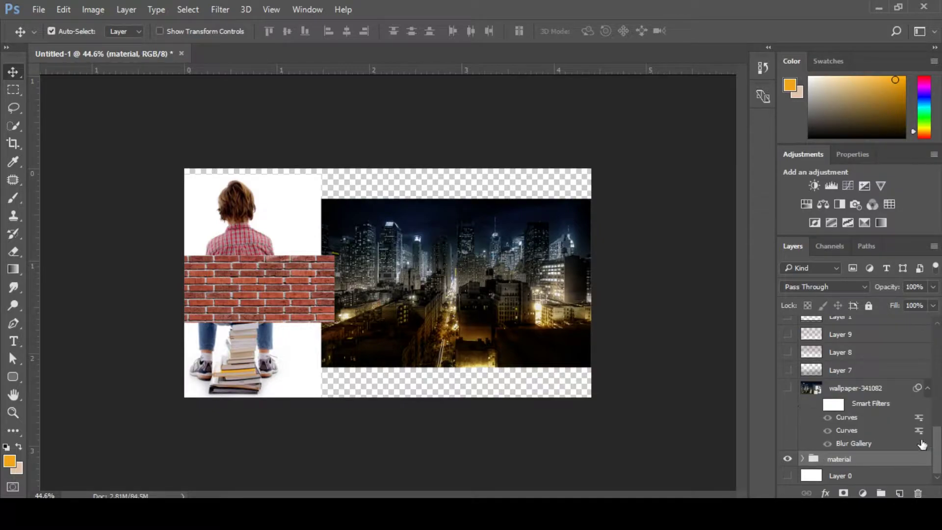
pyautogui.click(929, 423)
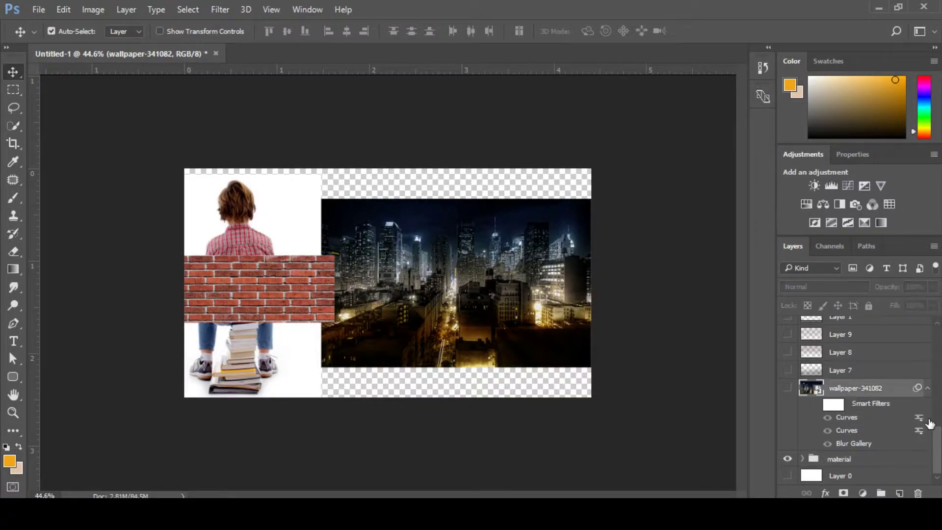
pyautogui.click(834, 460)
pyautogui.click(803, 459)
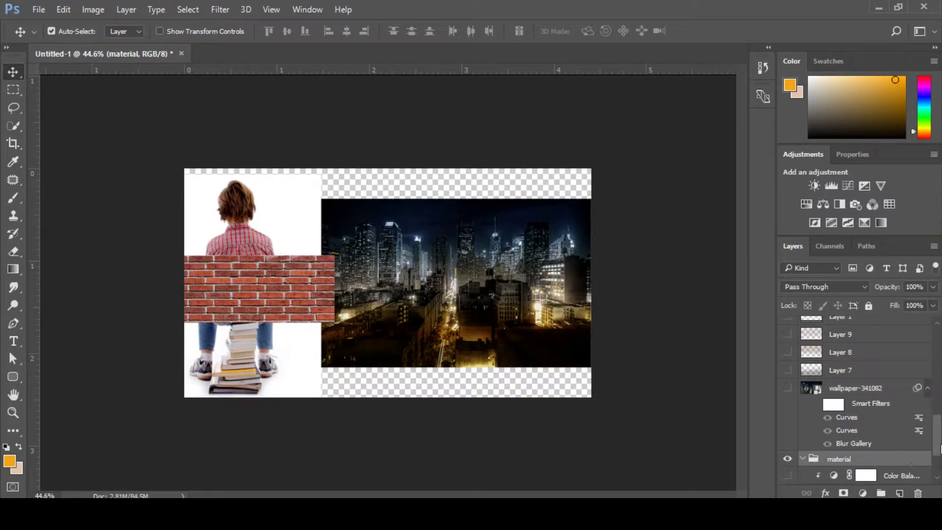
pyautogui.scroll(-3, 941, 474)
pyautogui.click(883, 406)
pyautogui.scroll(3, 908, 408)
pyautogui.moveTo(895, 299); pyautogui.dragTo(844, 393)
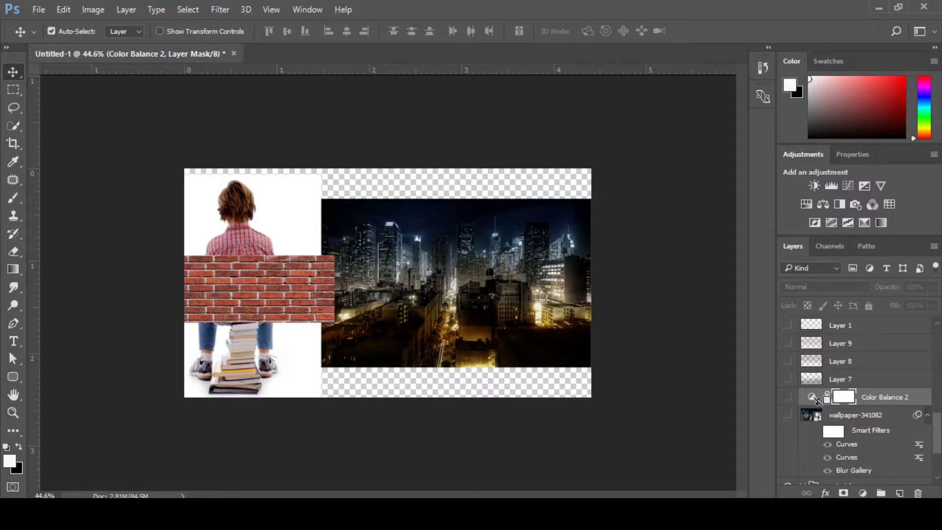
pyautogui.keyDown('alt'); pyautogui.click(818, 401); pyautogui.keyUp('alt')
# Hide the material group and show the white Layer 0 and the wallpaper-341082 city layer.
pyautogui.scroll(-3, 805, 413)
pyautogui.scroll(2, 805, 414)
pyautogui.click(788, 459)
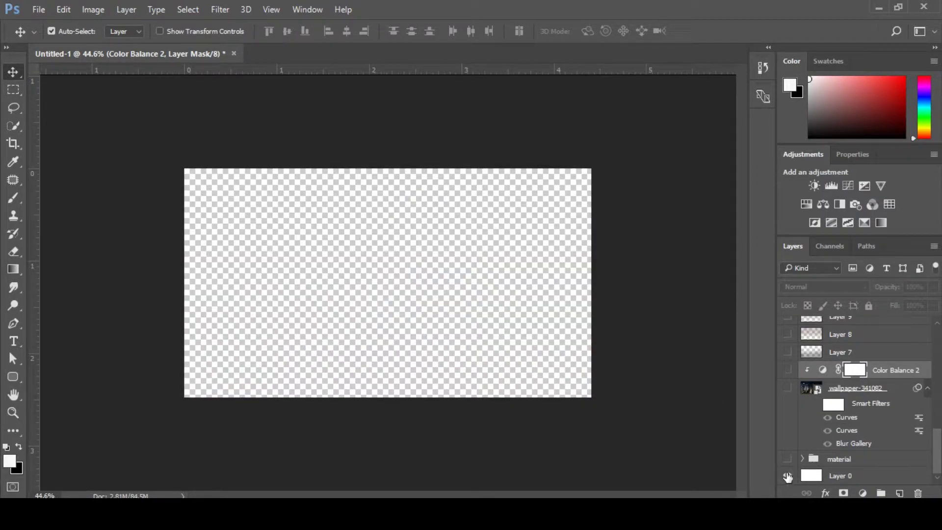
pyautogui.click(788, 476)
pyautogui.moveTo(937, 445); pyautogui.dragTo(941, 479)
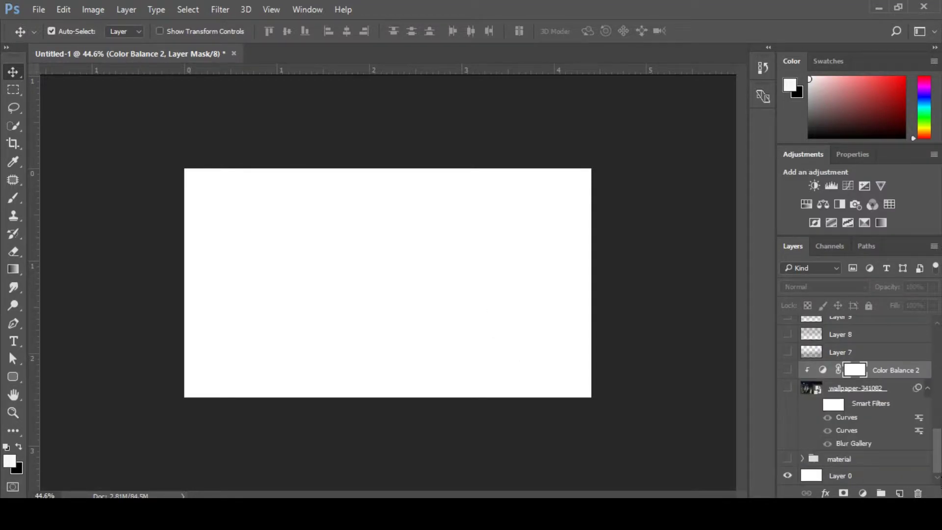
pyautogui.click(788, 391)
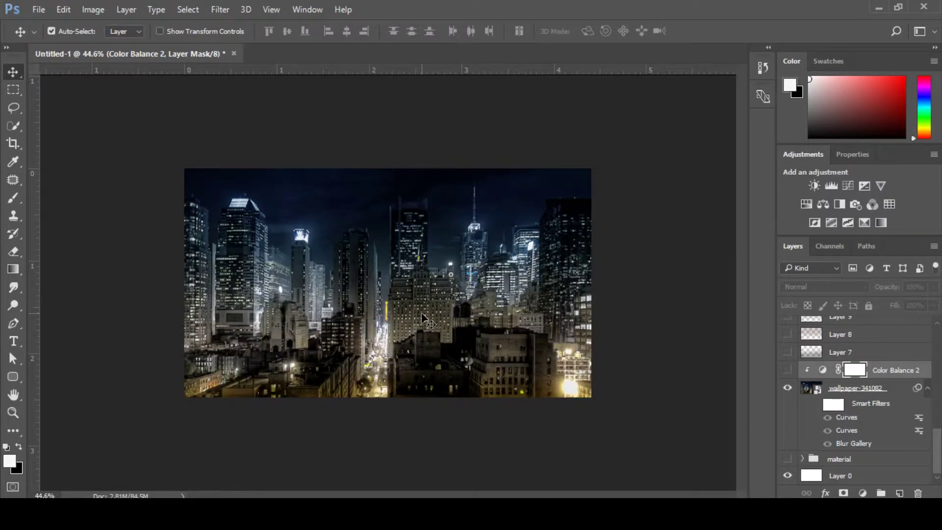
pyautogui.click(483, 263)
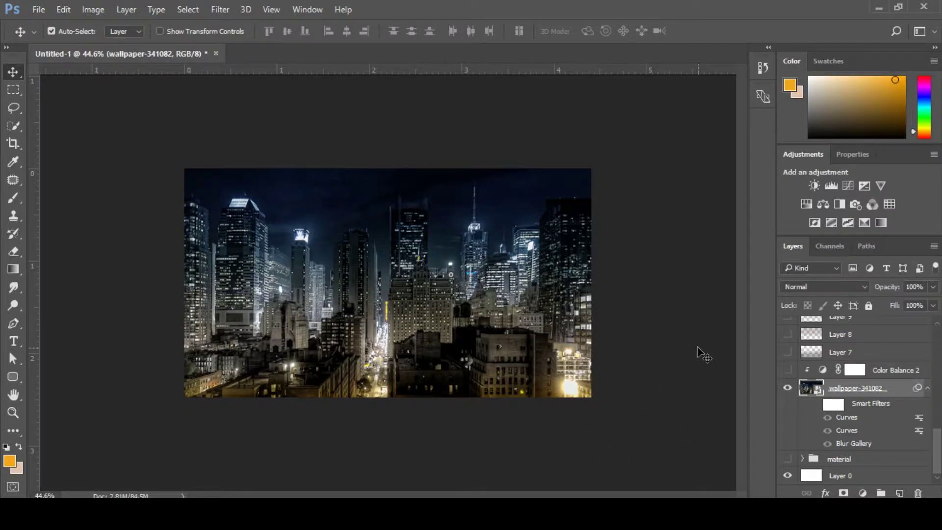
# Show the walls group while hiding the four individual layers inside it.
pyautogui.scroll(3, 938, 434)
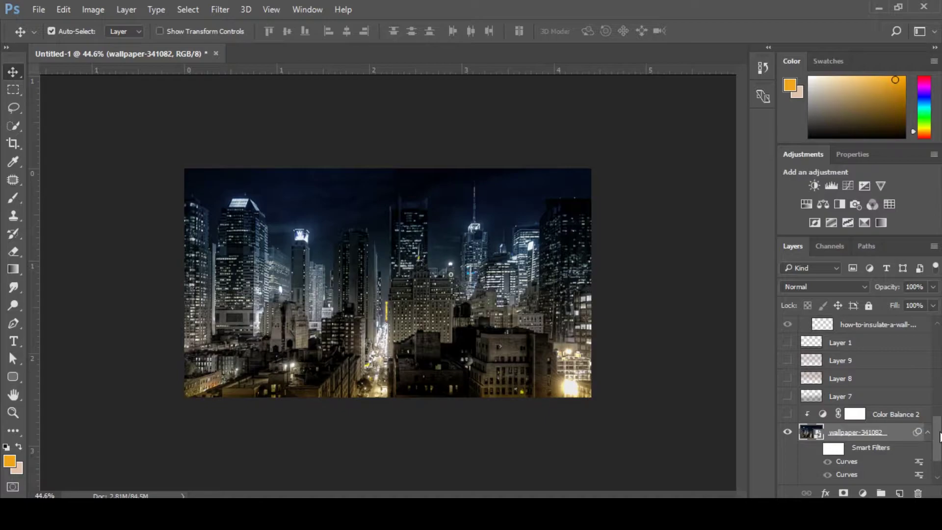
pyautogui.scroll(5, 938, 435)
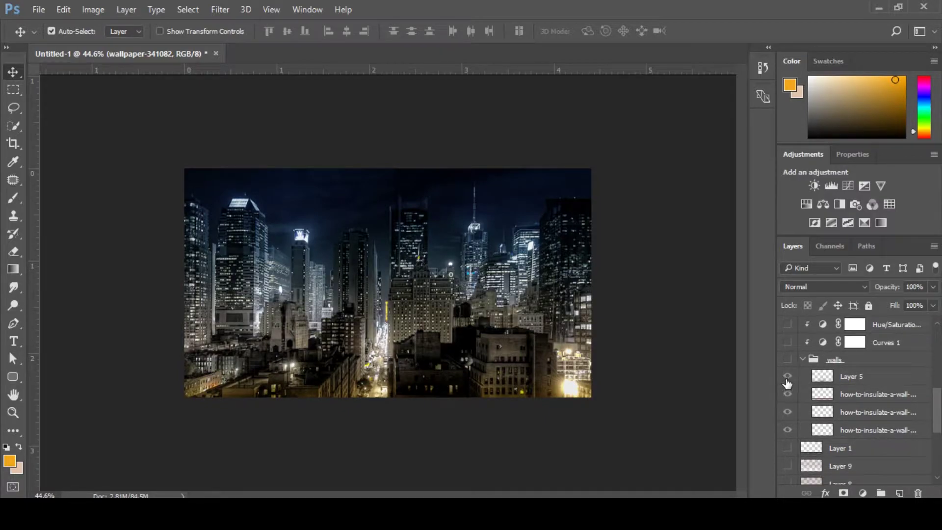
pyautogui.click(789, 361)
pyautogui.moveTo(790, 361); pyautogui.dragTo(794, 430)
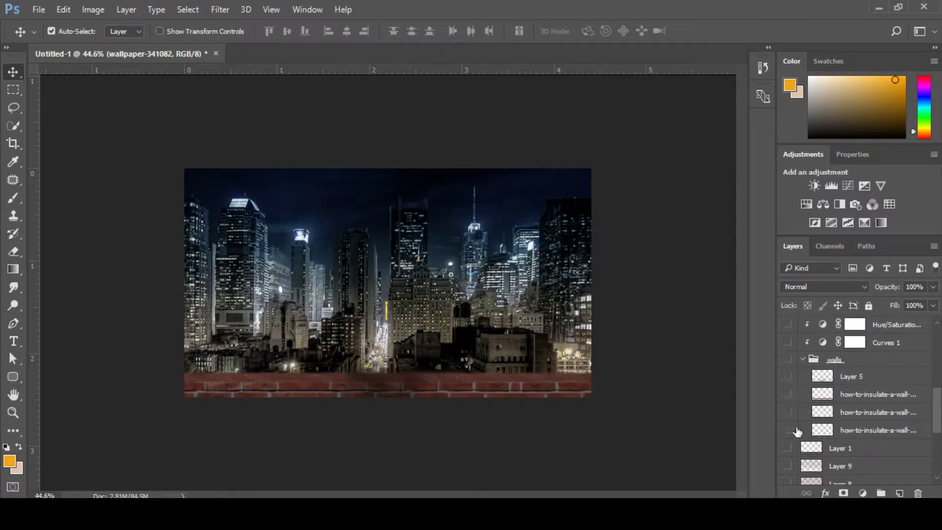
# Toggle the brick layers in the walls group one at a time, leaving only the front brick face visible.
pyautogui.moveTo(939, 399)
pyautogui.mouseDown()
pyautogui.moveTo(940, 409)
pyautogui.moveTo(939, 401)
pyautogui.mouseUp()
pyautogui.click(788, 388)
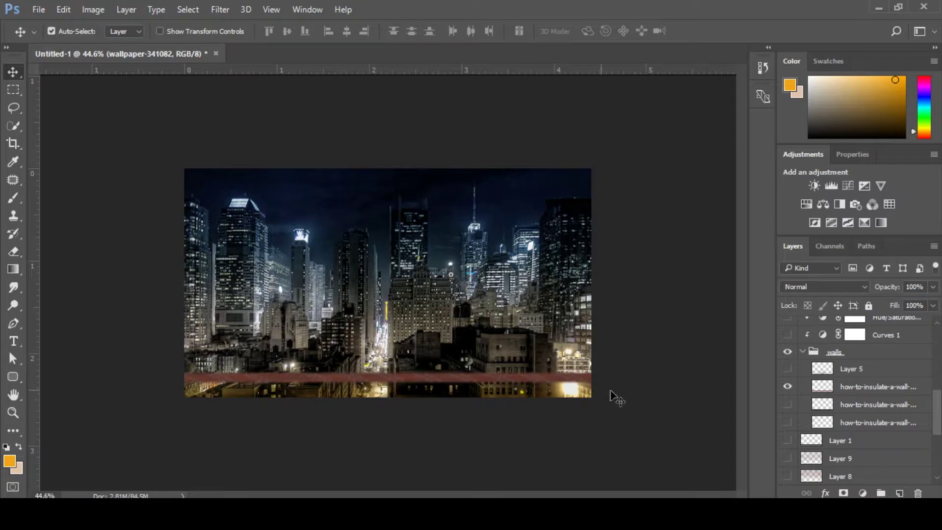
pyautogui.click(788, 387)
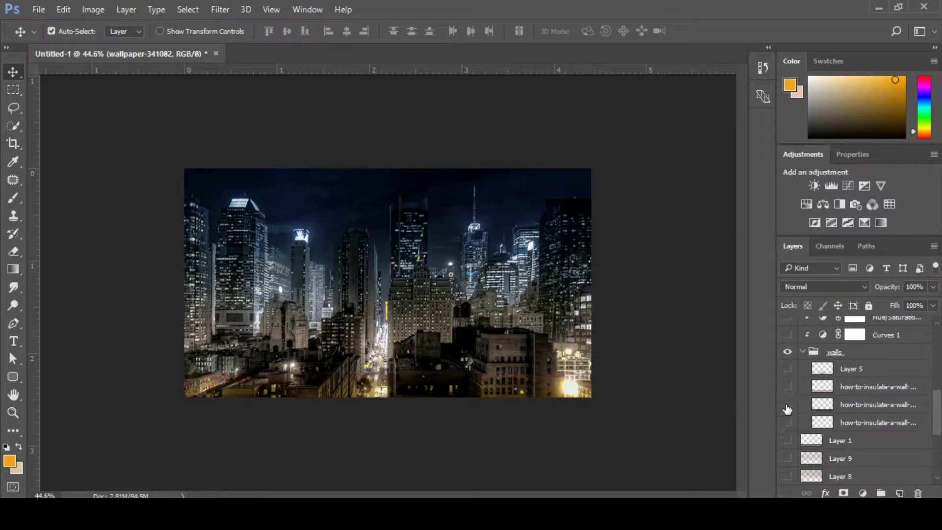
pyautogui.click(788, 404)
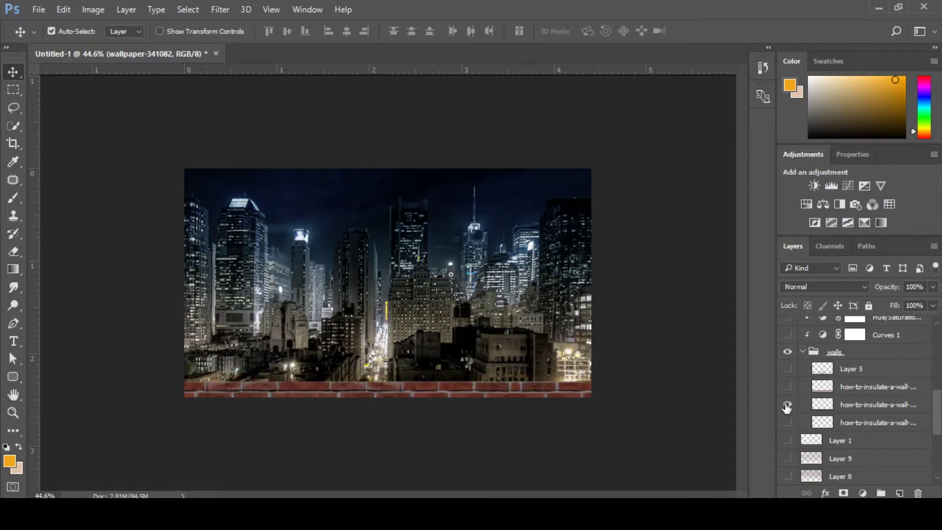
pyautogui.click(788, 404)
pyautogui.click(788, 423)
pyautogui.click(789, 405)
# Try raising the front brick layer and transforming it into a thin ledge strip, comparing it with the upper brick layer.
pyautogui.moveTo(479, 391); pyautogui.dragTo(479, 313)
pyautogui.hotkey('ctrl', 'z')
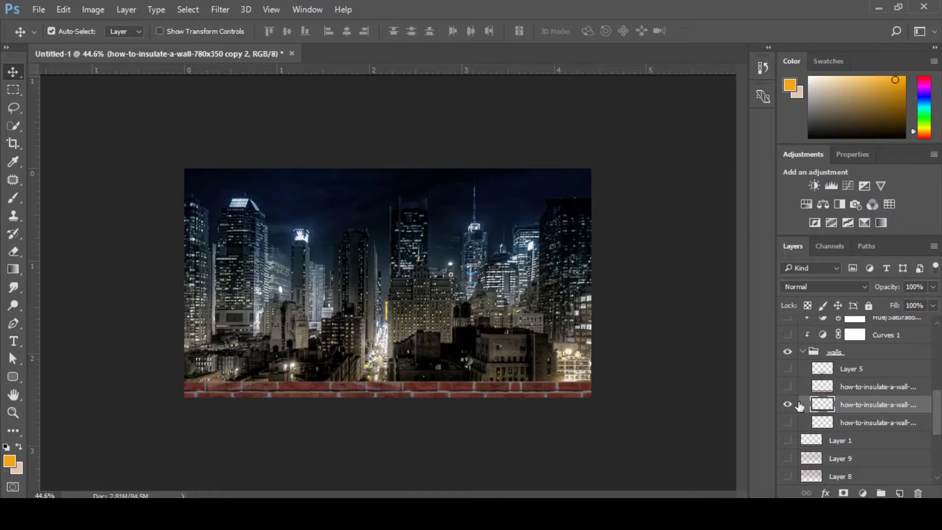
pyautogui.press('z')
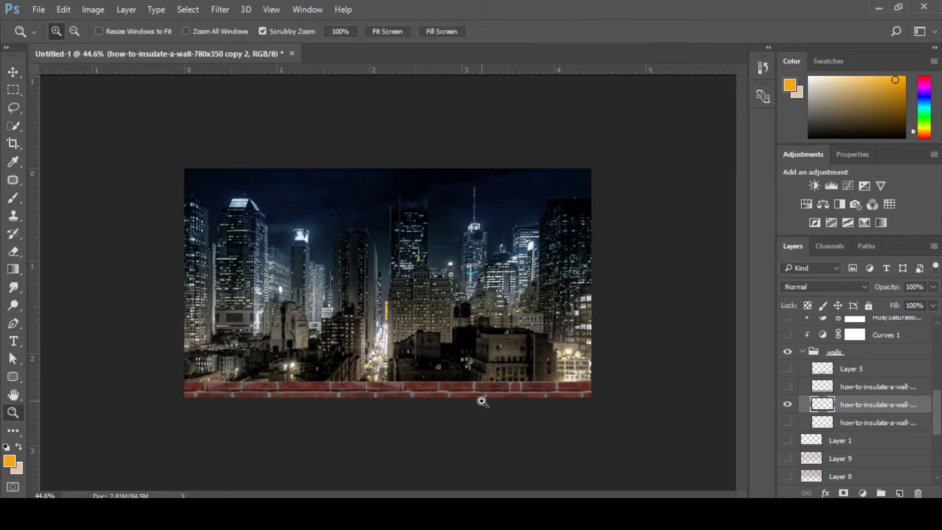
pyautogui.hotkey('ctrl', 't')
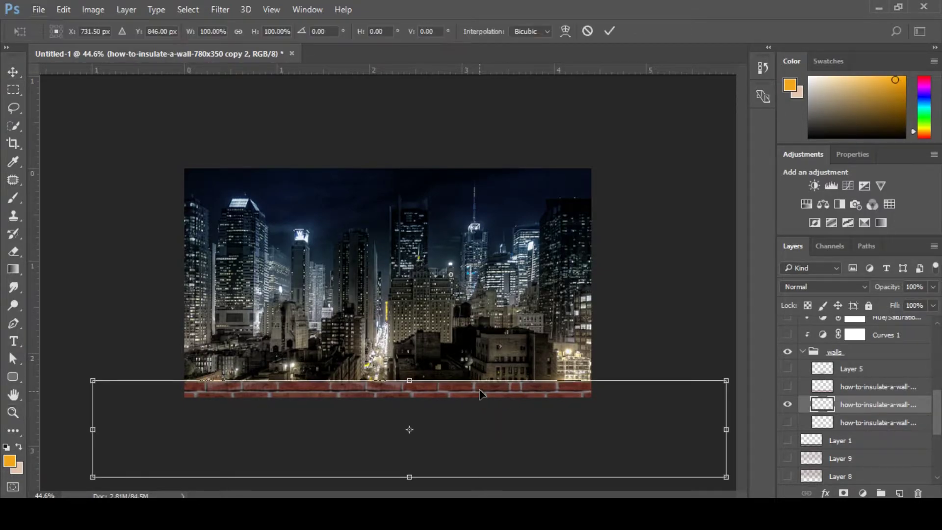
pyautogui.moveTo(422, 383); pyautogui.dragTo(430, 362)
pyautogui.press('z')
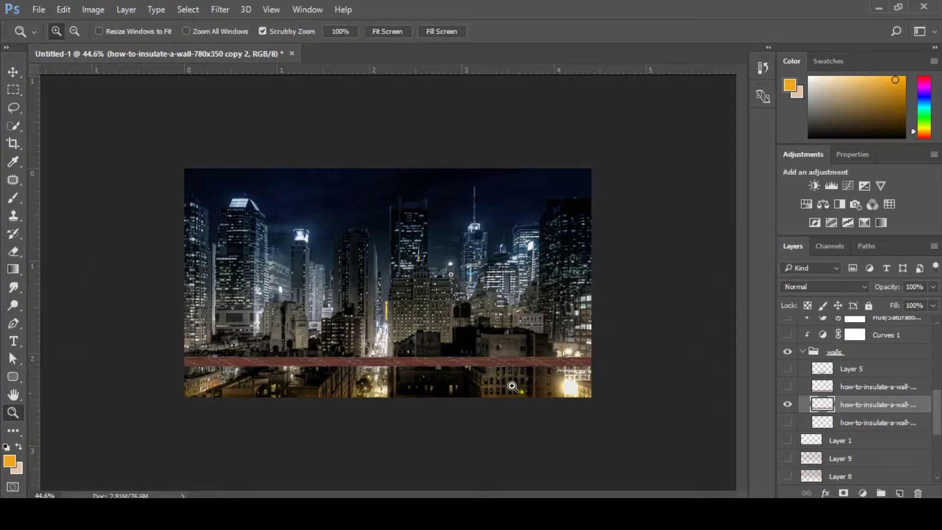
pyautogui.click(788, 387)
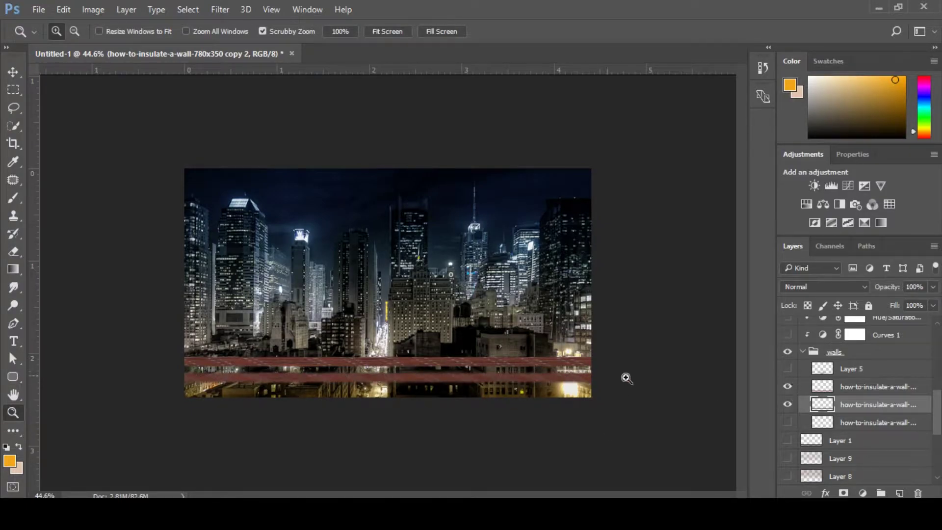
pyautogui.click(788, 387)
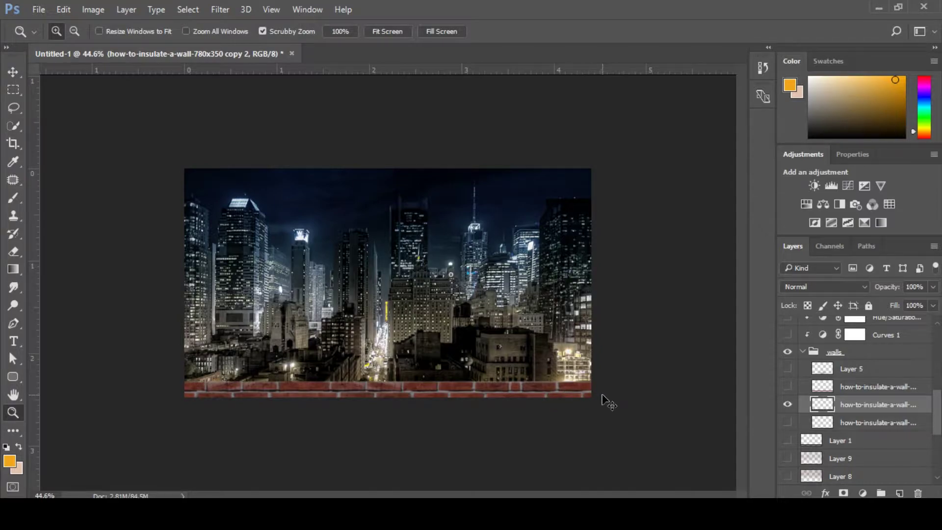
# Show the upper brick ledge layer and rename both visible brick layers as WALL.
pyautogui.click(787, 387)
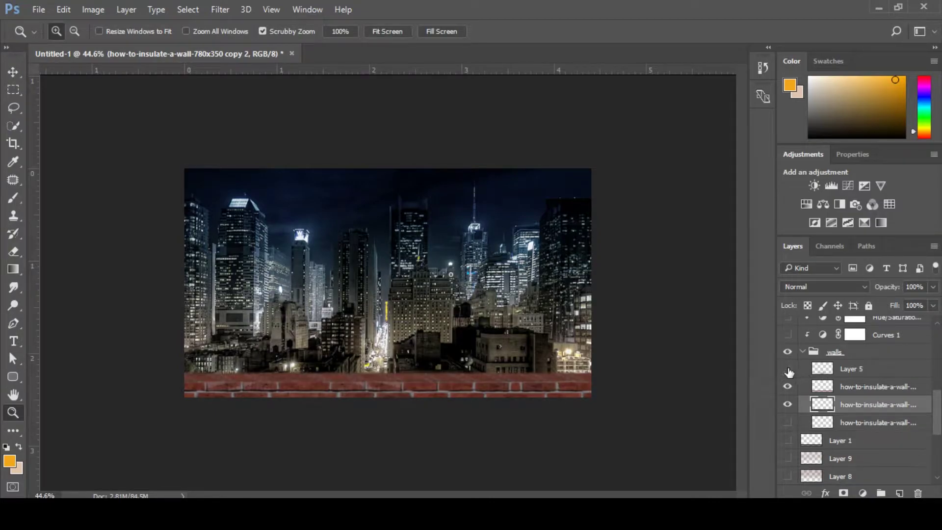
pyautogui.doubleClick(851, 370)
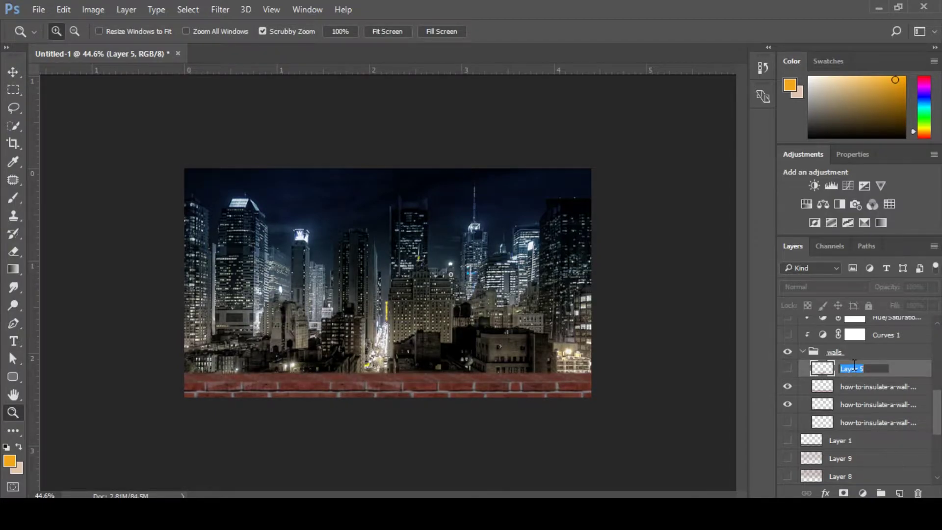
pyautogui.doubleClick(855, 390)
pyautogui.write('WALL')
pyautogui.press('Return')
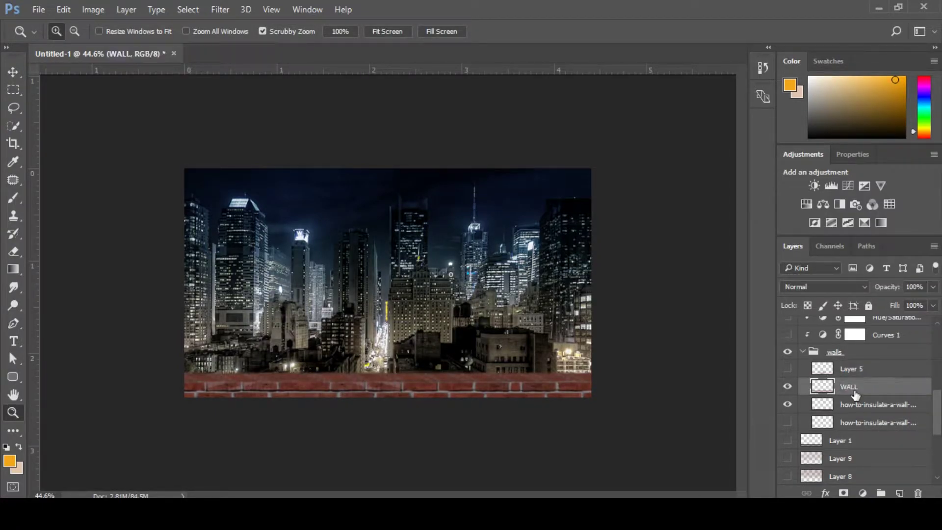
pyautogui.doubleClick(844, 403)
pyautogui.write('WA')
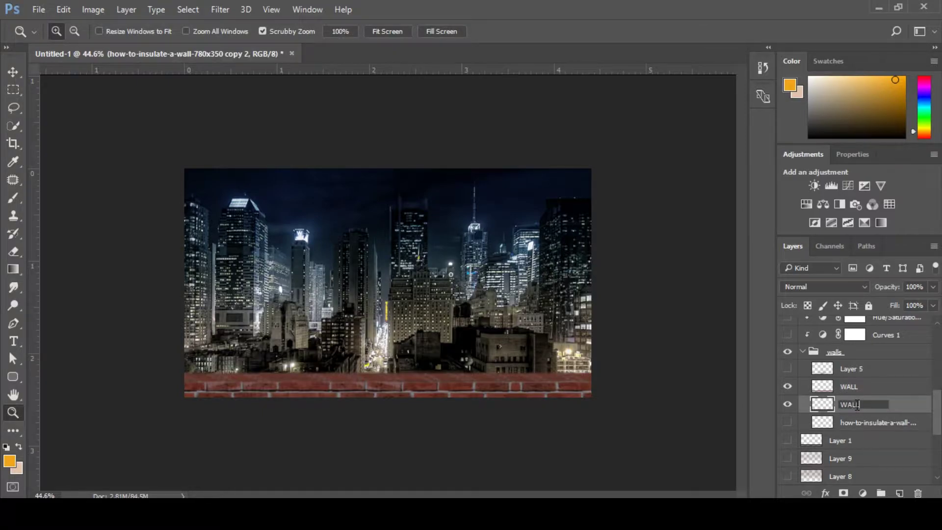
pyautogui.write('LL')
pyautogui.press('Return')
# Rename Layer 5 as SHADOW and delete the hidden lowest brick layer from the walls group.
pyautogui.doubleClick(854, 371)
pyautogui.write('SHADOW')
pyautogui.press('Return')
pyautogui.moveTo(907, 424); pyautogui.dragTo(919, 494)
# Preview the seated figure of Layer 6 on the brick wall and hide it again.
pyautogui.scroll(1, 860, 451)
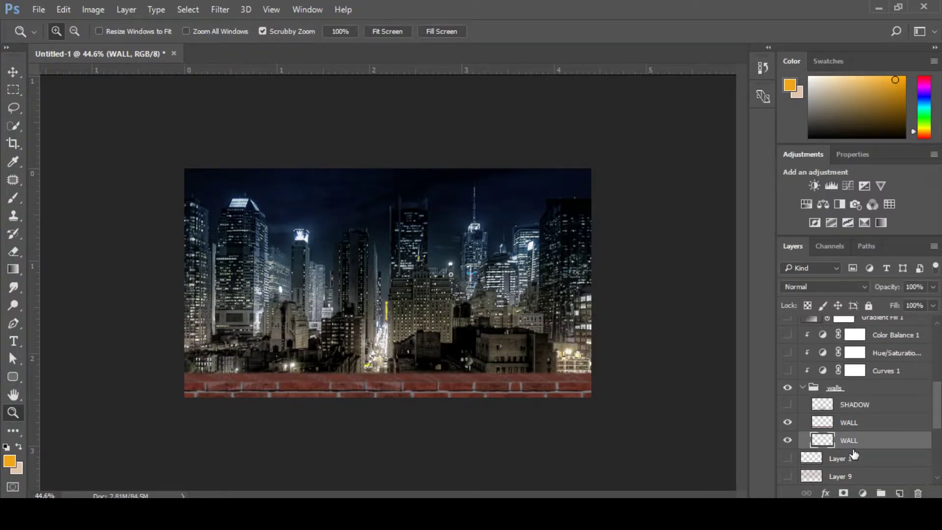
pyautogui.scroll(4, 829, 388)
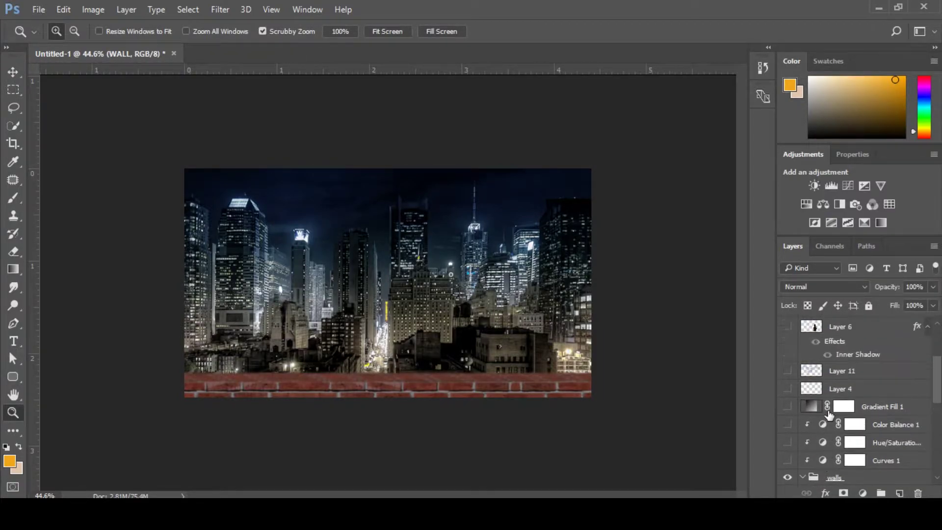
pyautogui.click(814, 365)
pyautogui.click(788, 363)
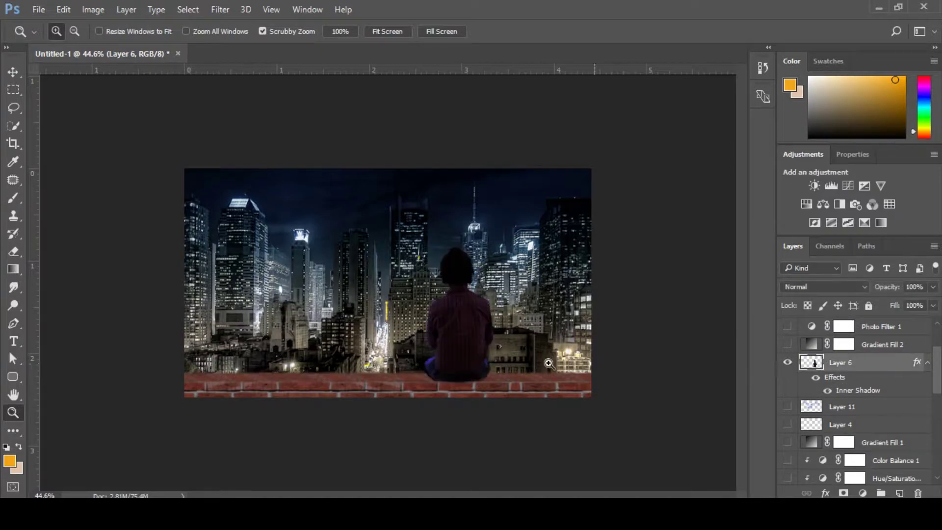
pyautogui.moveTo(475, 305); pyautogui.dragTo(484, 359)
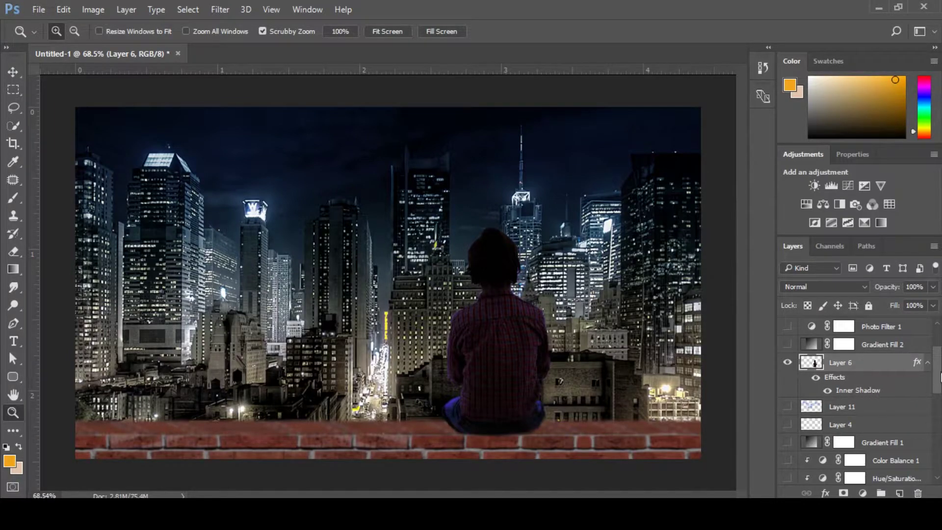
pyautogui.click(787, 365)
# Expand the material group at the bottom of the layer stack and make it visible.
pyautogui.scroll(-5, 859, 392)
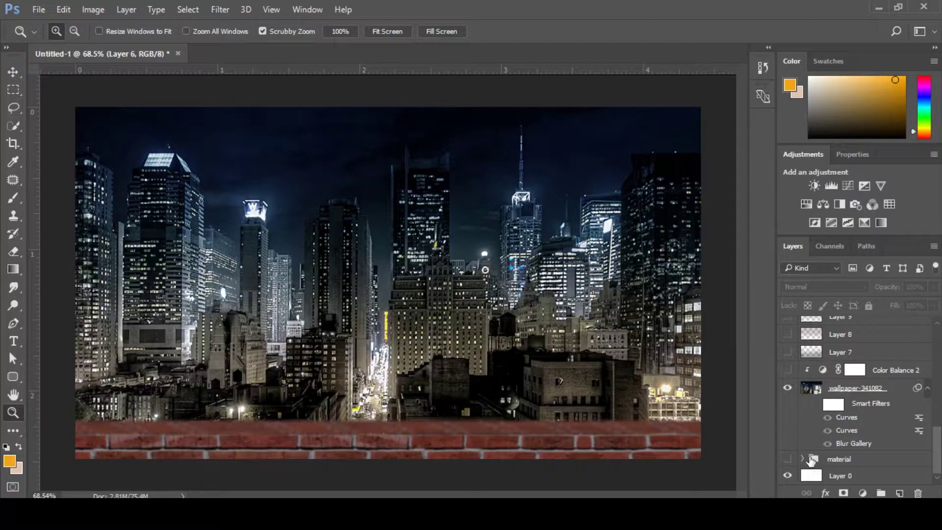
pyautogui.click(807, 458)
pyautogui.moveTo(938, 440); pyautogui.dragTo(940, 462)
pyautogui.click(788, 405)
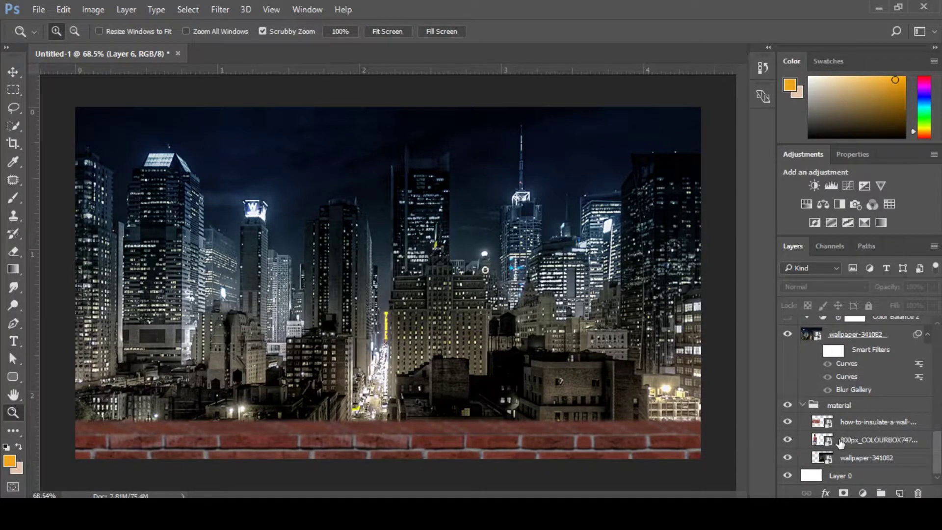
# Move the 800px_COLOURBOX7470643 photo of the boy to the top of the layer stack and position it nearer the canvas centre.
pyautogui.click(830, 444)
pyautogui.scroll(2, 905, 436)
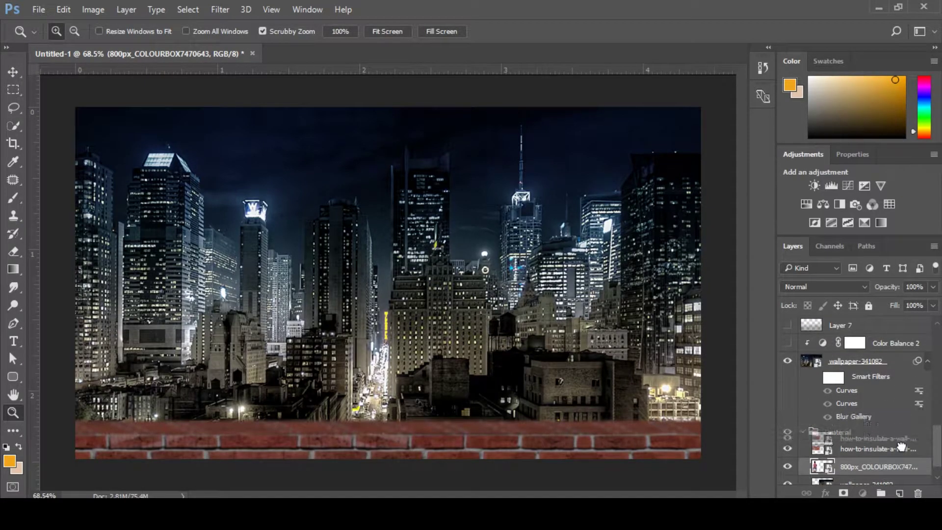
pyautogui.click(902, 448)
pyautogui.click(905, 471)
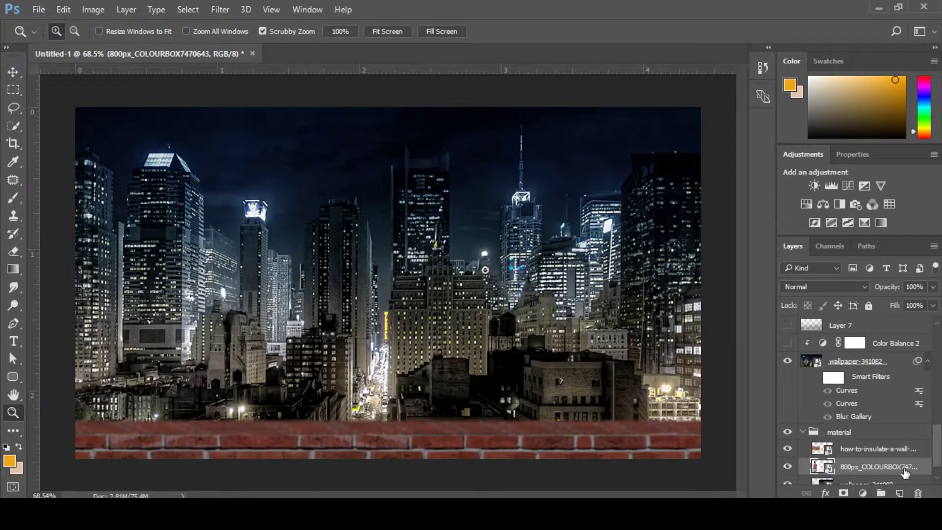
pyautogui.moveTo(902, 472); pyautogui.dragTo(873, 324)
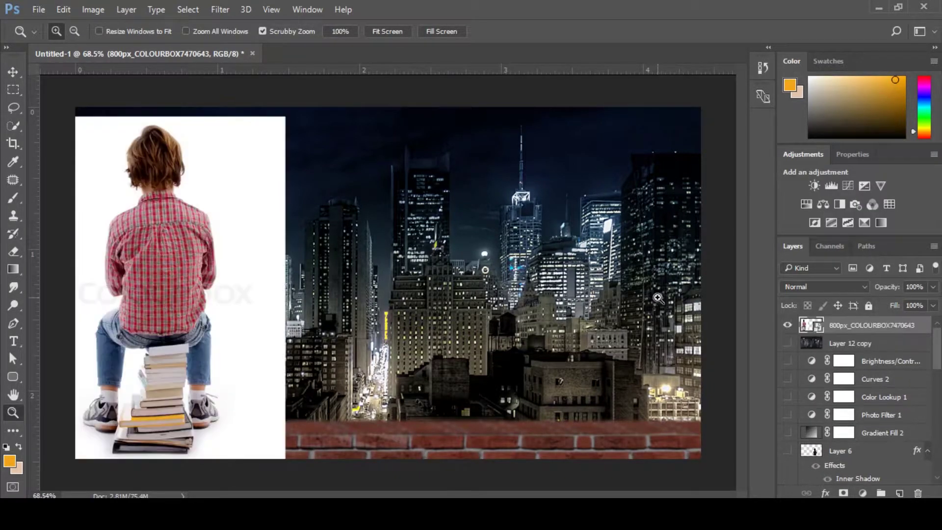
pyautogui.press('v')
pyautogui.moveTo(243, 299); pyautogui.dragTo(399, 347)
# Select the photo's white background with Color Range at fuzziness 0 and mask it out with an inverted layer mask.
pyautogui.hotkey('ctrl', 'space')
pyautogui.click(404, 344)
pyautogui.click(197, 11)
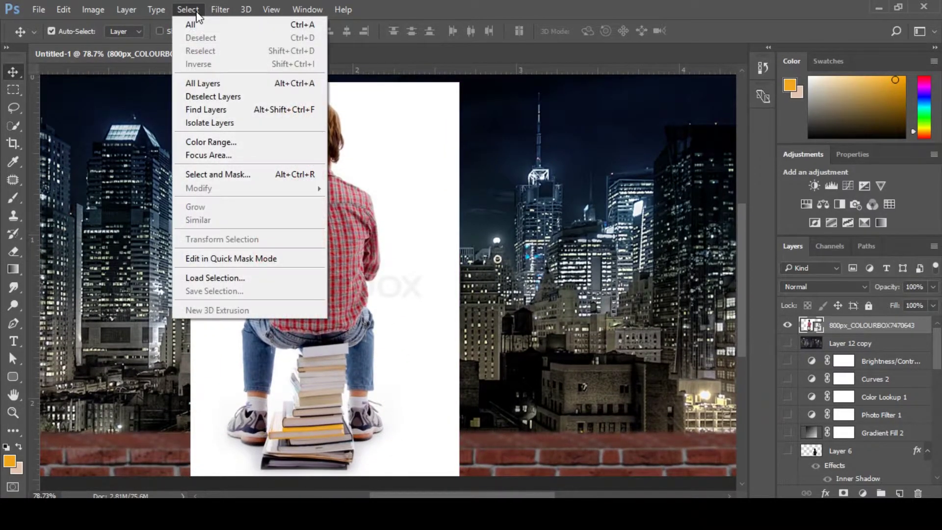
pyautogui.click(216, 143)
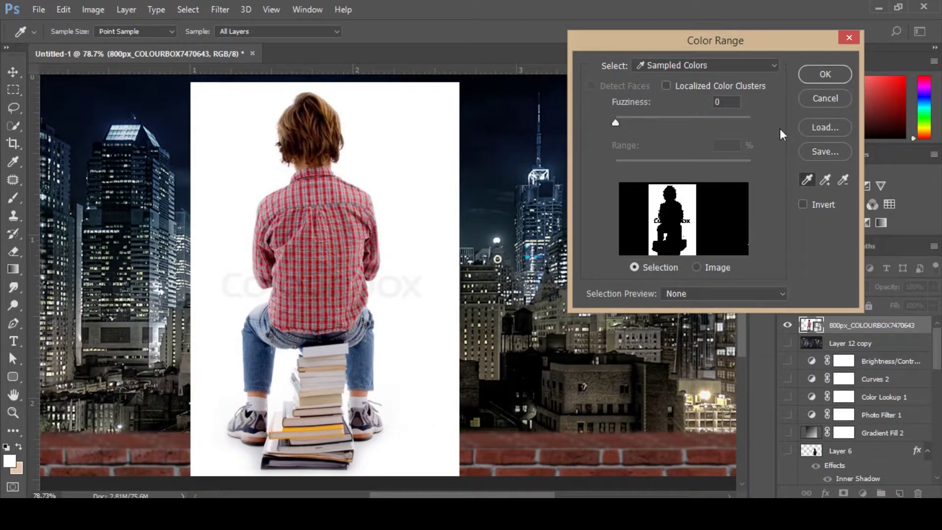
pyautogui.click(826, 74)
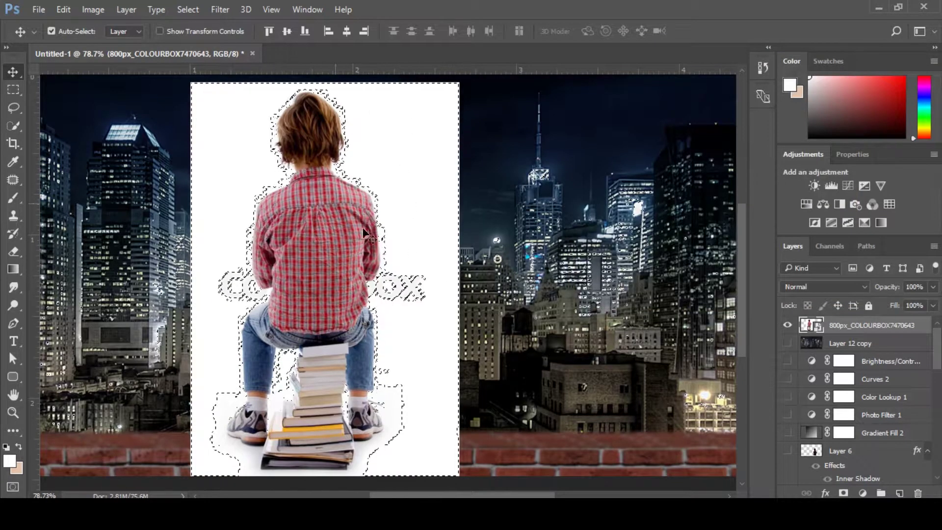
pyautogui.click(852, 492)
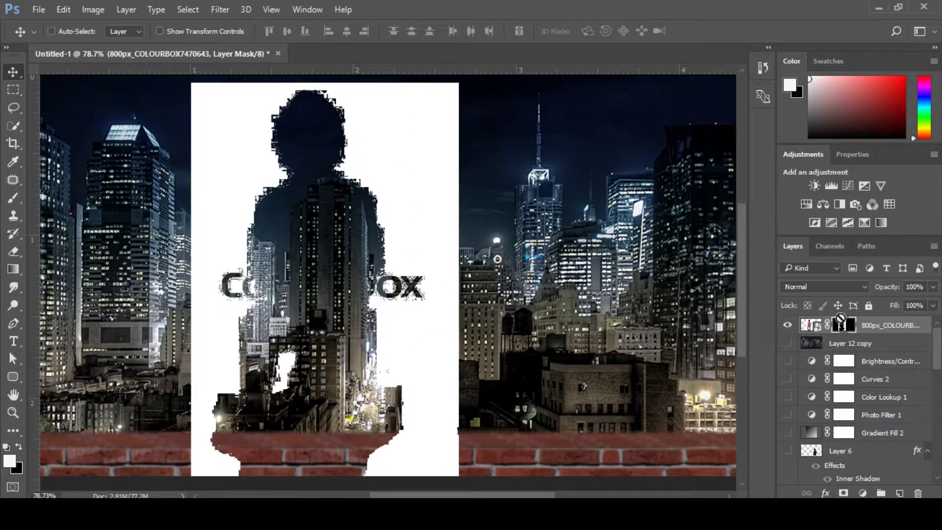
pyautogui.hotkey('ctrl', 'i')
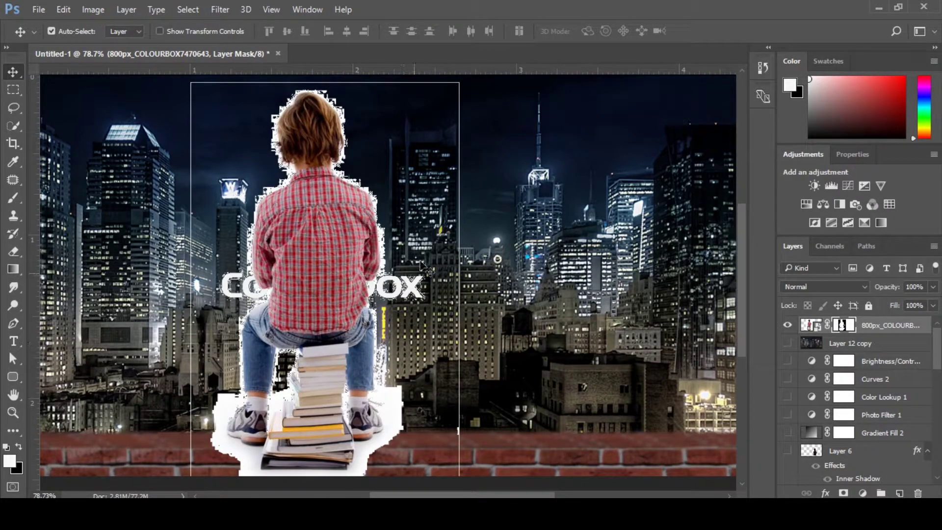
# Refine the boy's mask with Smart Radius on, radius 20 px, smooth 14, feather 0 px and contrast 20%.
pyautogui.press('z')
pyautogui.moveTo(383, 272); pyautogui.dragTo(394, 287)
pyautogui.moveTo(396, 288); pyautogui.dragTo(469, 295)
pyautogui.moveTo(379, 322); pyautogui.dragTo(368, 321)
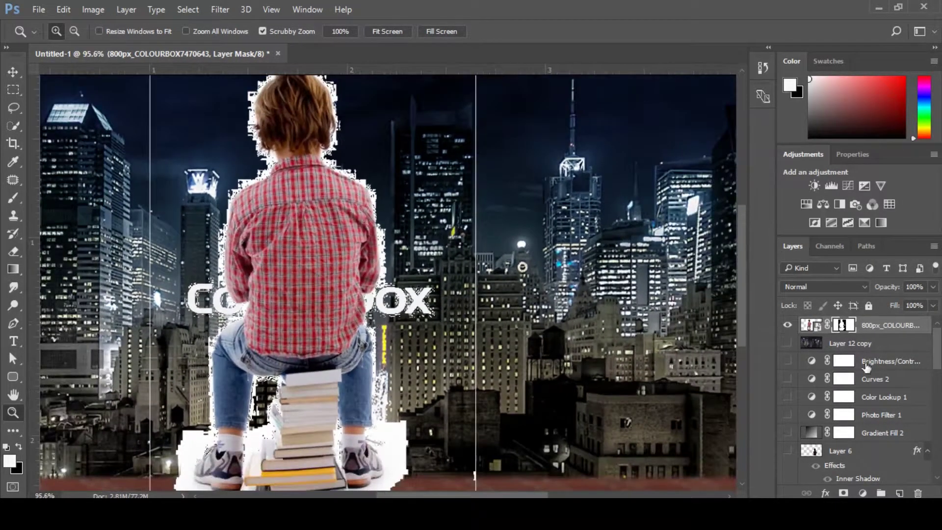
pyautogui.doubleClick(847, 327)
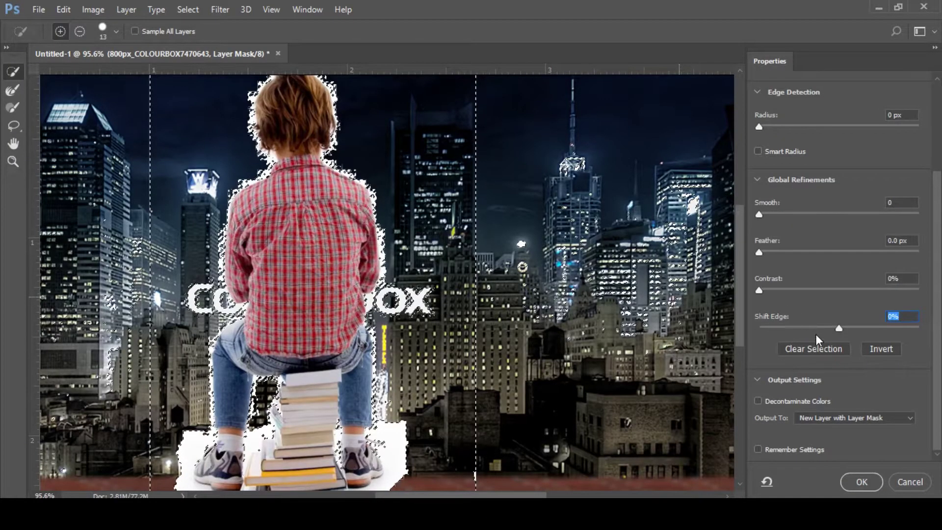
pyautogui.click(760, 150)
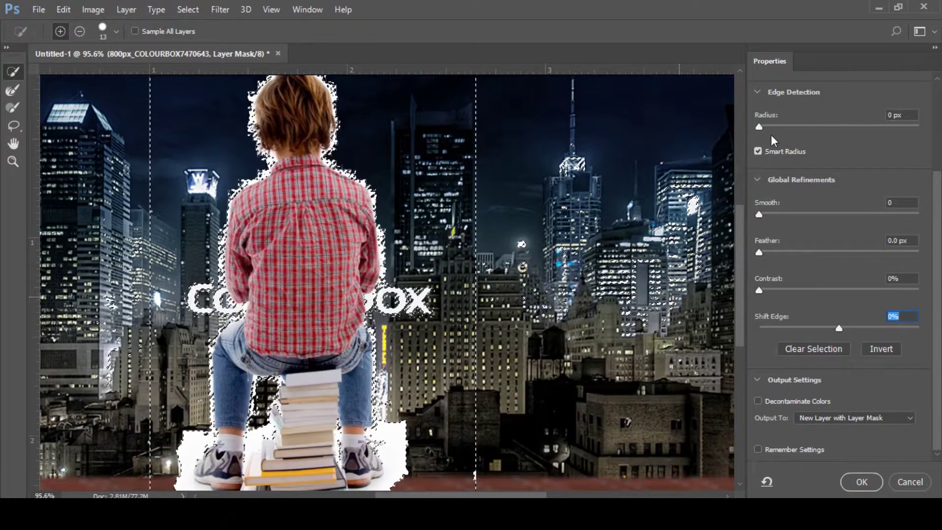
pyautogui.moveTo(779, 125); pyautogui.dragTo(839, 134)
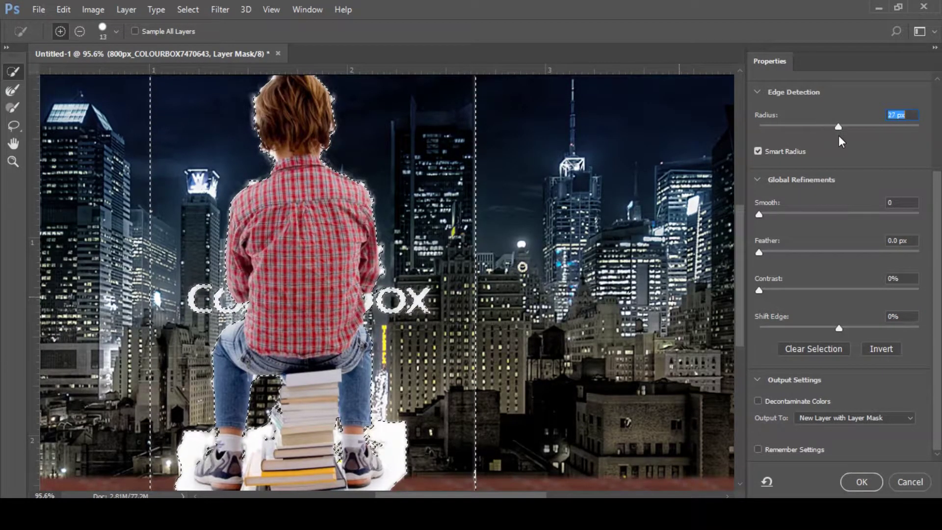
pyautogui.moveTo(773, 290); pyautogui.dragTo(786, 290)
pyautogui.moveTo(766, 212); pyautogui.dragTo(783, 216)
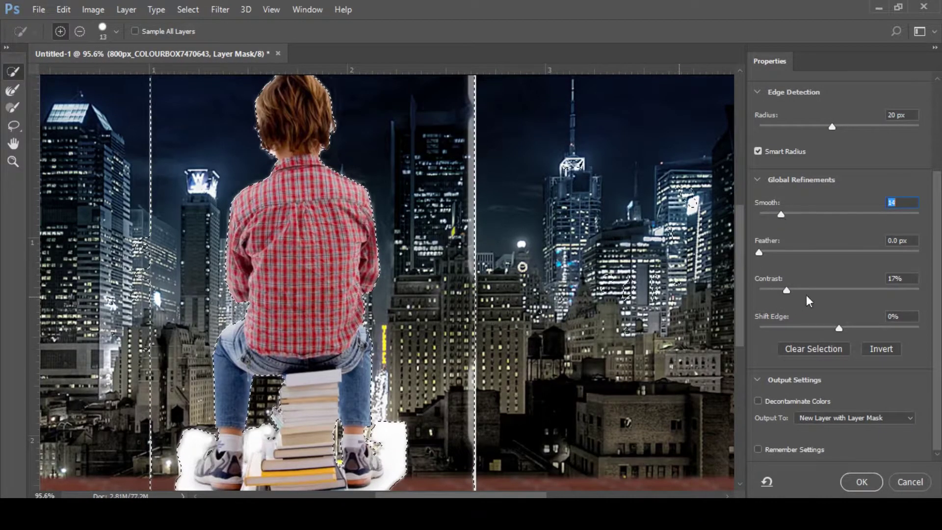
pyautogui.moveTo(788, 292); pyautogui.dragTo(791, 292)
pyautogui.moveTo(761, 250); pyautogui.dragTo(757, 250)
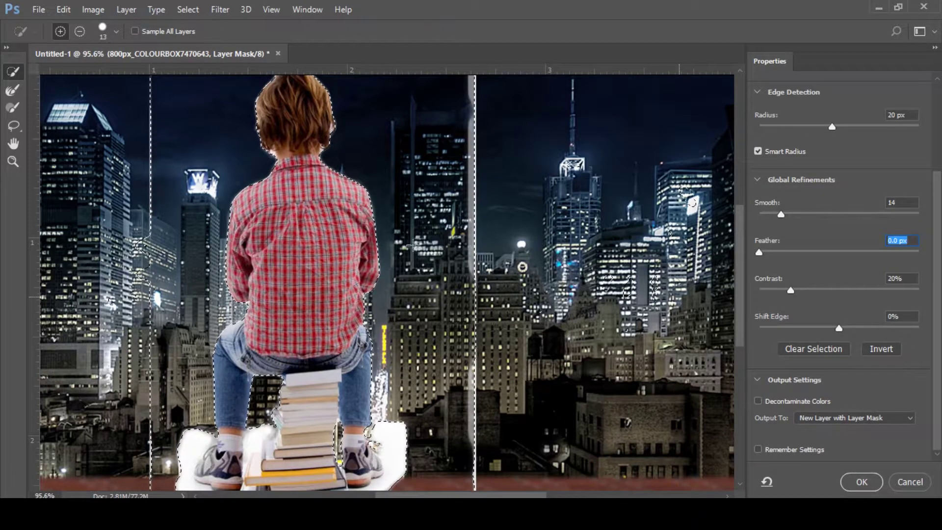
pyautogui.click(860, 483)
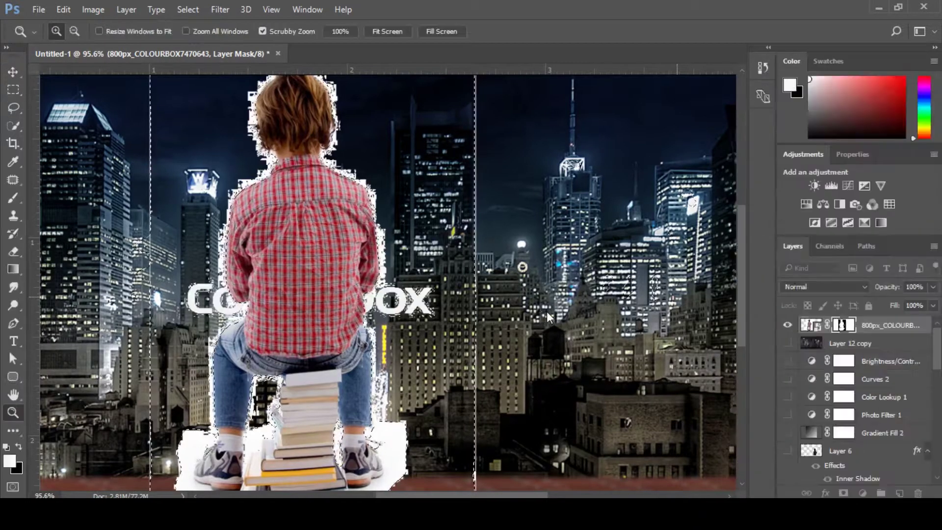
# Merge the refined cutout with a new blank layer and delete the original photo layer.
pyautogui.click(898, 493)
pyautogui.keyDown('ctrl'); pyautogui.click(882, 346); pyautogui.keyUp('ctrl')
pyautogui.hotkey('ctrl', 'e')
pyautogui.moveTo(914, 348); pyautogui.dragTo(919, 491)
pyautogui.click(844, 333)
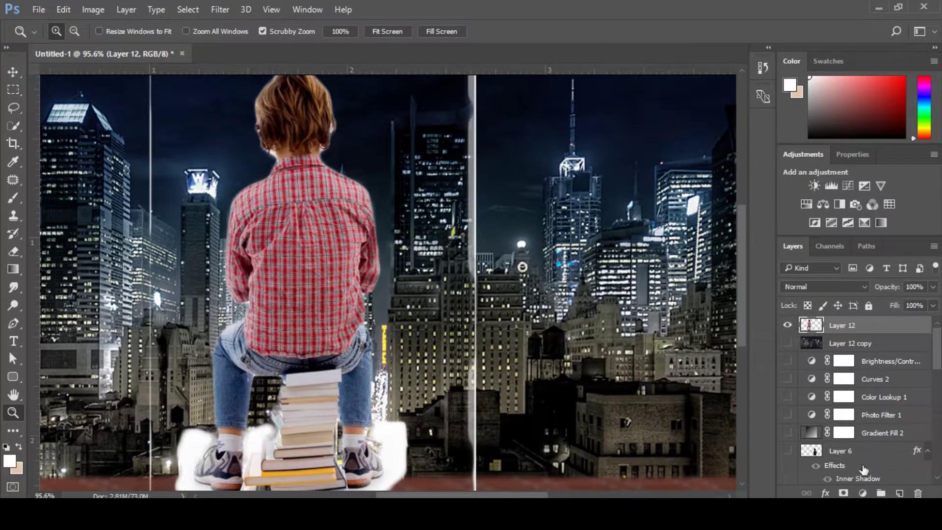
# Add a layer mask to Layer 12 and paint out the white line right of the boy with a 150 px black brush.
pyautogui.click(844, 493)
pyautogui.moveTo(487, 312); pyautogui.dragTo(477, 313)
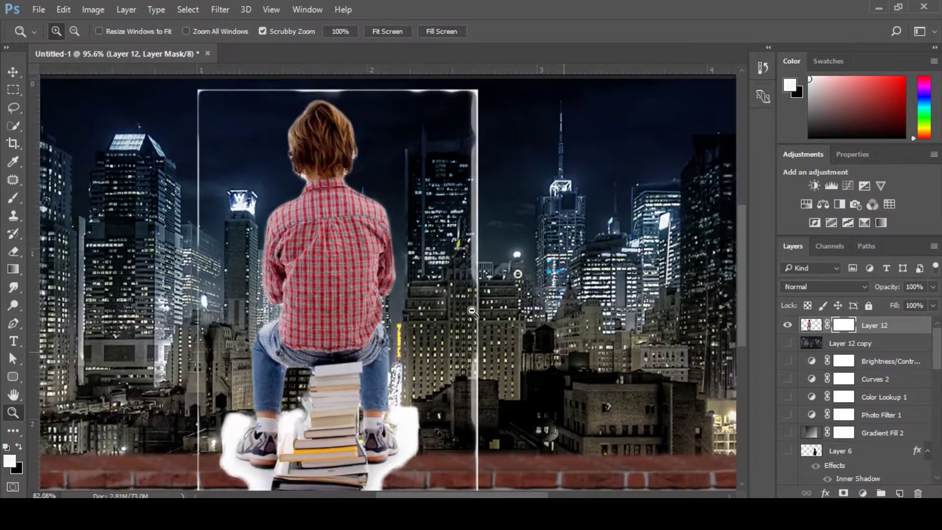
pyautogui.press('b')
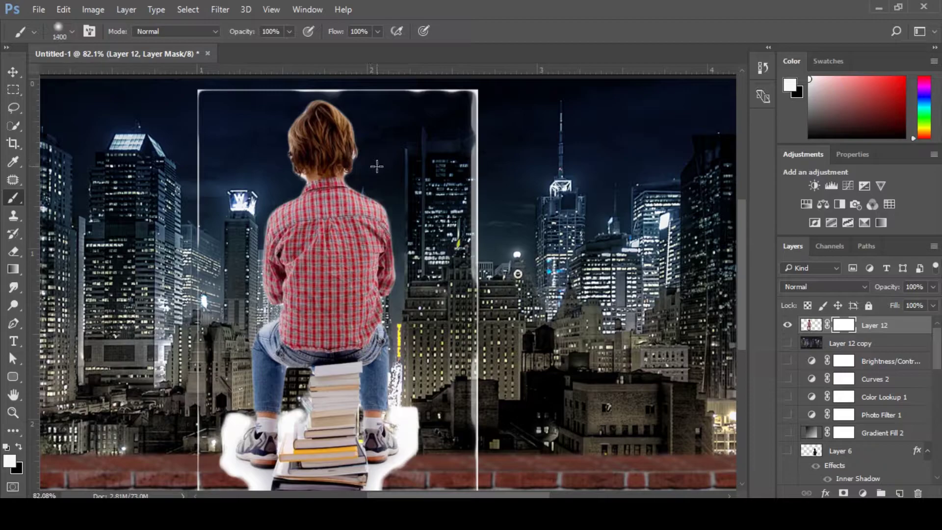
pyautogui.press('[')
pyautogui.press('[')
pyautogui.press('[')
pyautogui.press('[')
pyautogui.press('[')
pyautogui.press('[')
pyautogui.press('[')
pyautogui.press('[')
pyautogui.press('[')
pyautogui.press('[')
pyautogui.press('[')
pyautogui.press('[')
pyautogui.press('[')
pyautogui.press('[')
pyautogui.press('[')
pyautogui.press('x')
pyautogui.moveTo(466, 268)
pyautogui.mouseDown()
pyautogui.moveTo(474, 164)
pyautogui.moveTo(497, 357)
pyautogui.moveTo(503, 336)
pyautogui.moveTo(486, 488)
pyautogui.mouseUp()
# Paint out the remaining white frame lines and the leftover background beneath and beside the boy on Layer 12's mask.
pyautogui.moveTo(515, 363); pyautogui.dragTo(529, 229)
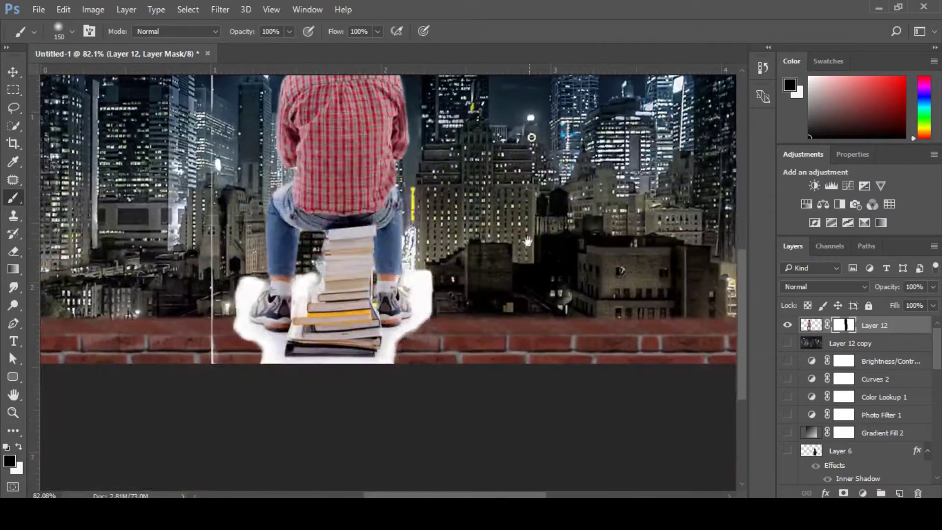
pyautogui.moveTo(316, 313); pyautogui.dragTo(423, 388)
pyautogui.moveTo(334, 388)
pyautogui.mouseDown()
pyautogui.moveTo(308, 273)
pyautogui.moveTo(316, 211)
pyautogui.mouseUp()
pyautogui.moveTo(409, 250); pyautogui.dragTo(374, 387)
pyautogui.moveTo(253, 325)
pyautogui.mouseDown()
pyautogui.moveTo(257, 147)
pyautogui.moveTo(387, 128)
pyautogui.moveTo(528, 138)
pyautogui.moveTo(255, 161)
pyautogui.moveTo(273, 231)
pyautogui.mouseUp()
pyautogui.moveTo(477, 139)
pyautogui.mouseDown()
pyautogui.moveTo(404, 135)
pyautogui.moveTo(374, 171)
pyautogui.mouseUp()
pyautogui.moveTo(418, 224)
pyautogui.mouseDown()
pyautogui.moveTo(384, 126)
pyautogui.moveTo(375, 12)
pyautogui.mouseUp()
# Mask out most of the book stack and the right shoe with a 30 px black brush.
pyautogui.press('z')
pyautogui.moveTo(359, 252); pyautogui.dragTo(424, 261)
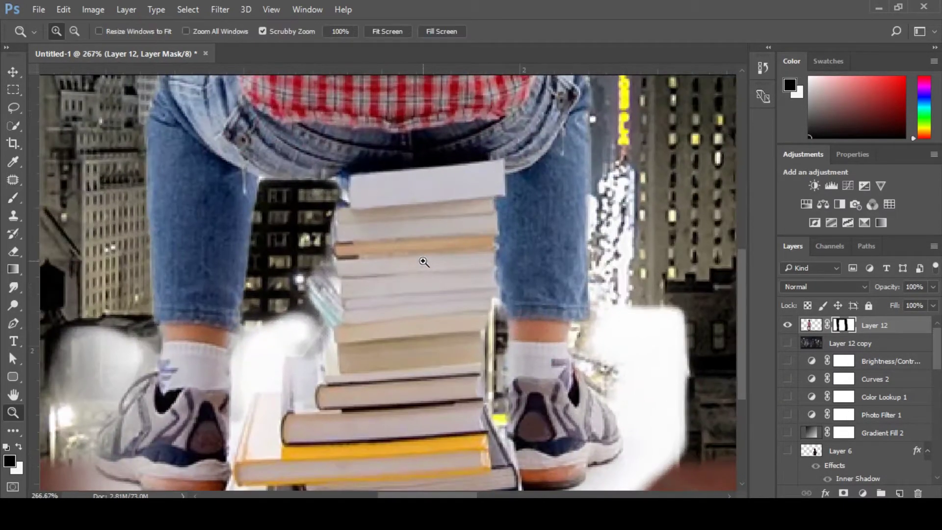
pyautogui.press('b')
pyautogui.press('[')
pyautogui.moveTo(344, 205)
pyautogui.mouseDown()
pyautogui.moveTo(373, 210)
pyautogui.moveTo(350, 310)
pyautogui.moveTo(380, 272)
pyautogui.moveTo(383, 224)
pyautogui.moveTo(360, 214)
pyautogui.moveTo(370, 268)
pyautogui.moveTo(374, 450)
pyautogui.moveTo(416, 399)
pyautogui.moveTo(448, 311)
pyautogui.moveTo(446, 342)
pyautogui.moveTo(465, 301)
pyautogui.moveTo(472, 312)
pyautogui.moveTo(457, 361)
pyautogui.moveTo(469, 388)
pyautogui.moveTo(473, 452)
pyautogui.mouseUp()
pyautogui.scroll(-3, 472, 372)
pyautogui.moveTo(472, 371); pyautogui.dragTo(486, 407)
pyautogui.moveTo(319, 299)
pyautogui.mouseDown()
pyautogui.moveTo(265, 373)
pyautogui.moveTo(277, 421)
pyautogui.moveTo(259, 267)
pyautogui.moveTo(294, 221)
pyautogui.moveTo(358, 408)
pyautogui.mouseUp()
pyautogui.scroll(-3, 448, 322)
pyautogui.moveTo(447, 323)
pyautogui.mouseDown()
pyautogui.moveTo(381, 430)
pyautogui.moveTo(499, 434)
pyautogui.moveTo(510, 401)
pyautogui.moveTo(551, 431)
pyautogui.moveTo(602, 334)
pyautogui.moveTo(619, 237)
pyautogui.moveTo(603, 219)
pyautogui.moveTo(595, 253)
pyautogui.moveTo(669, 167)
pyautogui.moveTo(667, 234)
pyautogui.moveTo(713, 222)
pyautogui.mouseUp()
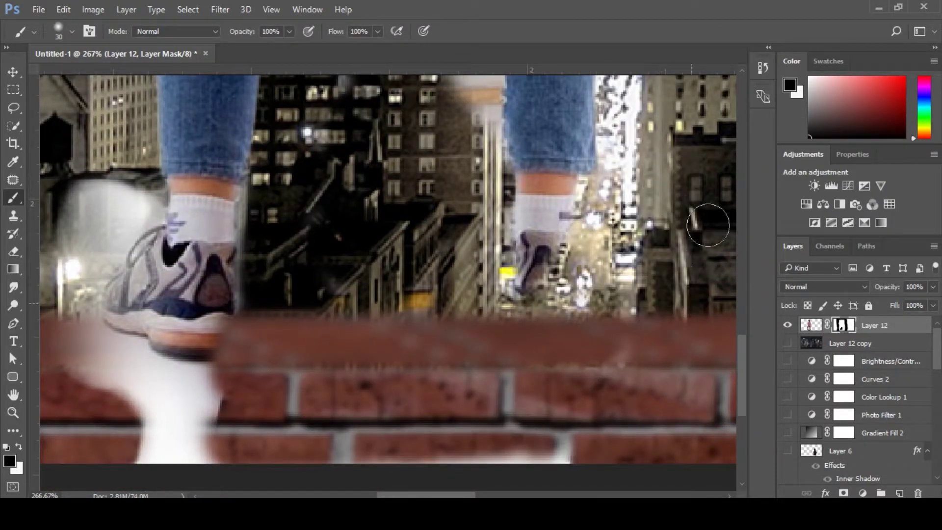
# Paint out the left shoe and the white halo around it over the brick wall.
pyautogui.hscroll(-6, 595, 330)
pyautogui.moveTo(399, 435)
pyautogui.mouseDown()
pyautogui.moveTo(407, 380)
pyautogui.moveTo(335, 449)
pyautogui.moveTo(336, 361)
pyautogui.moveTo(345, 350)
pyautogui.moveTo(482, 411)
pyautogui.mouseUp()
pyautogui.moveTo(439, 369)
pyautogui.mouseDown()
pyautogui.moveTo(442, 445)
pyautogui.moveTo(212, 338)
pyautogui.moveTo(284, 317)
pyautogui.moveTo(489, 326)
pyautogui.moveTo(456, 284)
pyautogui.moveTo(302, 292)
pyautogui.moveTo(193, 387)
pyautogui.moveTo(360, 413)
pyautogui.mouseUp()
pyautogui.moveTo(592, 270); pyautogui.dragTo(323, 460)
pyautogui.moveTo(259, 364)
pyautogui.mouseDown()
pyautogui.moveTo(368, 403)
pyautogui.moveTo(371, 440)
pyautogui.mouseUp()
pyautogui.moveTo(465, 333); pyautogui.dragTo(427, 276)
# Outline the remaining books between the boy's legs with a Pen path running below the seat and along the right leg.
pyautogui.press('z')
pyautogui.moveTo(414, 342); pyautogui.dragTo(437, 352)
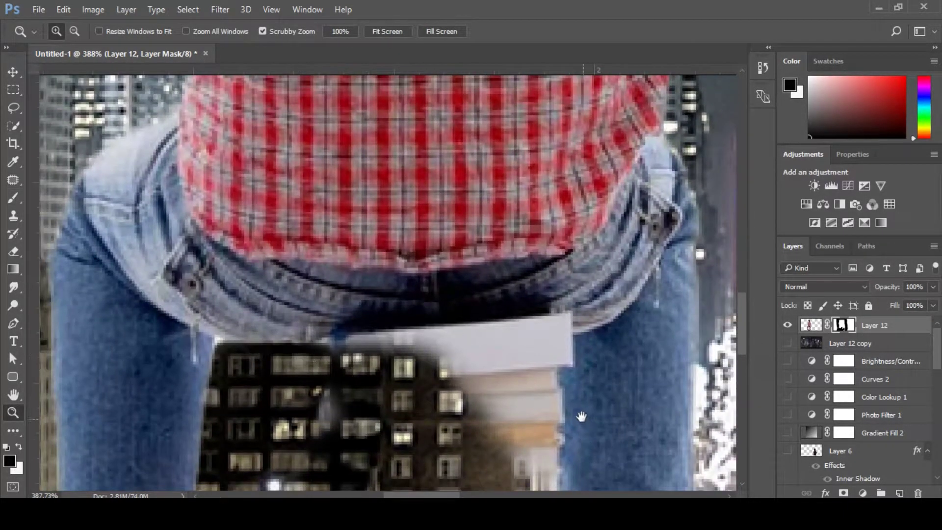
pyautogui.moveTo(582, 418); pyautogui.dragTo(556, 322)
pyautogui.press('p')
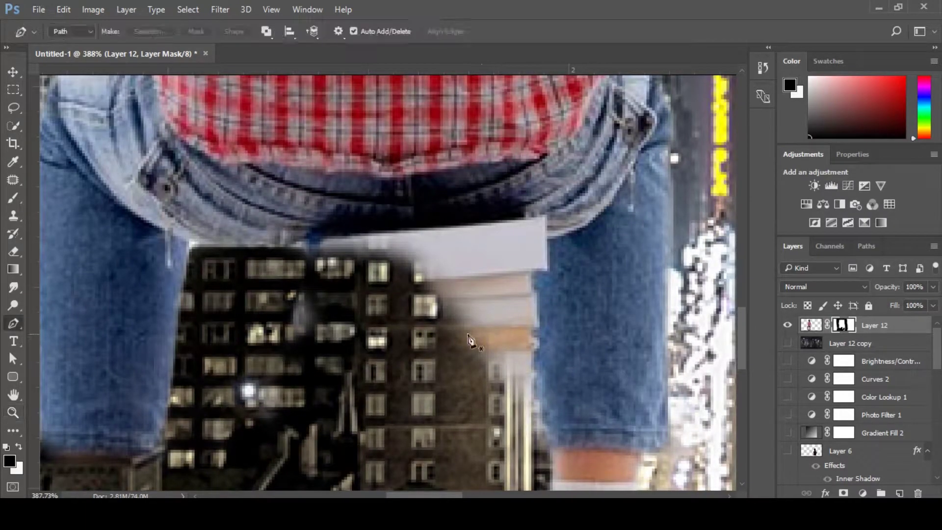
pyautogui.click(274, 250)
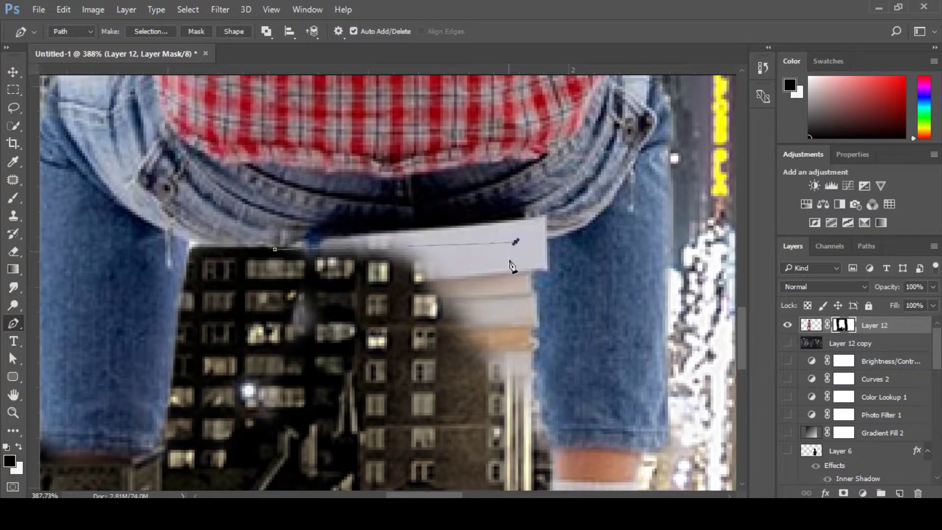
pyautogui.moveTo(502, 241); pyautogui.dragTo(543, 239)
pyautogui.hotkey('ctrl', 'z')
pyautogui.hotkey('ctrl', 'z')
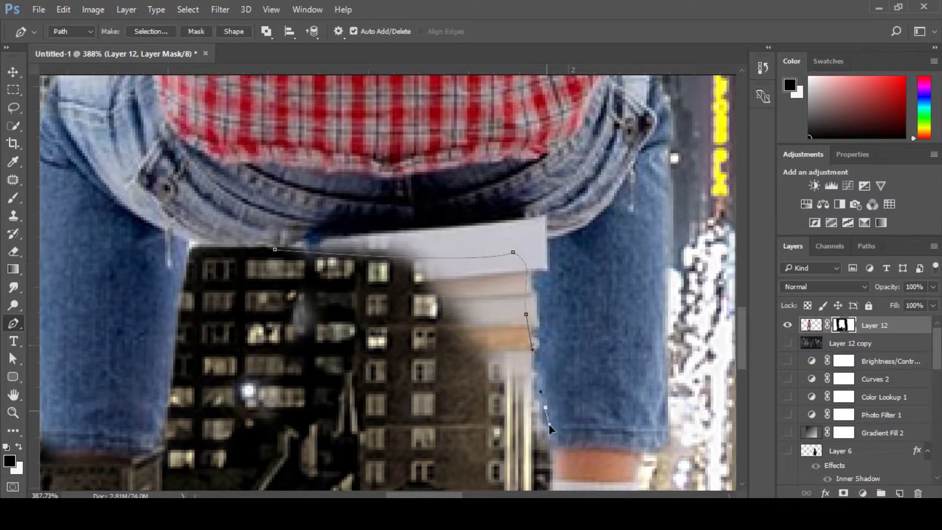
pyautogui.moveTo(385, 461); pyautogui.dragTo(367, 455)
pyautogui.moveTo(293, 389); pyautogui.dragTo(288, 382)
pyautogui.moveTo(240, 325); pyautogui.dragTo(235, 313)
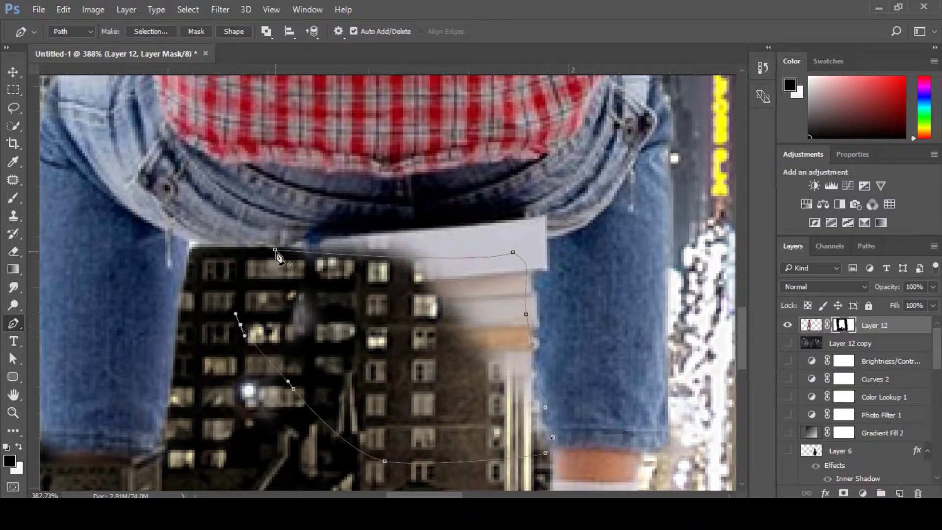
# Turn the path into a selection, paint out the books inside it on the mask, and deselect.
pyautogui.hotkey('ctrl', 'Return')
pyautogui.press('b')
pyautogui.moveTo(299, 279)
pyautogui.mouseDown()
pyautogui.moveTo(474, 225)
pyautogui.moveTo(568, 318)
pyautogui.mouseUp()
pyautogui.hotkey('ctrl', 'd')
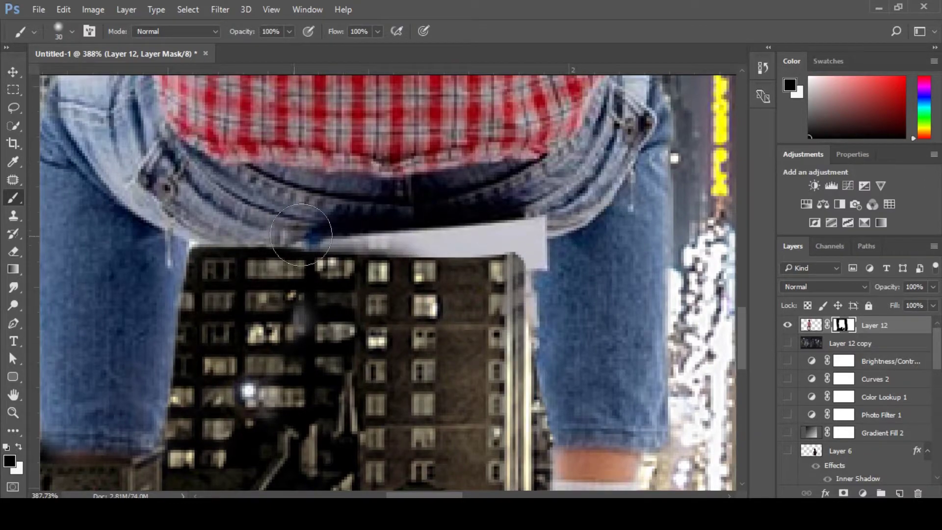
# Try to clone denim over the leftover top book below the seat with a 15 px Clone Stamp.
pyautogui.press('s')
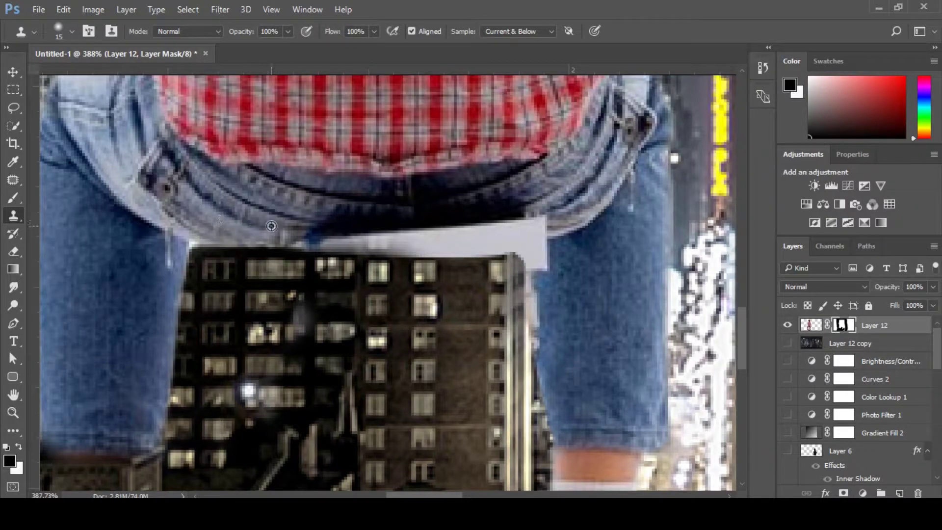
pyautogui.keyDown('alt'); pyautogui.click(296, 222); pyautogui.keyUp('alt')
pyautogui.moveTo(326, 221)
pyautogui.mouseDown()
pyautogui.moveTo(310, 222)
pyautogui.moveTo(417, 229)
pyautogui.mouseUp()
pyautogui.hotkey('ctrl', 'z')
pyautogui.moveTo(554, 216)
pyautogui.mouseDown()
pyautogui.moveTo(540, 223)
pyautogui.moveTo(555, 224)
pyautogui.mouseUp()
pyautogui.keyDown('alt'); pyautogui.click(565, 279); pyautogui.keyUp('alt')
pyautogui.click(544, 257)
pyautogui.click(544, 257)
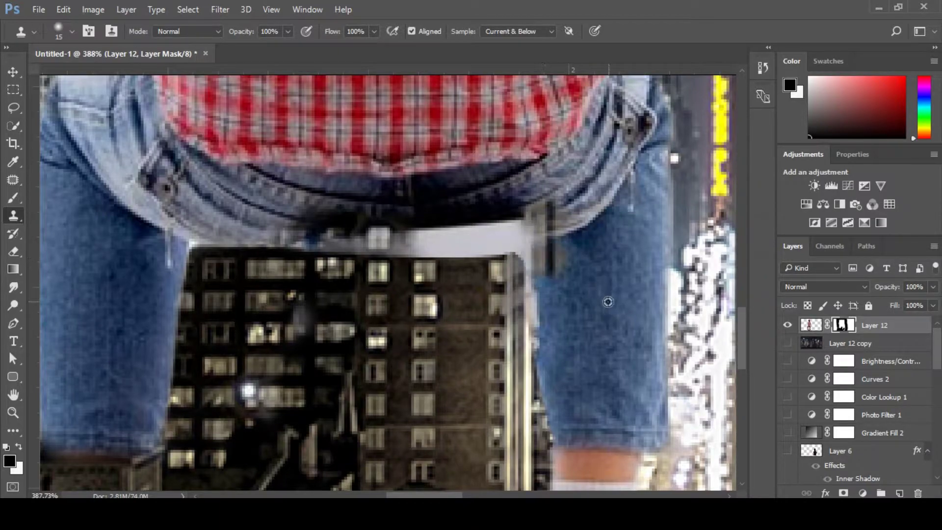
pyautogui.hotkey('ctrl', 'z')
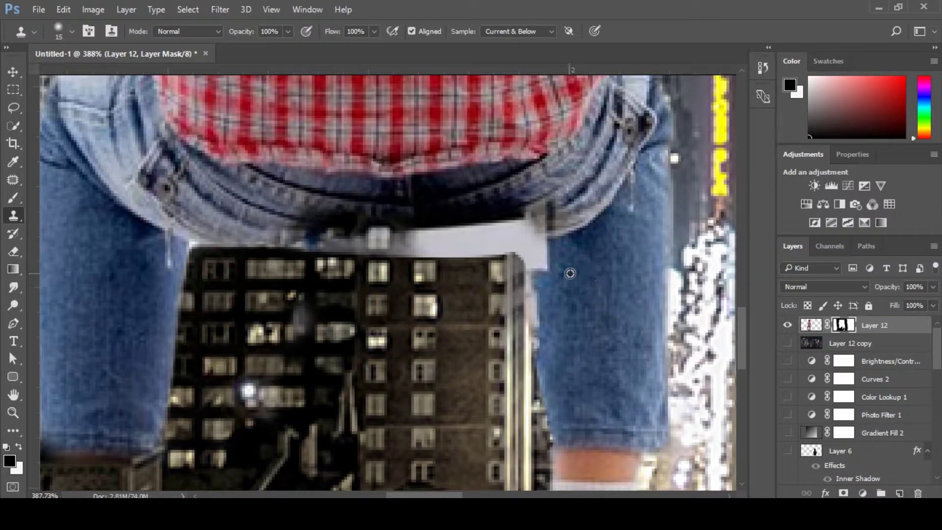
# Target the boy layer's image instead of its mask and undo the last clone strokes over the leftover book below the seat.
pyautogui.click(813, 325)
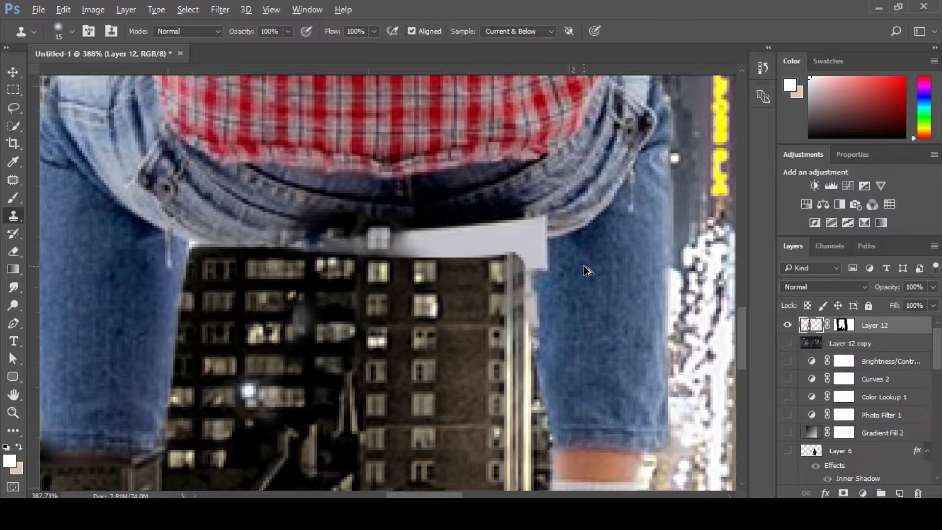
pyautogui.hotkey('ctrl', 'alt', 'z')
pyautogui.hotkey('ctrl', 'alt', 'z')
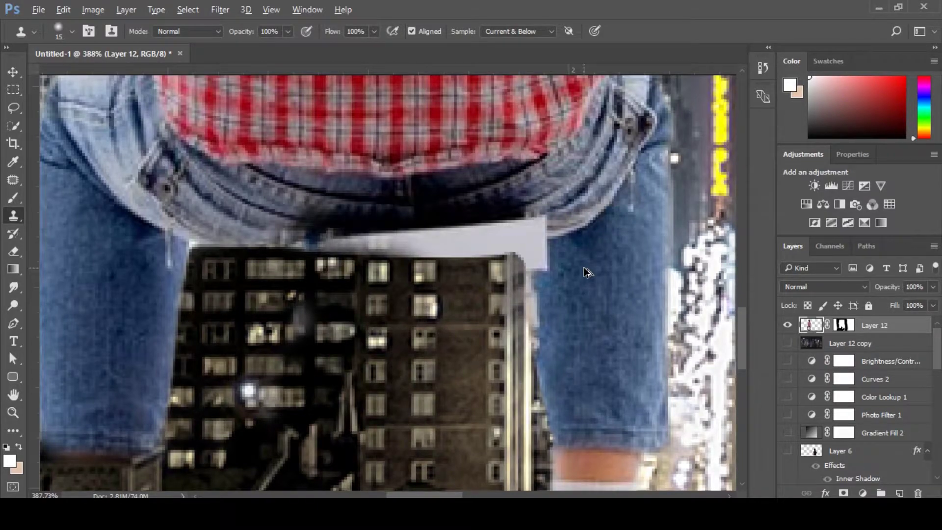
pyautogui.hotkey('ctrl', 'alt', 'z')
pyautogui.hotkey('alt', 'space')
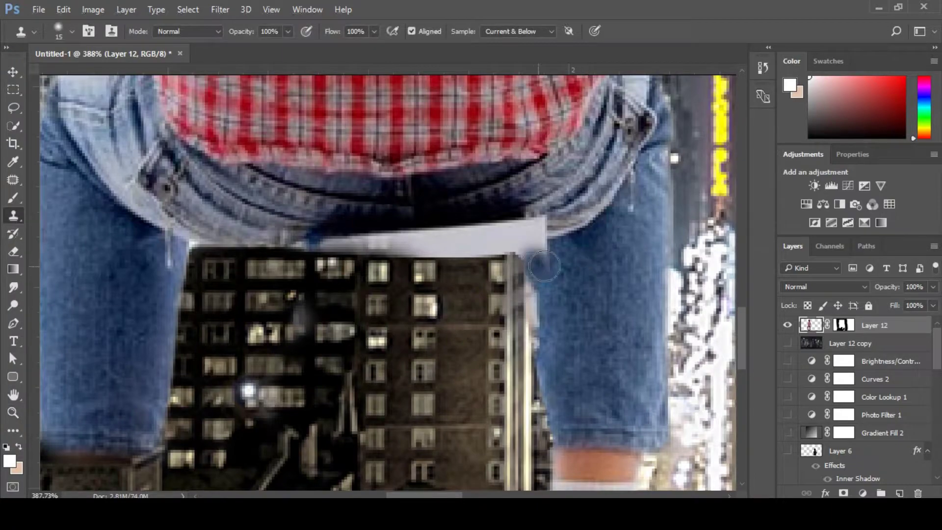
# Merge the masked boy layer with a new blank layer to bake in the mask, and load its outline as a selection.
pyautogui.keyDown('ctrl'); pyautogui.click(844, 328); pyautogui.keyUp('ctrl')
pyautogui.hotkey('ctrl', 'd')
pyautogui.click(901, 493)
pyautogui.hotkey('ctrl', 'e')
pyautogui.keyDown('ctrl'); pyautogui.click(811, 325); pyautogui.keyUp('ctrl')
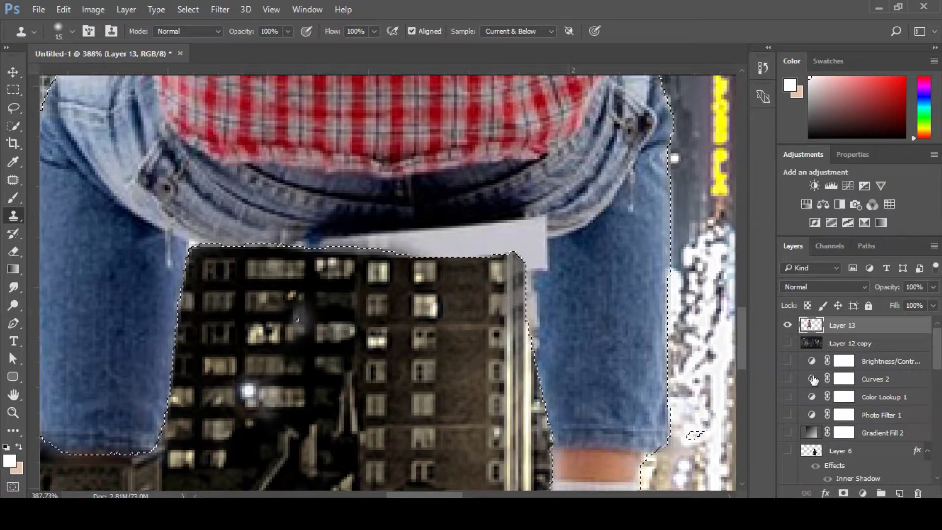
# Clone denim over the leftover white book strip below the seat inside the selection, and deselect.
pyautogui.keyDown('alt'); pyautogui.click(570, 261); pyautogui.keyUp('alt')
pyautogui.moveTo(534, 261)
pyautogui.mouseDown()
pyautogui.moveTo(620, 258)
pyautogui.moveTo(557, 231)
pyautogui.moveTo(515, 239)
pyautogui.moveTo(514, 229)
pyautogui.moveTo(516, 247)
pyautogui.moveTo(506, 246)
pyautogui.moveTo(514, 237)
pyautogui.moveTo(487, 238)
pyautogui.moveTo(505, 239)
pyautogui.moveTo(478, 243)
pyautogui.moveTo(482, 249)
pyautogui.moveTo(459, 239)
pyautogui.moveTo(455, 252)
pyautogui.moveTo(420, 245)
pyautogui.moveTo(440, 239)
pyautogui.moveTo(272, 243)
pyautogui.mouseUp()
pyautogui.keyDown('alt'); pyautogui.click(577, 218); pyautogui.keyUp('alt')
pyautogui.hotkey('ctrl', 'd')
pyautogui.press('z')
pyautogui.moveTo(474, 250)
pyautogui.mouseDown()
pyautogui.moveTo(408, 270)
pyautogui.moveTo(416, 289)
pyautogui.moveTo(432, 288)
pyautogui.moveTo(372, 294)
pyautogui.moveTo(453, 308)
pyautogui.moveTo(470, 333)
pyautogui.moveTo(465, 349)
pyautogui.moveTo(462, 307)
pyautogui.moveTo(412, 293)
pyautogui.mouseUp()
pyautogui.press('v')
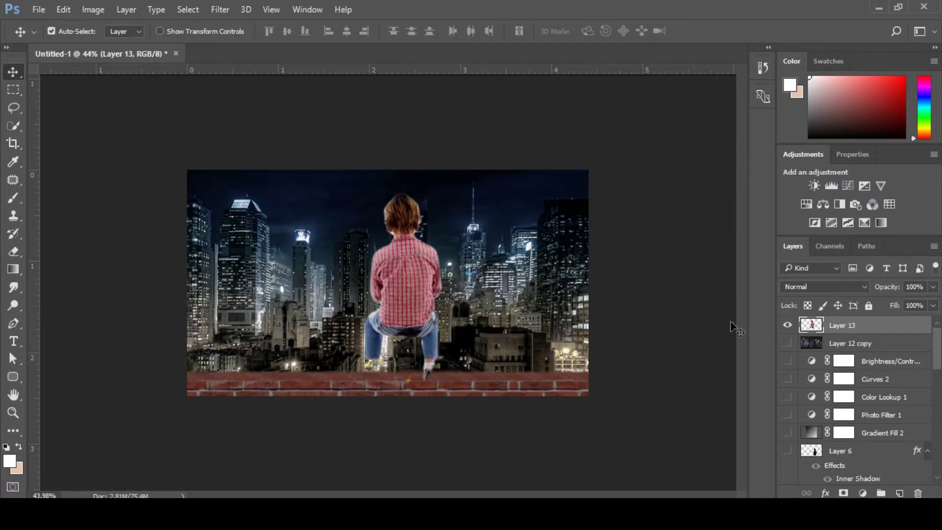
pyautogui.press('z')
pyautogui.moveTo(421, 253); pyautogui.dragTo(432, 260)
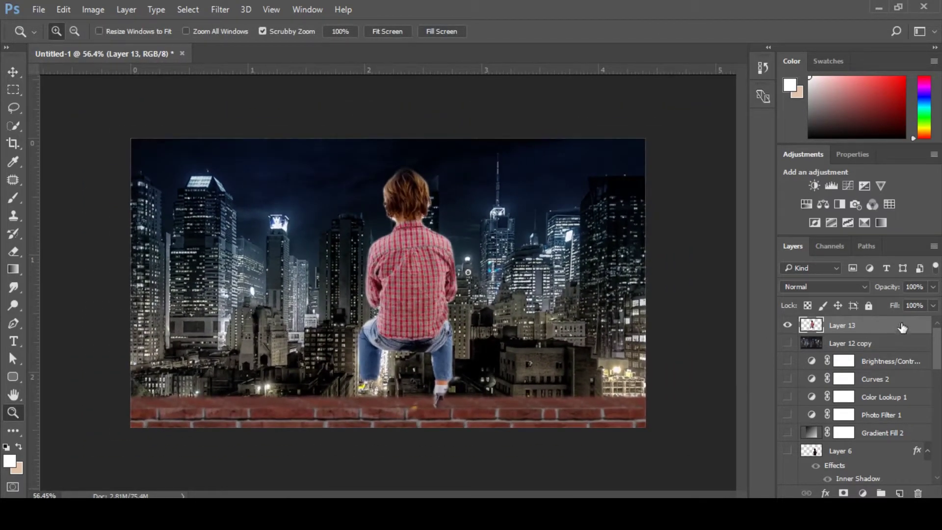
pyautogui.doubleClick(882, 326)
pyautogui.click(751, 161)
pyautogui.moveTo(422, 186); pyautogui.dragTo(445, 183)
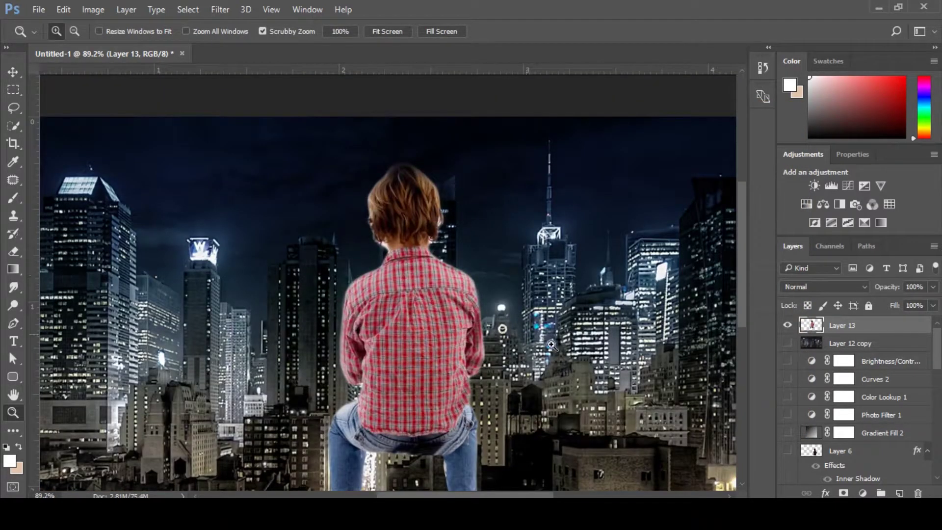
# Try an Overlay Inner Shadow on the boy's layer with 81% opacity, 3 px distance and 250 px size, toggling it to compare.
pyautogui.doubleClick(882, 326)
pyautogui.moveTo(485, 110); pyautogui.dragTo(737, 94)
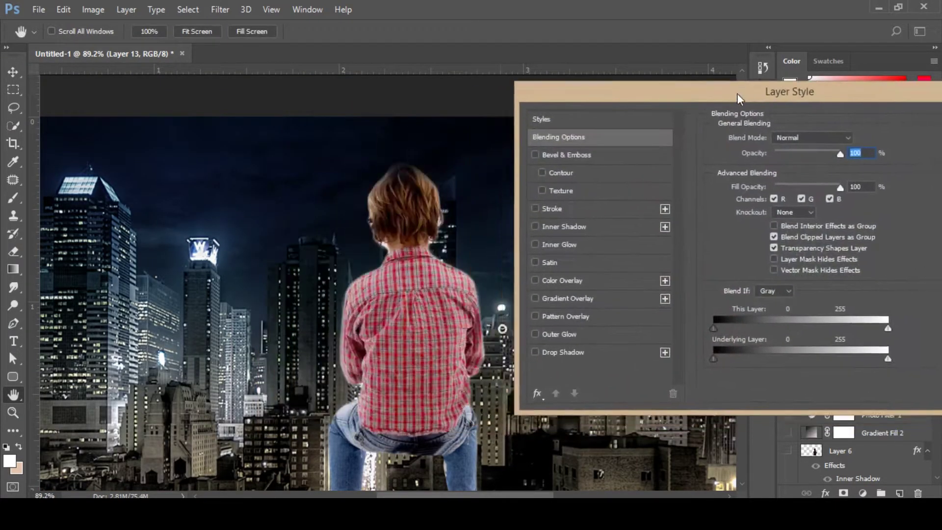
pyautogui.click(570, 227)
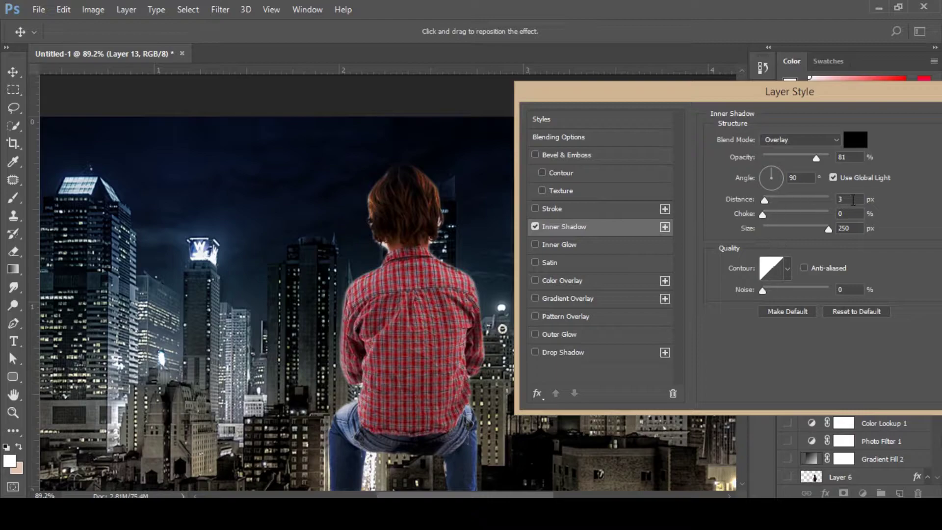
pyautogui.click(847, 156)
pyautogui.click(849, 199)
pyautogui.click(849, 213)
pyautogui.press('Tab')
pyautogui.click(536, 226)
pyautogui.click(536, 226)
pyautogui.click(536, 227)
pyautogui.click(536, 226)
pyautogui.click(536, 226)
pyautogui.click(536, 227)
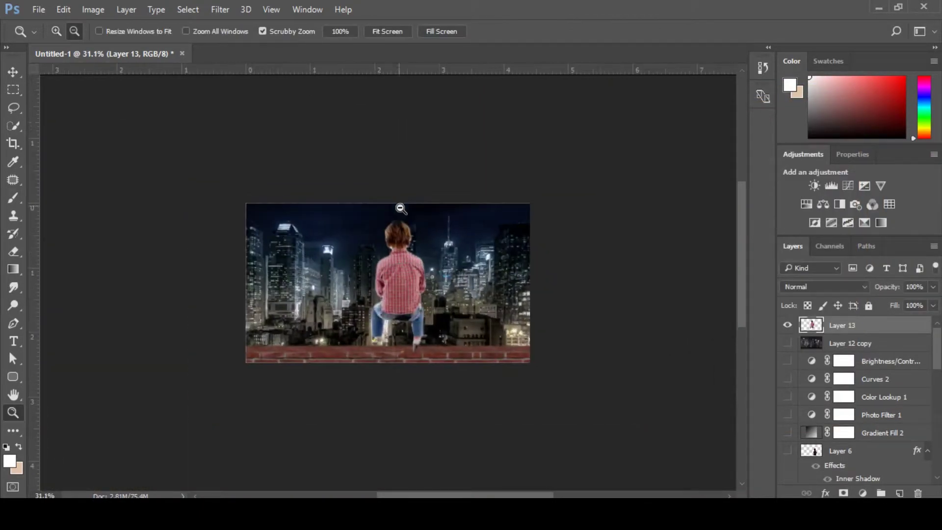
# Move the boy near the horizontal centre of the canvas, with his feet over the brick wall.
pyautogui.press('v')
pyautogui.moveTo(426, 304); pyautogui.dragTo(465, 339)
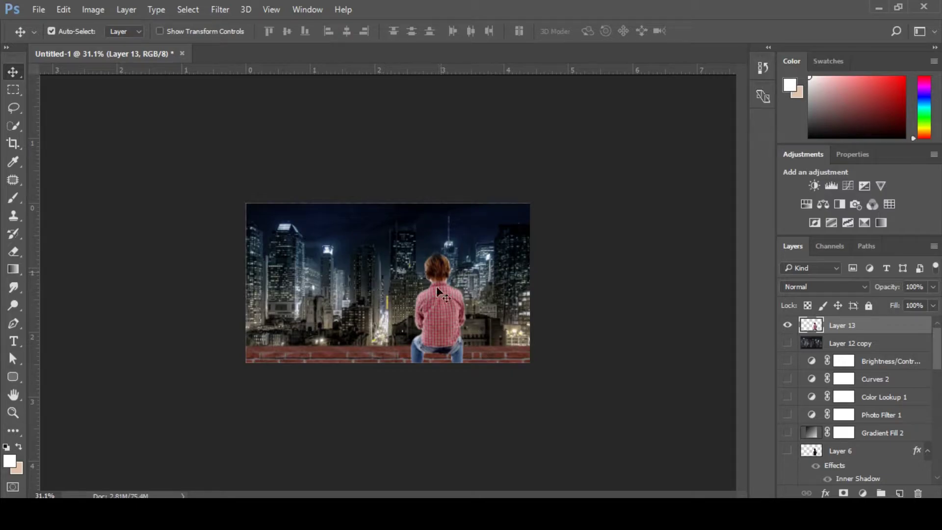
pyautogui.moveTo(437, 329); pyautogui.dragTo(405, 289)
# Apply an Inner Shadow effect to the boy's layer to darken him.
pyautogui.press('z')
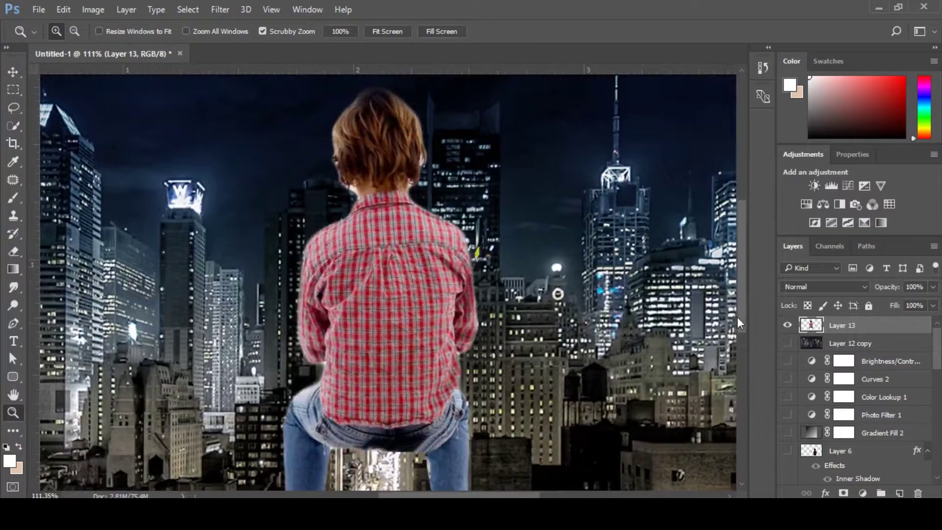
pyautogui.doubleClick(916, 331)
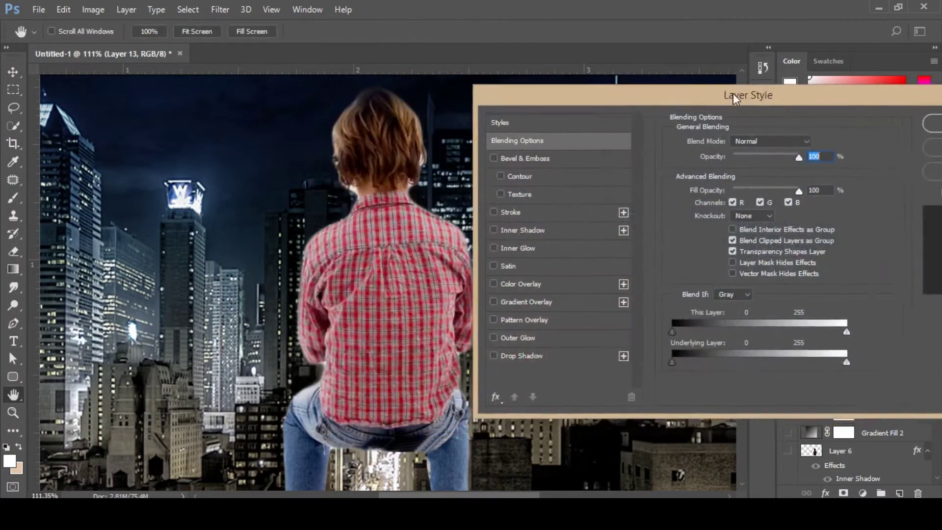
pyautogui.click(572, 229)
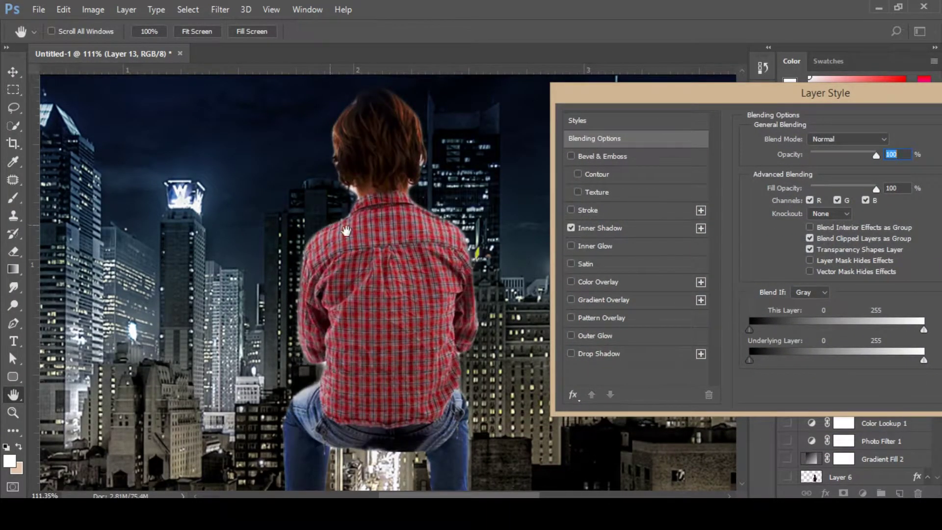
pyautogui.moveTo(618, 96); pyautogui.dragTo(304, 112)
pyautogui.click(707, 133)
pyautogui.moveTo(507, 191); pyautogui.dragTo(432, 173)
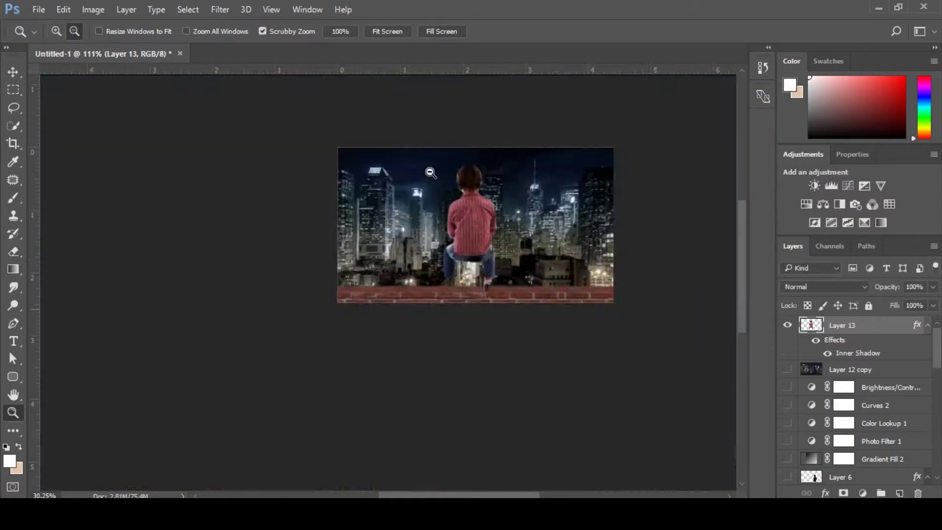
# Add a layer mask to the boy's layer and paint out the white halo left of his neck with a soft 5 px brush.
pyautogui.moveTo(396, 281); pyautogui.dragTo(473, 298)
pyautogui.moveTo(342, 165); pyautogui.dragTo(461, 228)
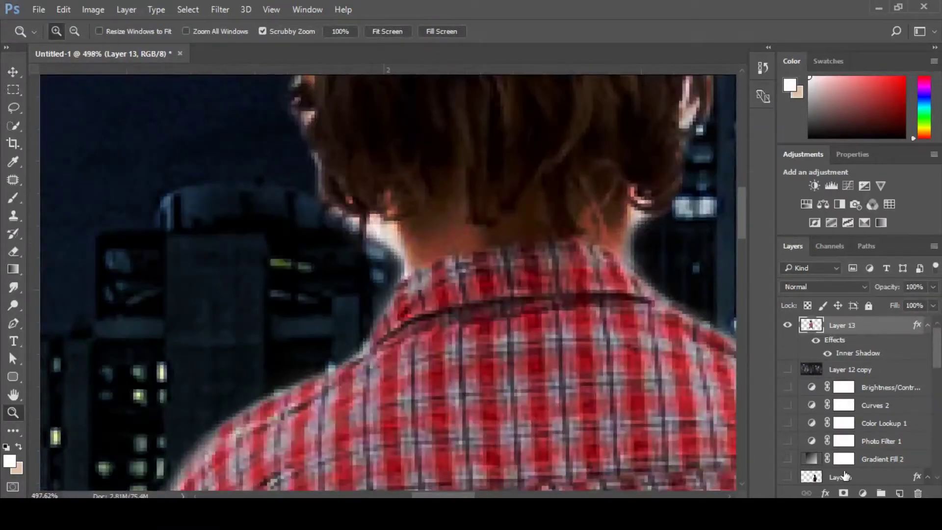
pyautogui.click(844, 493)
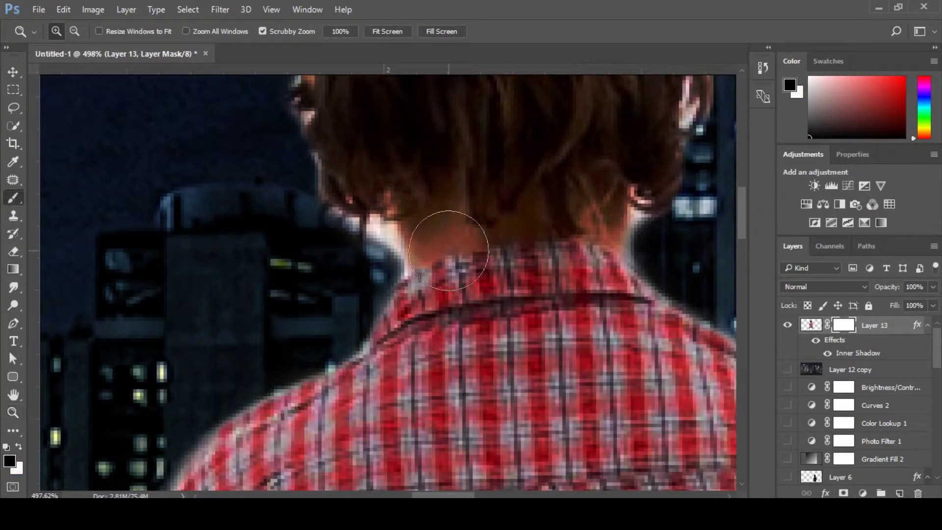
pyautogui.press('b')
pyautogui.rightClick(377, 232)
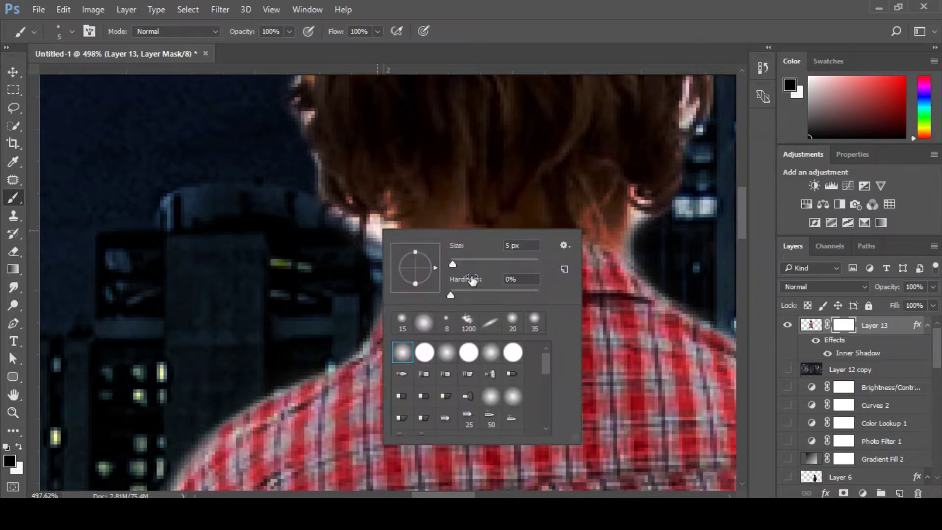
pyautogui.click(541, 24)
pyautogui.moveTo(375, 226)
pyautogui.mouseDown()
pyautogui.moveTo(375, 249)
pyautogui.moveTo(381, 227)
pyautogui.moveTo(398, 264)
pyautogui.moveTo(403, 283)
pyautogui.mouseUp()
# Paint out the light fringe along the right side of the neck and around the hair on the mask.
pyautogui.moveTo(474, 244); pyautogui.dragTo(299, 269)
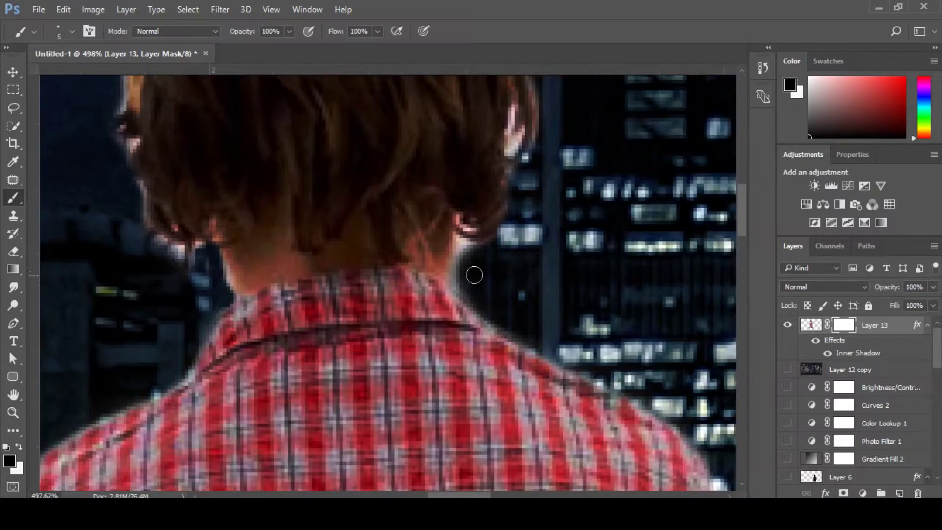
pyautogui.moveTo(538, 188)
pyautogui.mouseDown()
pyautogui.moveTo(531, 271)
pyautogui.moveTo(509, 237)
pyautogui.moveTo(507, 203)
pyautogui.moveTo(498, 275)
pyautogui.mouseUp()
pyautogui.moveTo(467, 241)
pyautogui.mouseDown()
pyautogui.moveTo(652, 263)
pyautogui.moveTo(744, 289)
pyautogui.mouseUp()
pyautogui.moveTo(404, 278); pyautogui.dragTo(392, 155)
pyautogui.moveTo(392, 156)
pyautogui.mouseDown()
pyautogui.moveTo(374, 265)
pyautogui.moveTo(410, 133)
pyautogui.moveTo(384, 234)
pyautogui.moveTo(389, 200)
pyautogui.moveTo(454, 140)
pyautogui.mouseUp()
pyautogui.moveTo(408, 190); pyautogui.dragTo(204, 236)
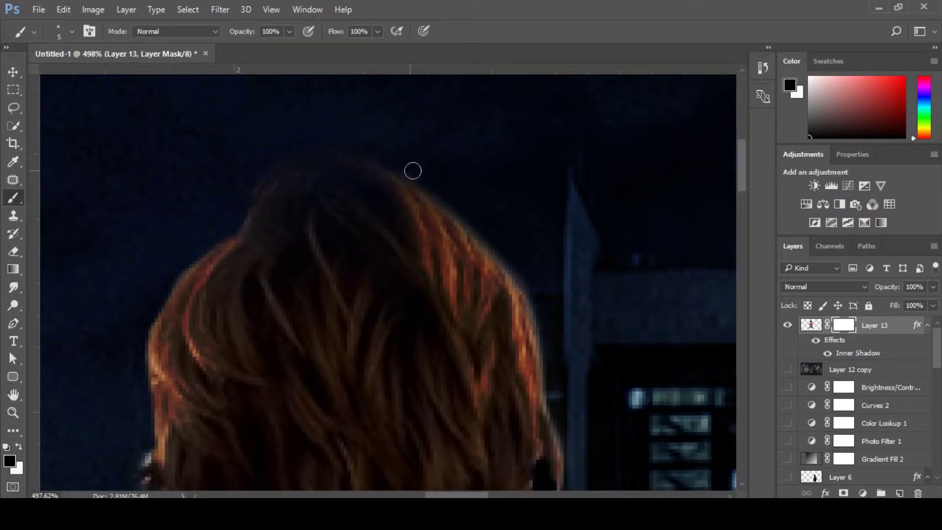
pyautogui.moveTo(431, 189)
pyautogui.mouseDown()
pyautogui.moveTo(555, 288)
pyautogui.moveTo(461, 190)
pyautogui.moveTo(434, 176)
pyautogui.moveTo(455, 236)
pyautogui.moveTo(460, 299)
pyautogui.moveTo(506, 315)
pyautogui.moveTo(477, 314)
pyautogui.moveTo(468, 344)
pyautogui.moveTo(478, 341)
pyautogui.moveTo(483, 398)
pyautogui.mouseUp()
# Paint out the white halo between the left elbow and the hip on the mask.
pyautogui.press('z')
pyautogui.moveTo(448, 355)
pyautogui.mouseDown()
pyautogui.moveTo(367, 330)
pyautogui.moveTo(419, 362)
pyautogui.moveTo(406, 361)
pyautogui.mouseUp()
pyautogui.moveTo(328, 347); pyautogui.dragTo(413, 332)
pyautogui.press('b')
pyautogui.moveTo(349, 232); pyautogui.dragTo(332, 270)
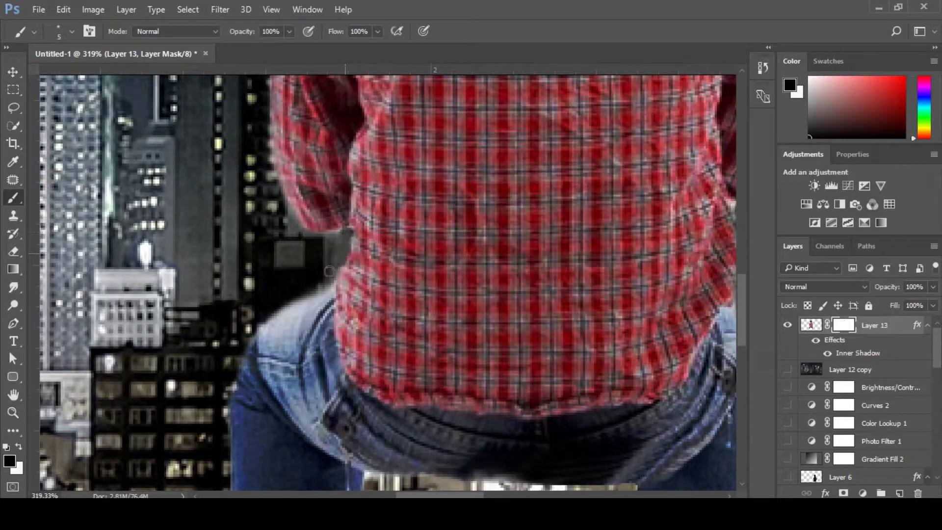
pyautogui.moveTo(339, 237); pyautogui.dragTo(315, 270)
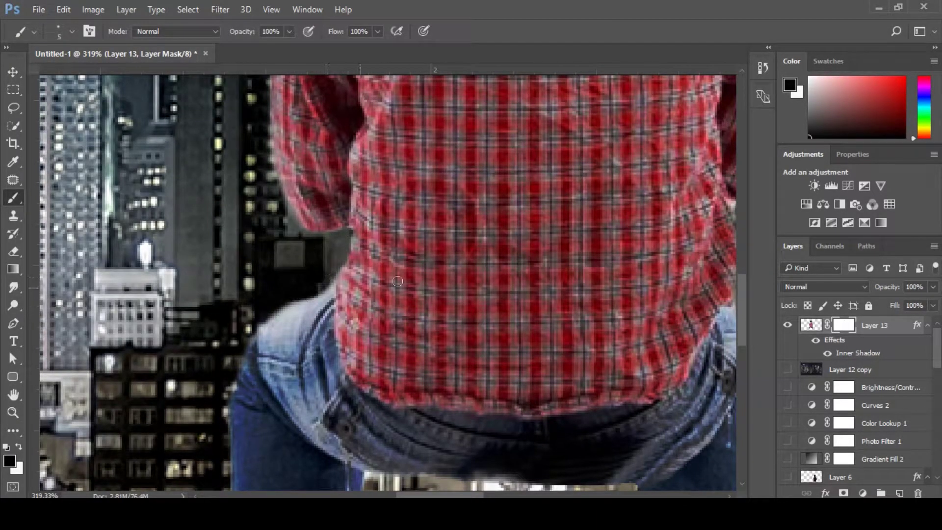
# Paint out the light edge along the boy's right arm and hip on the mask.
pyautogui.hscroll(5, 324, 282)
pyautogui.moveTo(511, 216); pyautogui.dragTo(542, 364)
pyautogui.moveTo(549, 304); pyautogui.dragTo(481, 384)
pyautogui.moveTo(505, 226)
pyautogui.mouseDown()
pyautogui.moveTo(495, 105)
pyautogui.moveTo(495, 152)
pyautogui.mouseUp()
pyautogui.press('z')
pyautogui.moveTo(472, 293)
pyautogui.mouseDown()
pyautogui.moveTo(423, 284)
pyautogui.moveTo(402, 319)
pyautogui.moveTo(381, 307)
pyautogui.mouseUp()
pyautogui.press('v')
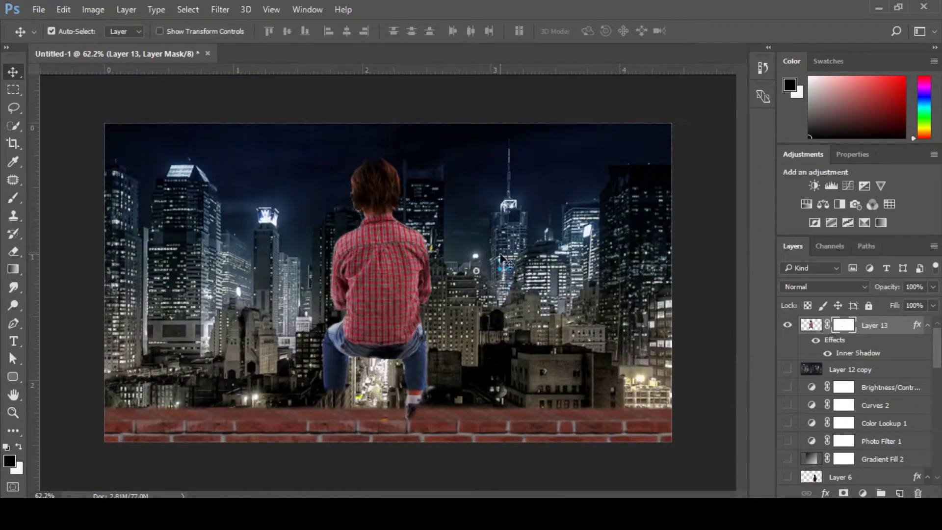
# Add a blank layer beneath the boy's layer and merge the two, flattening the mask and Inner Shadow into the pixels.
pyautogui.click(811, 326)
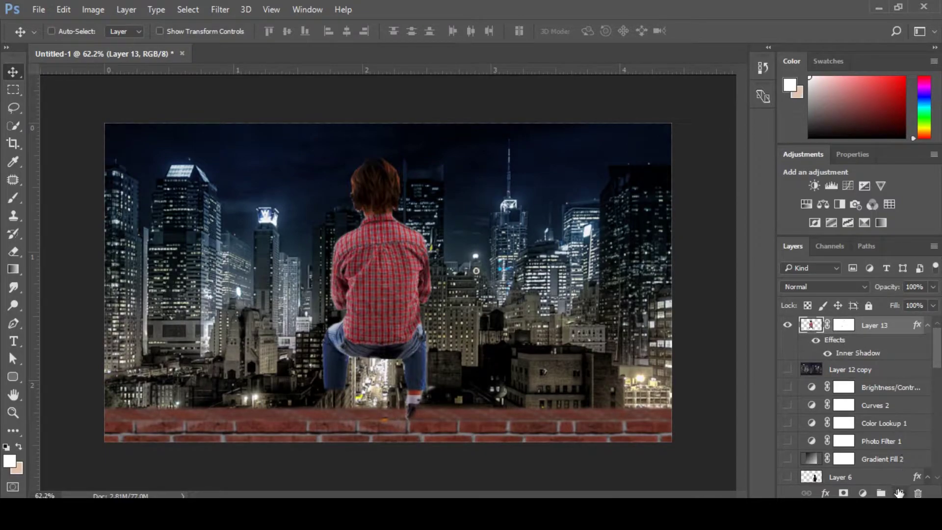
pyautogui.keyDown('ctrl'); pyautogui.click(900, 493); pyautogui.keyUp('ctrl')
pyautogui.hotkey('ctrl', 'z')
pyautogui.keyDown('ctrl'); pyautogui.click(899, 493); pyautogui.keyUp('ctrl')
pyautogui.hotkey('ctrl', 'e')
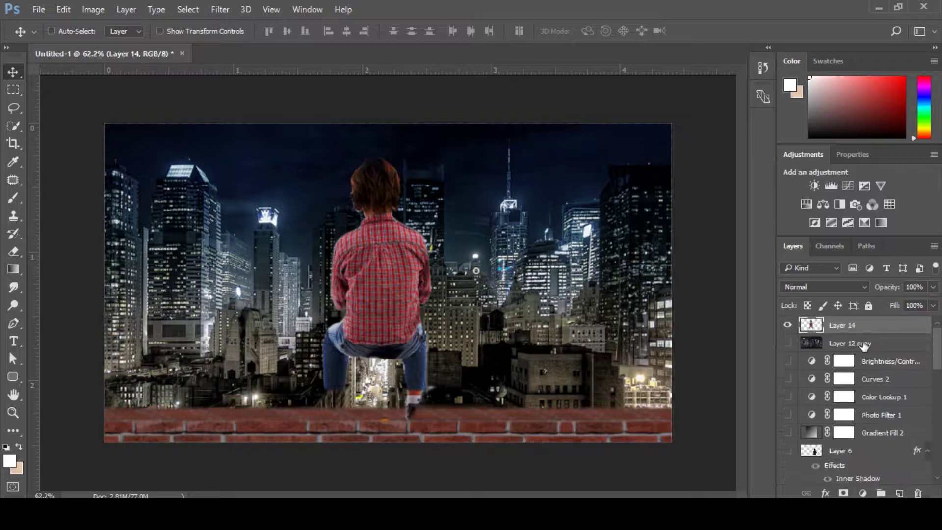
# Sharpen the boy's layer with Unsharp Mask at amount 125%, radius 22.9 pixels and threshold 131 levels, and inspect the shirt up close.
pyautogui.click(220, 10)
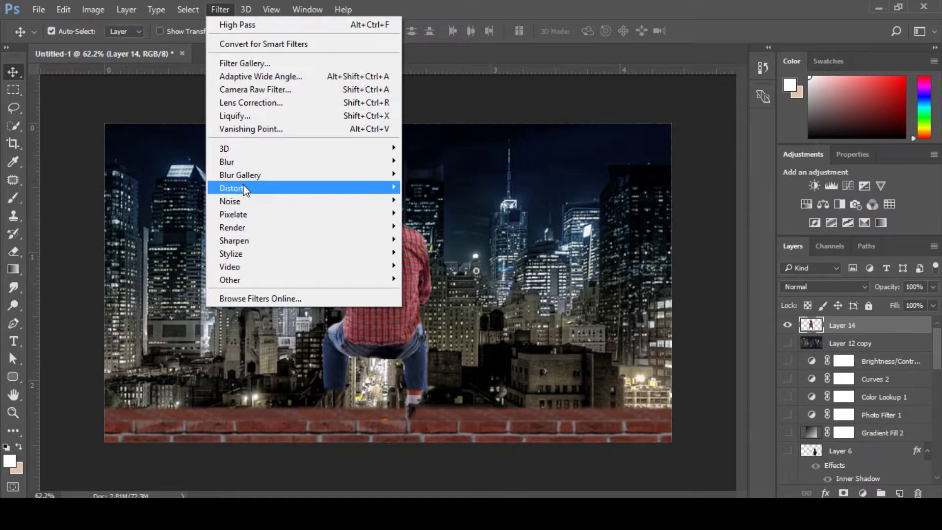
pyautogui.moveTo(238, 240)
pyautogui.click(448, 311)
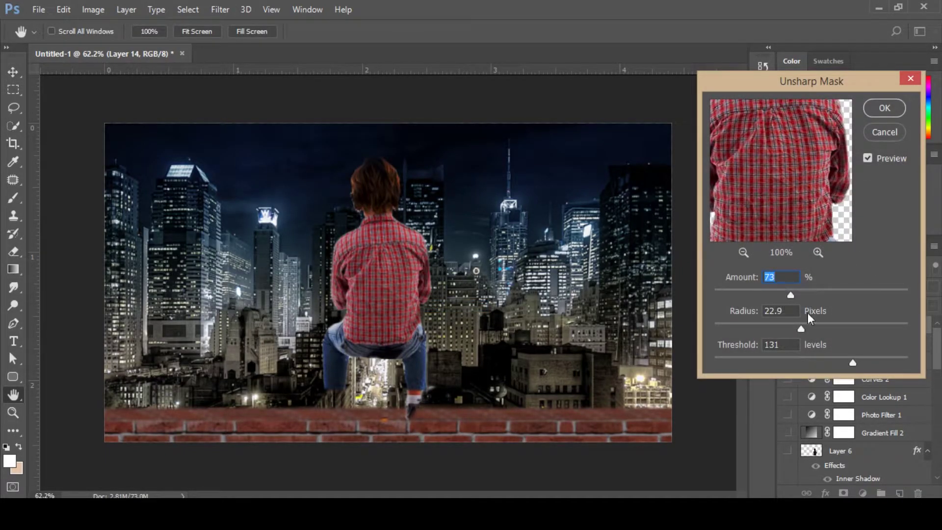
pyautogui.moveTo(797, 294); pyautogui.dragTo(820, 290)
pyautogui.click(746, 254)
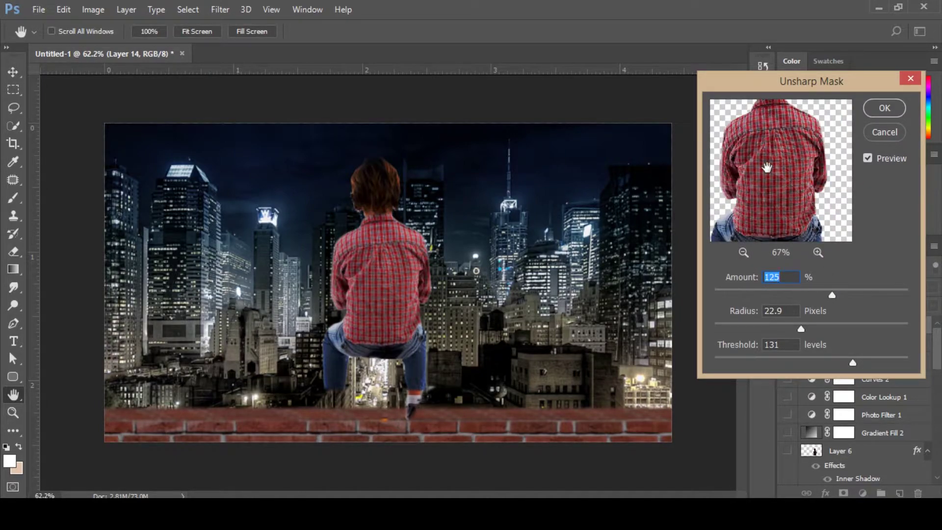
pyautogui.press('Return')
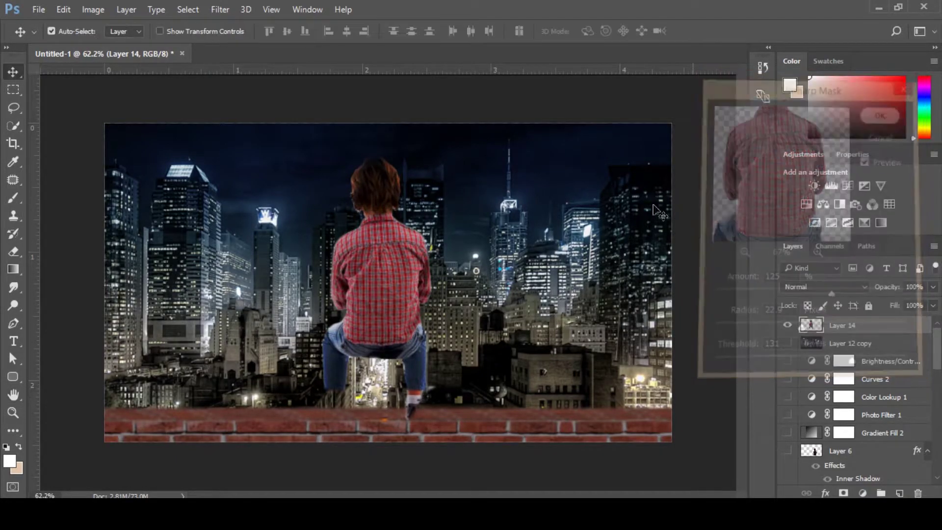
pyautogui.press('z')
pyautogui.moveTo(372, 240); pyautogui.dragTo(479, 281)
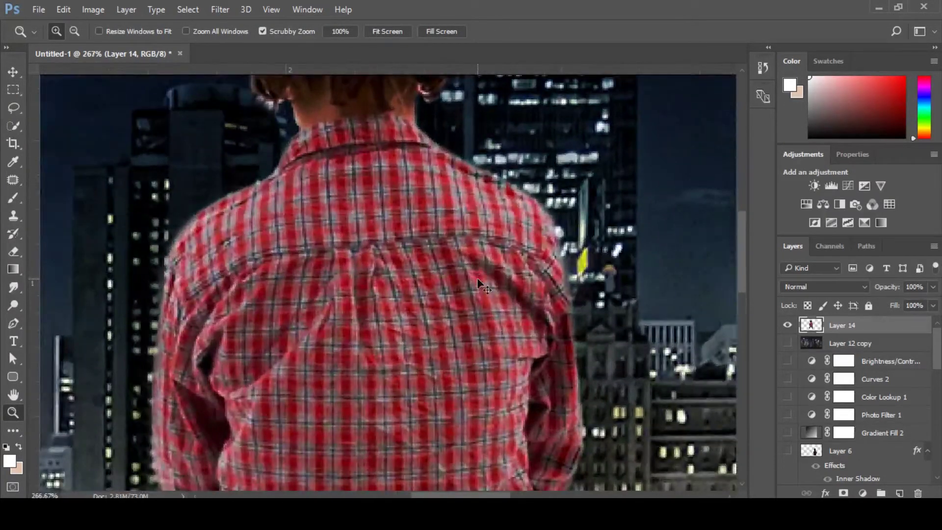
pyautogui.moveTo(317, 129); pyautogui.dragTo(317, 129)
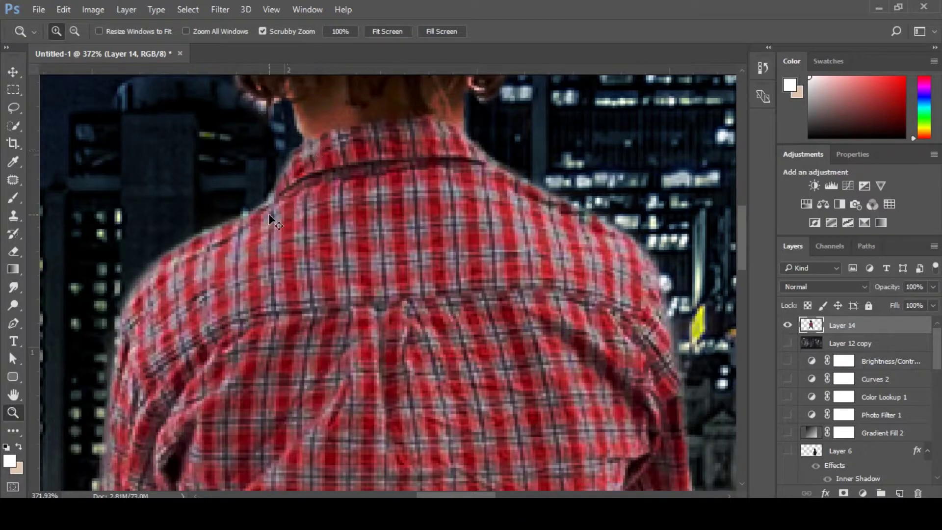
pyautogui.scroll(-5, 431, 220)
pyautogui.scroll(-4, 421, 236)
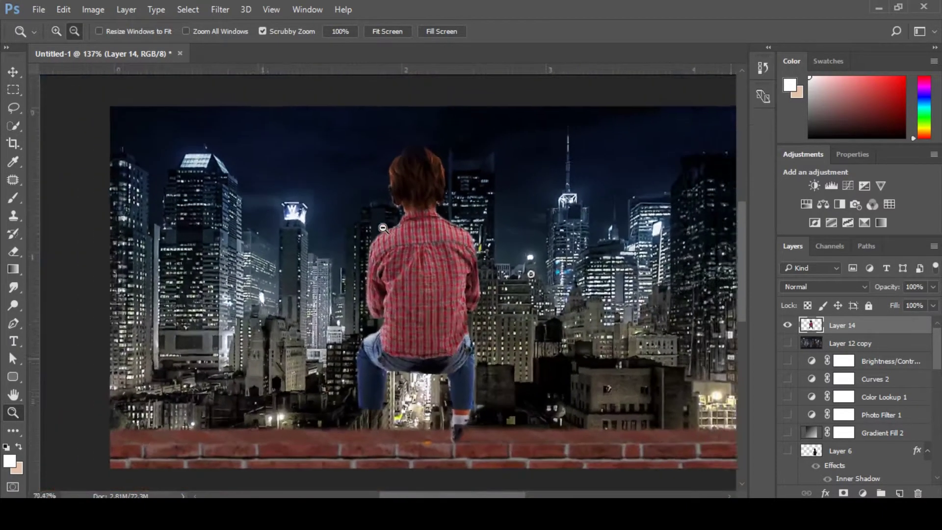
# Convert the boy's layer for smart filters.
pyautogui.press('v')
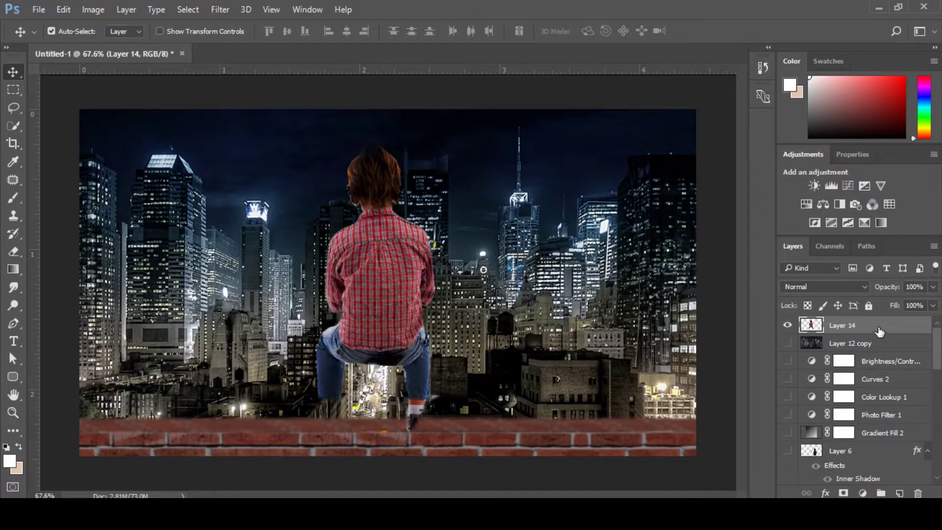
pyautogui.click(220, 9)
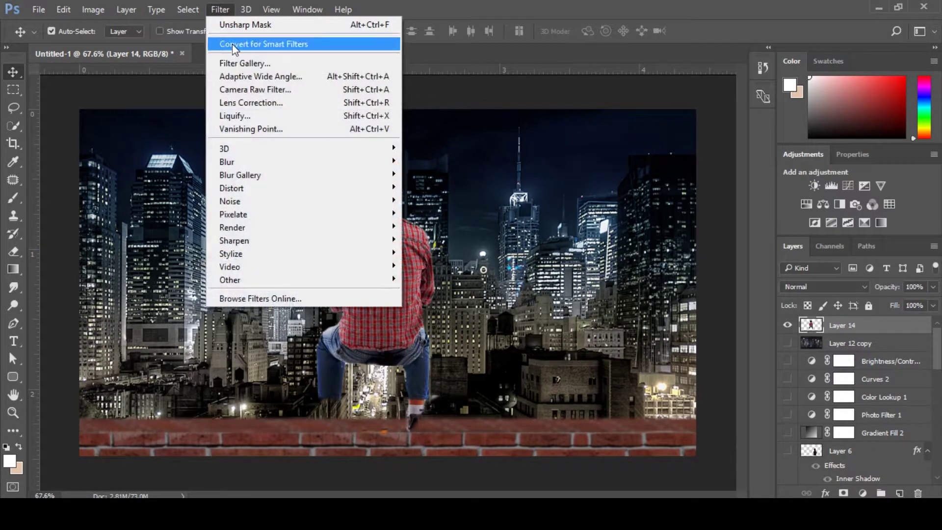
pyautogui.click(232, 44)
pyautogui.press('ctrl')
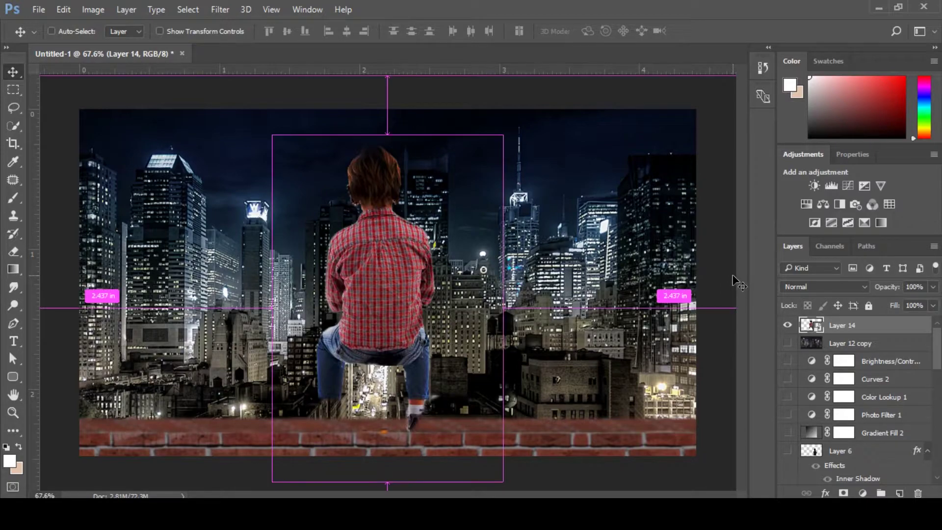
# Open Curves on the boy's layer and pull the midtones of the combined RGB curve slightly down.
pyautogui.hotkey('ctrl', 'm')
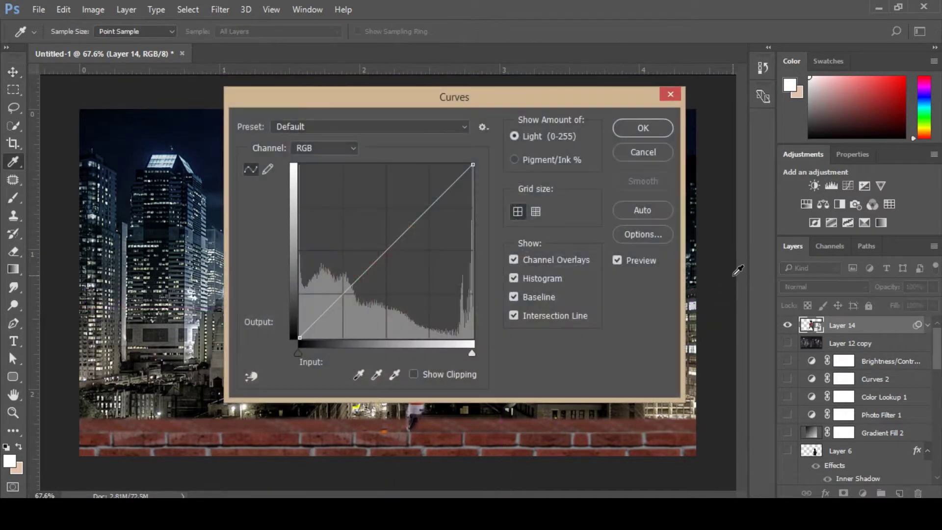
pyautogui.moveTo(472, 104); pyautogui.dragTo(701, 94)
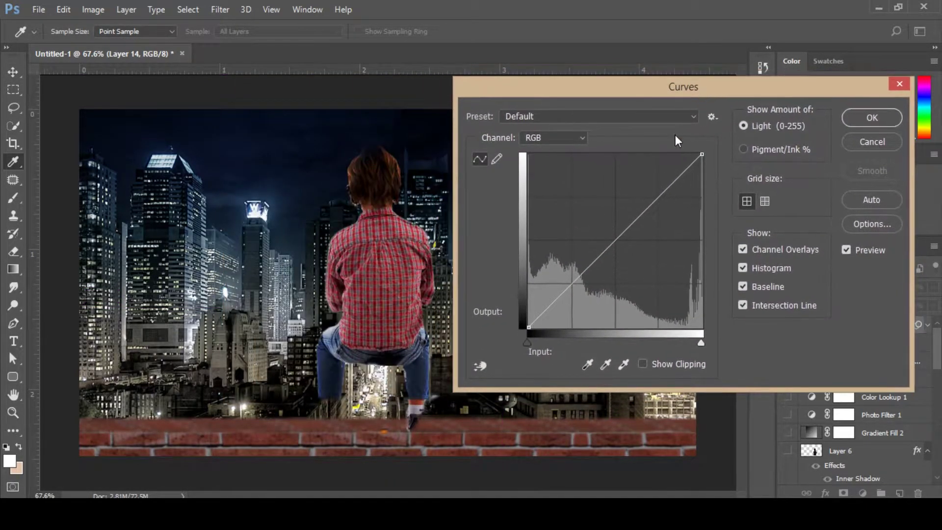
pyautogui.moveTo(529, 328)
pyautogui.mouseDown()
pyautogui.moveTo(527, 315)
pyautogui.moveTo(527, 332)
pyautogui.moveTo(538, 317)
pyautogui.mouseUp()
pyautogui.moveTo(632, 227); pyautogui.dragTo(632, 240)
# Shape the Blue channel curve with points at input 24 output 25, input 128 output 176, and input 220 output 215.
pyautogui.click(550, 142)
pyautogui.click(542, 182)
pyautogui.moveTo(616, 239); pyautogui.dragTo(607, 229)
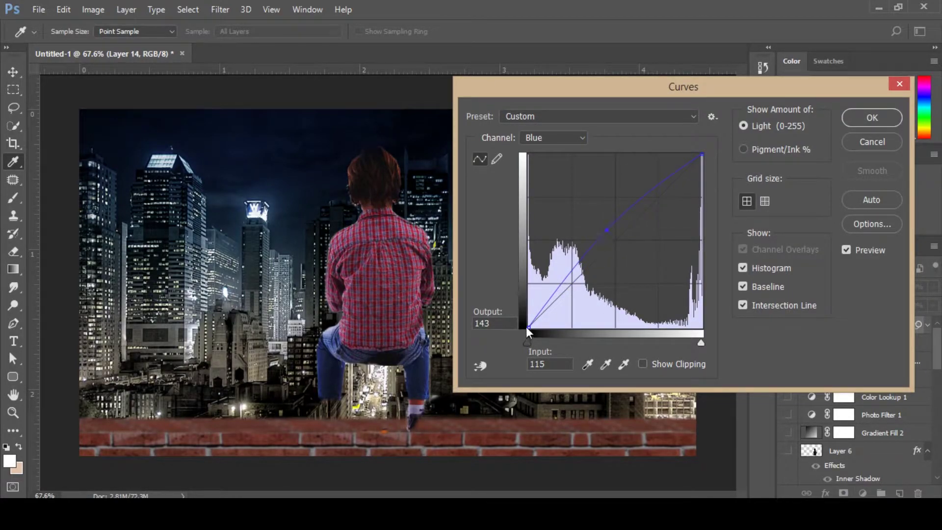
pyautogui.moveTo(530, 327); pyautogui.dragTo(546, 310)
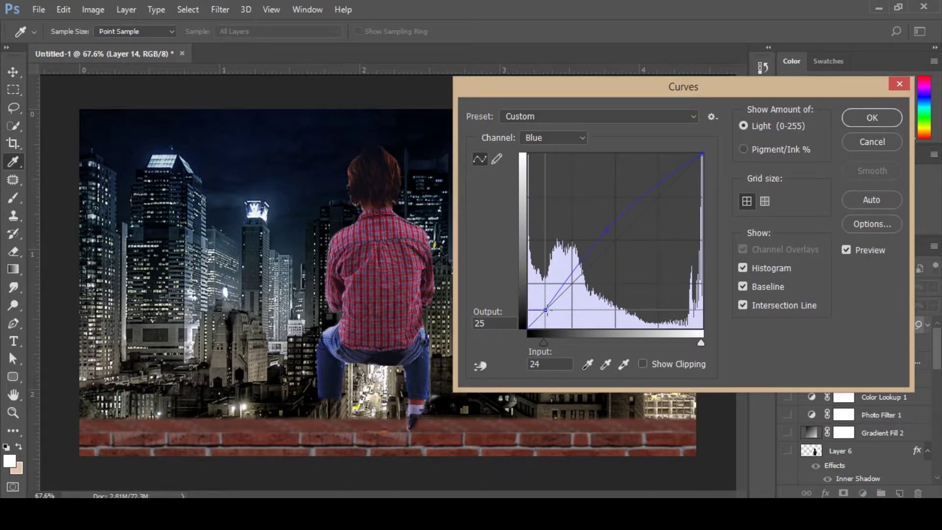
pyautogui.moveTo(605, 229); pyautogui.dragTo(615, 207)
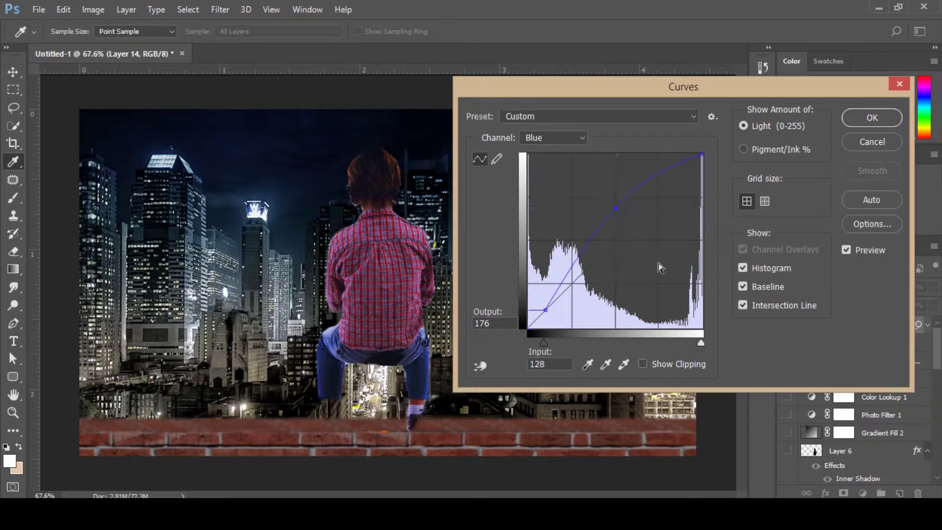
pyautogui.click(555, 141)
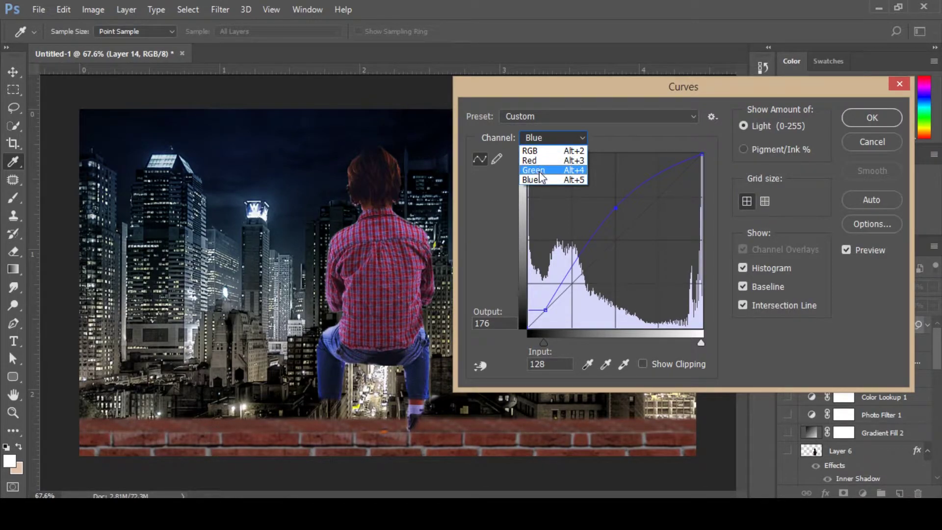
pyautogui.click(694, 172)
pyautogui.moveTo(702, 155); pyautogui.dragTo(677, 180)
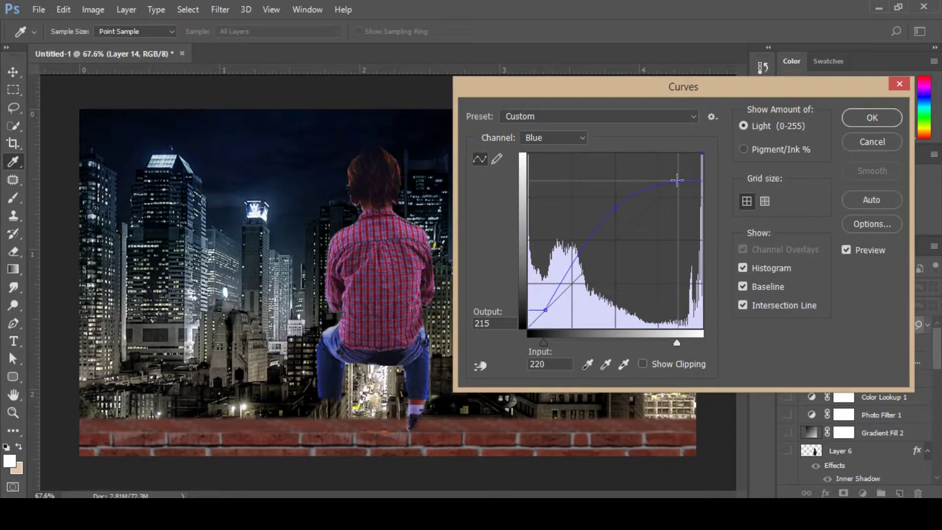
# Darken the RGB curve with the shadow point at 0, a midtone point at input 159 output 91 and lowered highlights, then apply Curves.
pyautogui.click(546, 142)
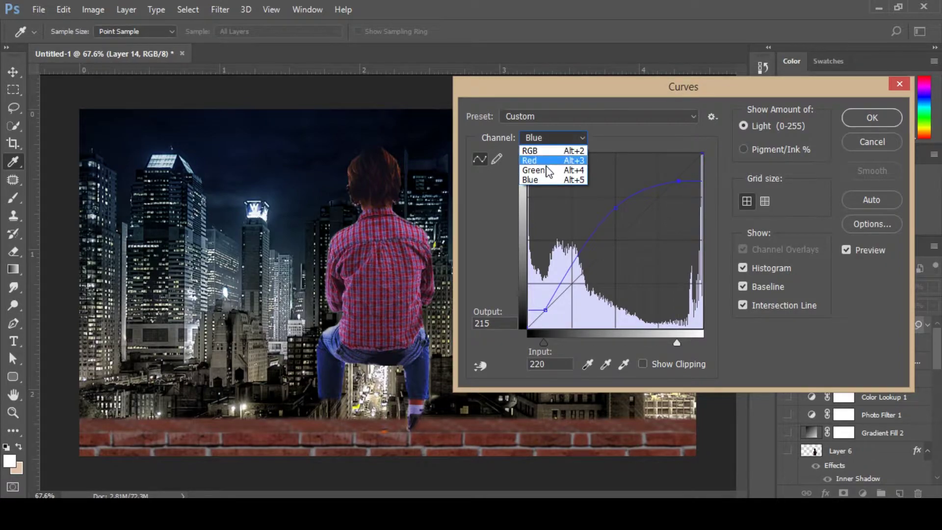
pyautogui.click(538, 149)
pyautogui.moveTo(638, 240)
pyautogui.mouseDown()
pyautogui.moveTo(632, 248)
pyautogui.moveTo(640, 249)
pyautogui.mouseUp()
pyautogui.moveTo(538, 314); pyautogui.dragTo(529, 327)
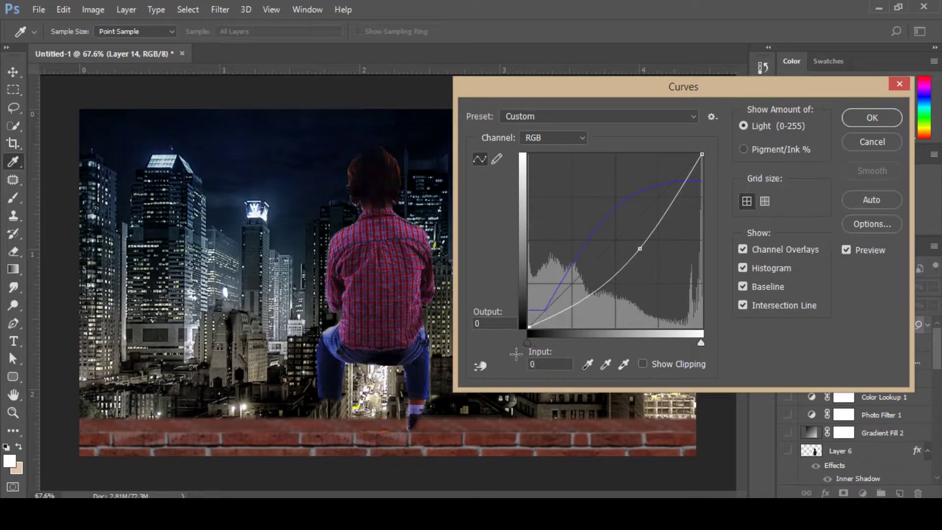
pyautogui.moveTo(638, 249); pyautogui.dragTo(640, 256)
pyautogui.moveTo(702, 155); pyautogui.dragTo(667, 223)
pyautogui.moveTo(641, 256); pyautogui.dragTo(637, 263)
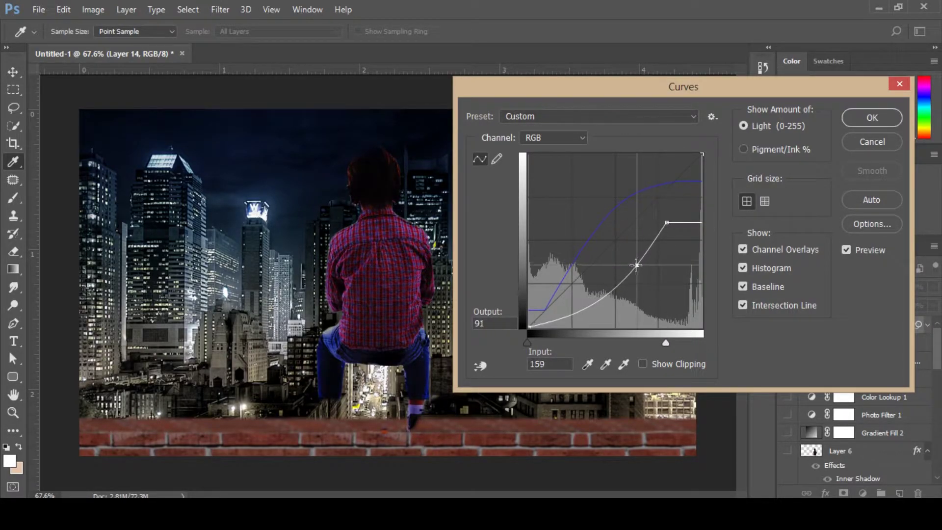
pyautogui.click(865, 121)
# Darken the boy's midtones with a Levels smart filter and compare the composite with his layer hidden and shown.
pyautogui.press('z')
pyautogui.moveTo(697, 332); pyautogui.dragTo(653, 332)
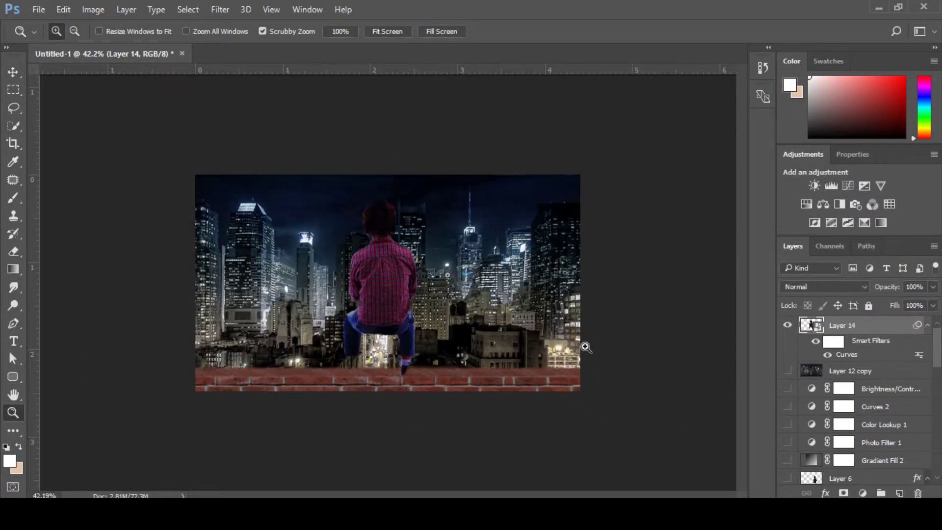
pyautogui.moveTo(428, 257)
pyautogui.mouseDown()
pyautogui.moveTo(458, 256)
pyautogui.moveTo(442, 257)
pyautogui.mouseUp()
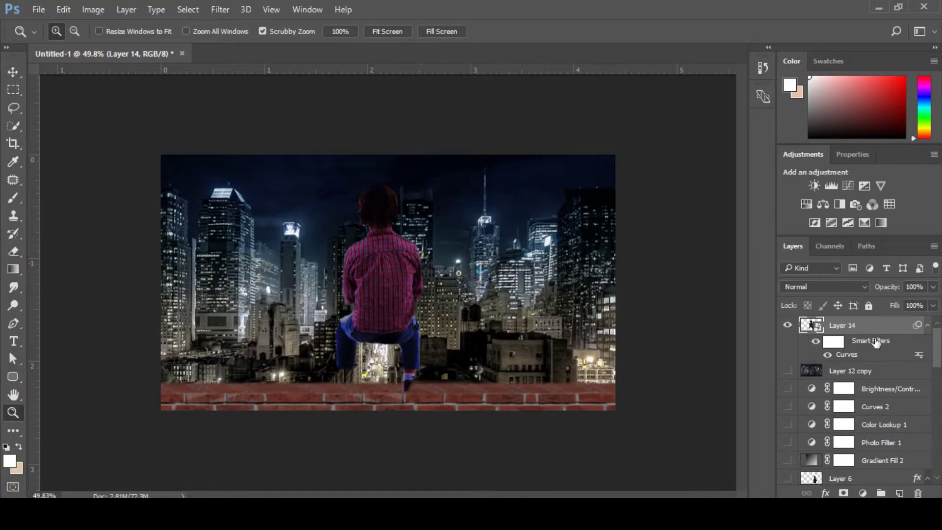
pyautogui.hotkey('ctrl', 'l')
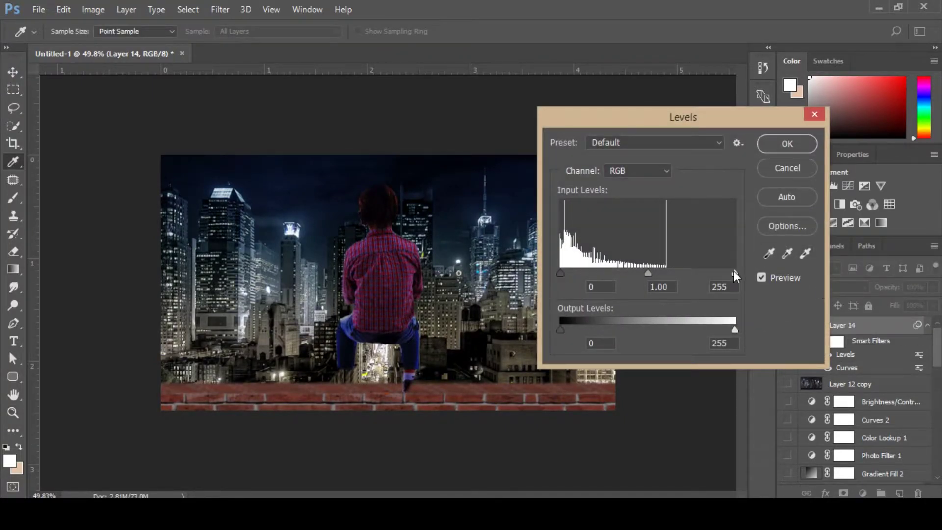
pyautogui.moveTo(646, 271)
pyautogui.mouseDown()
pyautogui.moveTo(634, 270)
pyautogui.moveTo(659, 269)
pyautogui.mouseUp()
pyautogui.click(787, 145)
pyautogui.moveTo(424, 303); pyautogui.dragTo(401, 300)
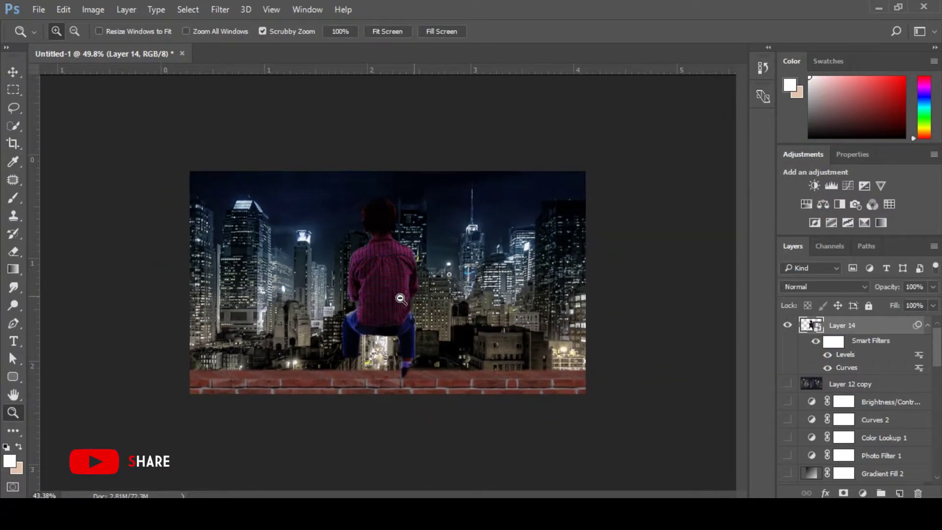
pyautogui.click(788, 325)
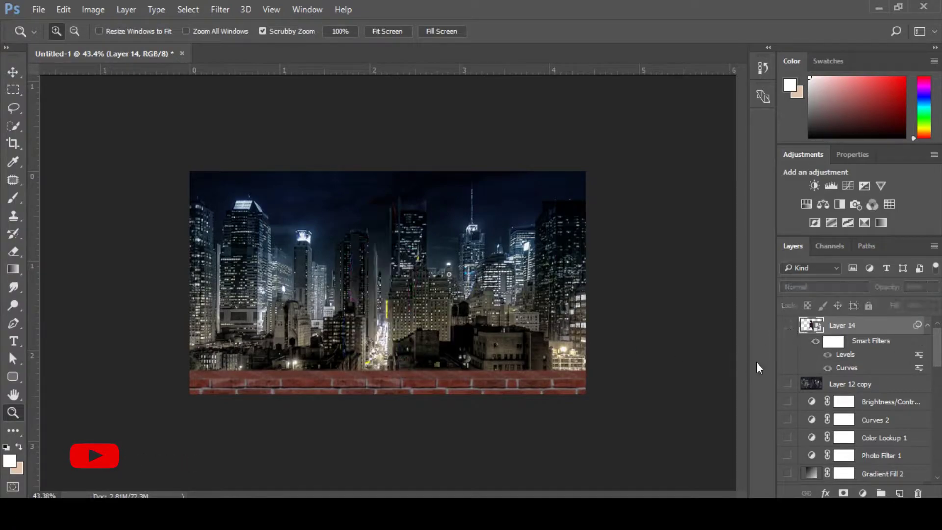
pyautogui.click(787, 326)
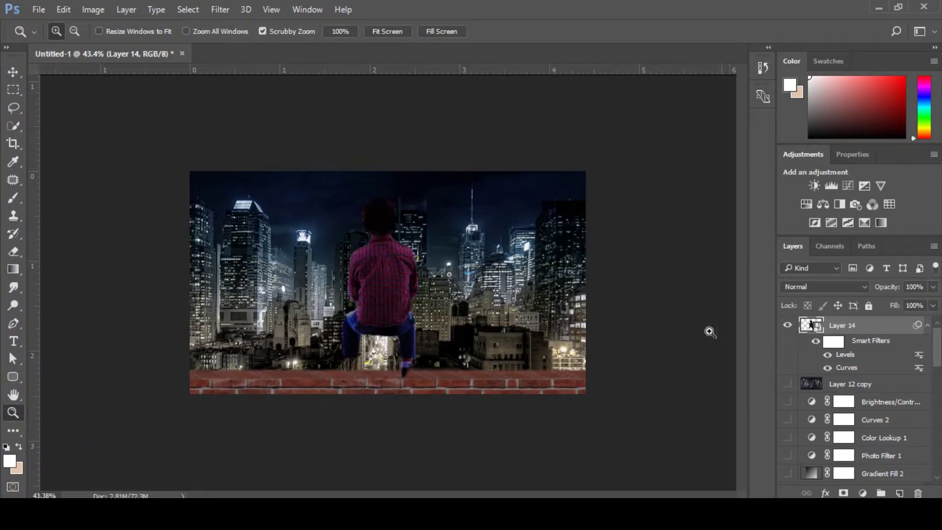
# Scale the boy on Layer 14 down and move him to sit on the right part of the brick wall.
pyautogui.press('v')
pyautogui.hotkey('ctrl', 't')
pyautogui.click(496, 215)
pyautogui.moveTo(456, 204); pyautogui.dragTo(431, 178)
pyautogui.moveTo(415, 288); pyautogui.dragTo(521, 338)
pyautogui.press('Return')
# Rename Layer 6, which holds the earlier version of the boy, as BOY MAIN.
pyautogui.press('z')
pyautogui.scroll(-3, 856, 417)
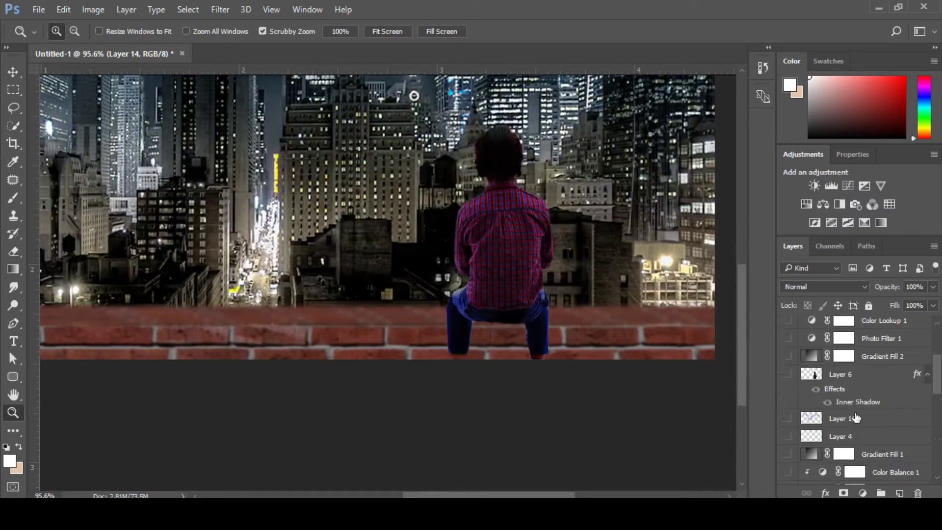
pyautogui.scroll(-6, 829, 386)
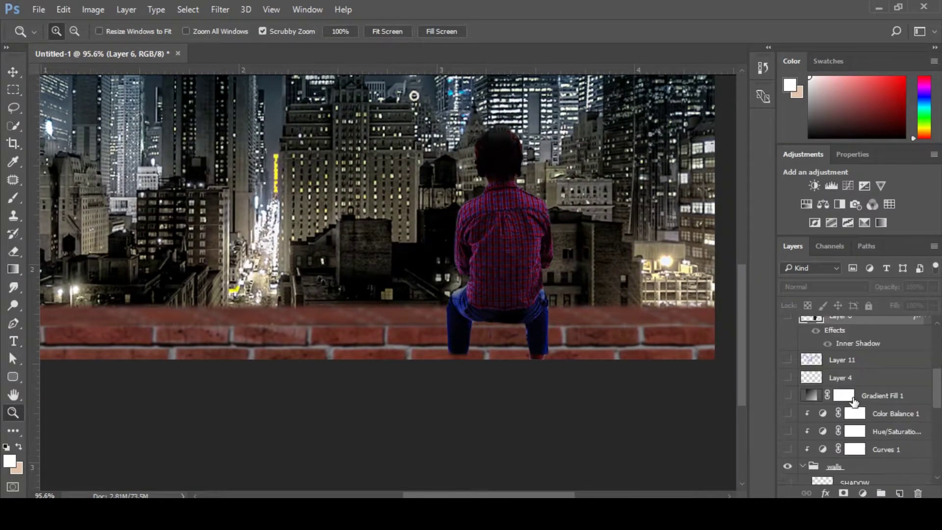
pyautogui.scroll(3, 856, 396)
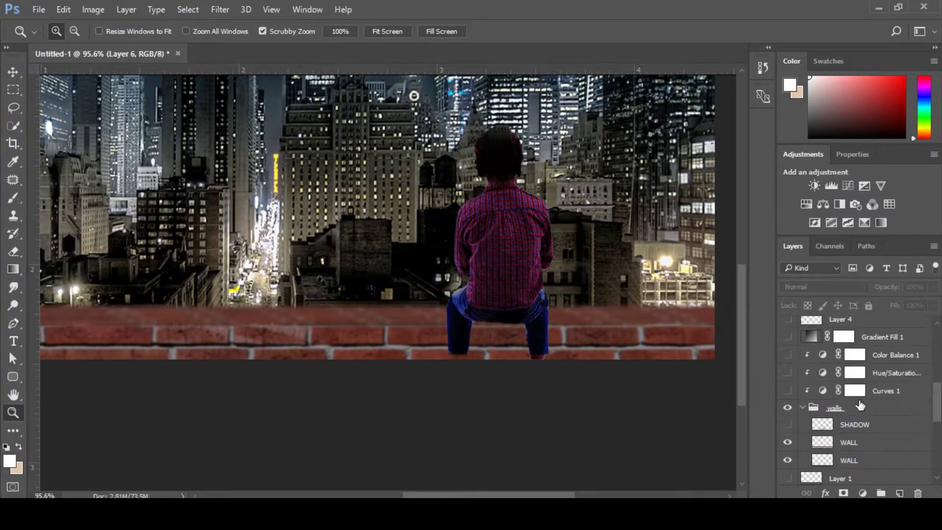
pyautogui.click(853, 411)
pyautogui.scroll(4, 851, 425)
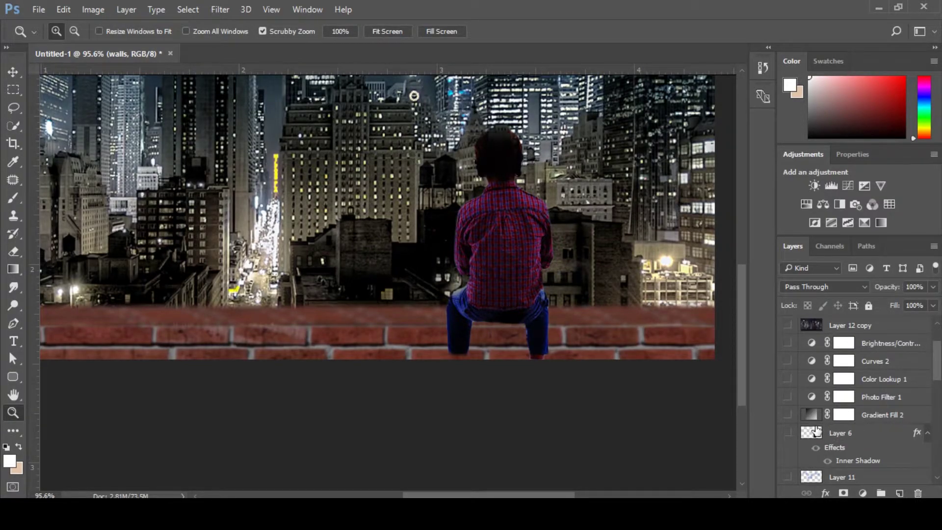
pyautogui.click(816, 432)
pyautogui.doubleClick(844, 434)
pyautogui.write('BOY')
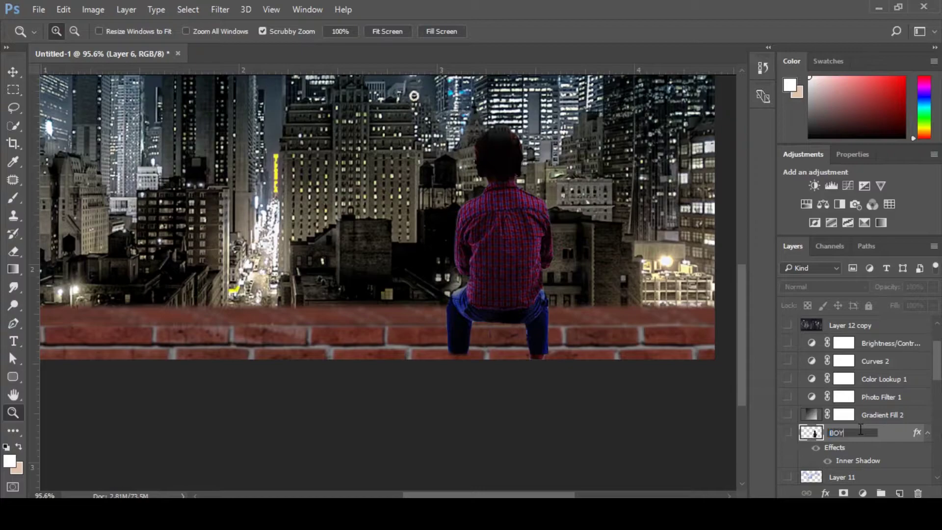
pyautogui.write(' MAIN')
pyautogui.press('Return')
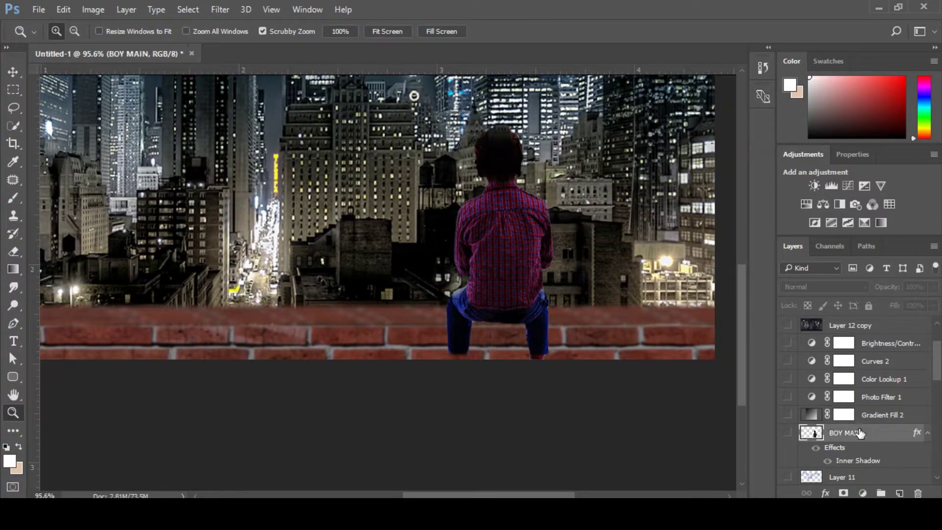
# Show the BOY MAIN layer and hide Layer 14.
pyautogui.click(789, 433)
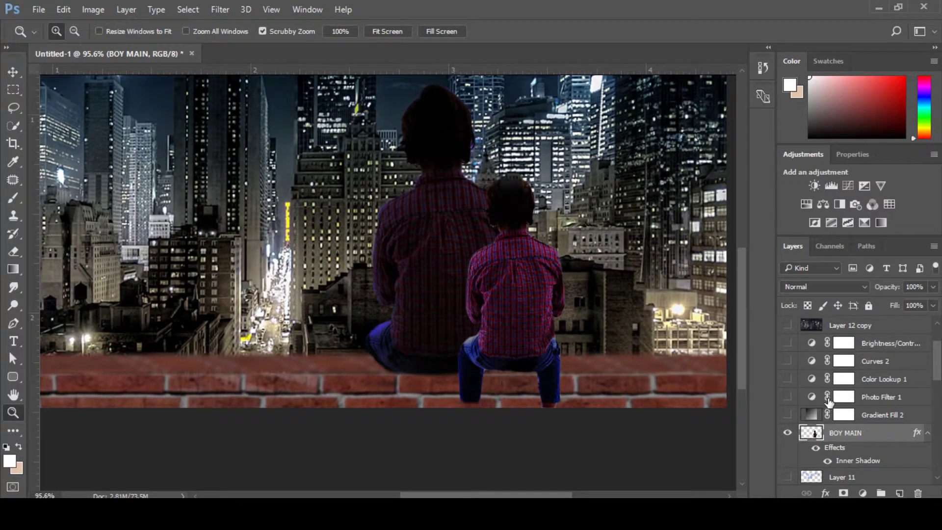
pyautogui.scroll(2, 819, 395)
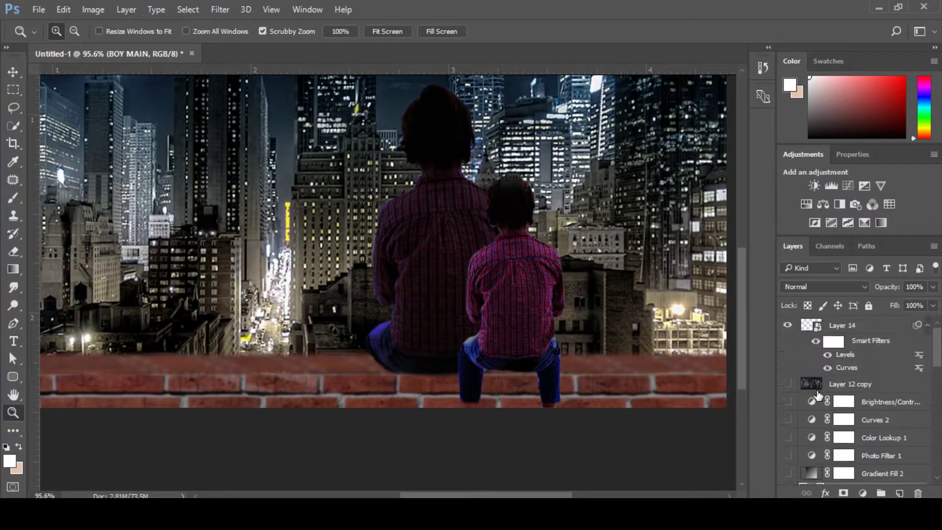
pyautogui.click(787, 326)
pyautogui.moveTo(462, 283); pyautogui.dragTo(442, 280)
# Select the SHADOW layer in the walls group and compare the wall with its shading shown and hidden.
pyautogui.moveTo(939, 347)
pyautogui.mouseDown()
pyautogui.moveTo(939, 379)
pyautogui.moveTo(940, 364)
pyautogui.mouseUp()
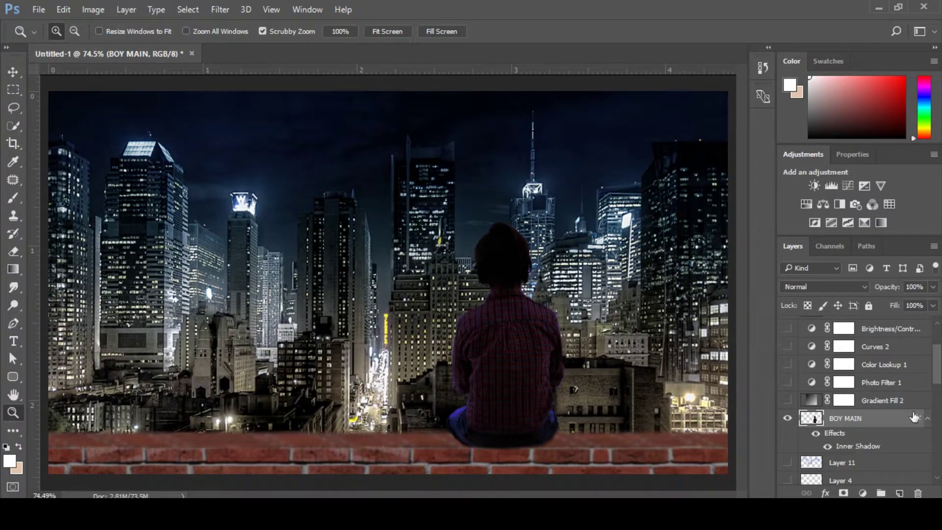
pyautogui.moveTo(940, 376); pyautogui.dragTo(938, 409)
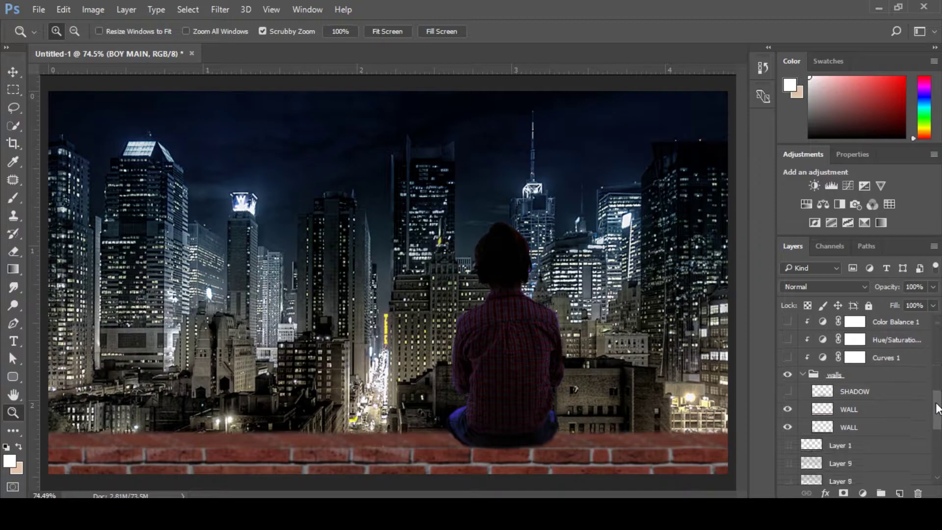
pyautogui.click(851, 397)
pyautogui.click(788, 393)
pyautogui.click(788, 392)
pyautogui.click(788, 393)
pyautogui.moveTo(567, 407); pyautogui.dragTo(536, 428)
pyautogui.click(788, 393)
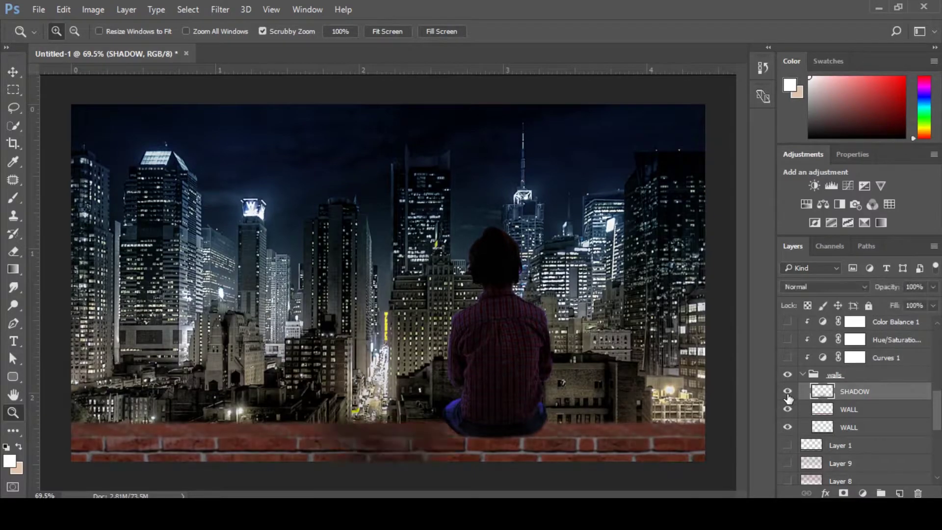
pyautogui.click(788, 393)
pyautogui.click(788, 395)
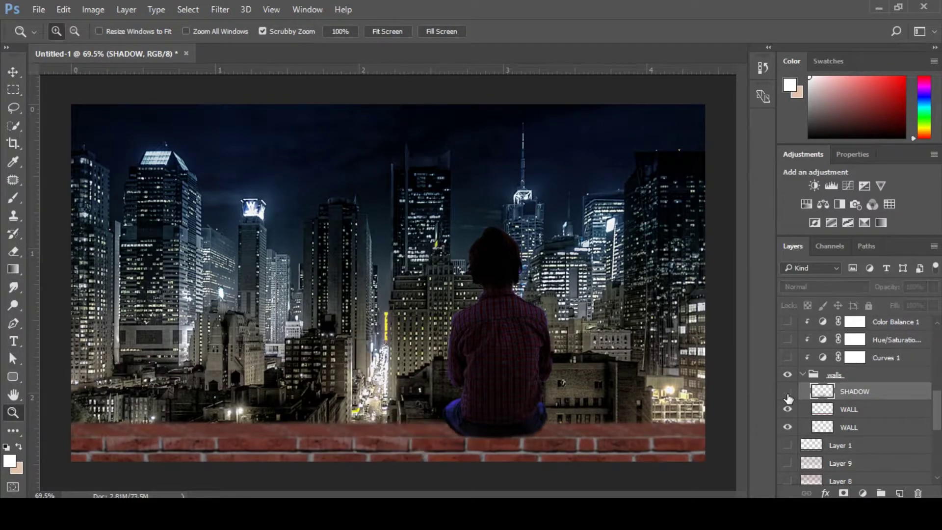
# Inspect the effect of Layer 11 and Layer 4 below the boy by switching their visibility on and off.
pyautogui.scroll(5, 792, 417)
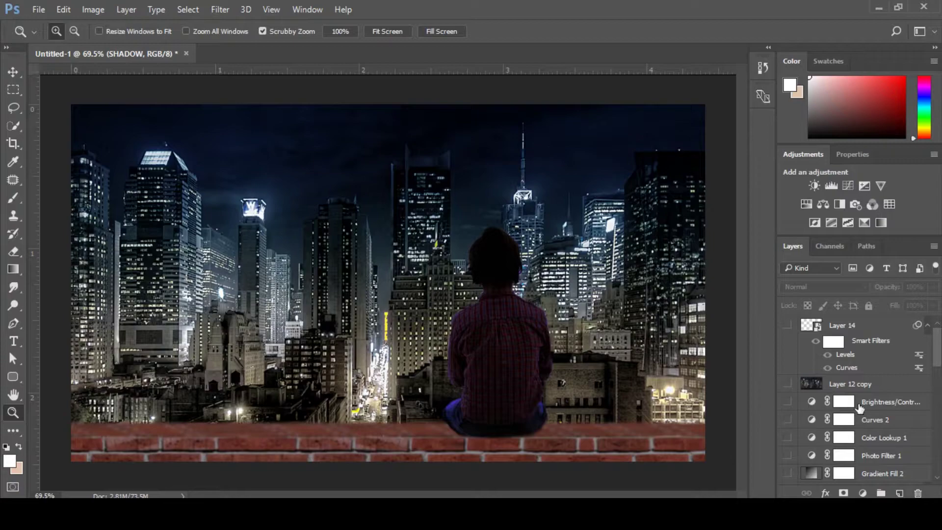
pyautogui.scroll(-6, 858, 407)
pyautogui.scroll(3, 810, 402)
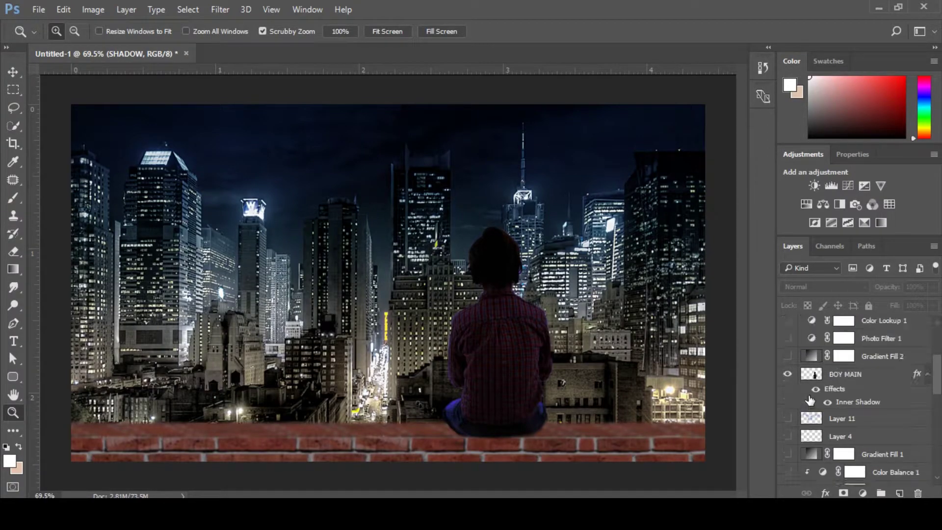
pyautogui.click(788, 418)
pyautogui.click(788, 418)
pyautogui.click(788, 436)
pyautogui.click(841, 435)
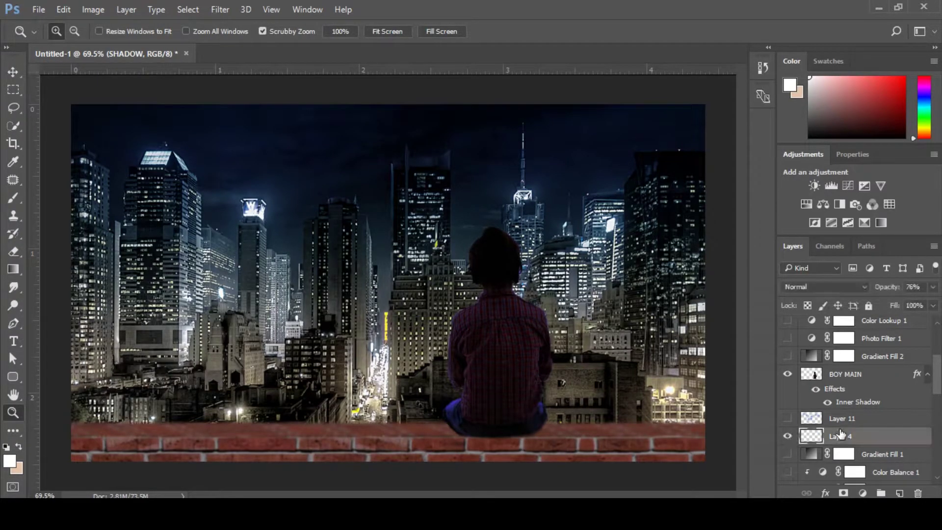
pyautogui.click(789, 436)
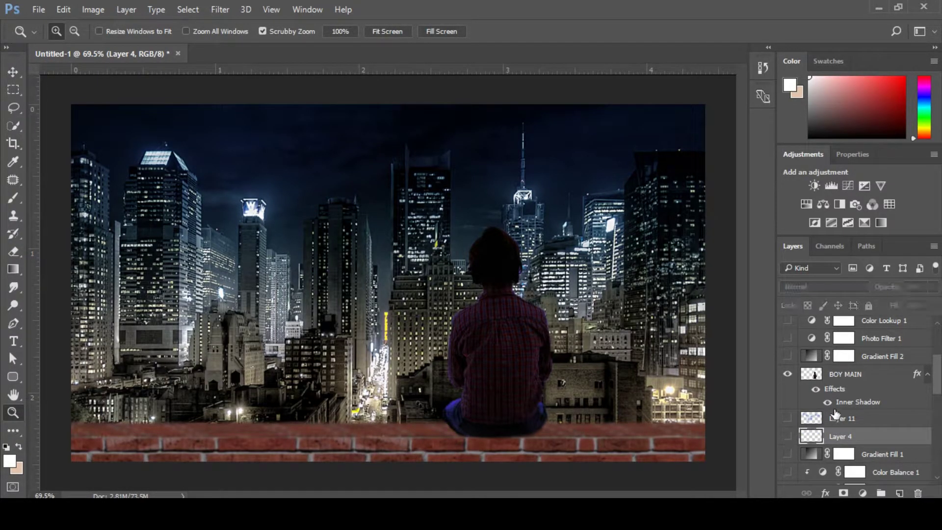
pyautogui.click(845, 420)
# Delete the SHADOW layer from the walls group and select the BOY MAIN layer.
pyautogui.moveTo(940, 373); pyautogui.dragTo(940, 388)
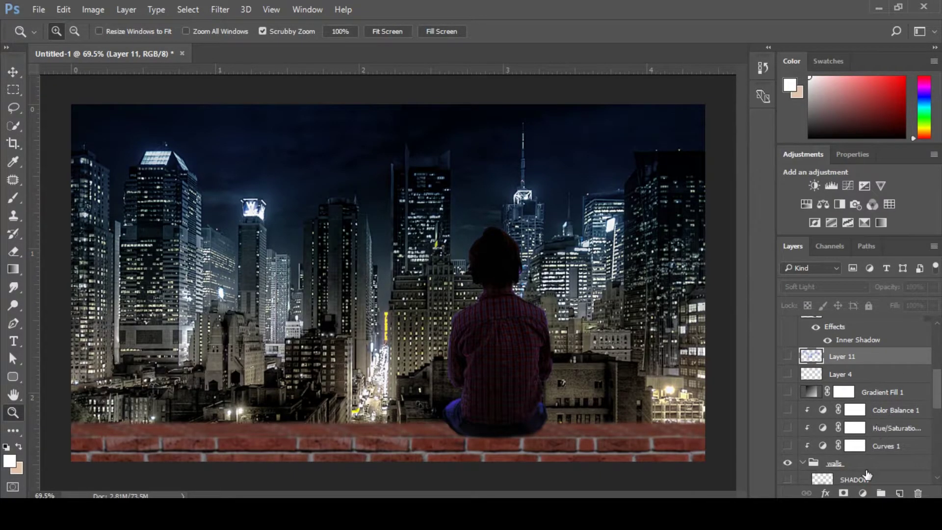
pyautogui.click(867, 467)
pyautogui.moveTo(938, 396); pyautogui.dragTo(938, 416)
pyautogui.moveTo(872, 398); pyautogui.dragTo(916, 493)
pyautogui.scroll(5, 859, 432)
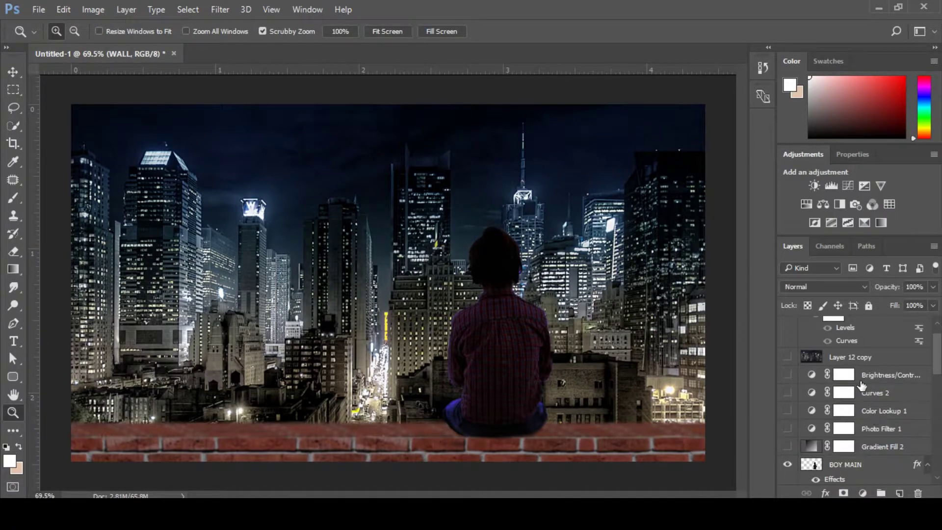
pyautogui.click(849, 407)
pyautogui.scroll(-3, 877, 393)
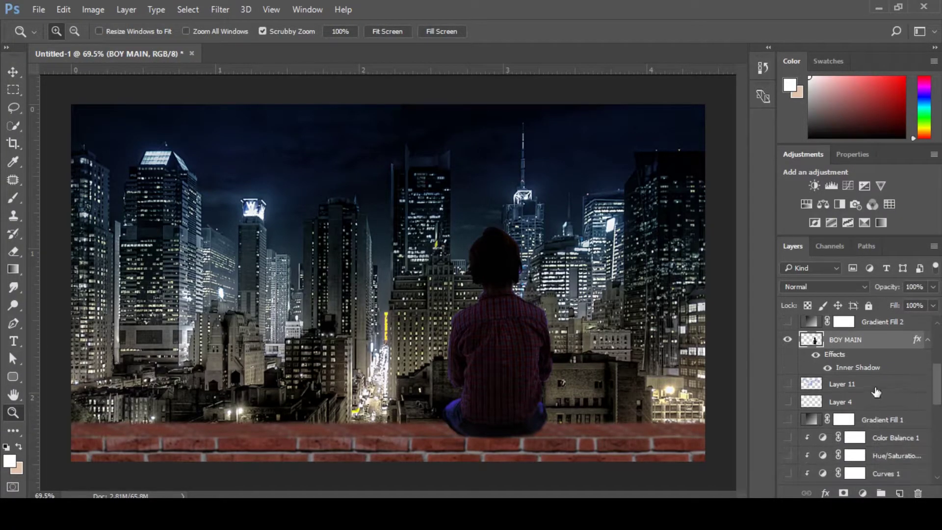
# Add a new layer directly below BOY MAIN, above Layer 11, for the boy's shadow.
pyautogui.click(876, 388)
pyautogui.click(900, 493)
pyautogui.moveTo(509, 448)
pyautogui.mouseDown()
pyautogui.moveTo(575, 456)
pyautogui.moveTo(475, 381)
pyautogui.mouseUp()
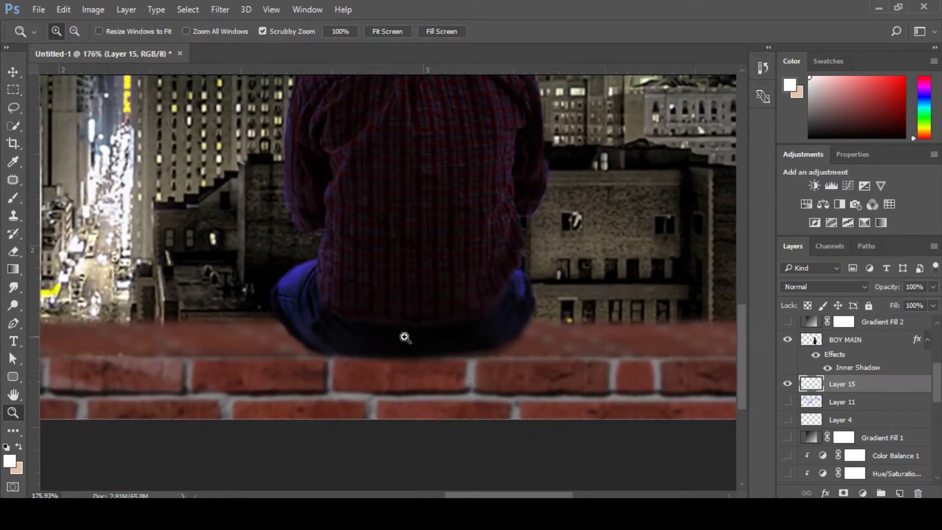
# Set up a black (000000) soft brush with a size of 40 px and a flow of 36%.
pyautogui.press('b')
pyautogui.press(']')
pyautogui.press(']')
pyautogui.press(']')
pyautogui.press(']')
pyautogui.press(']')
pyautogui.press(']')
pyautogui.press(']')
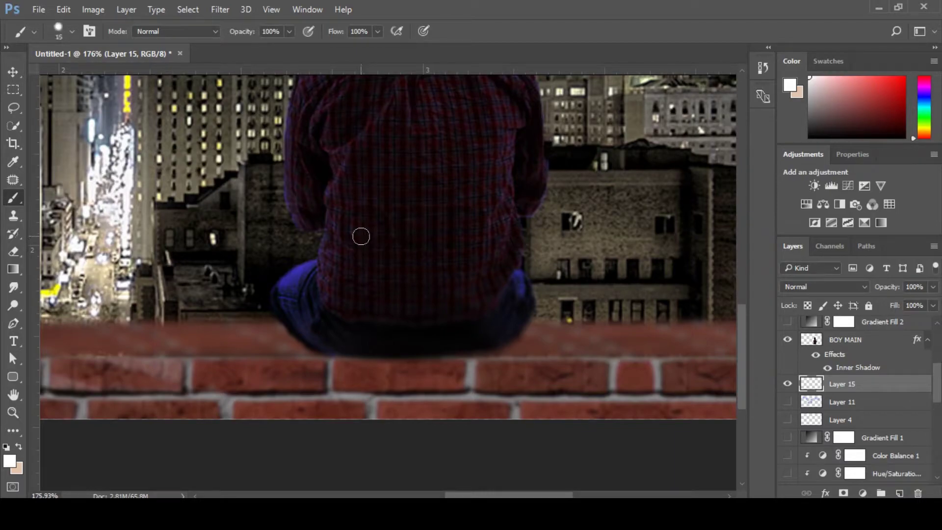
pyautogui.moveTo(348, 28); pyautogui.dragTo(293, 38)
pyautogui.click(10, 461)
pyautogui.write('000000')
pyautogui.click(835, 125)
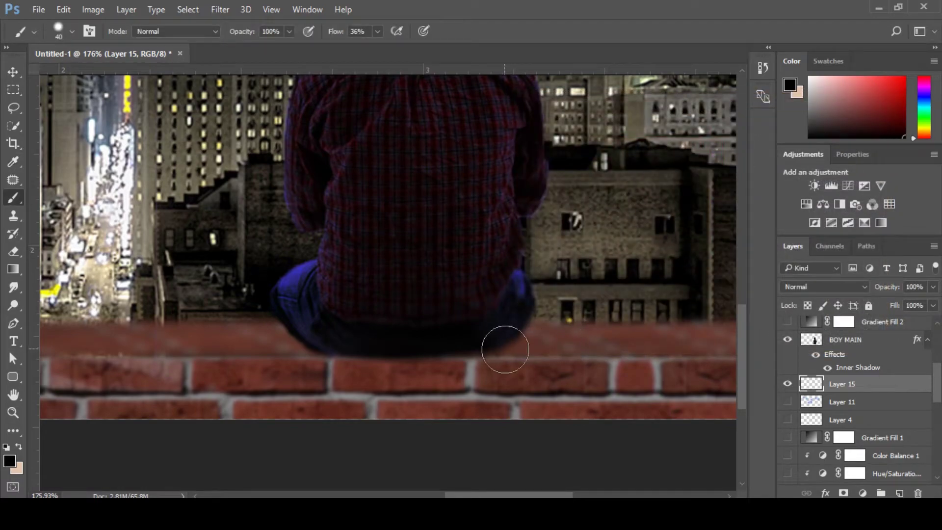
# Rename the new layer below BOY MAIN as SHADOW.
pyautogui.doubleClick(837, 385)
pyautogui.write('SHADOW')
pyautogui.press('Return')
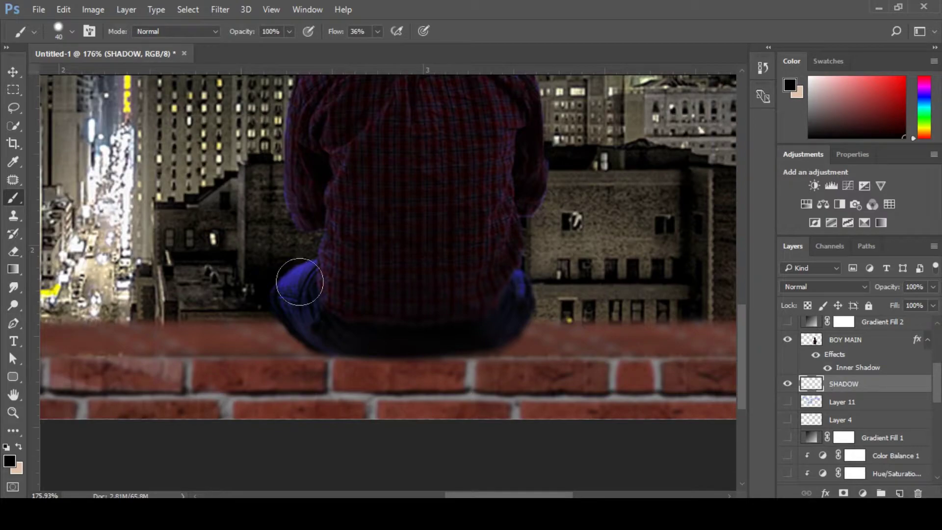
# Try painting a black shadow on the brick wall beneath and around the seated boy with the 40 px brush.
pyautogui.moveTo(280, 330)
pyautogui.mouseDown()
pyautogui.moveTo(306, 346)
pyautogui.moveTo(428, 353)
pyautogui.moveTo(489, 352)
pyautogui.moveTo(525, 334)
pyautogui.moveTo(432, 374)
pyautogui.moveTo(479, 379)
pyautogui.moveTo(455, 447)
pyautogui.moveTo(441, 395)
pyautogui.moveTo(450, 384)
pyautogui.moveTo(500, 379)
pyautogui.moveTo(489, 447)
pyautogui.moveTo(424, 384)
pyautogui.moveTo(397, 425)
pyautogui.moveTo(368, 370)
pyautogui.moveTo(347, 426)
pyautogui.moveTo(316, 414)
pyautogui.moveTo(293, 352)
pyautogui.moveTo(296, 459)
pyautogui.mouseUp()
pyautogui.moveTo(275, 339)
pyautogui.mouseDown()
pyautogui.moveTo(251, 337)
pyautogui.moveTo(366, 379)
pyautogui.moveTo(551, 352)
pyautogui.moveTo(532, 337)
pyautogui.moveTo(529, 351)
pyautogui.moveTo(559, 360)
pyautogui.mouseUp()
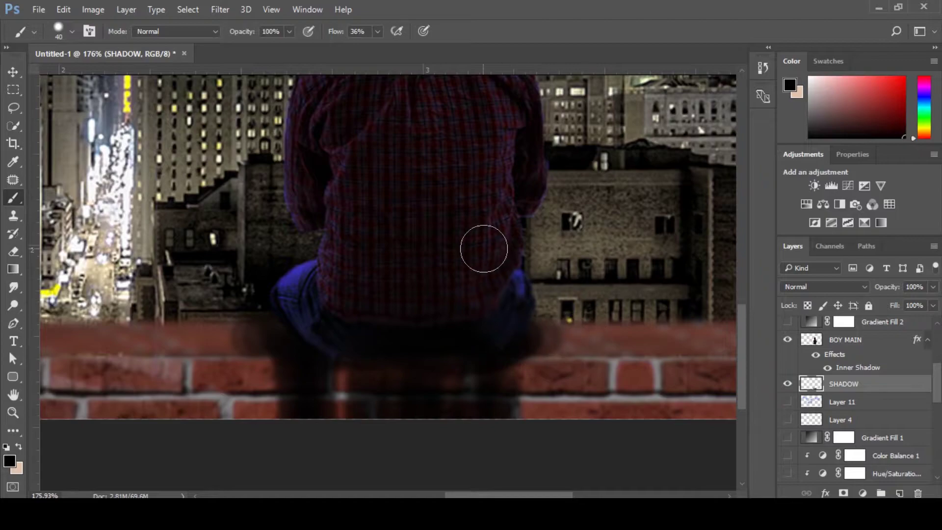
pyautogui.rightClick(475, 245)
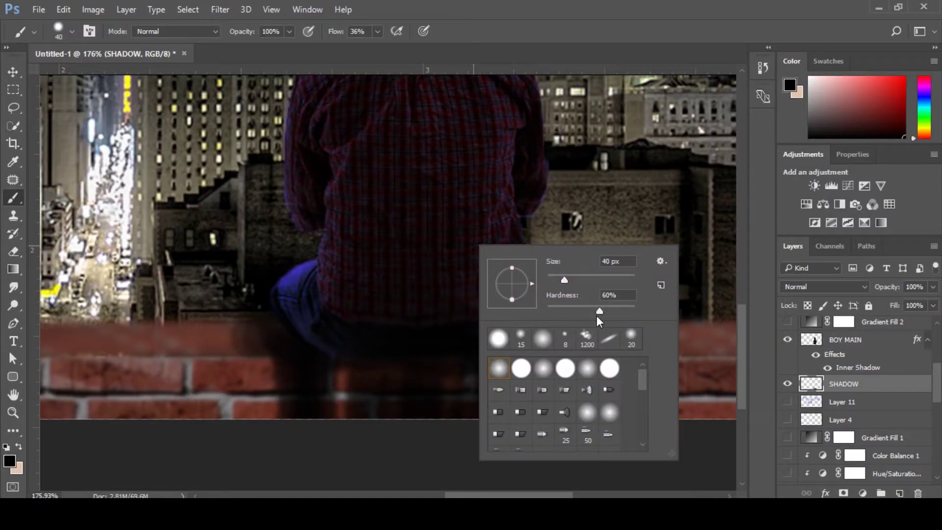
pyautogui.press('Return')
pyautogui.moveTo(538, 337)
pyautogui.mouseDown()
pyautogui.moveTo(511, 367)
pyautogui.moveTo(529, 402)
pyautogui.moveTo(514, 395)
pyautogui.moveTo(501, 414)
pyautogui.moveTo(457, 417)
pyautogui.moveTo(361, 368)
pyautogui.moveTo(329, 382)
pyautogui.moveTo(302, 427)
pyautogui.moveTo(279, 350)
pyautogui.moveTo(198, 338)
pyautogui.moveTo(219, 335)
pyautogui.moveTo(106, 340)
pyautogui.moveTo(252, 348)
pyautogui.moveTo(158, 348)
pyautogui.moveTo(278, 362)
pyautogui.moveTo(271, 442)
pyautogui.moveTo(262, 354)
pyautogui.moveTo(329, 416)
pyautogui.moveTo(530, 384)
pyautogui.moveTo(534, 440)
pyautogui.moveTo(561, 330)
pyautogui.moveTo(685, 325)
pyautogui.moveTo(574, 342)
pyautogui.moveTo(597, 348)
pyautogui.moveTo(502, 345)
pyautogui.mouseUp()
# Undo the painted shadow strokes and the renaming of the SHADOW layer.
pyautogui.hotkey('ctrl', 'alt', 'z')
pyautogui.hotkey('ctrl', 'alt', 'z')
pyautogui.hotkey('ctrl', 'alt', 'z')
pyautogui.hotkey('ctrl', 'alt', 'z')
pyautogui.hotkey('ctrl', 'alt', 'z')
pyautogui.hotkey('ctrl', 'alt', 'z')
pyautogui.hotkey('ctrl', 'alt', 'z')
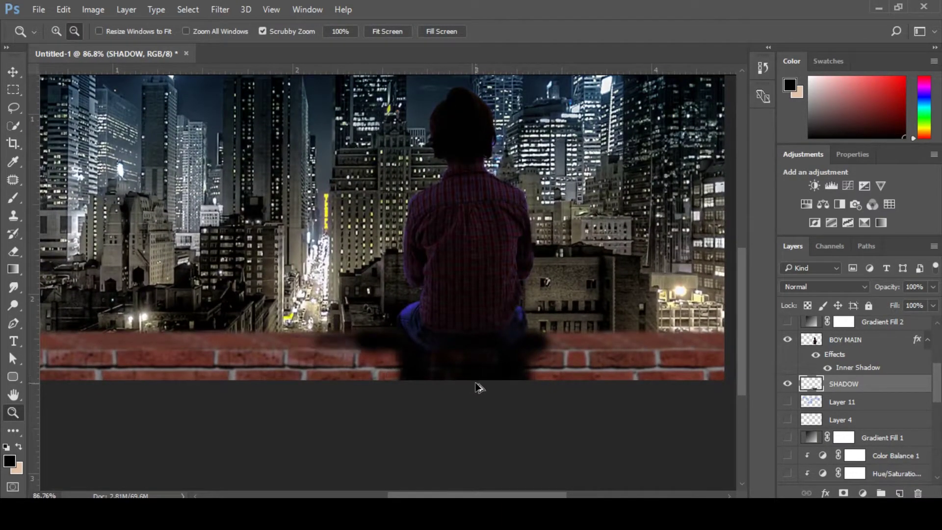
pyautogui.hotkey('ctrl', 'alt', 'z')
pyautogui.hotkey('ctrl', 'alt', 'z')
pyautogui.hotkey('ctrl', 'alt', 'z')
pyautogui.hotkey('ctrl', 'alt', 'z')
pyautogui.hotkey('ctrl', 'alt', 'z')
pyautogui.hotkey('ctrl', 'alt', 'z')
pyautogui.hotkey('ctrl', 'alt', 'z')
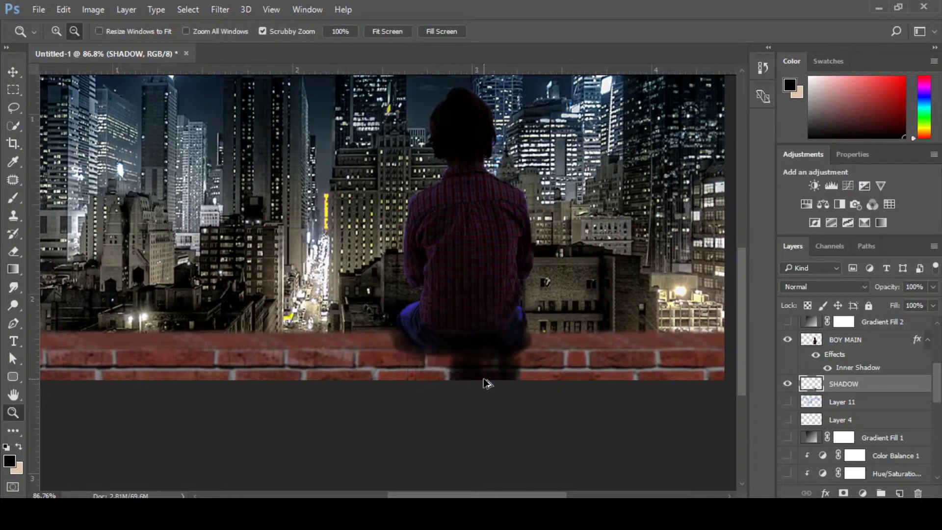
pyautogui.hotkey('ctrl', 'alt', 'z')
pyautogui.hotkey('ctrl', 'alt', 'z')
pyautogui.hotkey('ctrl', 'alt', 'z')
# Paint a wide, soft black shadow with an 80 px brush on a new layer, across the bricks beneath and beside the boy.
pyautogui.moveTo(423, 347); pyautogui.dragTo(460, 361)
pyautogui.press('b')
pyautogui.press(']')
pyautogui.press(']')
pyautogui.press(']')
pyautogui.press(']')
pyautogui.hotkey('ctrl', 'shift', 'alt', 'n')
pyautogui.moveTo(421, 353)
pyautogui.mouseDown()
pyautogui.moveTo(458, 345)
pyautogui.moveTo(505, 393)
pyautogui.moveTo(553, 401)
pyautogui.moveTo(584, 380)
pyautogui.moveTo(608, 340)
pyautogui.moveTo(671, 417)
pyautogui.mouseUp()
pyautogui.moveTo(376, 351); pyautogui.dragTo(267, 404)
pyautogui.moveTo(619, 337)
pyautogui.mouseDown()
pyautogui.moveTo(623, 412)
pyautogui.moveTo(717, 383)
pyautogui.mouseUp()
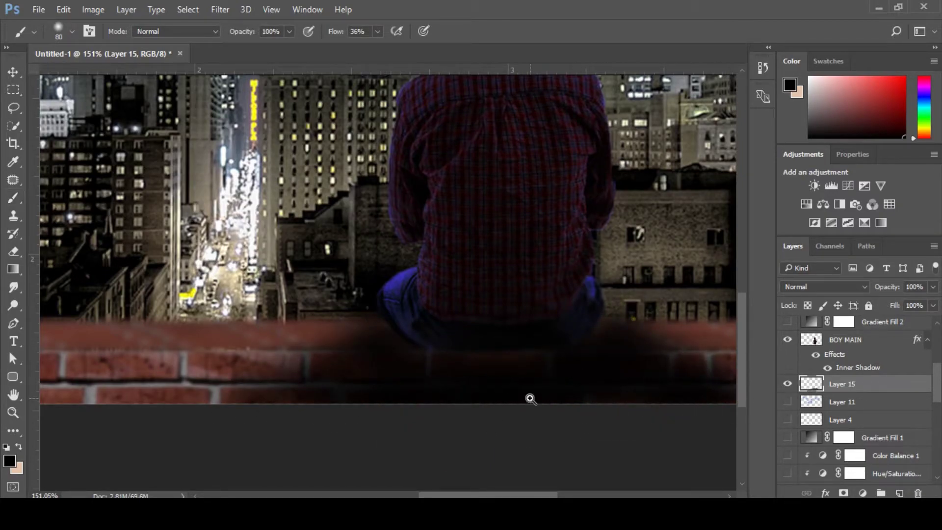
# Lower the shadow on Layer 15 to 81% opacity and 98% fill.
pyautogui.press('z')
pyautogui.moveTo(530, 398); pyautogui.dragTo(494, 389)
pyautogui.moveTo(900, 293)
pyautogui.mouseDown()
pyautogui.moveTo(883, 292)
pyautogui.moveTo(896, 310)
pyautogui.moveTo(893, 293)
pyautogui.mouseUp()
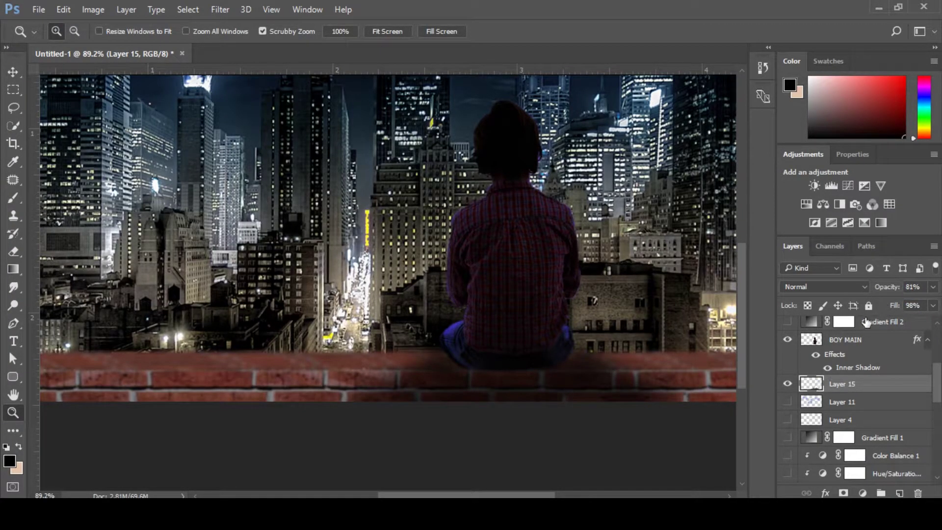
# Soften the painted shadow on Layer 15 with a Gaussian Blur.
pyautogui.click(220, 9)
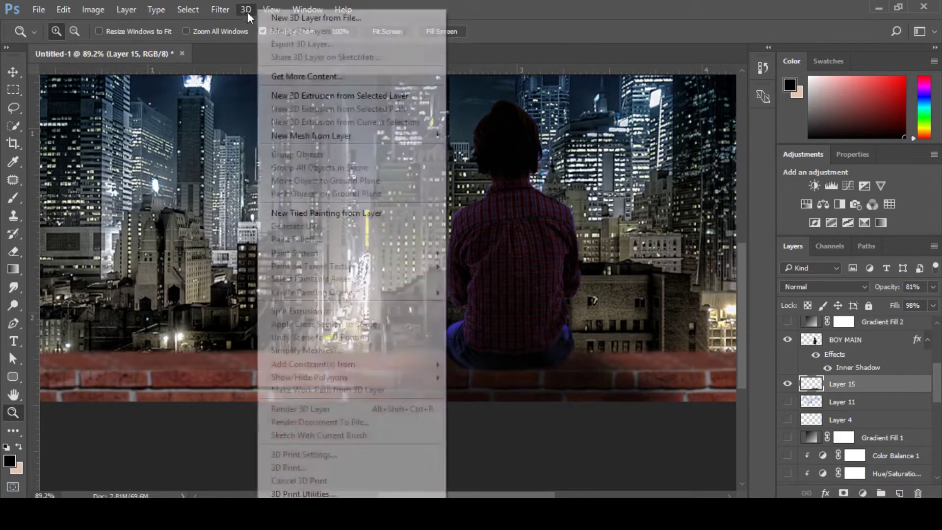
pyautogui.moveTo(240, 162)
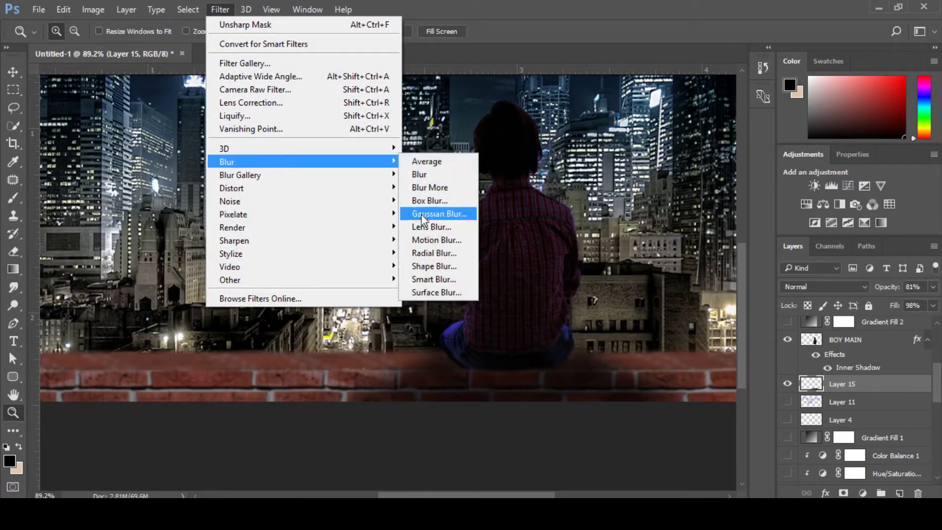
pyautogui.click(441, 211)
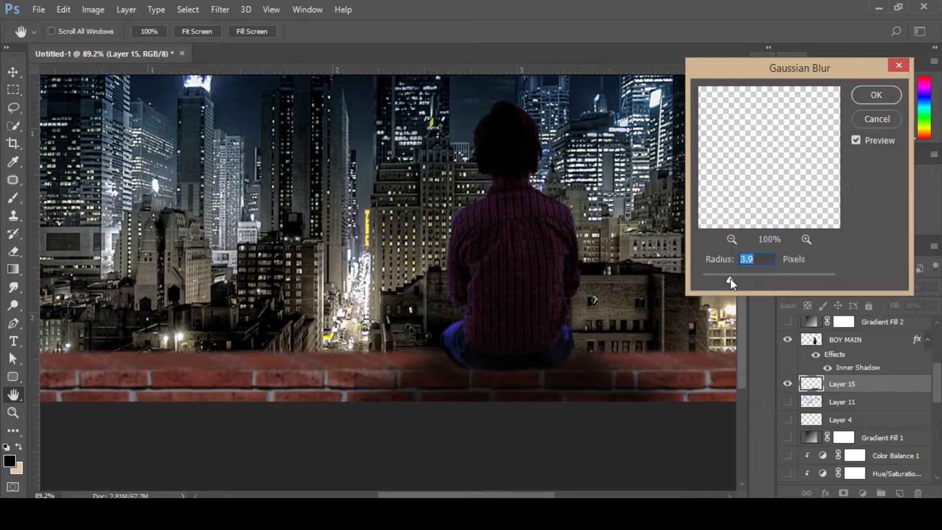
pyautogui.moveTo(751, 279)
pyautogui.mouseDown()
pyautogui.moveTo(766, 279)
pyautogui.moveTo(749, 278)
pyautogui.mouseUp()
pyautogui.click(876, 94)
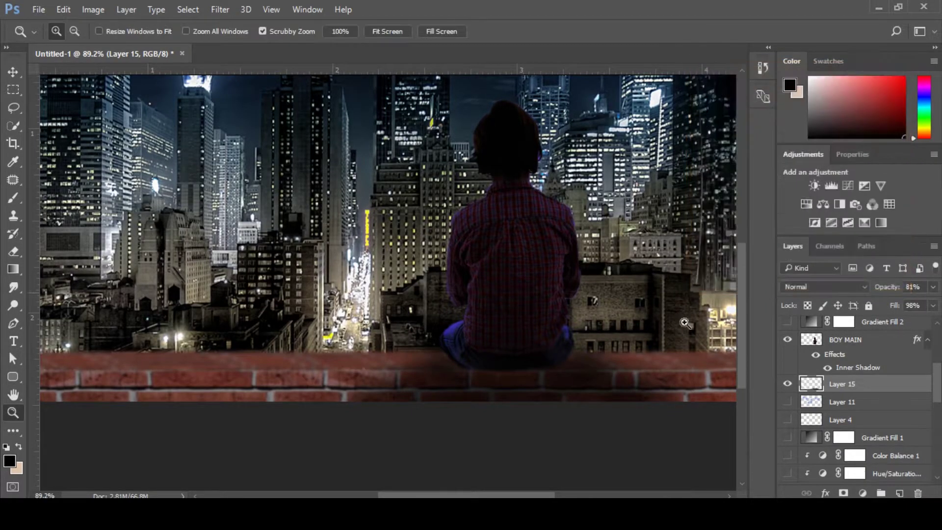
# Set Layer 15 to 72% opacity and 54% fill, comparing the wall with the shadow shown and hidden.
pyautogui.click(787, 385)
pyautogui.click(788, 384)
pyautogui.moveTo(897, 301); pyautogui.dragTo(880, 288)
pyautogui.click(787, 385)
pyautogui.click(788, 384)
# Select and collapse the walls group.
pyautogui.scroll(-4, 484, 371)
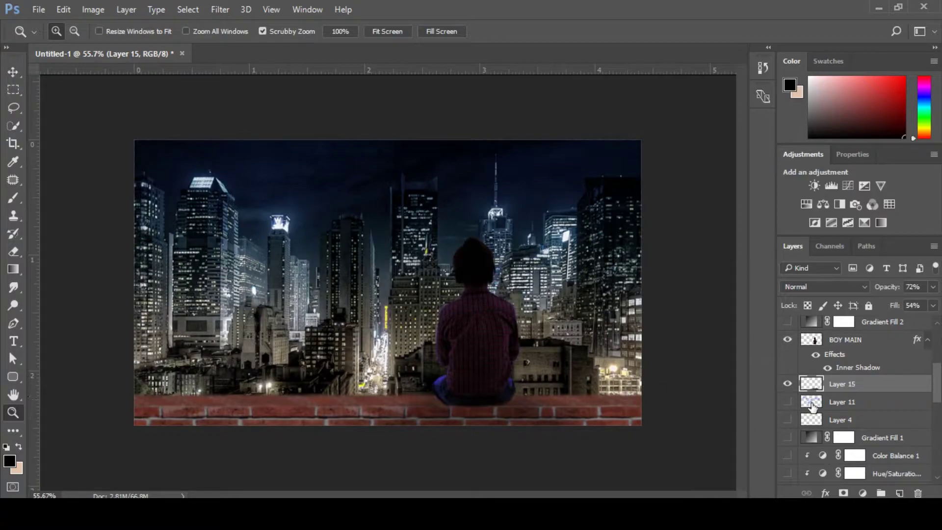
pyautogui.scroll(-3, 938, 387)
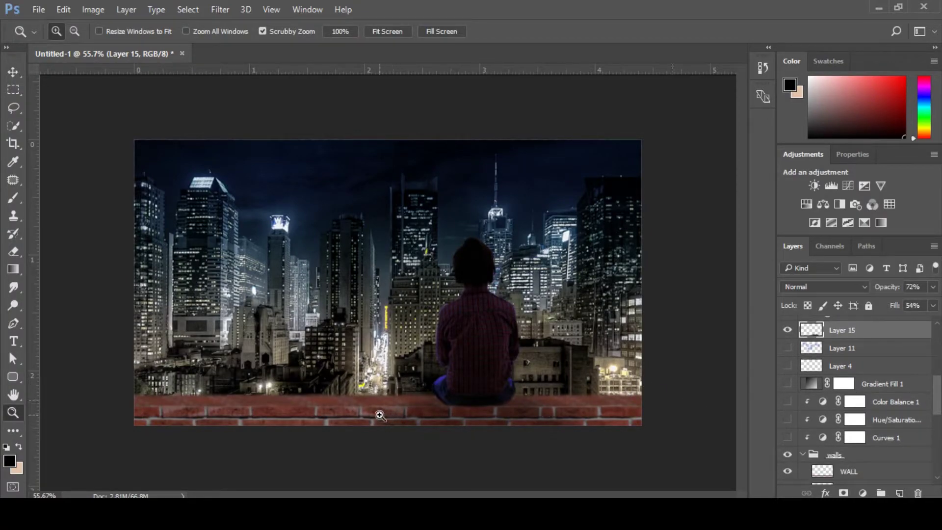
pyautogui.press('v')
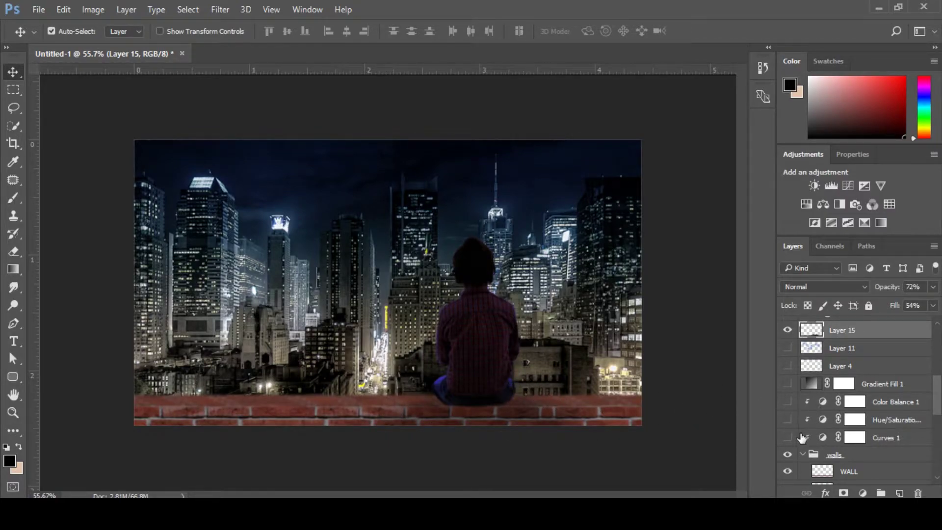
pyautogui.moveTo(938, 387); pyautogui.dragTo(938, 400)
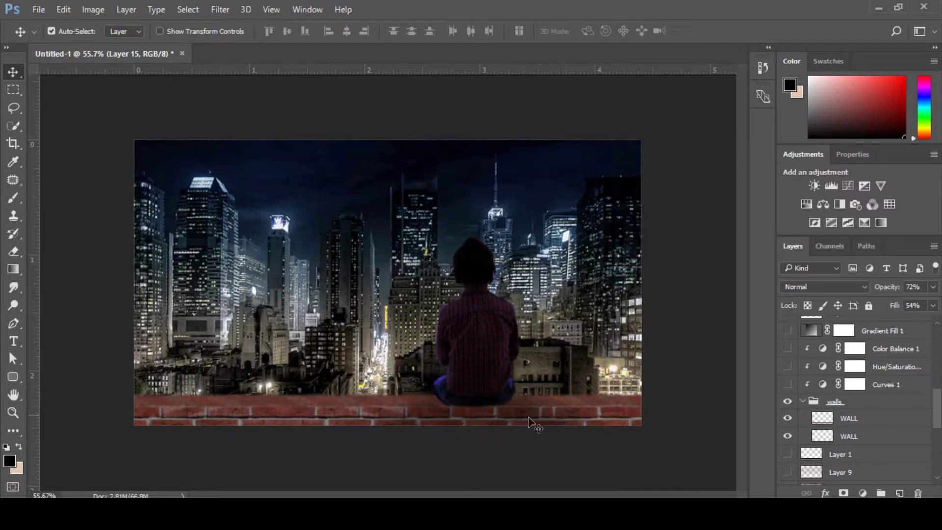
pyautogui.click(315, 423)
pyautogui.click(809, 400)
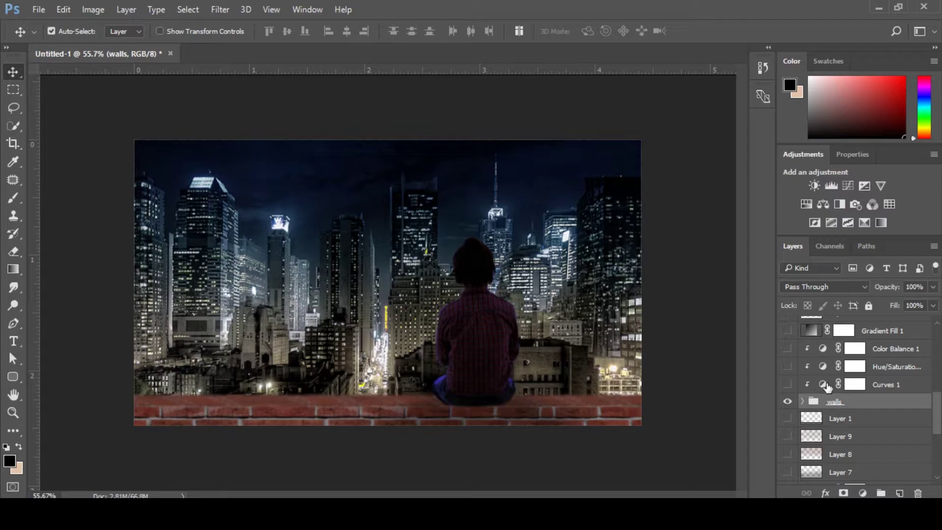
# Show the Curves 1 adjustment clipped to the walls group and review its curve.
pyautogui.click(824, 385)
pyautogui.scroll(-2, 938, 245)
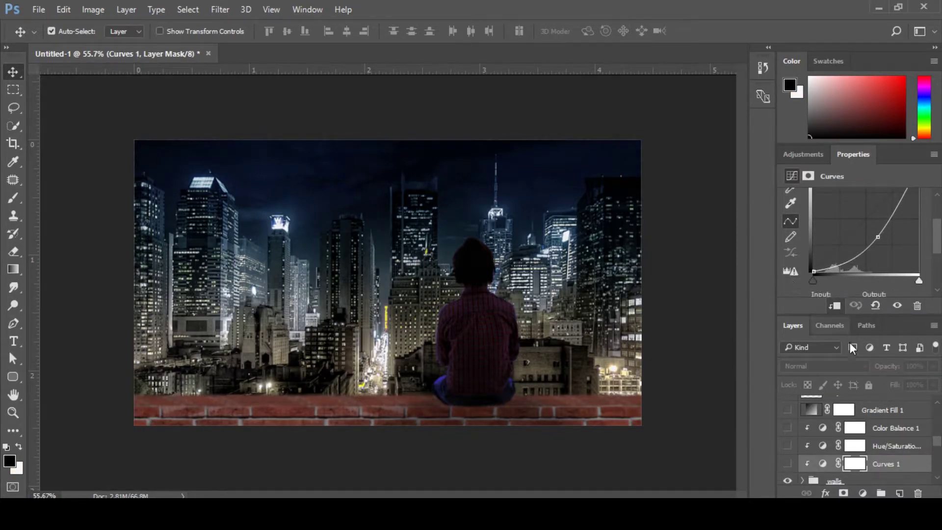
pyautogui.click(788, 465)
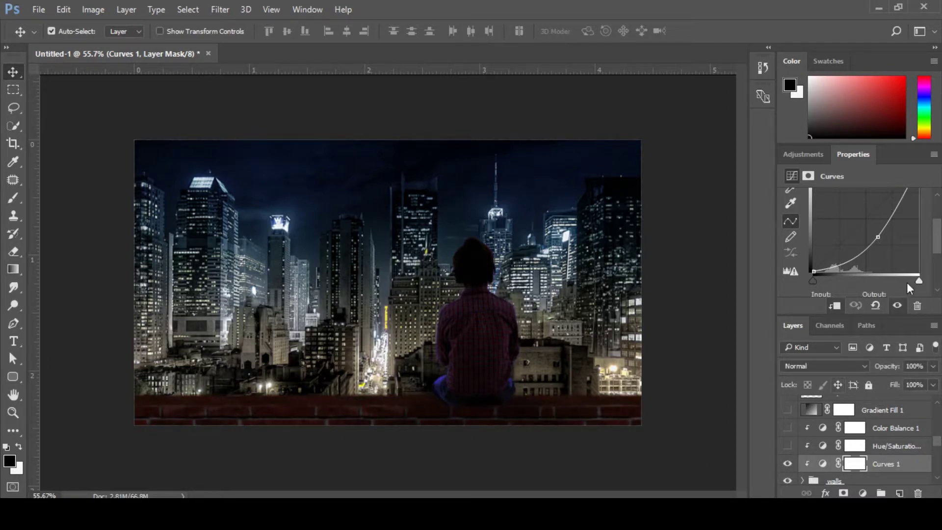
pyautogui.scroll(-2, 940, 243)
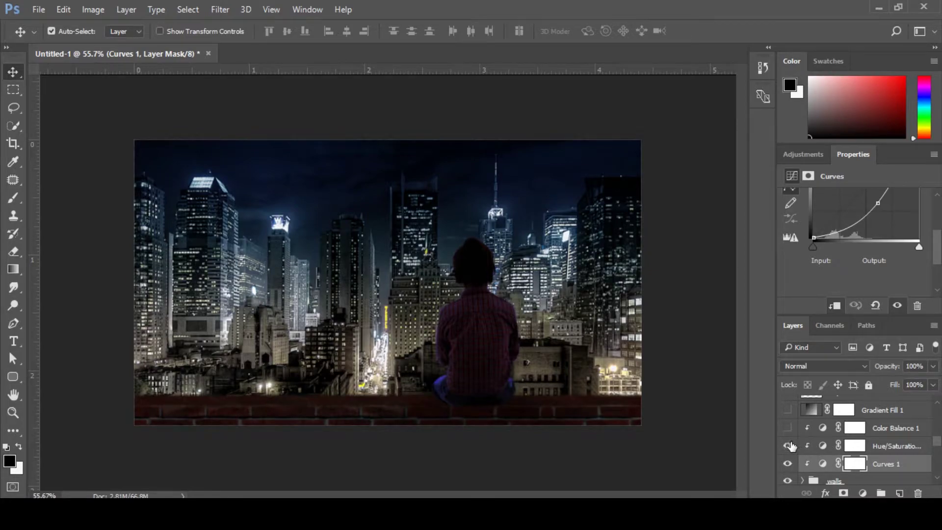
# Show Hue/Saturation 1 with its saturation set to -40, and show Color Balance 1 above the walls group.
pyautogui.click(820, 451)
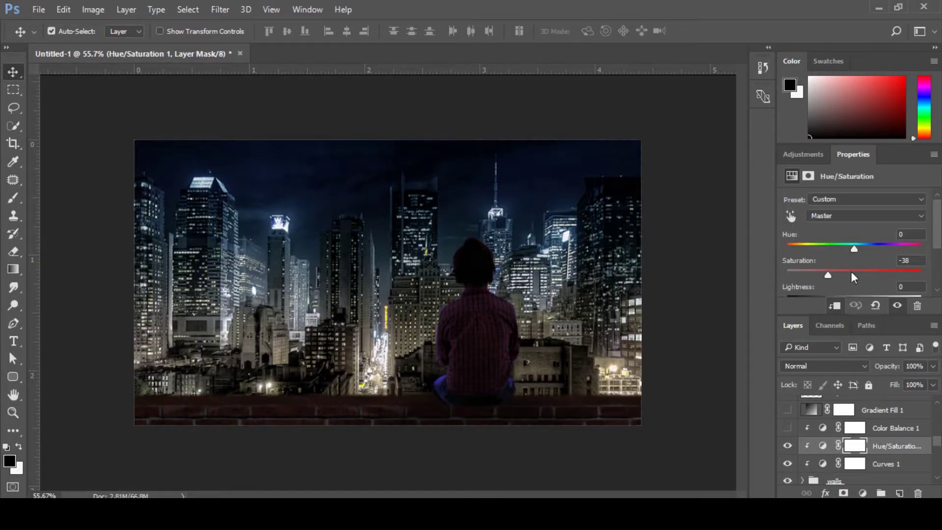
pyautogui.click(921, 261)
pyautogui.write('-40')
pyautogui.click(823, 432)
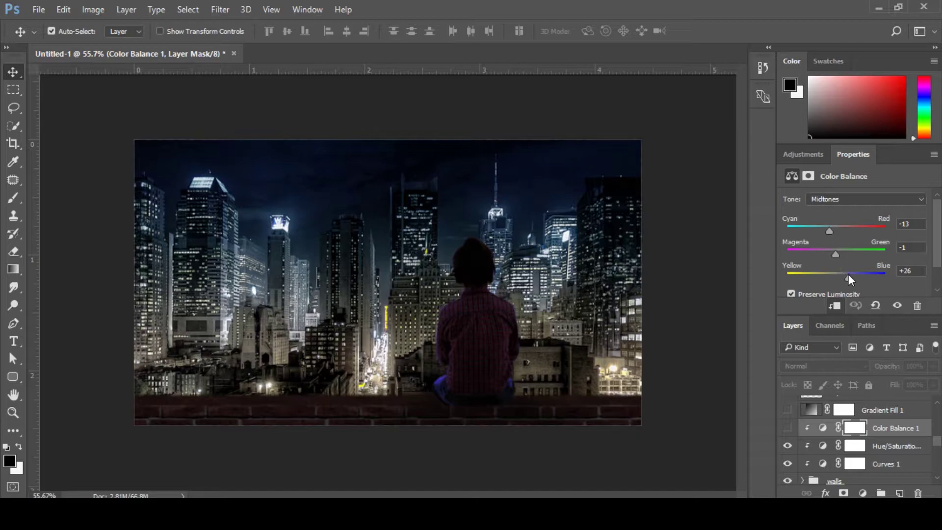
pyautogui.click(788, 429)
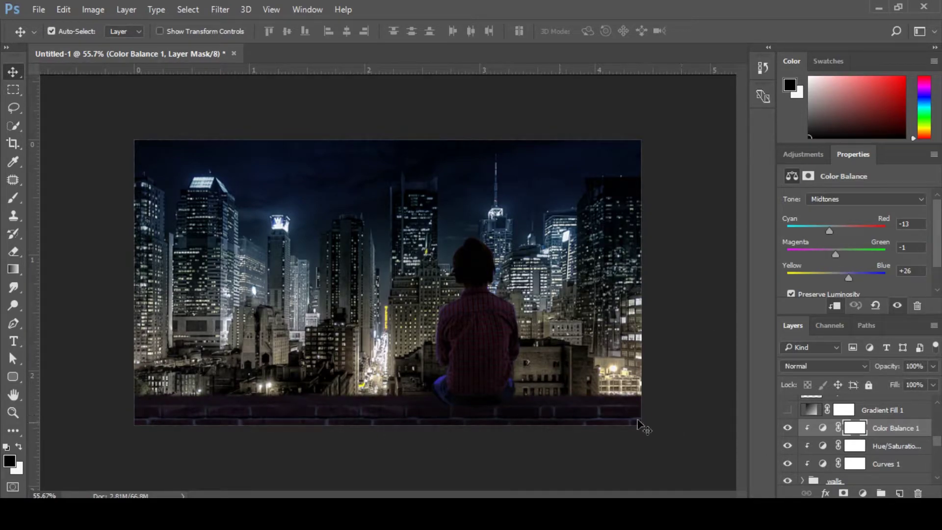
# Show Gradient Fill 1, compare the image with and without it, and review its gradient settings.
pyautogui.click(789, 412)
pyautogui.click(790, 412)
pyautogui.click(790, 412)
pyautogui.click(790, 412)
pyautogui.click(788, 410)
pyautogui.click(789, 411)
pyautogui.doubleClick(809, 411)
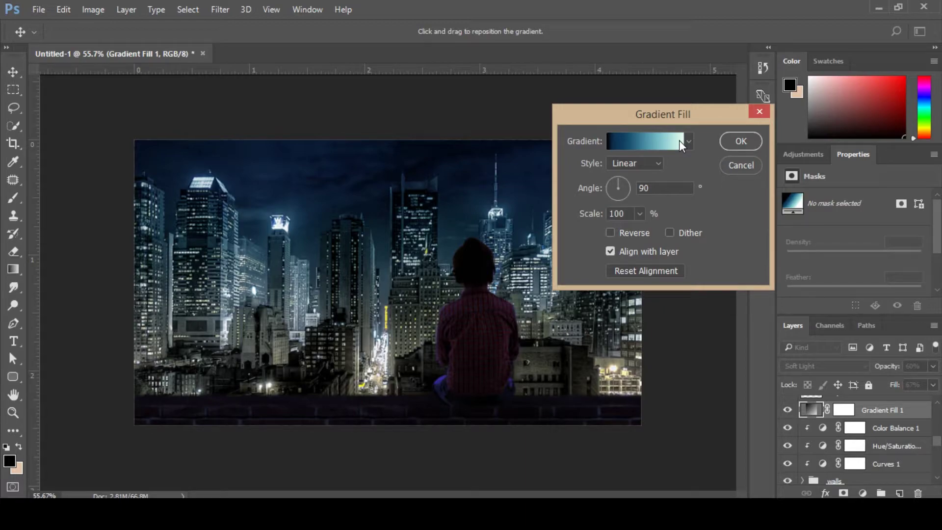
pyautogui.click(739, 142)
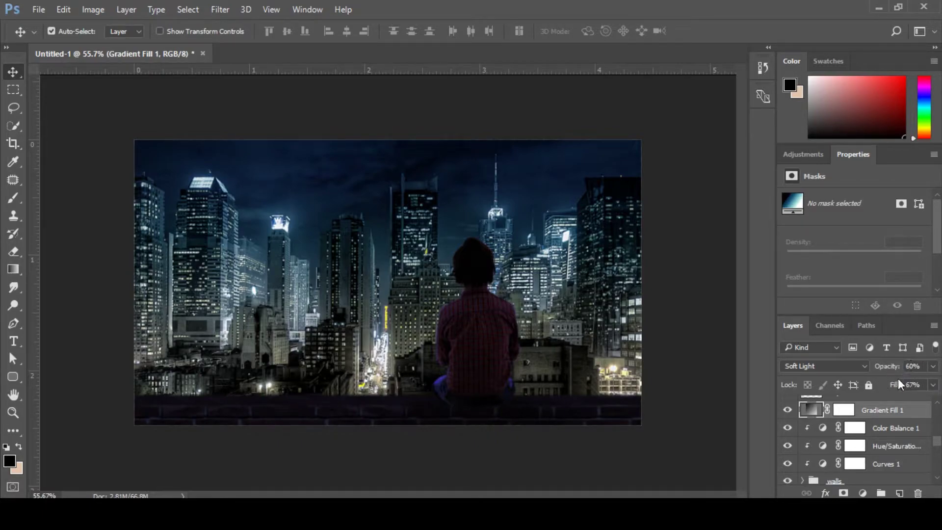
# Turn on the smart filters of the wallpaper-341082 layer and switch off its upper Curves filter.
pyautogui.moveTo(937, 438); pyautogui.dragTo(940, 467)
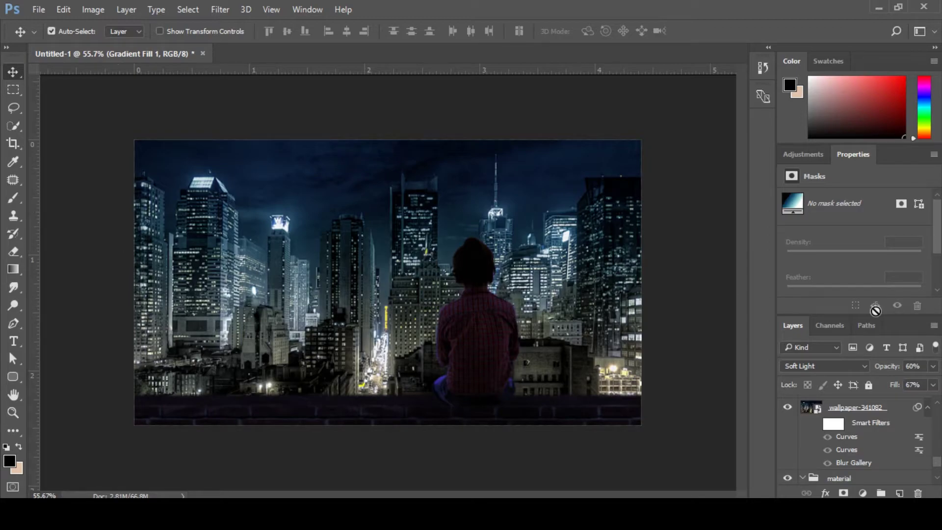
pyautogui.moveTo(941, 463); pyautogui.dragTo(940, 463)
pyautogui.click(817, 424)
pyautogui.click(828, 438)
pyautogui.click(829, 450)
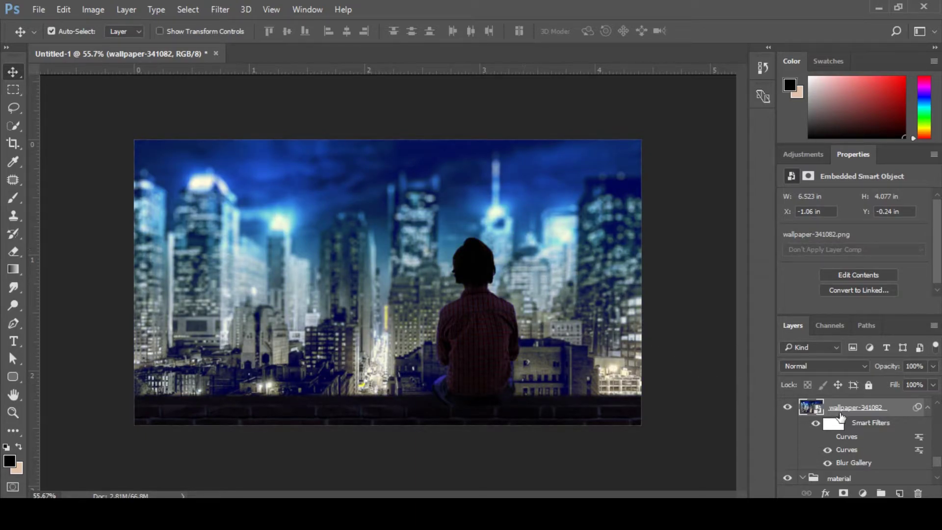
# Show the Color Balance 2 adjustment on the city wallpaper and review its midtone colour values.
pyautogui.scroll(2, 935, 461)
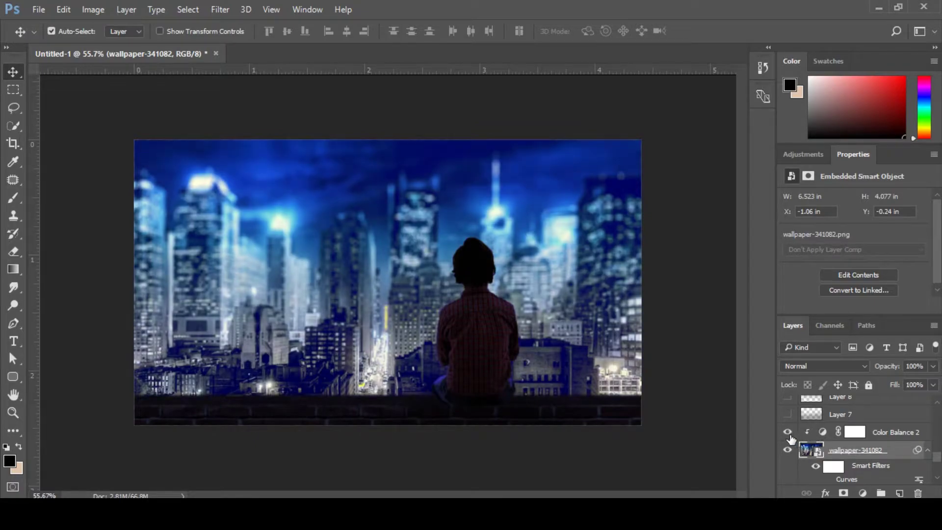
pyautogui.click(825, 434)
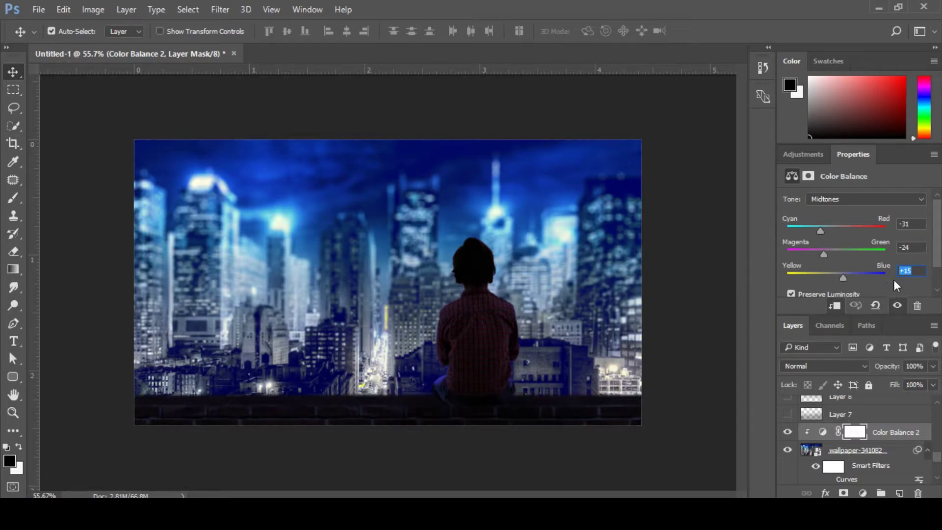
pyautogui.click(915, 272)
pyautogui.press('Return')
pyautogui.click(920, 272)
pyautogui.moveTo(937, 256); pyautogui.dragTo(937, 279)
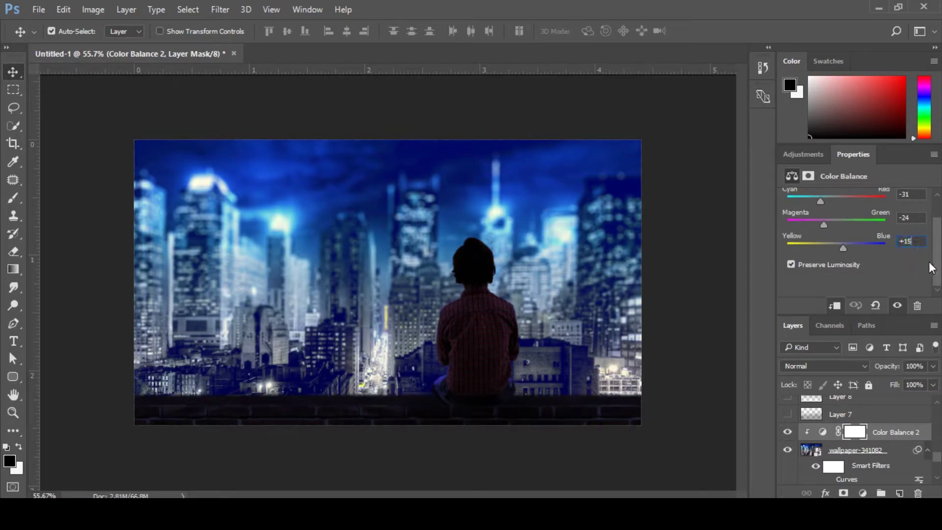
pyautogui.scroll(1, 929, 269)
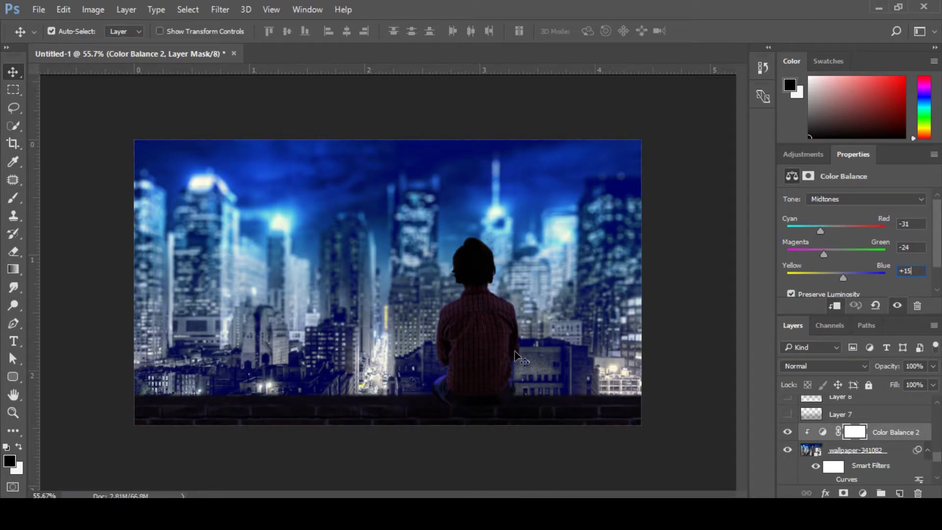
pyautogui.scroll(-1, 939, 235)
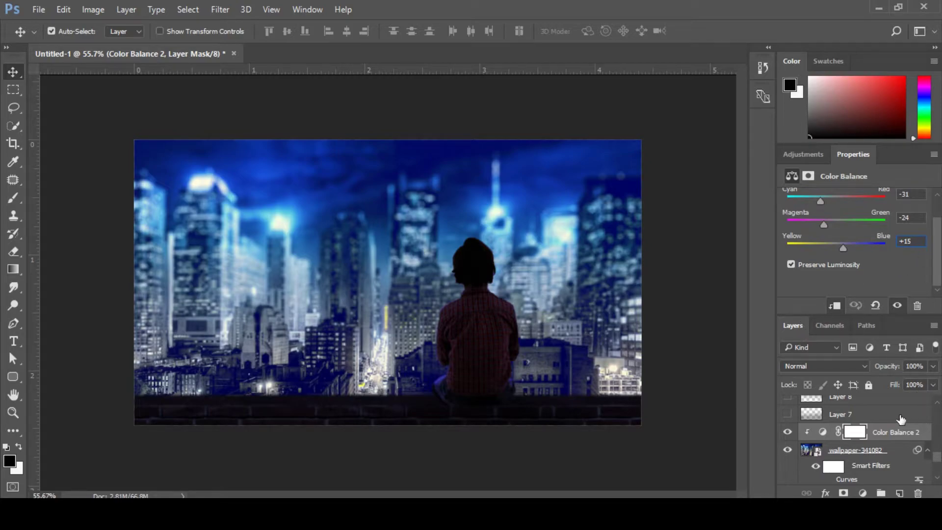
pyautogui.scroll(-3, 938, 459)
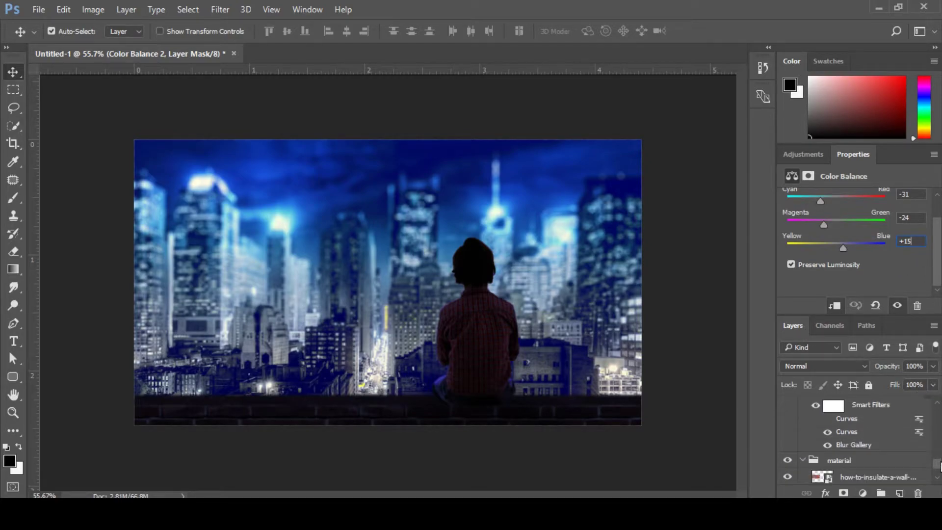
# Review the RGB curve of the lower Curves smart filter on the wallpaper-341082 layer.
pyautogui.doubleClick(856, 451)
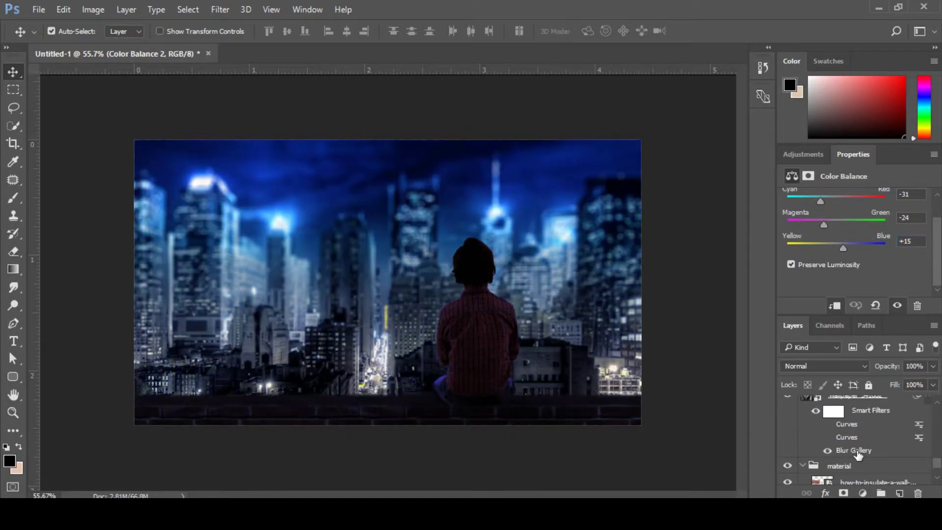
pyautogui.click(500, 215)
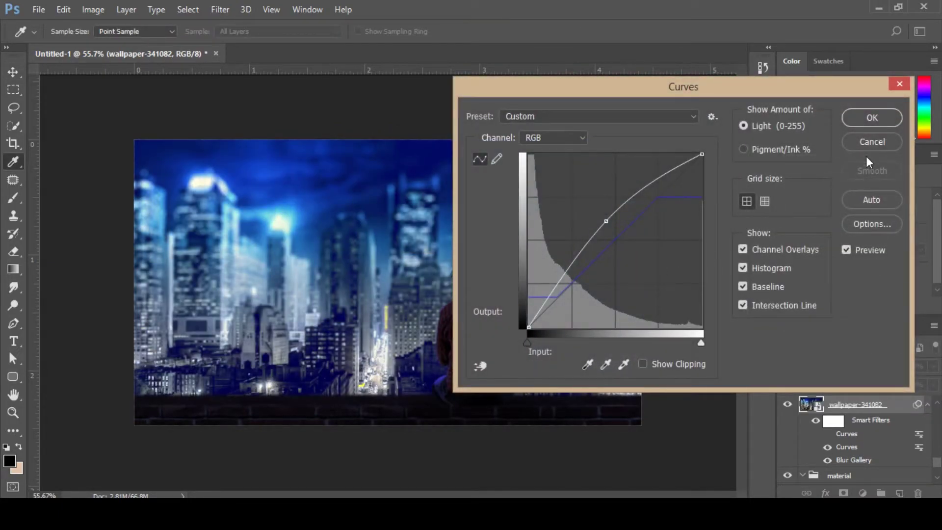
pyautogui.click(872, 117)
pyautogui.scroll(-1, 925, 470)
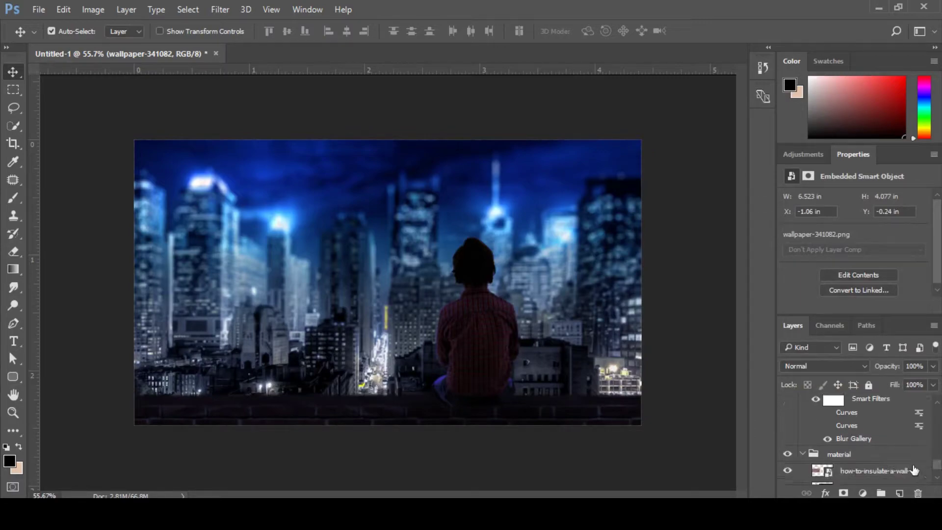
# Edit the wallpaper's Tilt-Shift blur by moving the upper dashed boundary slightly up and setting the distortion to 100%.
pyautogui.doubleClick(864, 441)
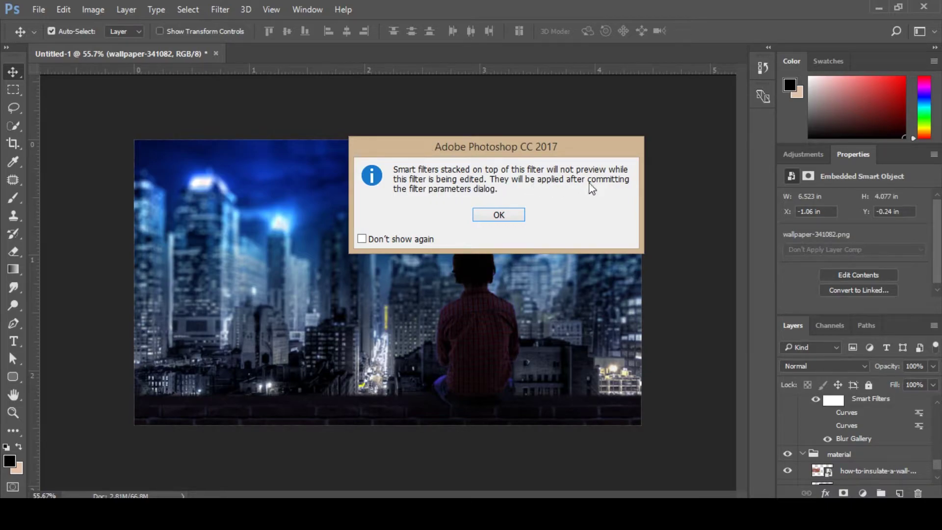
pyautogui.click(513, 211)
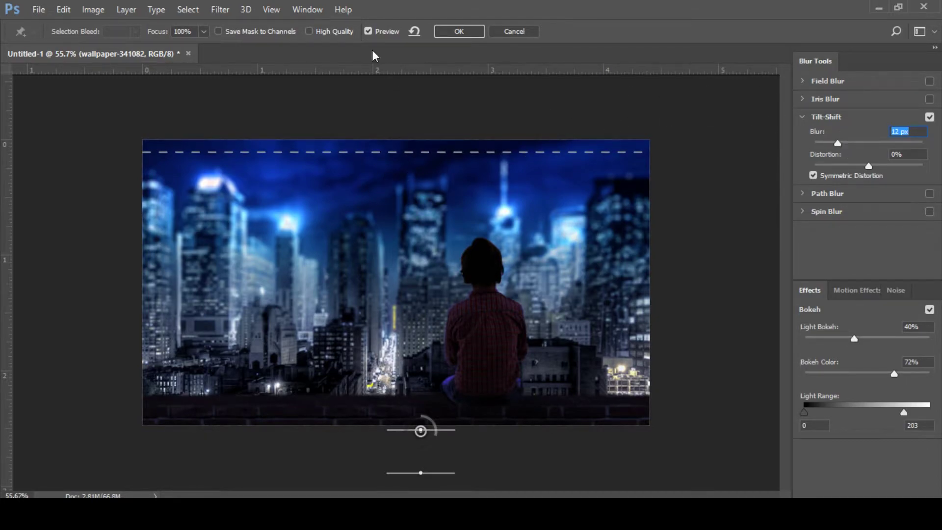
pyautogui.click(229, 11)
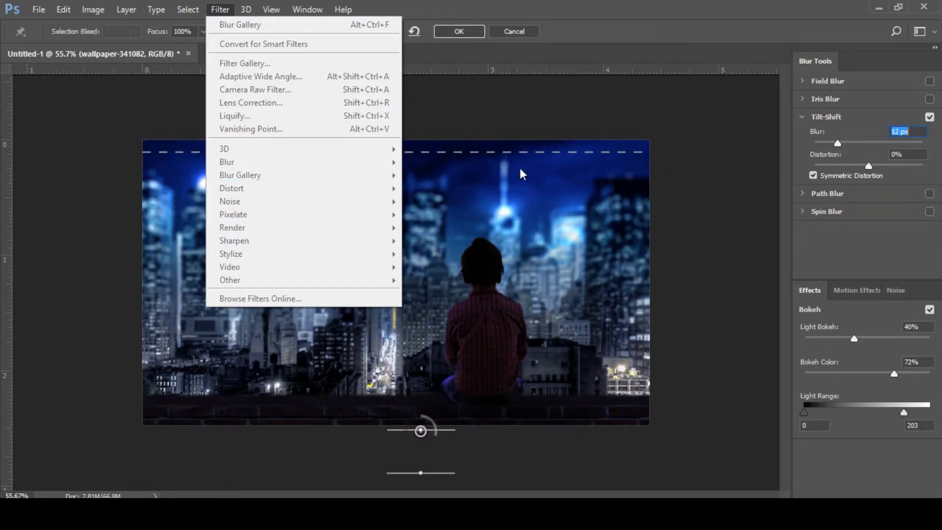
pyautogui.click(505, 27)
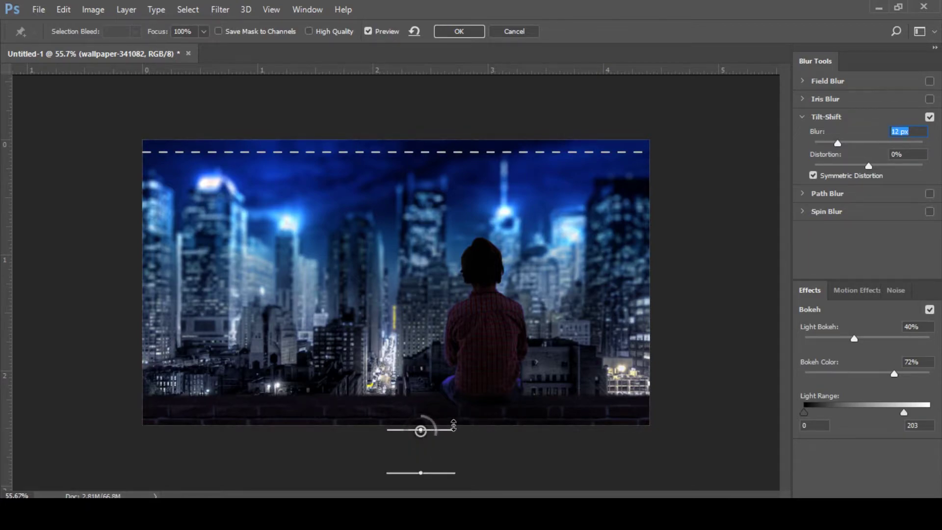
pyautogui.moveTo(430, 152)
pyautogui.mouseDown()
pyautogui.moveTo(434, 138)
pyautogui.moveTo(440, 148)
pyautogui.mouseUp()
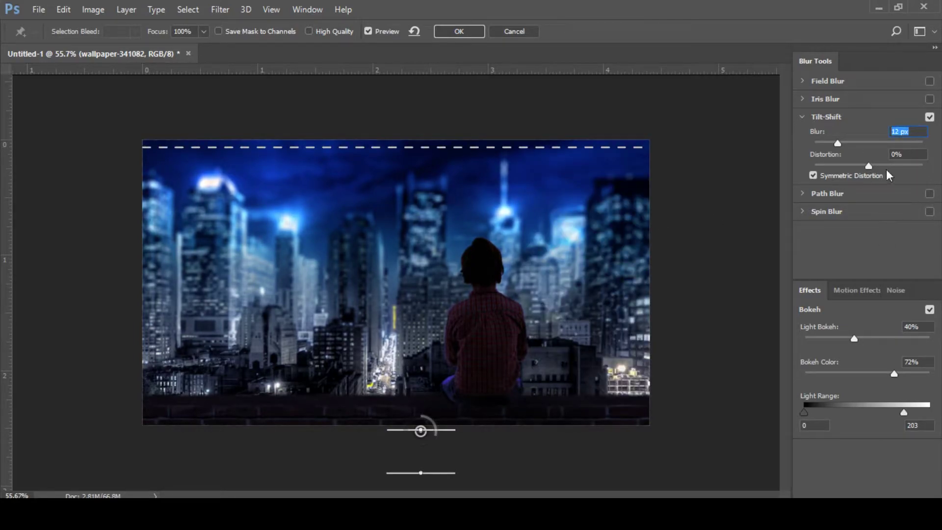
pyautogui.moveTo(871, 167); pyautogui.dragTo(932, 185)
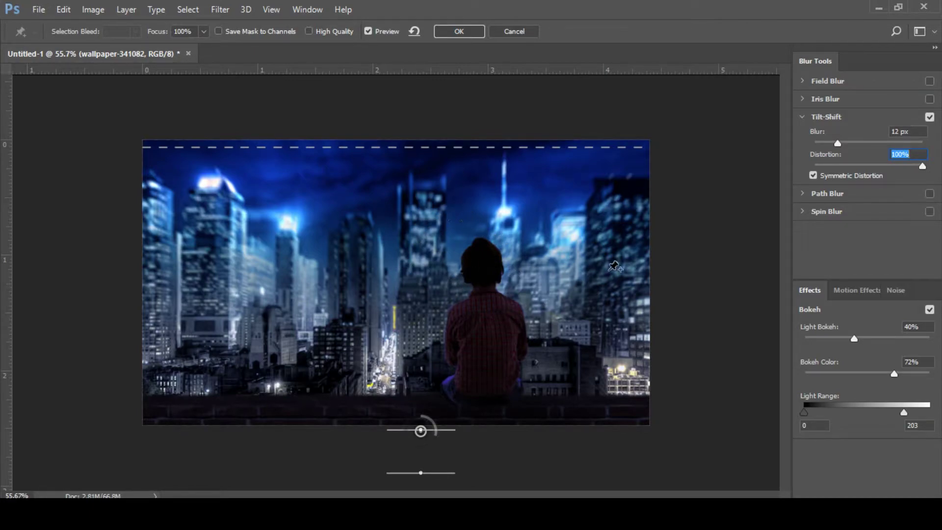
pyautogui.click(926, 327)
pyautogui.click(464, 33)
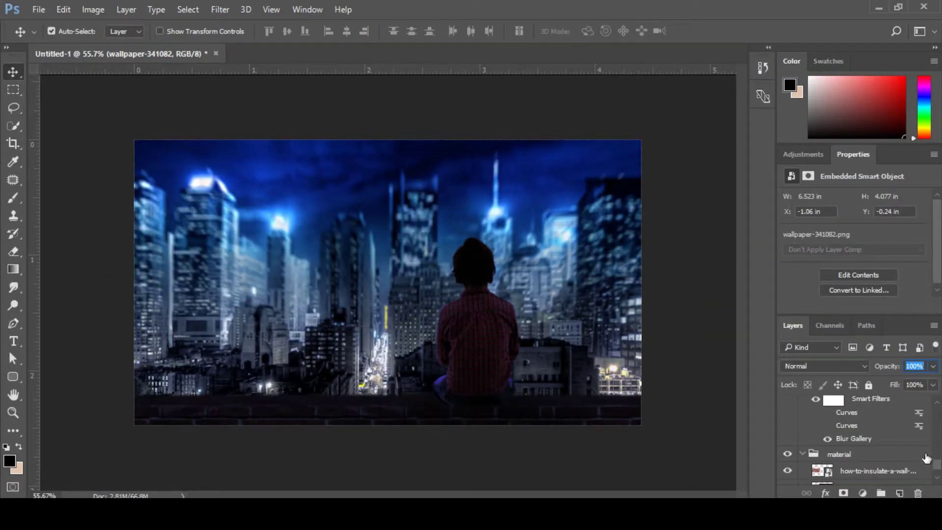
# Turn on both Curves smart filters of the wallpaper-341082 layer.
pyautogui.click(829, 426)
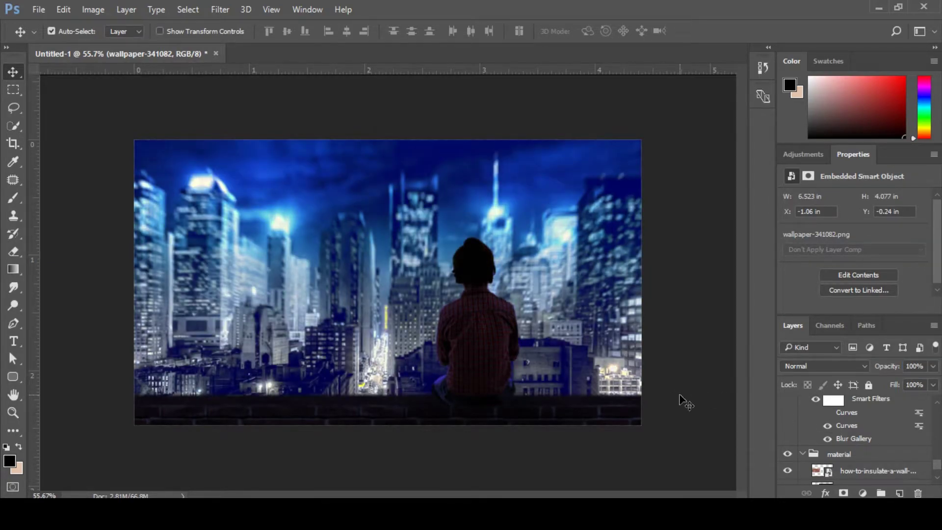
pyautogui.click(828, 413)
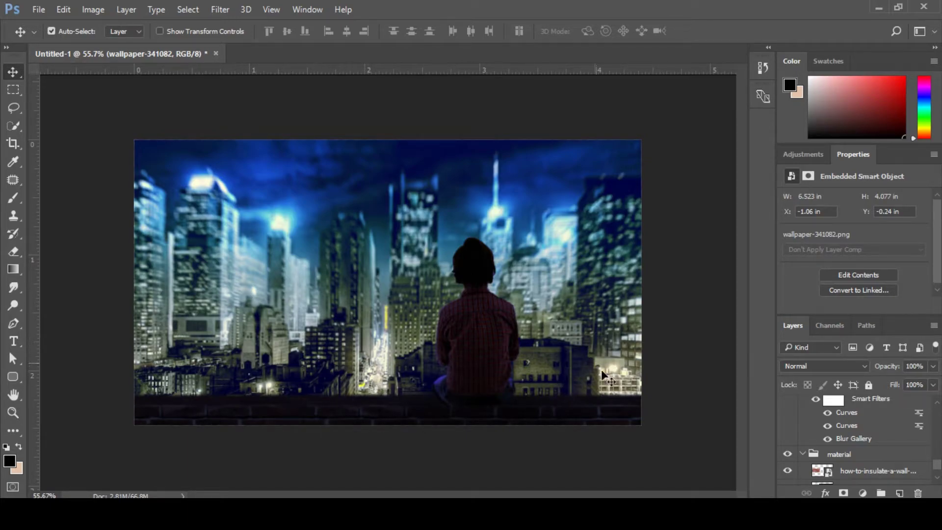
pyautogui.moveTo(938, 468); pyautogui.dragTo(939, 466)
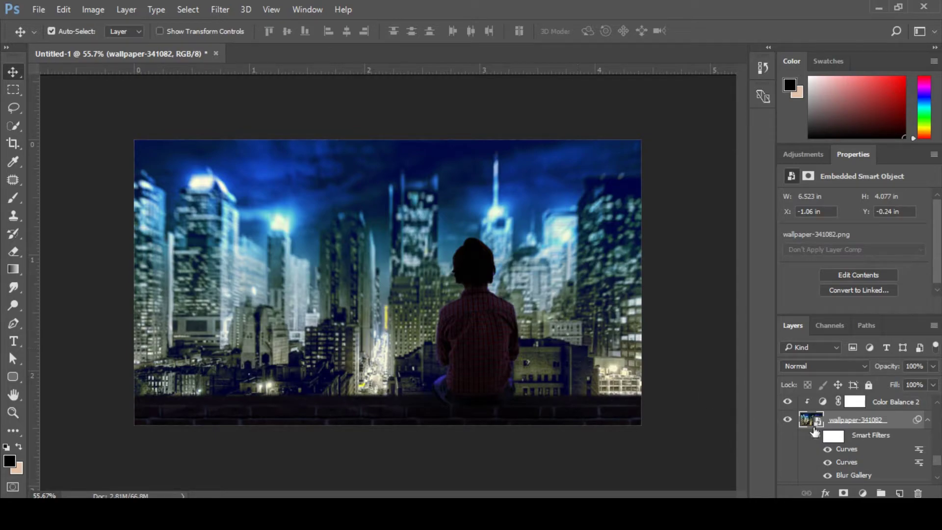
pyautogui.scroll(-1, 938, 467)
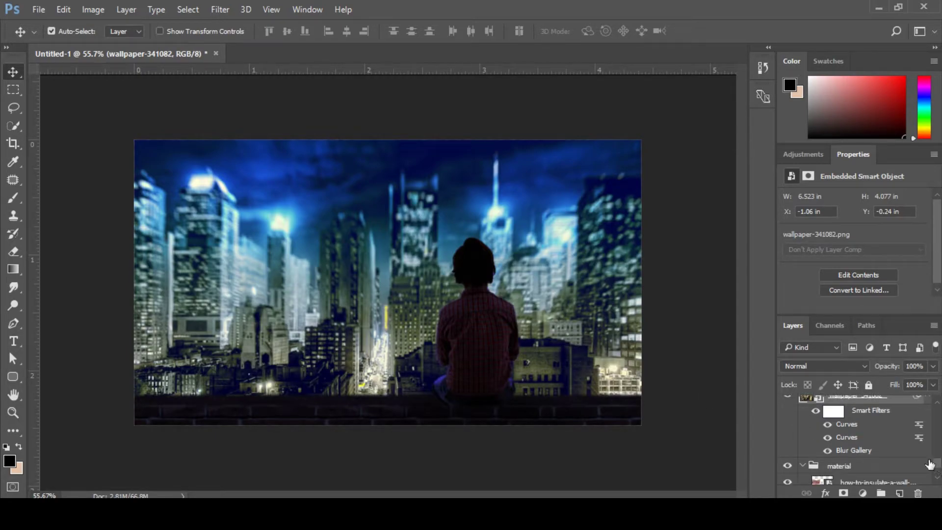
# Darken the city by lowering the RGB midpoint of the wallpaper's lower Curves filter, raising it slightly in a second edit.
pyautogui.doubleClick(845, 438)
pyautogui.click(499, 215)
pyautogui.moveTo(605, 231); pyautogui.dragTo(617, 244)
pyautogui.click(870, 121)
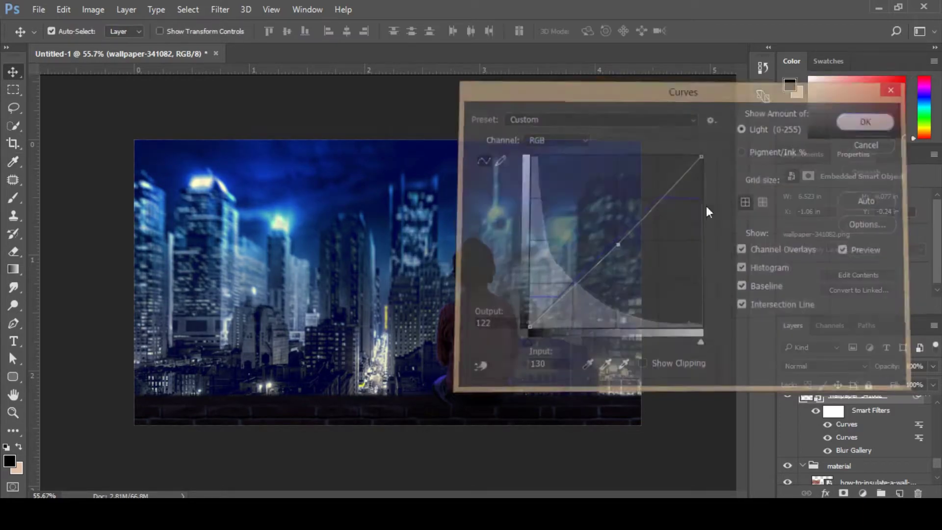
pyautogui.doubleClick(852, 434)
pyautogui.click(515, 215)
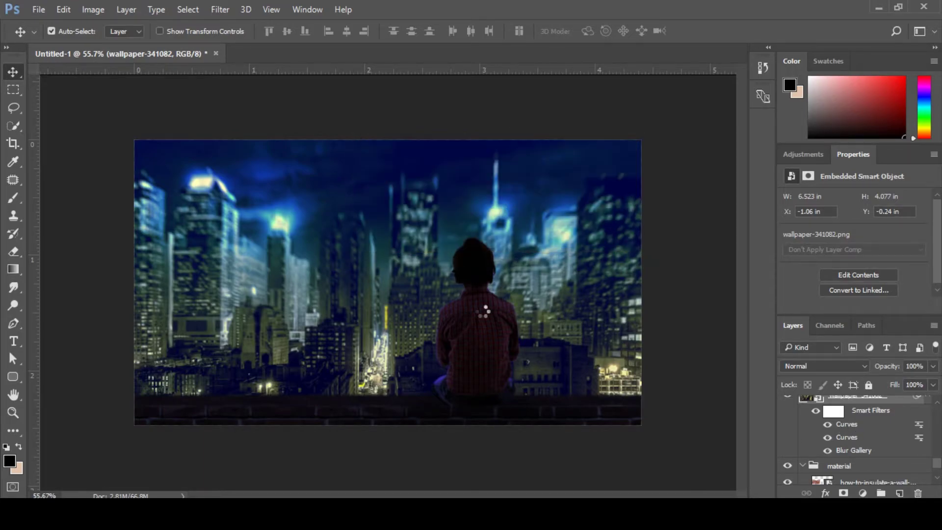
pyautogui.moveTo(622, 249); pyautogui.dragTo(620, 231)
pyautogui.click(899, 123)
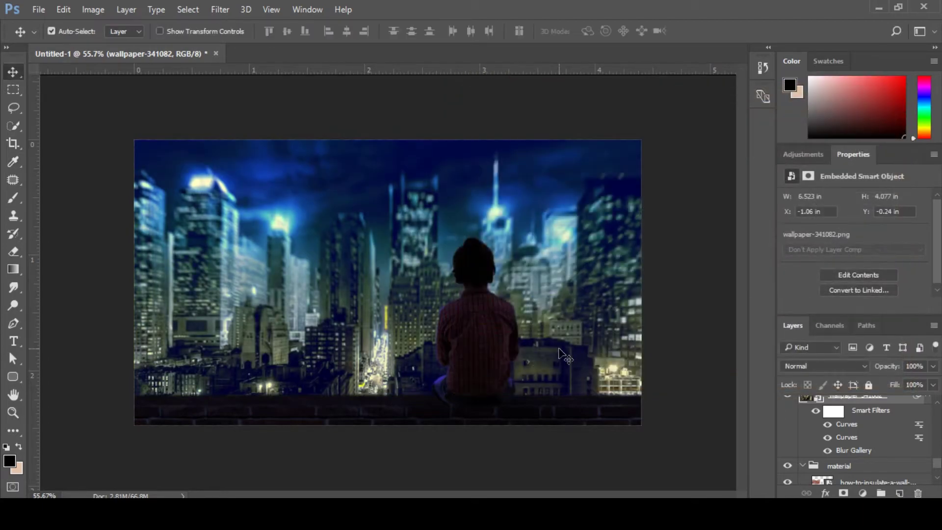
# Show Layer 7 and Layer 8 above the city wallpaper.
pyautogui.moveTo(937, 473); pyautogui.dragTo(938, 455)
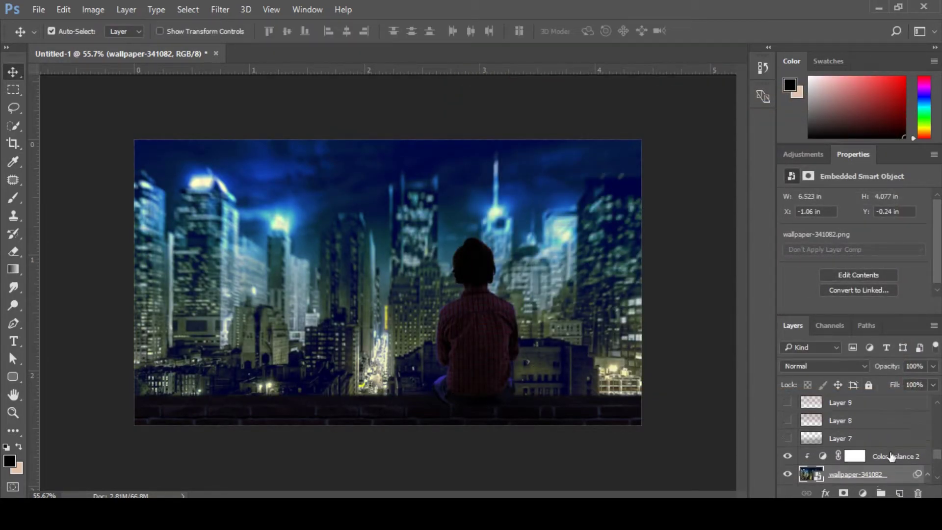
pyautogui.click(788, 438)
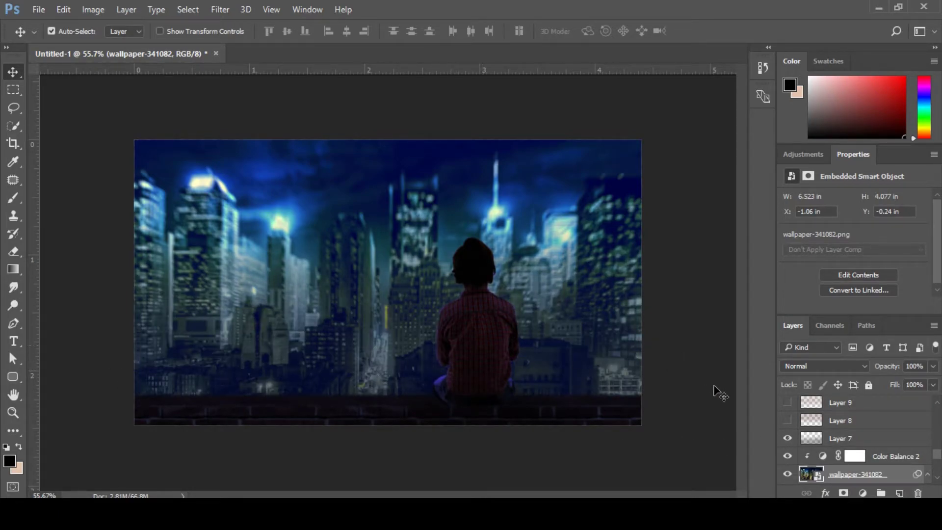
pyautogui.click(790, 422)
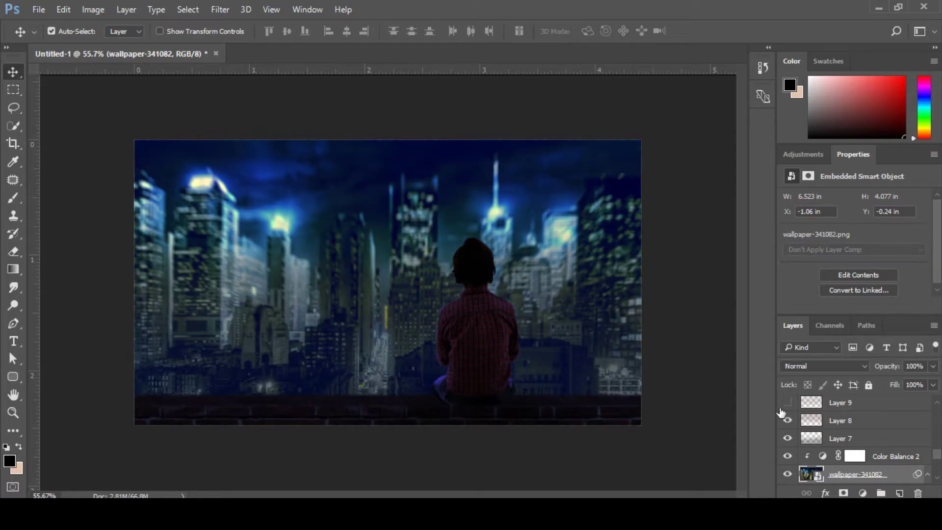
# Examine Layer 8 on its own and in Normal blend mode, and return it to Soft Light.
pyautogui.click(810, 427)
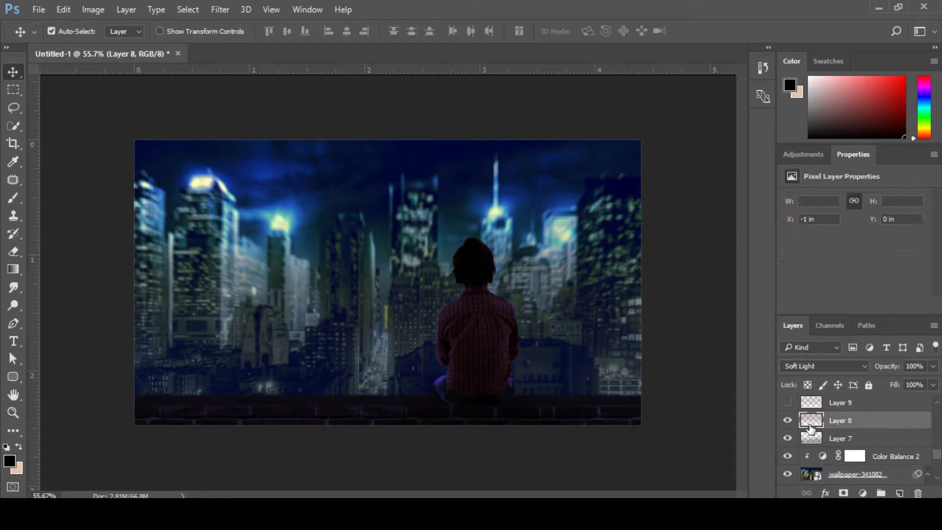
pyautogui.keyDown('alt'); pyautogui.click(788, 420); pyautogui.keyUp('alt')
pyautogui.keyDown('alt'); pyautogui.click(788, 421); pyautogui.keyUp('alt')
pyautogui.keyDown('alt'); pyautogui.click(788, 421); pyautogui.keyUp('alt')
pyautogui.click(814, 366)
pyautogui.click(803, 98)
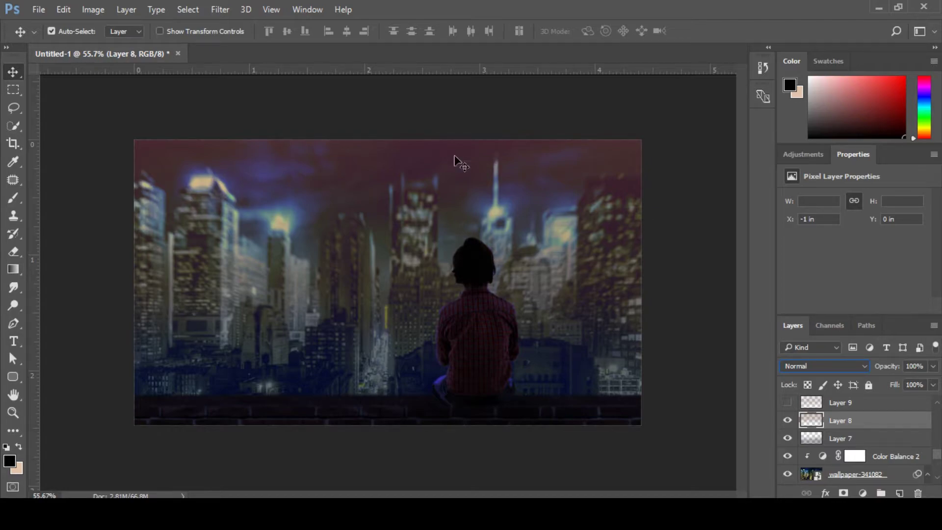
pyautogui.keyDown('alt'); pyautogui.click(788, 422); pyautogui.keyUp('alt')
pyautogui.keyDown('alt'); pyautogui.click(788, 421); pyautogui.keyUp('alt')
pyautogui.click(842, 367)
pyautogui.click(805, 232)
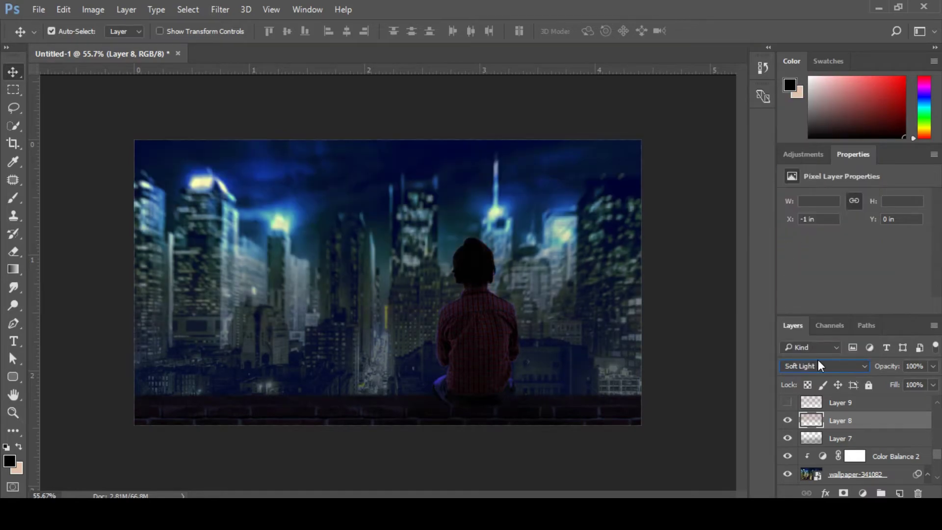
# Set Layer 8's opacity to 60% and its fill to 72%, and show Layer 9.
pyautogui.moveTo(897, 367); pyautogui.dragTo(890, 386)
pyautogui.scroll(3, 834, 441)
pyautogui.click(788, 445)
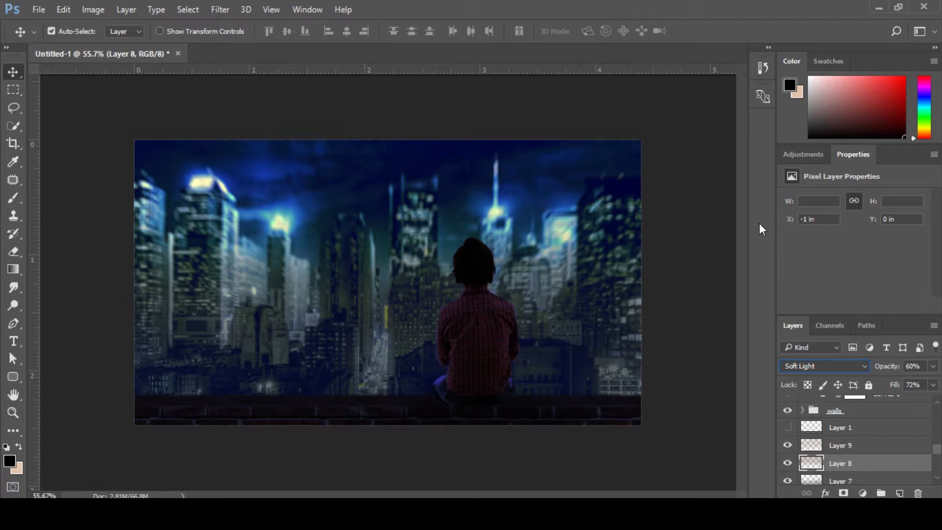
# Compare the image with and without Layer 1, and delete that layer.
pyautogui.click(789, 428)
pyautogui.moveTo(939, 450)
pyautogui.mouseDown()
pyautogui.moveTo(939, 439)
pyautogui.moveTo(939, 449)
pyautogui.mouseUp()
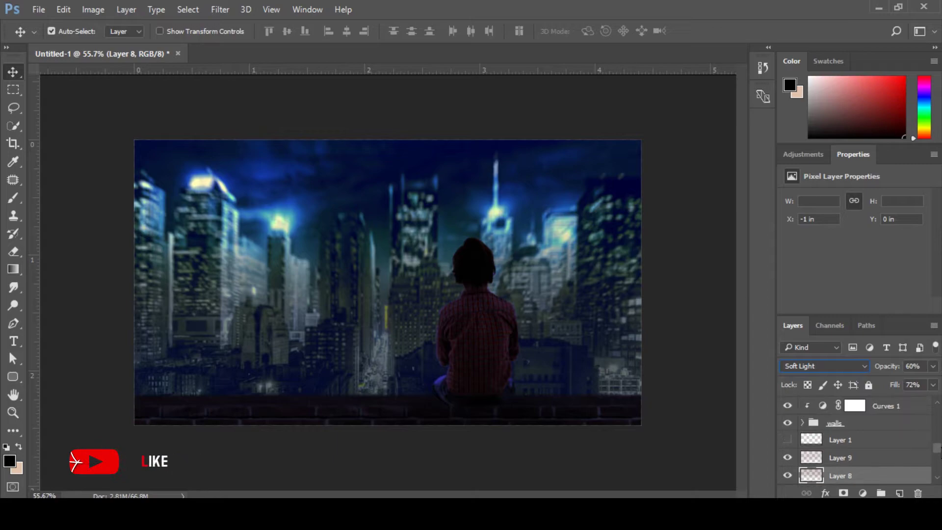
pyautogui.click(788, 440)
pyautogui.click(789, 440)
pyautogui.click(871, 453)
pyautogui.moveTo(909, 442); pyautogui.dragTo(919, 493)
# Compare the image repeatedly with and without Layer 4 to check what that layer contributes.
pyautogui.moveTo(935, 459); pyautogui.dragTo(934, 440)
pyautogui.click(810, 454)
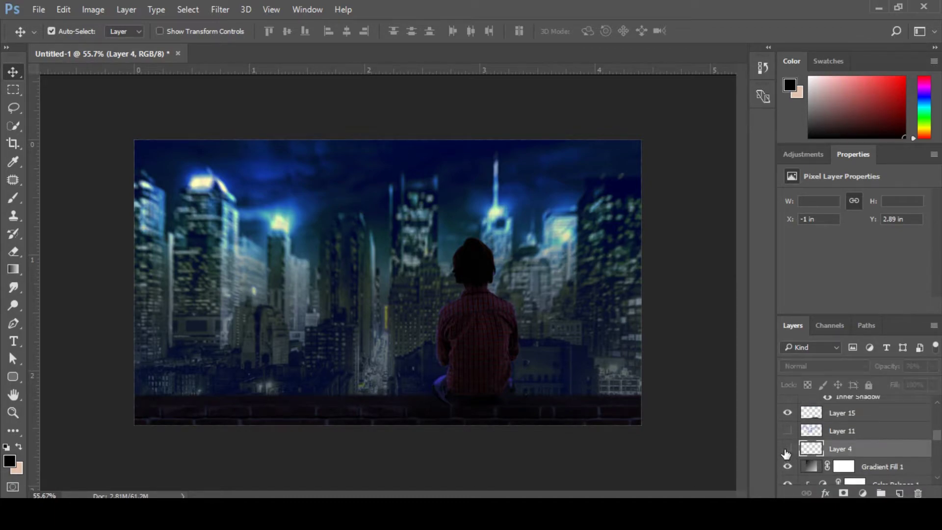
pyautogui.click(788, 449)
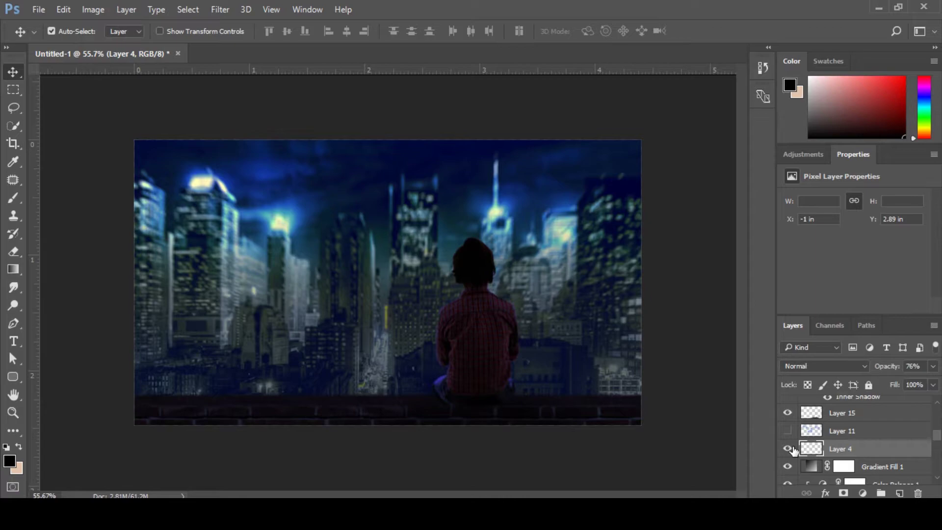
pyautogui.click(791, 449)
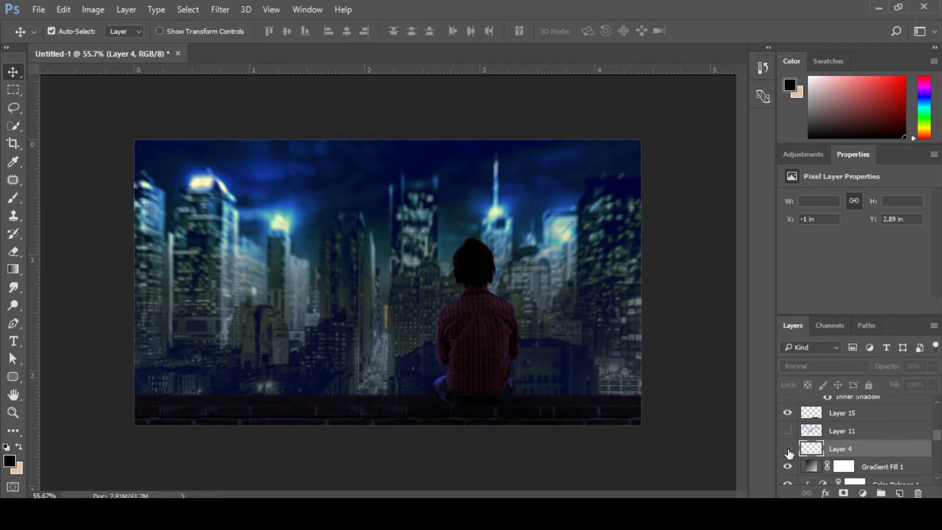
pyautogui.click(788, 450)
pyautogui.click(788, 450)
pyautogui.click(790, 451)
pyautogui.click(790, 450)
pyautogui.click(789, 450)
pyautogui.click(789, 450)
pyautogui.click(789, 450)
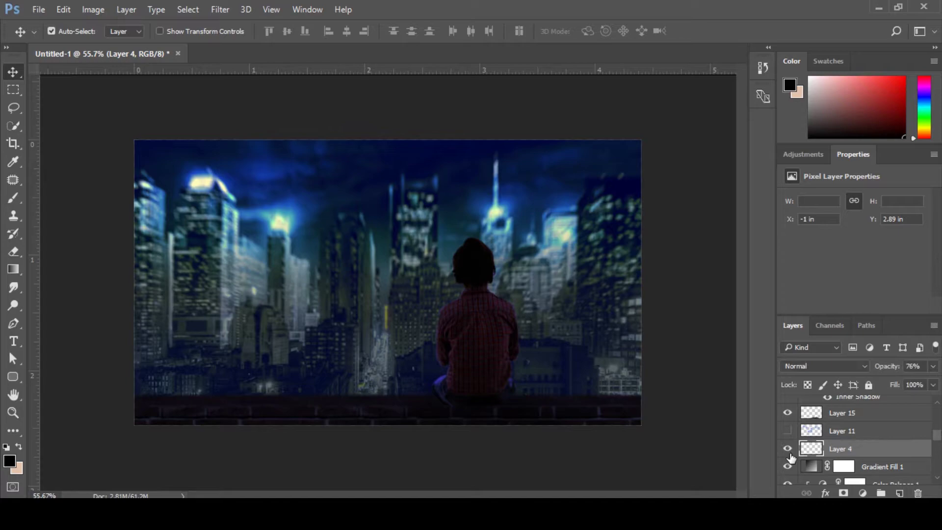
pyautogui.click(789, 450)
pyautogui.click(789, 450)
pyautogui.click(789, 451)
pyautogui.click(789, 450)
pyautogui.click(789, 450)
pyautogui.click(789, 451)
# Check Layer 4's bounds with Free Transform without changing it, and delete the layer.
pyautogui.hotkey('ctrl', 't')
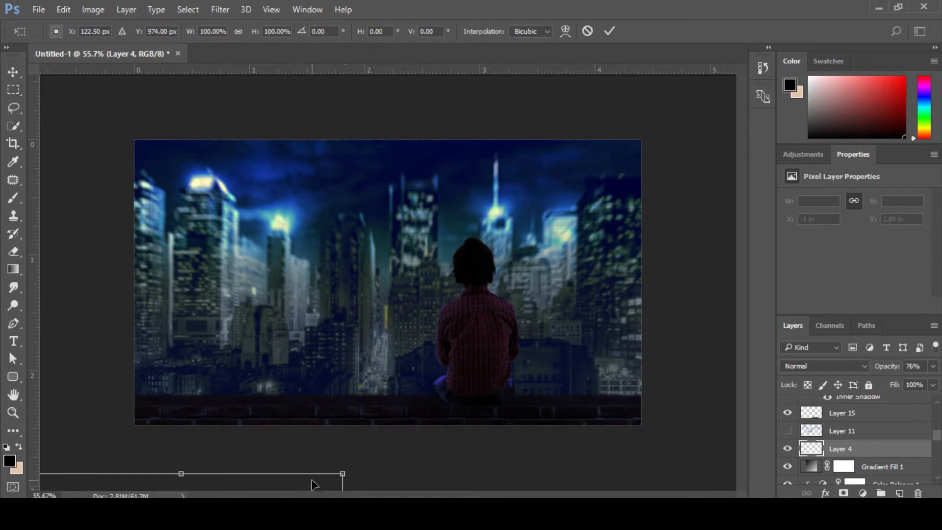
pyautogui.press('Escape')
pyautogui.moveTo(904, 449); pyautogui.dragTo(917, 493)
# Compare the image with and without Layer 11, and leave the layer shown.
pyautogui.click(789, 432)
pyautogui.click(789, 432)
pyautogui.click(790, 431)
pyautogui.click(790, 432)
pyautogui.click(814, 431)
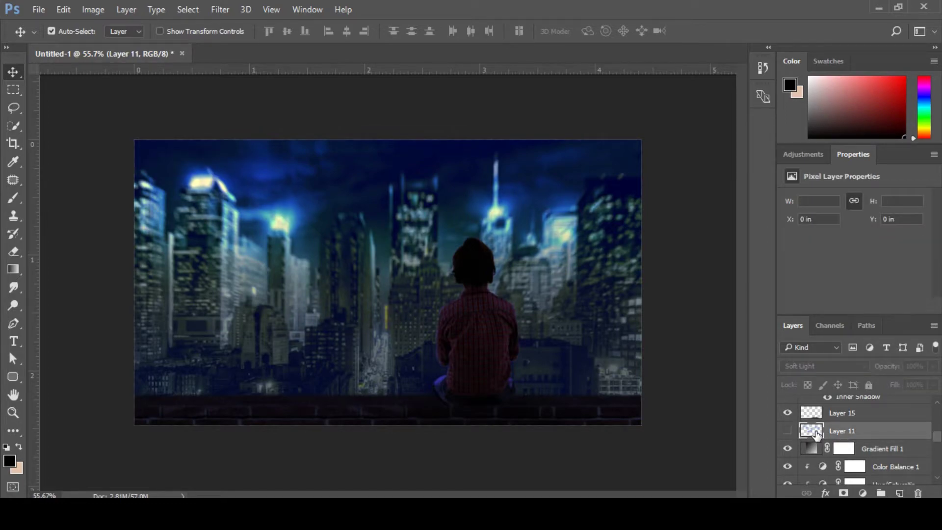
pyautogui.click(789, 432)
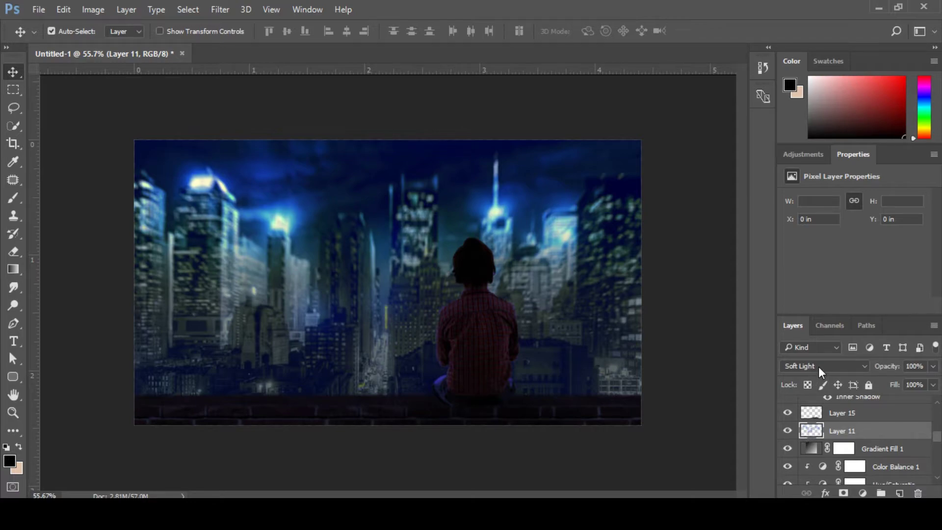
# Examine Layer 11 in Normal blend mode, on its own and switched off, and return it to Soft Light.
pyautogui.click(819, 367)
pyautogui.click(806, 99)
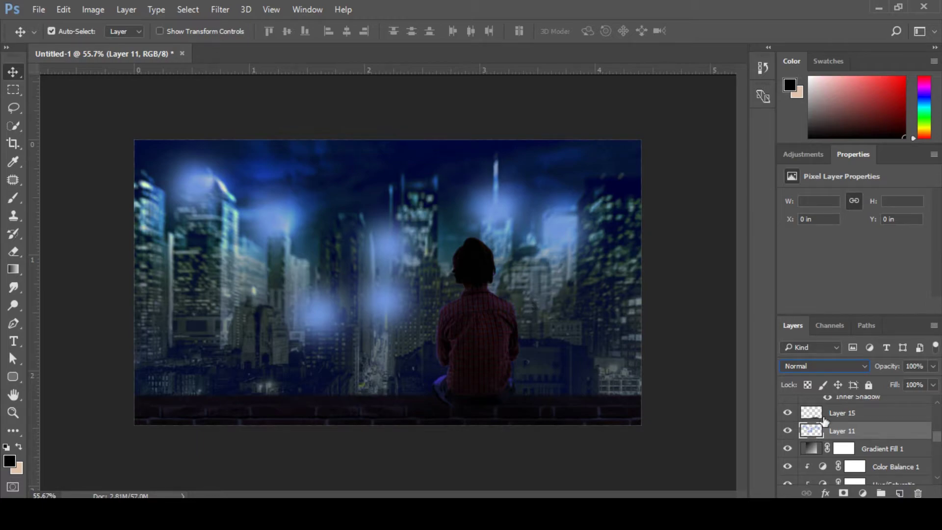
pyautogui.keyDown('alt'); pyautogui.click(787, 430); pyautogui.keyUp('alt')
pyautogui.keyDown('alt'); pyautogui.click(788, 432); pyautogui.keyUp('alt')
pyautogui.click(789, 432)
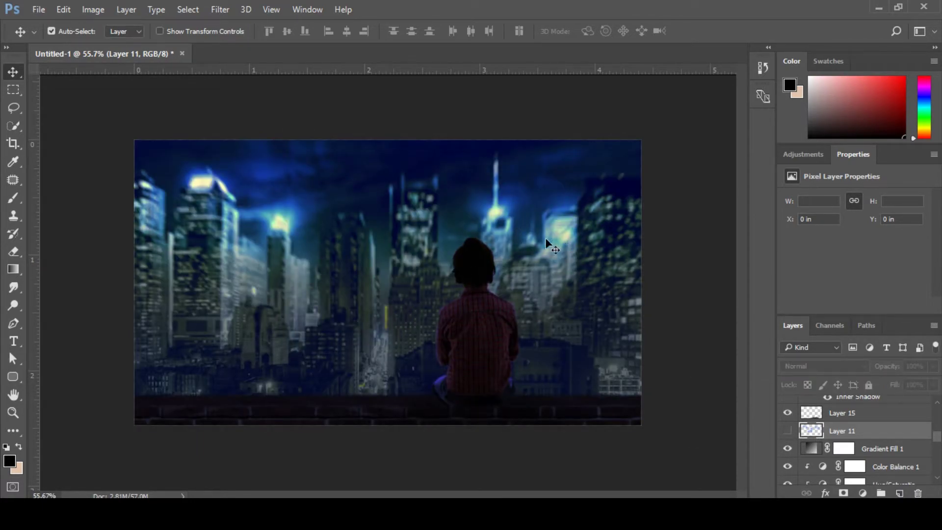
pyautogui.click(789, 432)
pyautogui.click(833, 366)
pyautogui.click(833, 366)
pyautogui.click(833, 366)
pyautogui.click(818, 232)
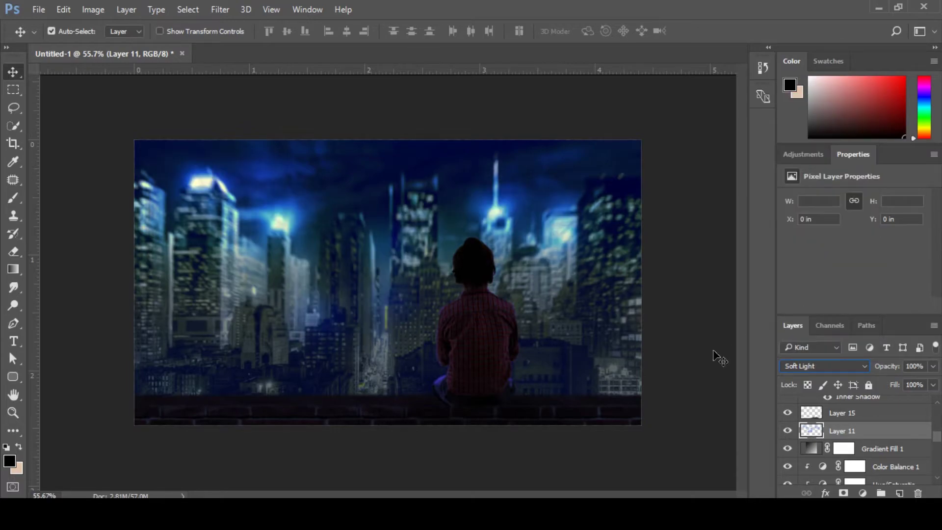
pyautogui.click(850, 366)
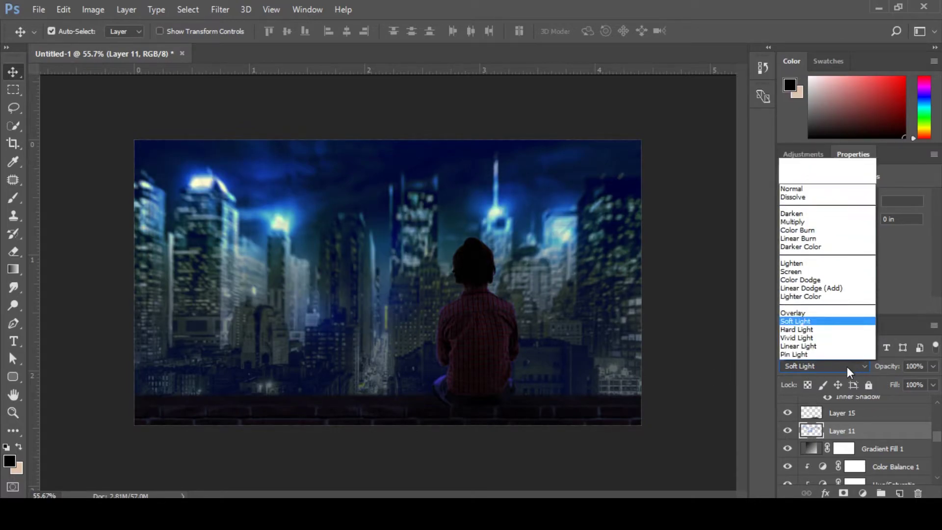
pyautogui.click(796, 231)
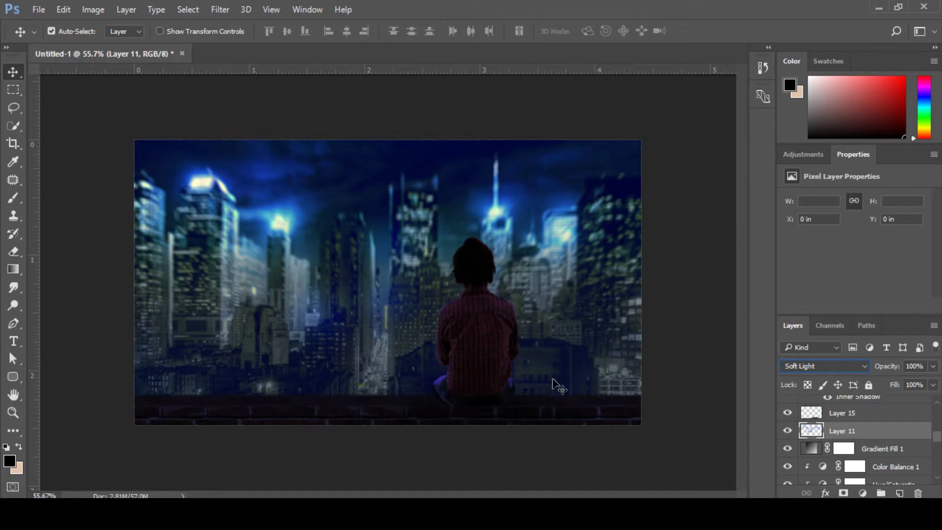
# Show the Gradient Fill 2 layer above BOY MAIN, comparing the image with and without it.
pyautogui.scroll(3, 867, 441)
pyautogui.moveTo(938, 417); pyautogui.dragTo(941, 430)
pyautogui.click(909, 438)
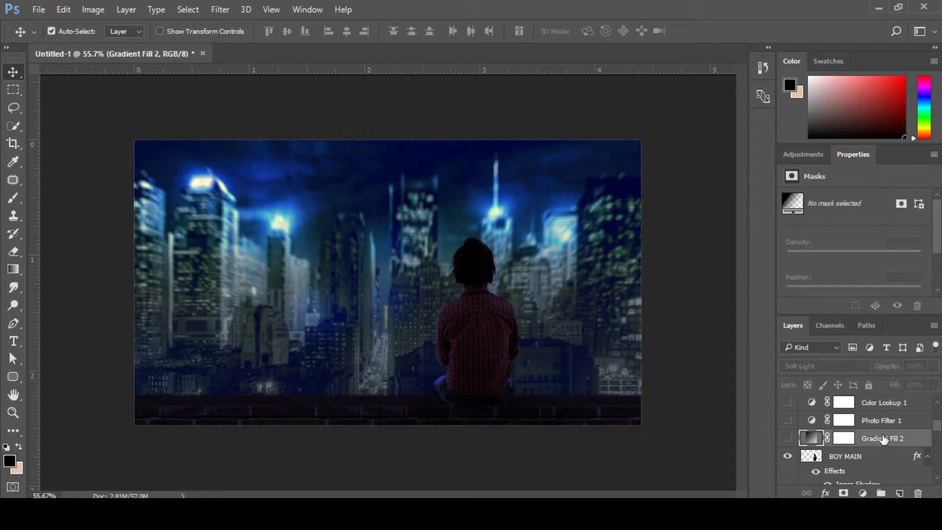
pyautogui.click(787, 439)
pyautogui.click(788, 439)
pyautogui.click(788, 439)
# Set the scale of Gradient Fill 2's radial gradient to 250% and check the remaining gradient settings.
pyautogui.doubleClick(812, 438)
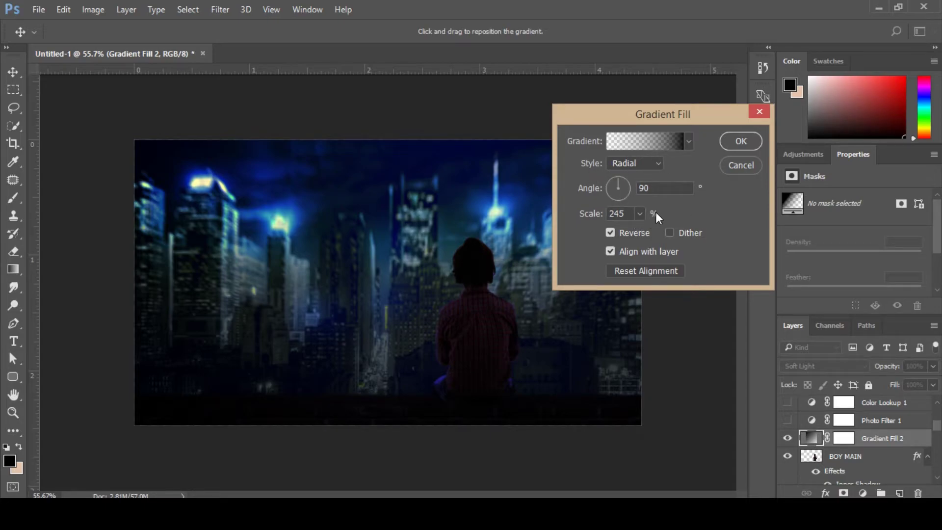
pyautogui.doubleClick(626, 217)
pyautogui.write('250')
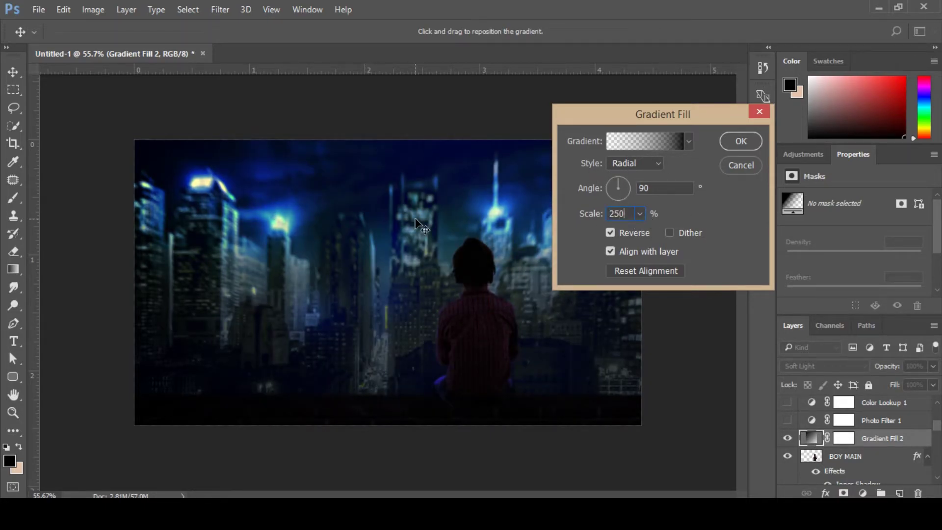
pyautogui.press('Return')
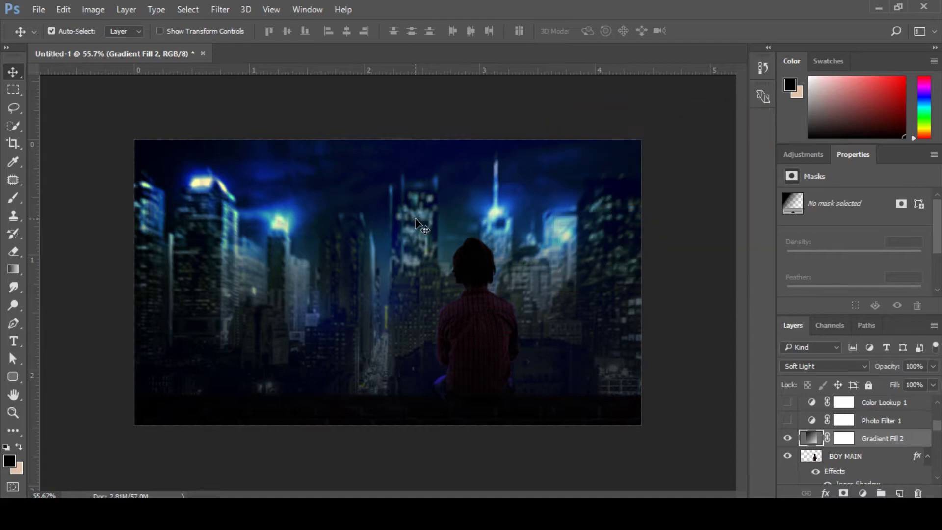
pyautogui.doubleClick(814, 438)
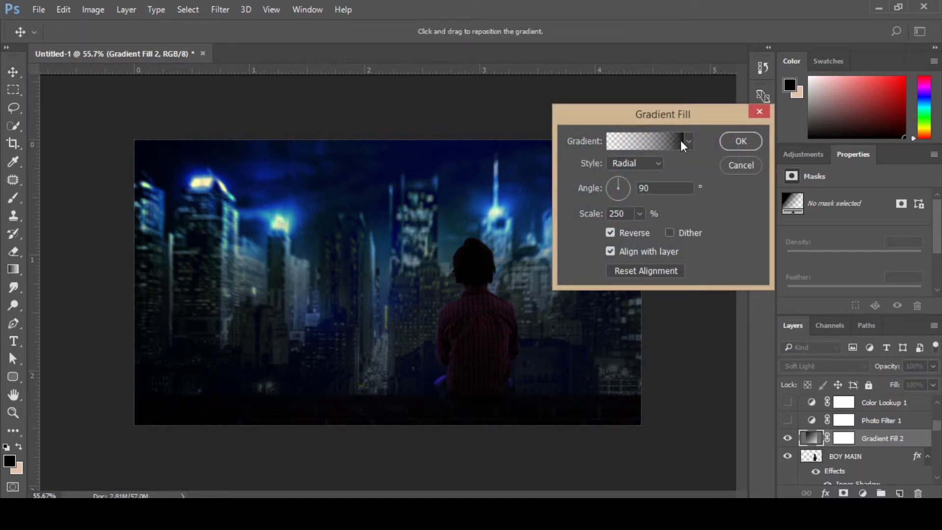
pyautogui.click(750, 141)
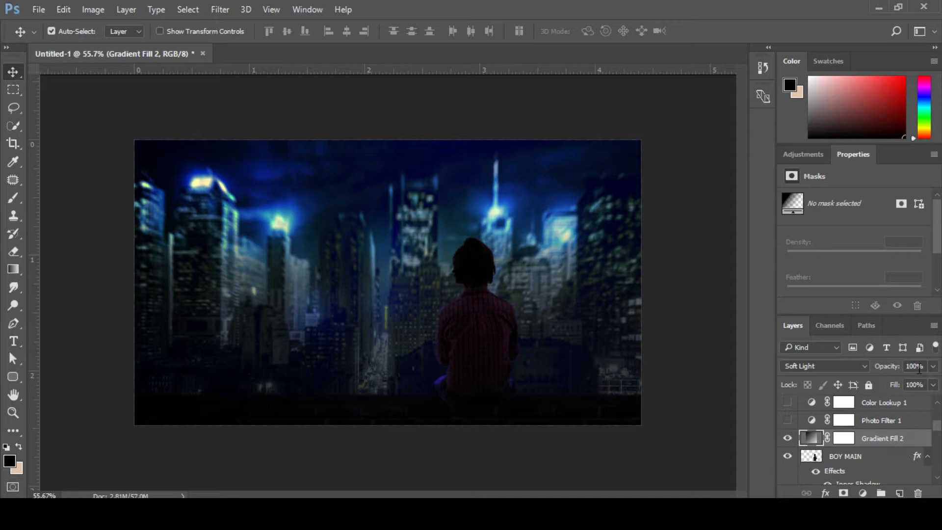
# Show the Photo Filter 1 layer and set the density of its Warming Filter (85) to 50%.
pyautogui.click(788, 422)
pyautogui.click(788, 421)
pyautogui.click(812, 422)
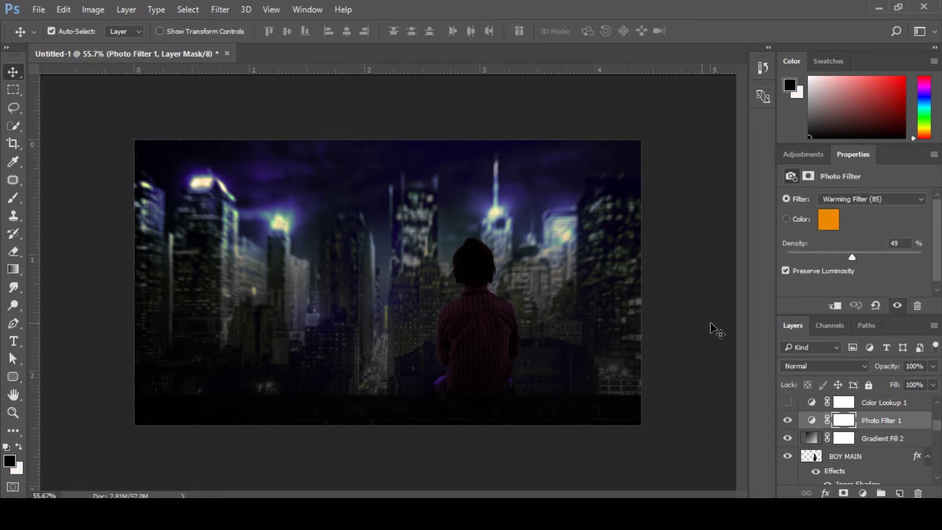
pyautogui.write('50')
# Show the Color Lookup 1 layer and choose FuturisticBleak.3DL as its 3DLUT file.
pyautogui.scroll(3, 938, 430)
pyautogui.click(786, 449)
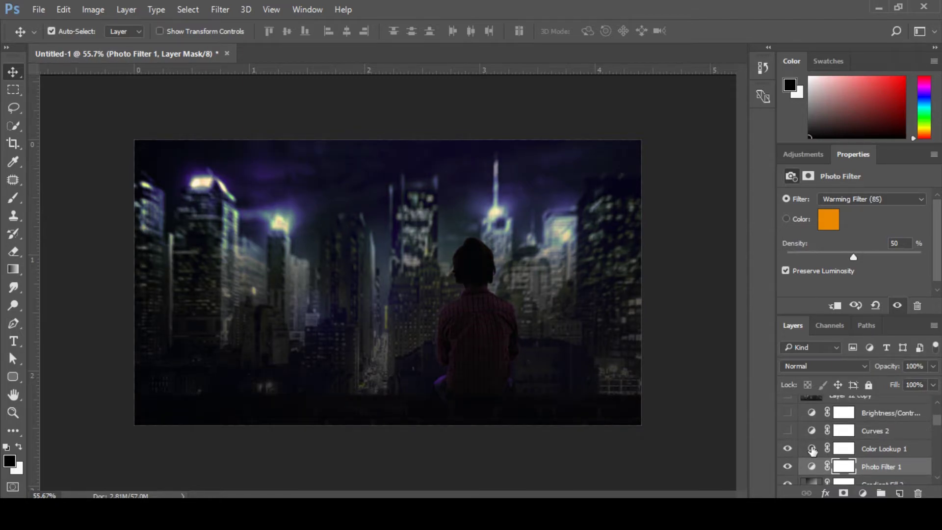
pyautogui.click(816, 449)
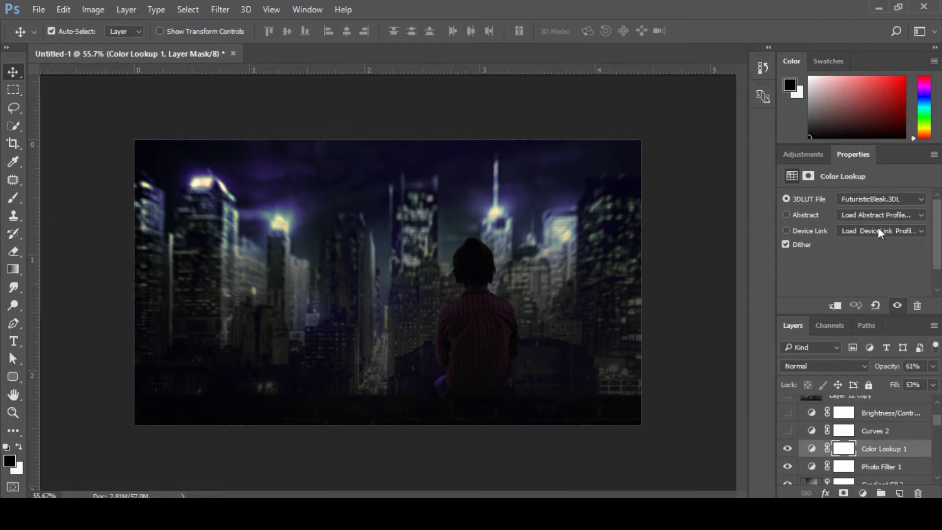
pyautogui.click(863, 198)
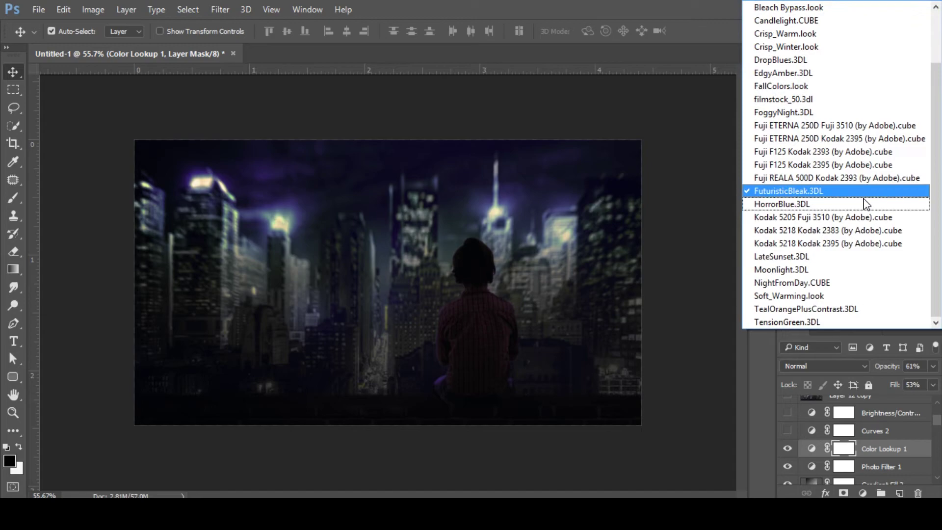
pyautogui.click(794, 196)
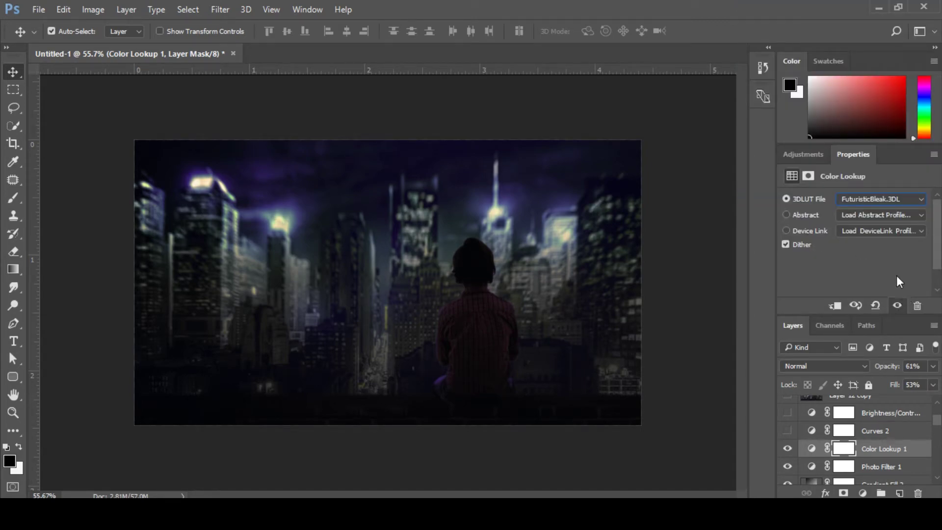
# Examine the Curves 2 adjustment in the Red, Green and Blue channels and in the combined RGB channel.
pyautogui.click(812, 434)
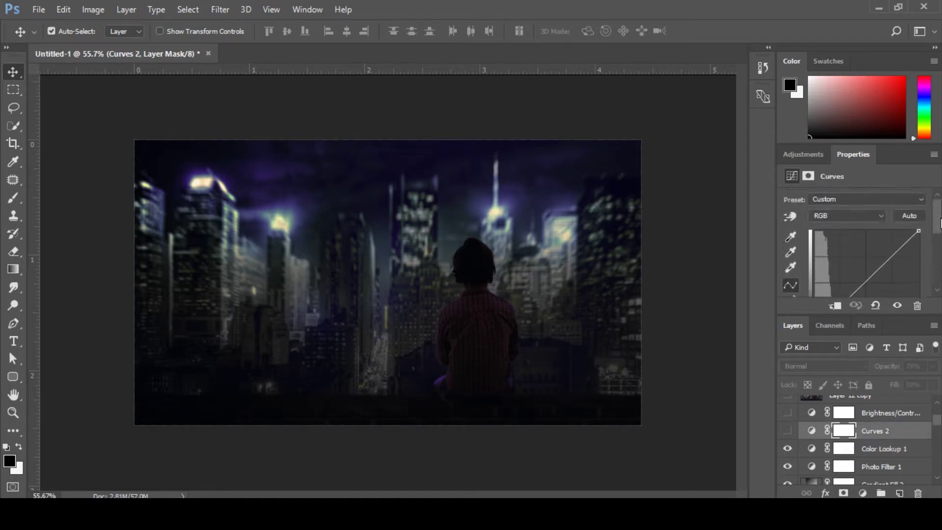
pyautogui.click(862, 219)
pyautogui.click(854, 236)
pyautogui.click(850, 221)
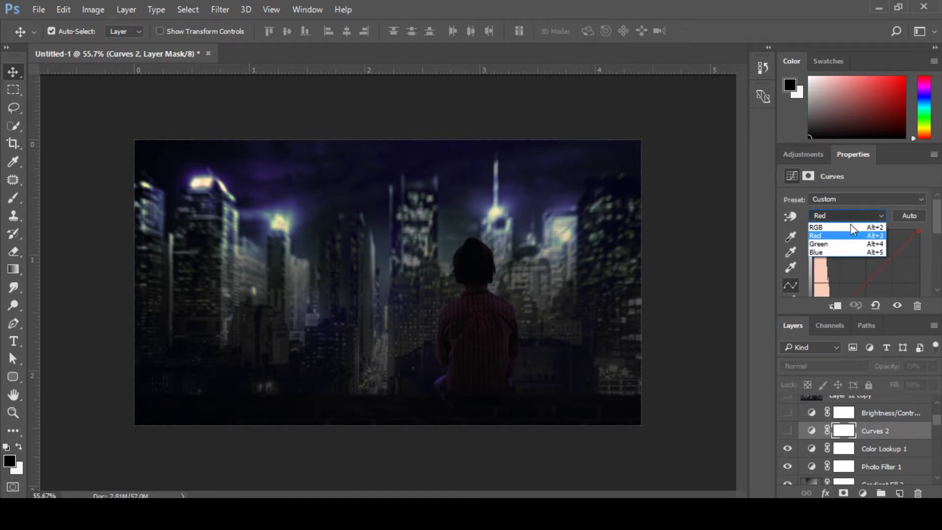
pyautogui.click(845, 246)
pyautogui.click(854, 216)
pyautogui.click(844, 251)
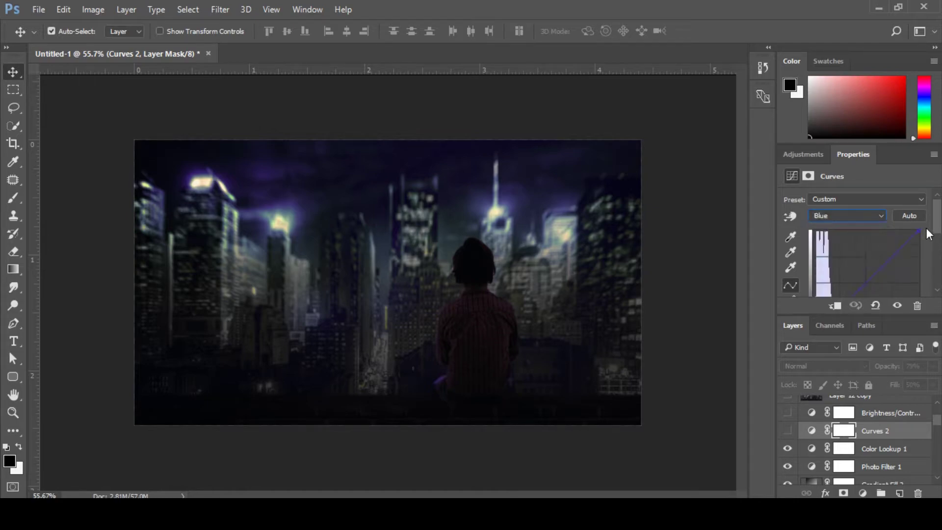
pyautogui.moveTo(936, 220); pyautogui.dragTo(935, 235)
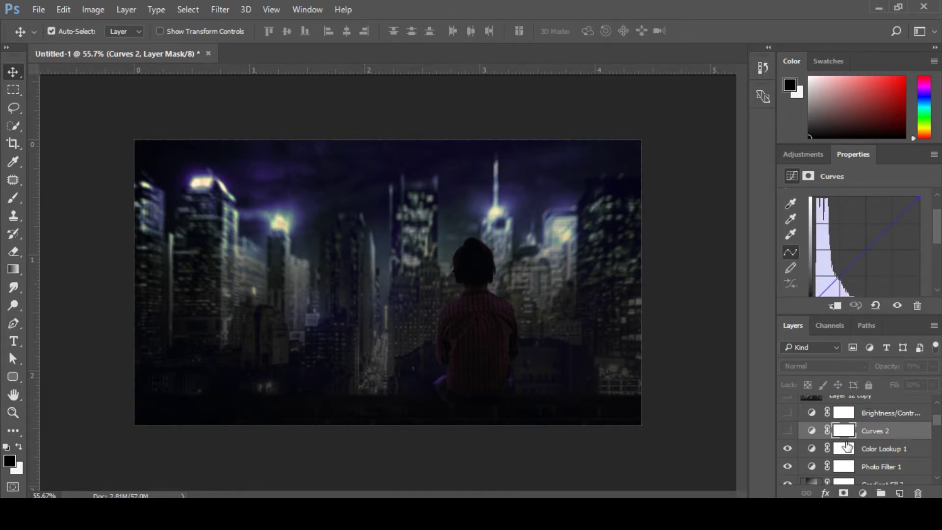
pyautogui.scroll(3, 856, 275)
pyautogui.click(855, 219)
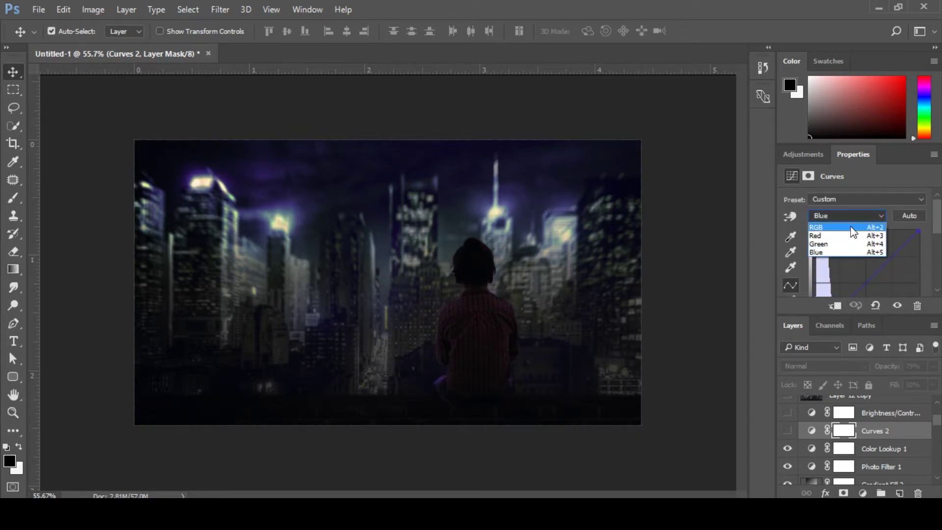
pyautogui.click(849, 227)
pyautogui.scroll(-3, 933, 227)
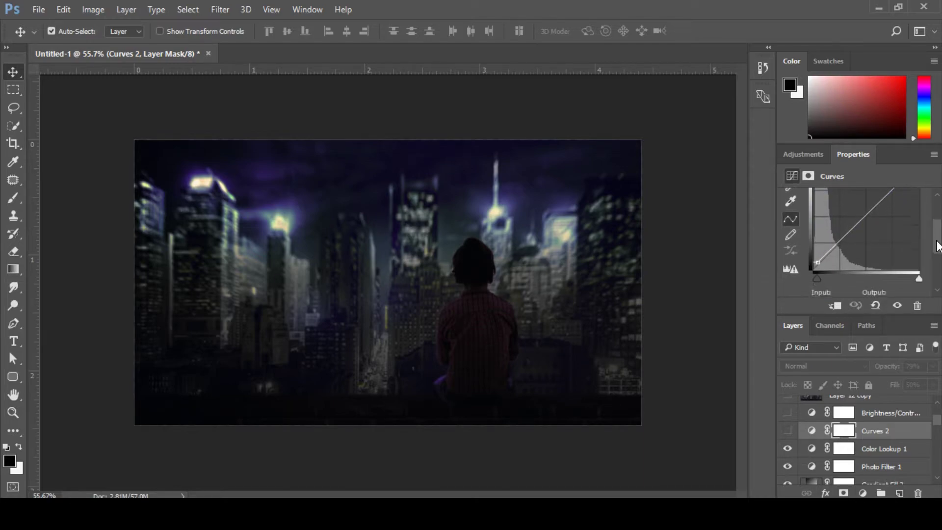
# Check the shadow point on the RGB curve and show the Curves 2 layer.
pyautogui.moveTo(818, 263); pyautogui.dragTo(820, 268)
pyautogui.click(787, 431)
pyautogui.click(786, 431)
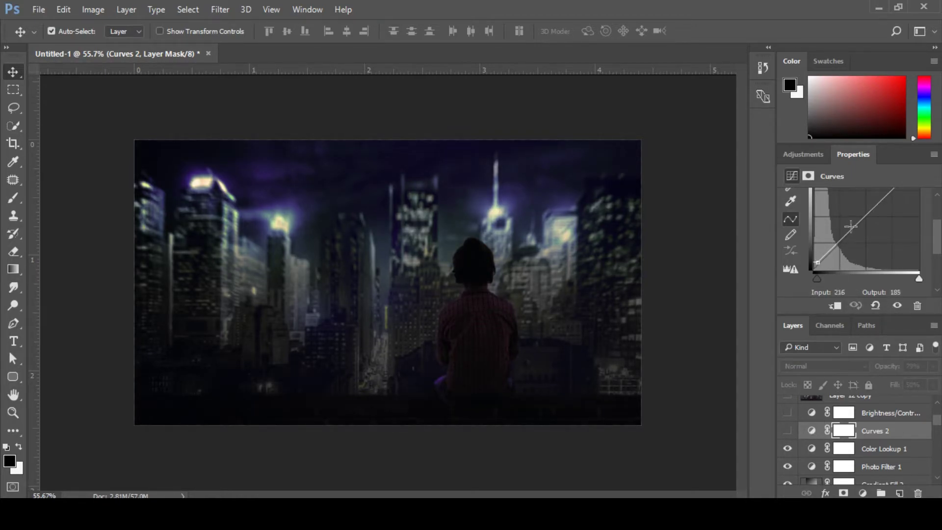
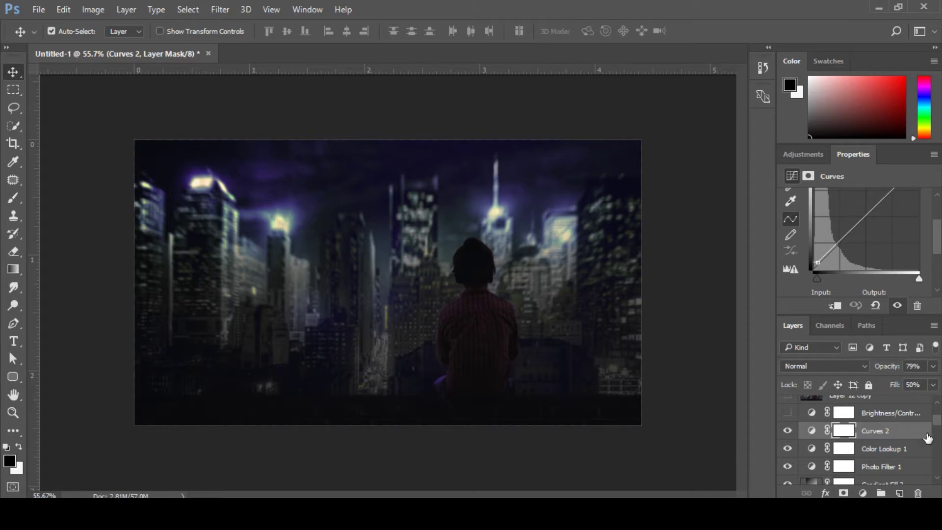
# Show the Brightness/Contrast adjustment layer and set its brightness to 50 and contrast to 4.
pyautogui.click(788, 413)
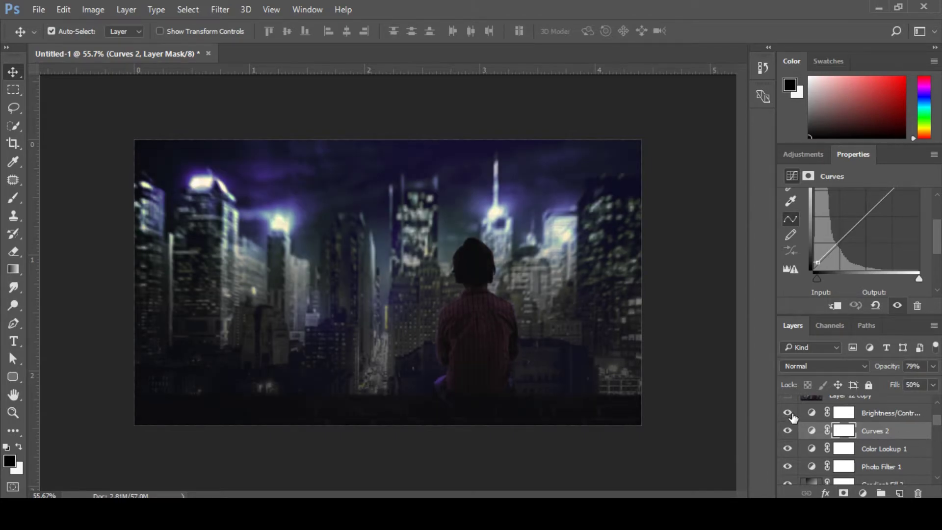
pyautogui.click(818, 417)
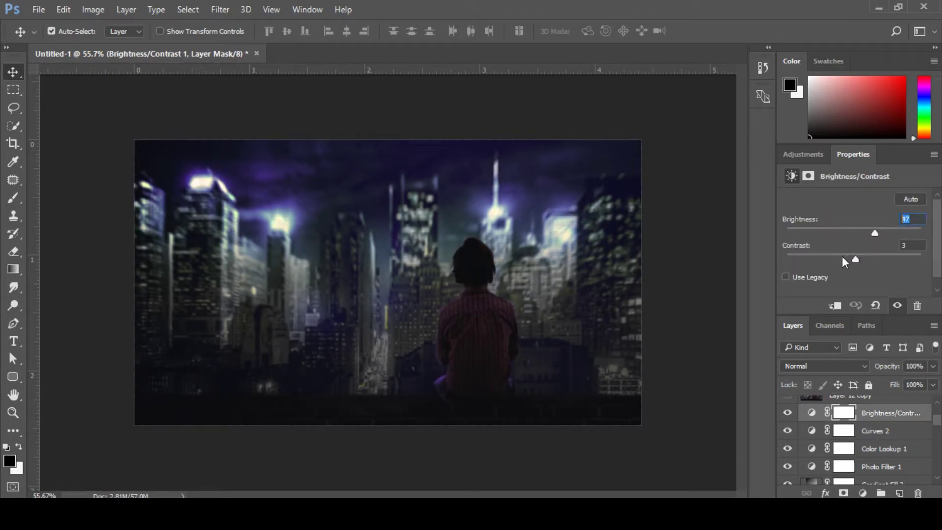
pyautogui.write('50')
pyautogui.press('Tab')
pyautogui.write('4')
# Compare the image repeatedly with and without Layer 12 copy, review the layers below it, and leave it hidden.
pyautogui.scroll(3, 874, 437)
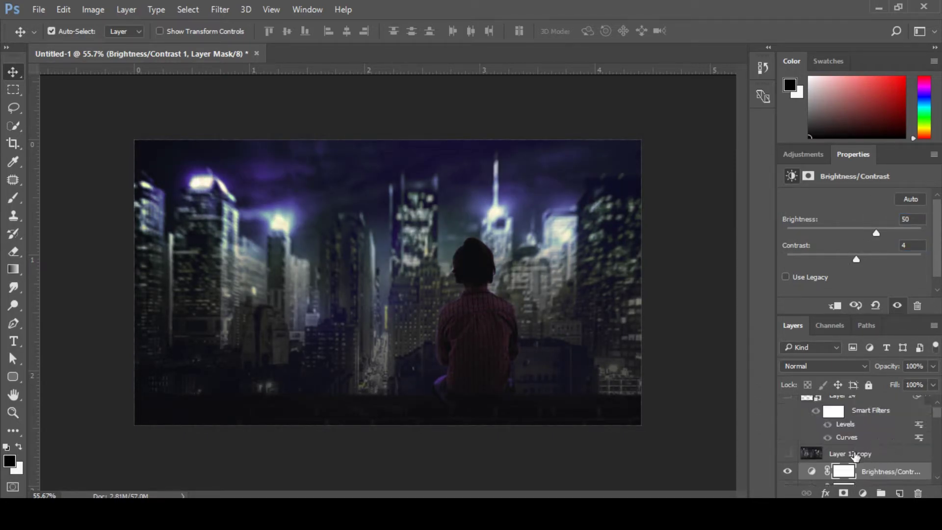
pyautogui.click(853, 454)
pyautogui.click(789, 454)
pyautogui.click(789, 454)
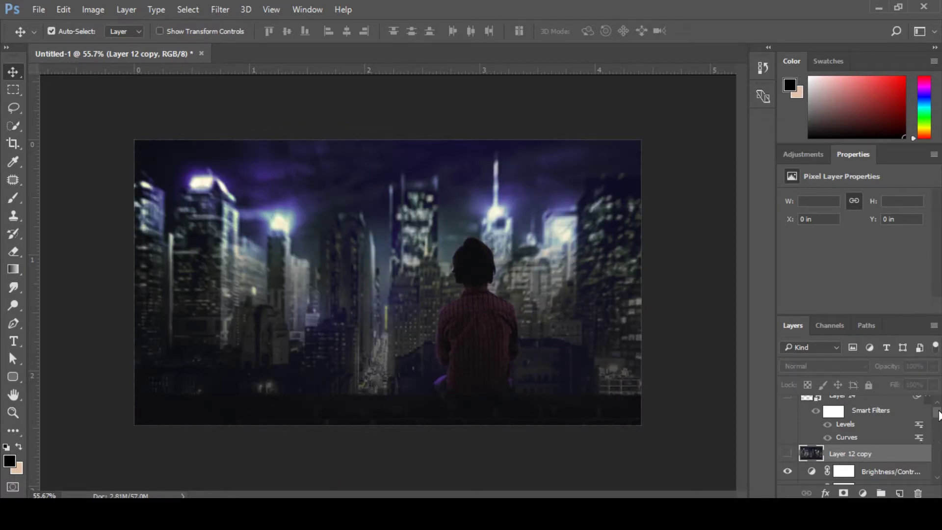
pyautogui.scroll(-6, 856, 437)
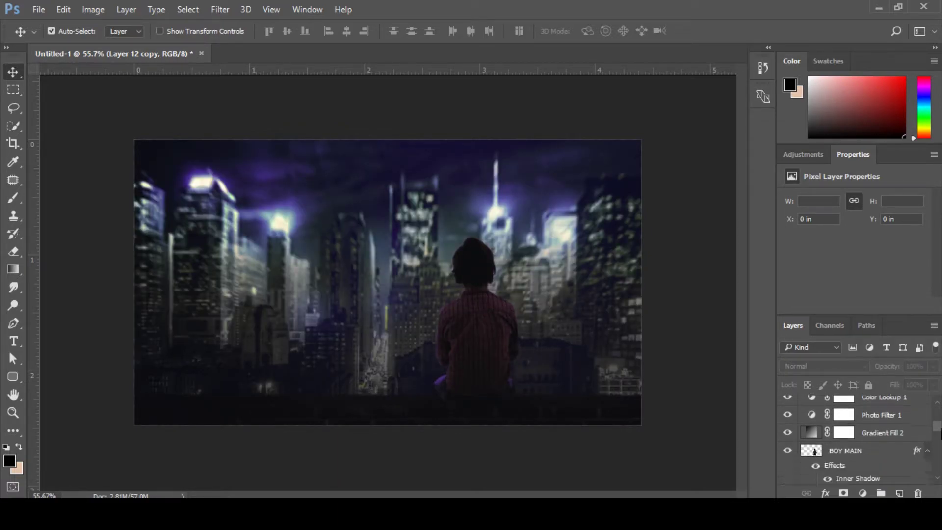
pyautogui.scroll(-6, 856, 437)
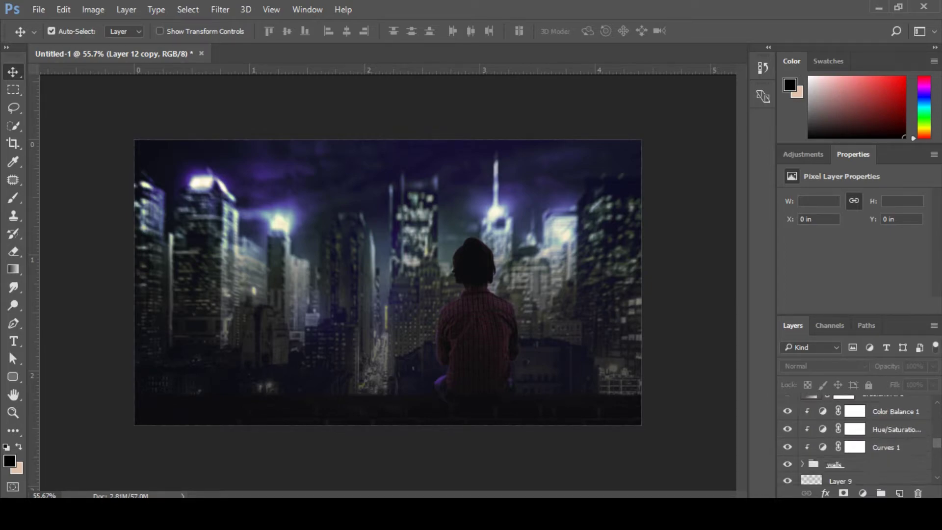
pyautogui.moveTo(940, 450); pyautogui.dragTo(941, 412)
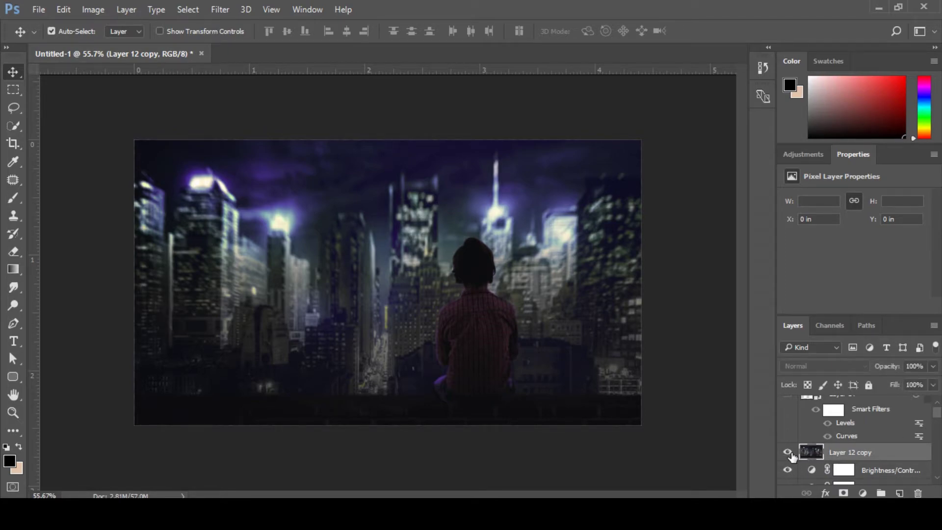
pyautogui.click(790, 453)
pyautogui.click(789, 453)
pyautogui.click(789, 454)
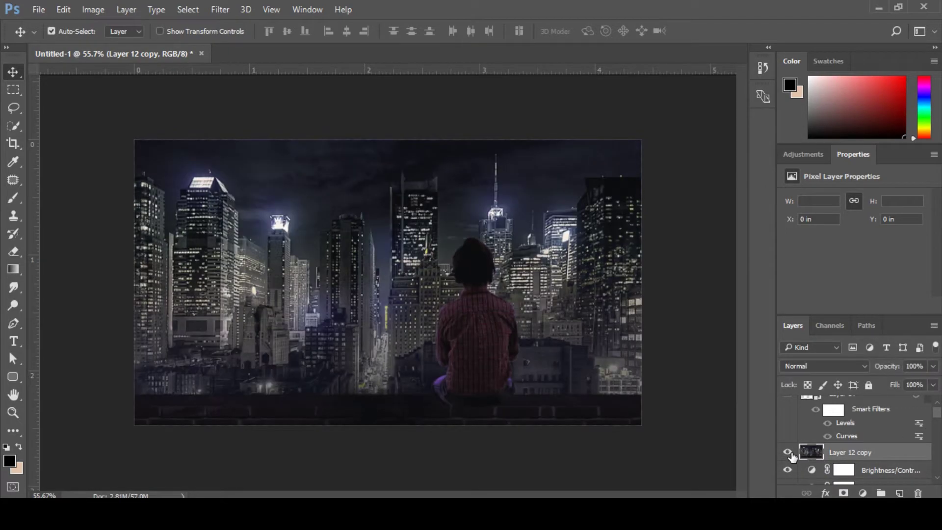
pyautogui.click(790, 453)
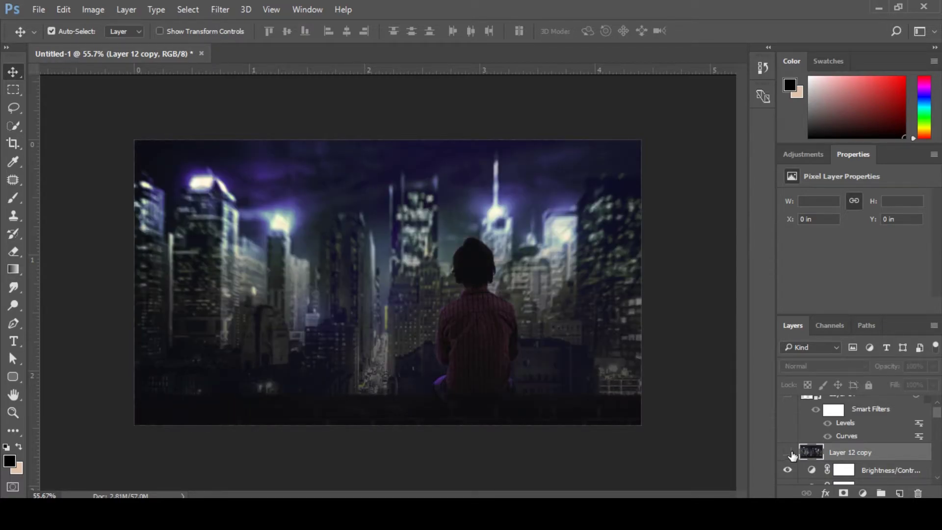
pyautogui.click(790, 453)
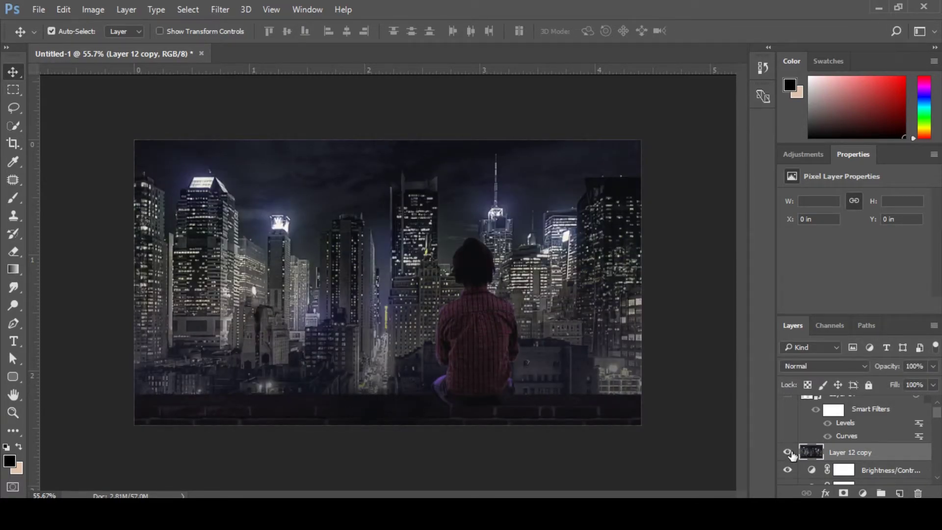
pyautogui.click(789, 453)
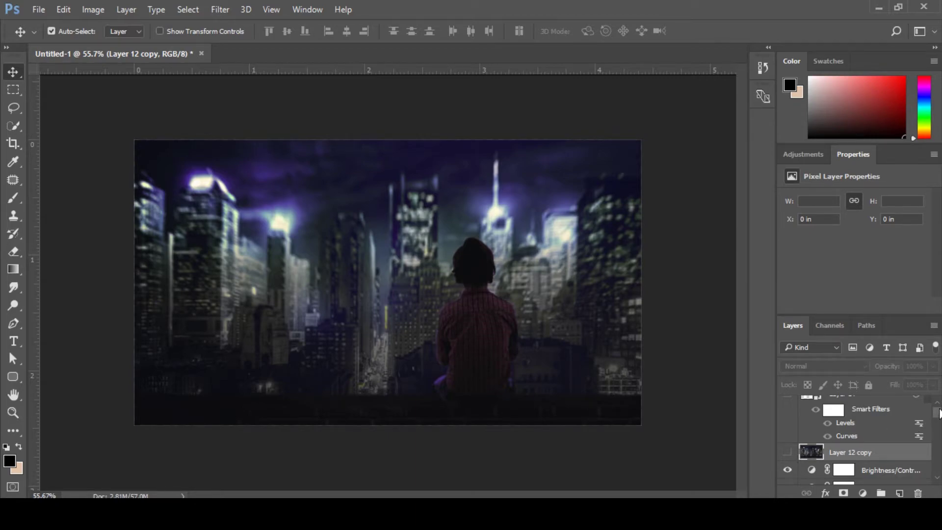
# Check the effect of the hidden smart object above Layer 12 copy and delete that smart object.
pyautogui.moveTo(940, 413); pyautogui.dragTo(939, 411)
pyautogui.click(787, 407)
pyautogui.click(787, 408)
pyautogui.moveTo(834, 405); pyautogui.dragTo(918, 492)
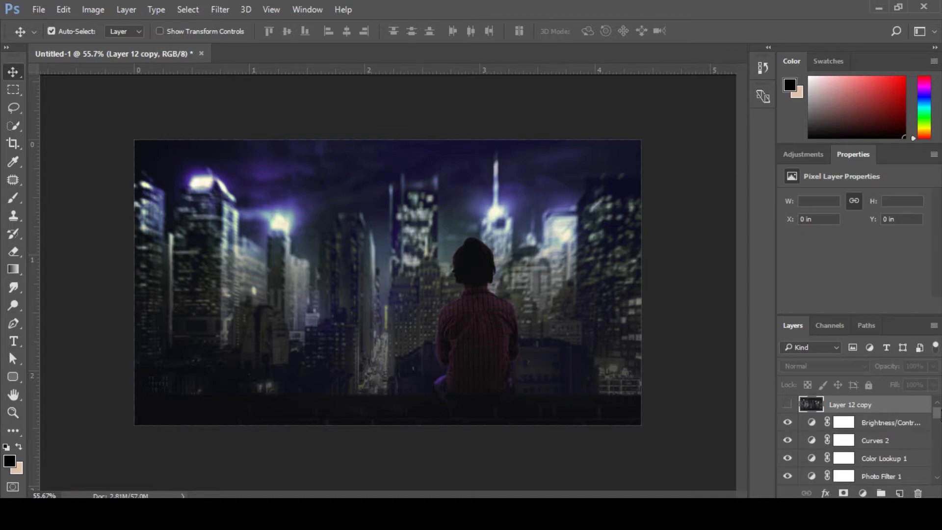
# Collapse the material group near the base of the layer stack and delete it.
pyautogui.scroll(-10, 856, 442)
pyautogui.scroll(-4, 857, 441)
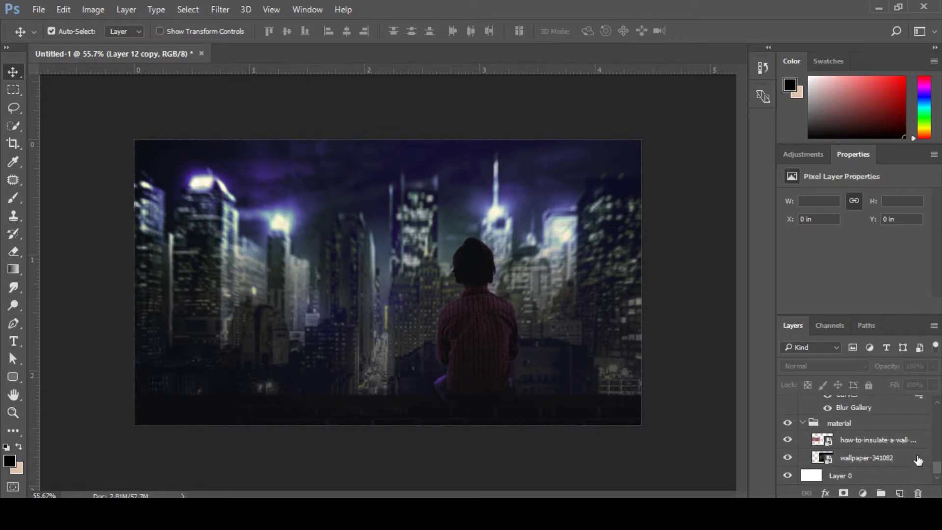
pyautogui.click(804, 423)
pyautogui.click(883, 461)
pyautogui.click(884, 475)
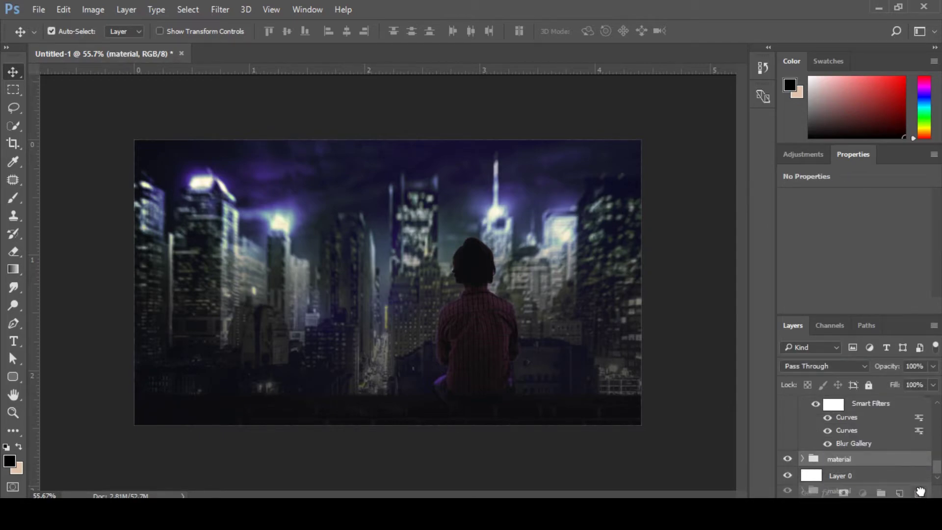
# Try a Color Lookup adjustment layer above Brightness/Contrast with the FuturisticBleak.3DL look.
pyautogui.scroll(3, 864, 459)
pyautogui.scroll(5, 848, 456)
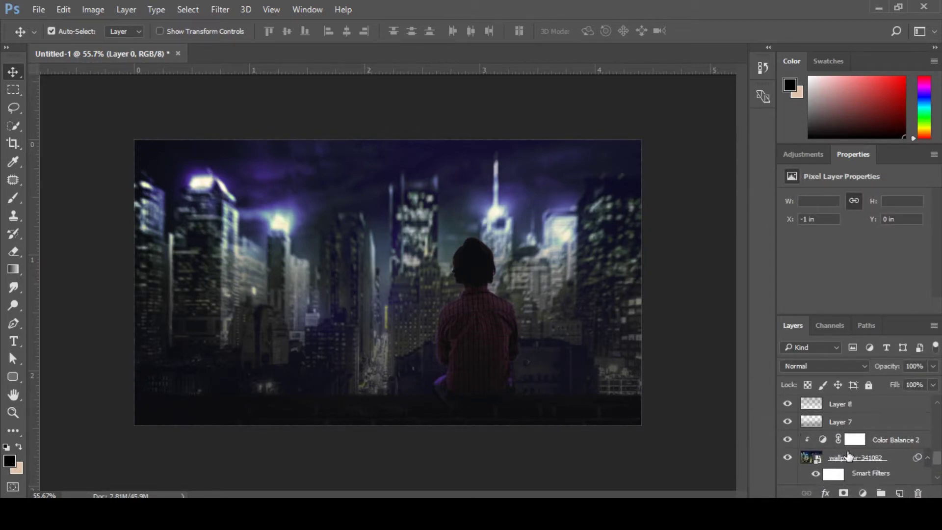
pyautogui.scroll(5, 841, 467)
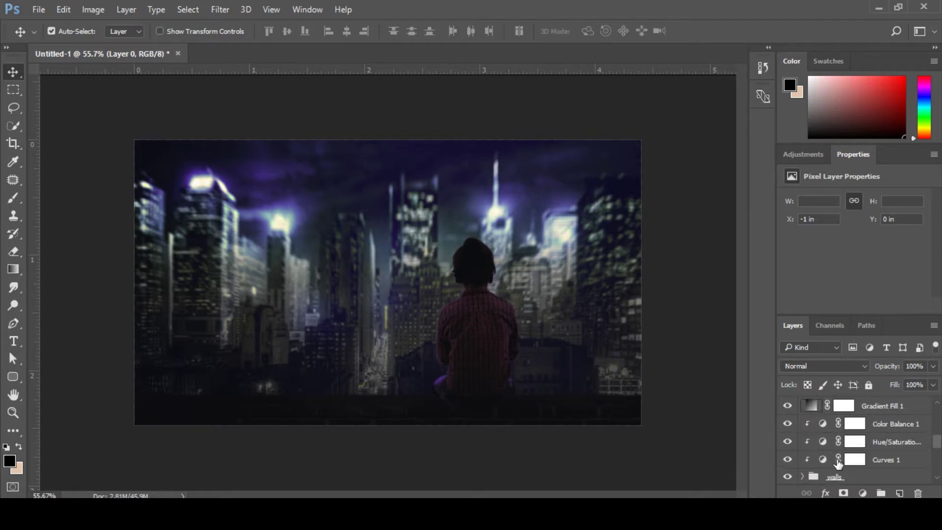
pyautogui.scroll(5, 846, 466)
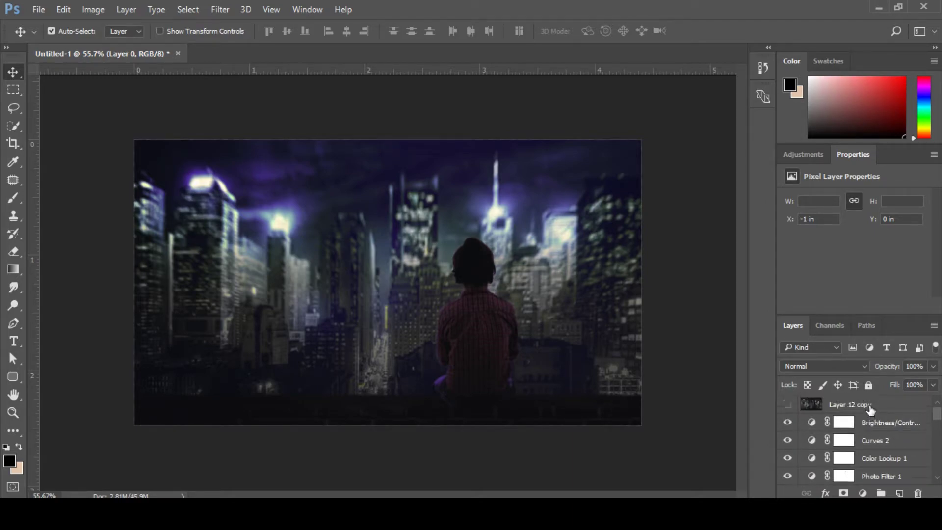
pyautogui.click(835, 411)
pyautogui.click(903, 433)
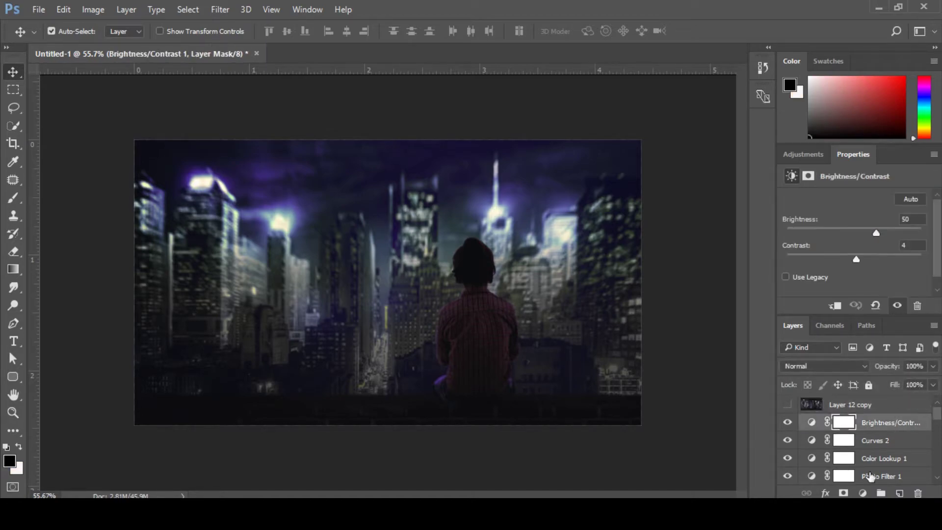
pyautogui.click(863, 493)
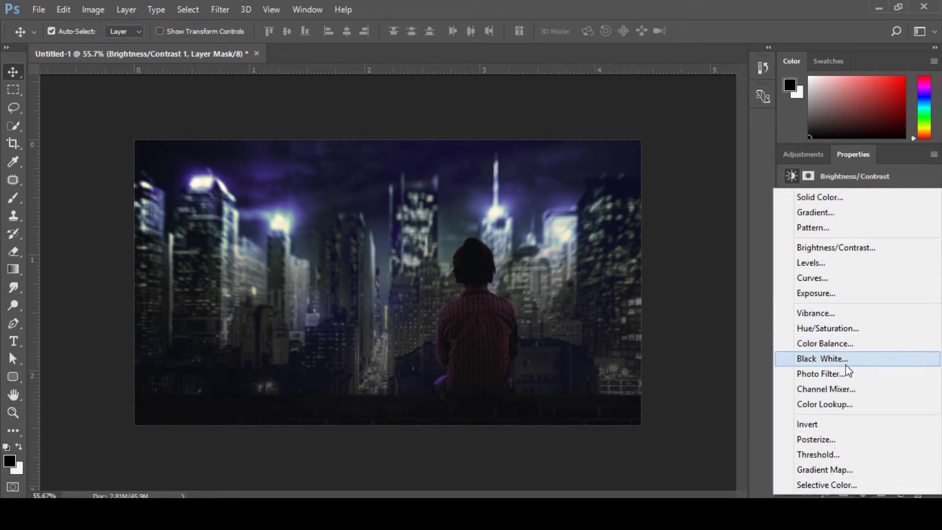
pyautogui.click(855, 404)
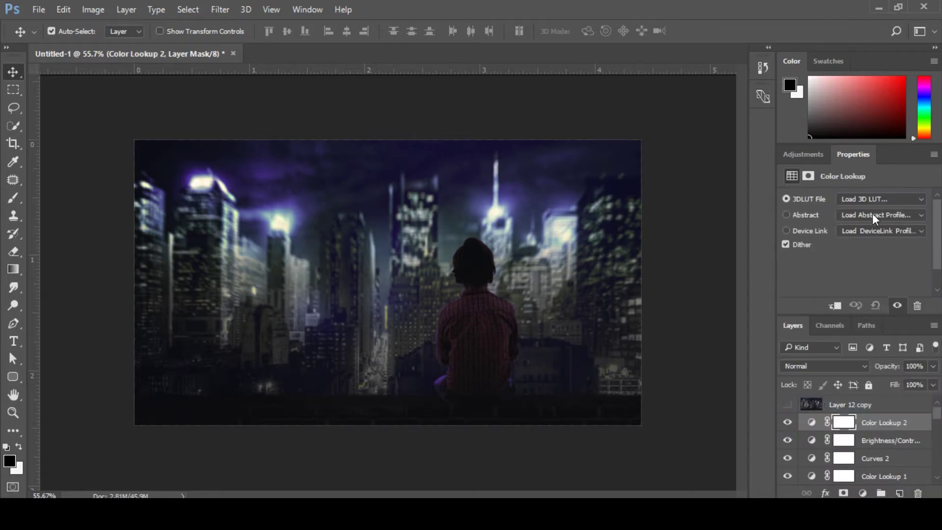
pyautogui.click(872, 217)
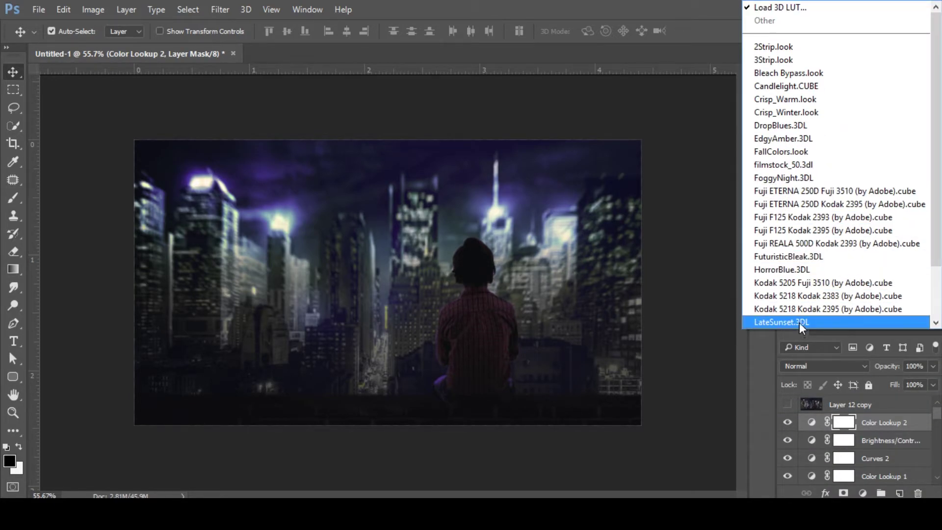
pyautogui.click(805, 257)
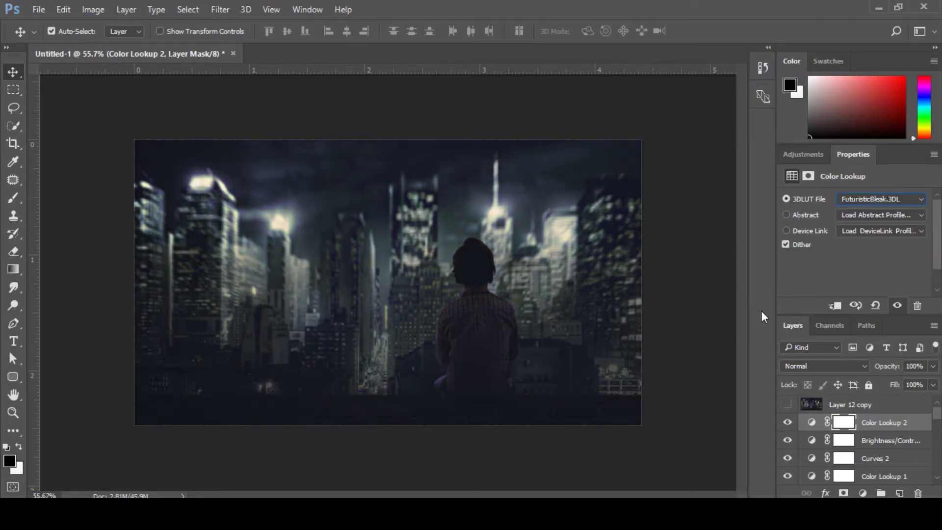
# Set the Color Lookup 1 layer's opacity to 83% and fill to 57%, and delete the Color Lookup 2 layer.
pyautogui.click(788, 406)
pyautogui.click(788, 422)
pyautogui.click(788, 477)
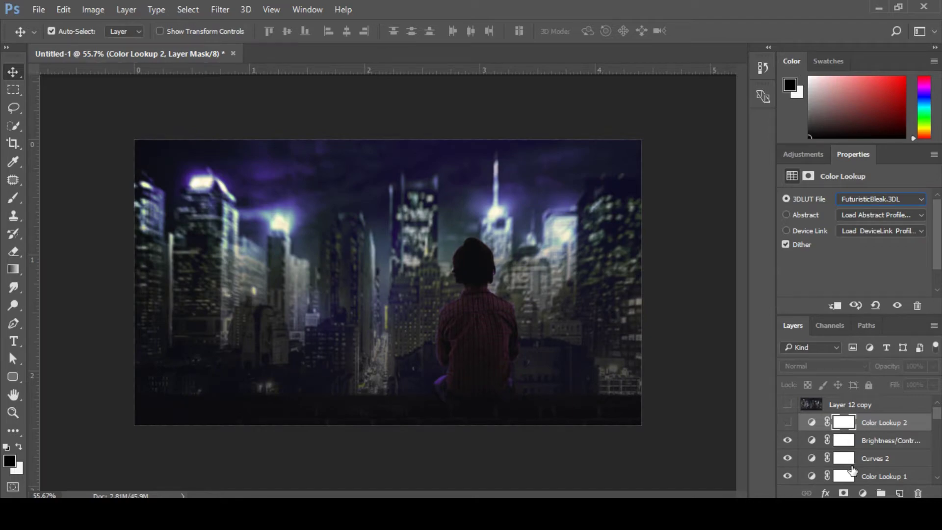
pyautogui.click(889, 477)
pyautogui.moveTo(889, 372); pyautogui.dragTo(896, 390)
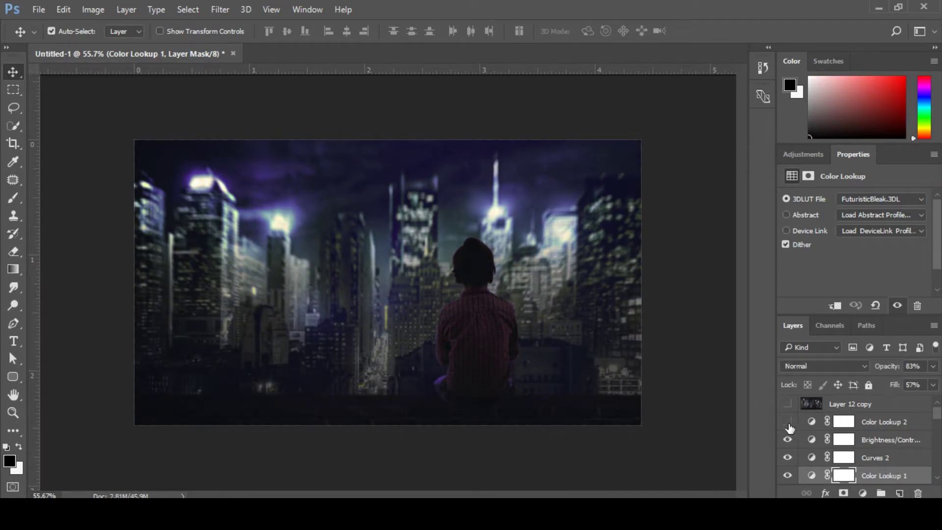
pyautogui.moveTo(873, 422); pyautogui.dragTo(918, 493)
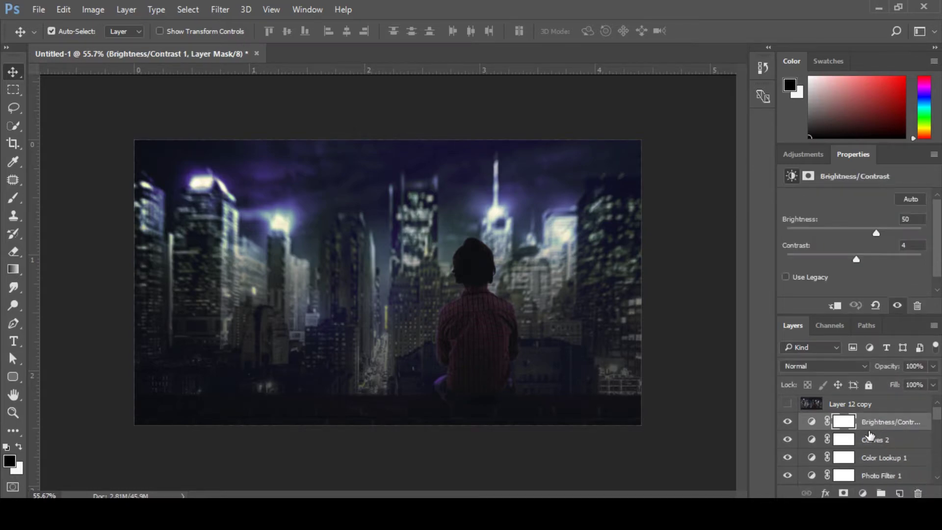
# Add a new Color Lookup adjustment layer above Brightness/Contrast, trying a Fuji ETERNA 250D look before choosing FuturisticBleak.3DL.
pyautogui.click(871, 403)
pyautogui.click(891, 423)
pyautogui.click(863, 493)
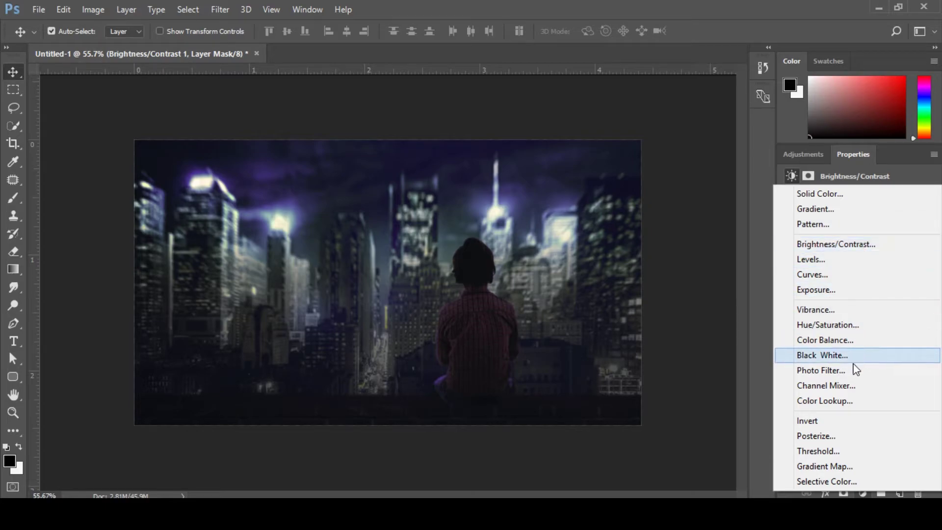
pyautogui.click(861, 401)
pyautogui.click(871, 198)
pyautogui.click(871, 186)
pyautogui.click(871, 194)
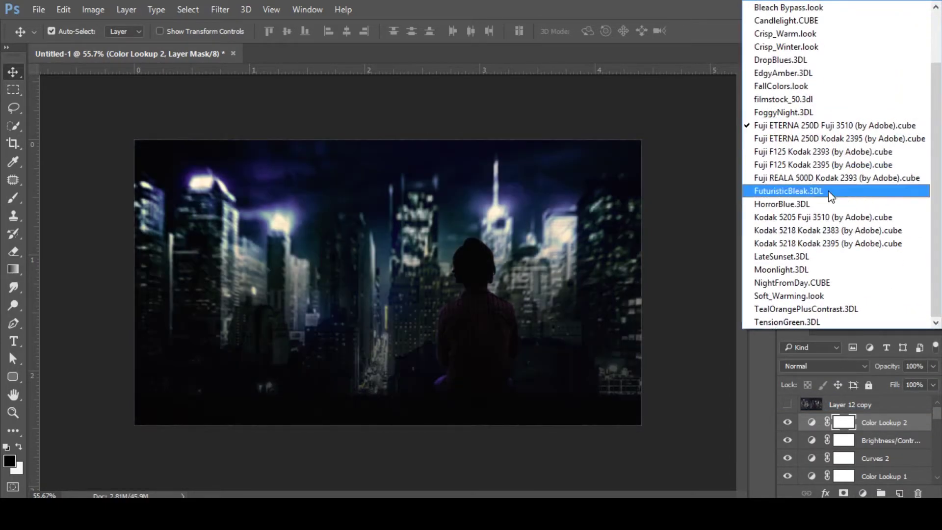
pyautogui.click(873, 193)
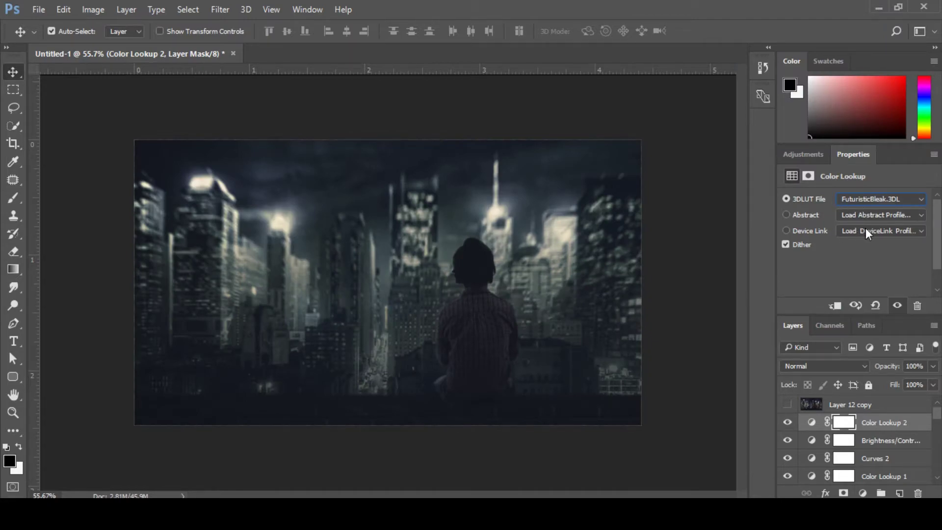
# Compare the image with and without Color Lookup 2 and Layer 12 copy, leaving only Layer 12 copy hidden.
pyautogui.click(788, 422)
pyautogui.click(787, 422)
pyautogui.click(787, 423)
pyautogui.click(788, 423)
pyautogui.click(912, 368)
pyautogui.click(788, 405)
pyautogui.click(787, 406)
pyautogui.click(788, 405)
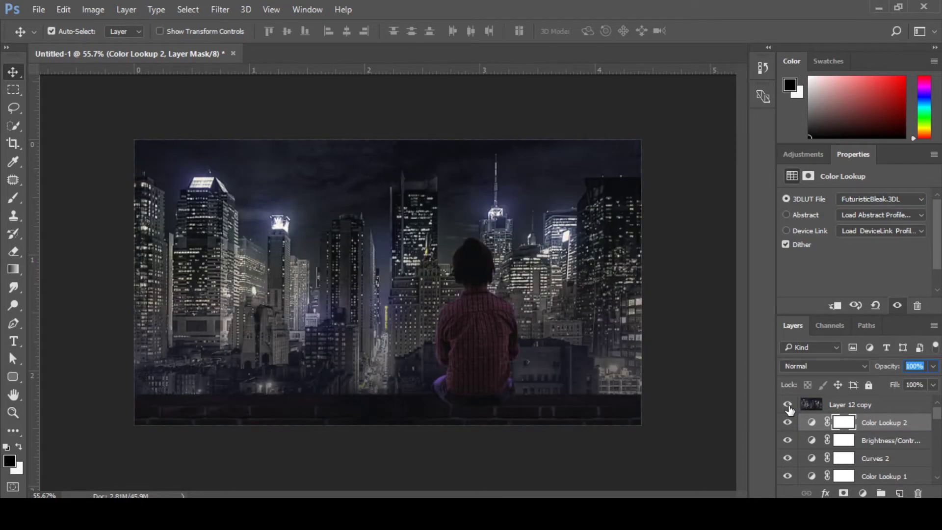
pyautogui.click(788, 406)
pyautogui.click(789, 408)
pyautogui.click(789, 407)
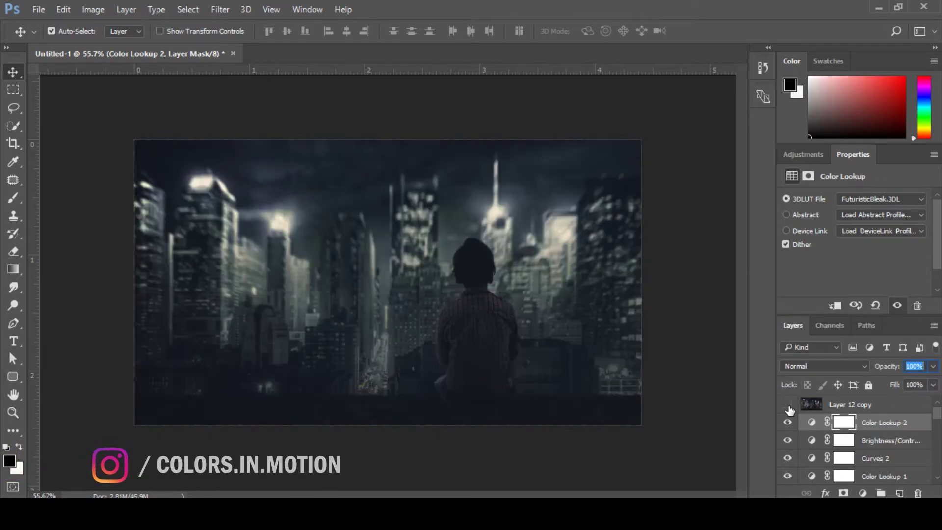
pyautogui.click(789, 407)
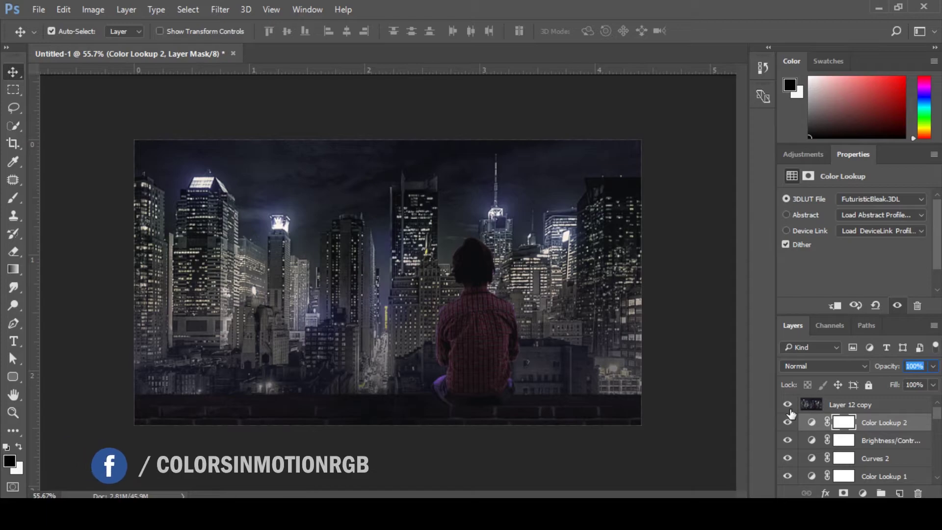
pyautogui.click(789, 407)
pyautogui.click(871, 407)
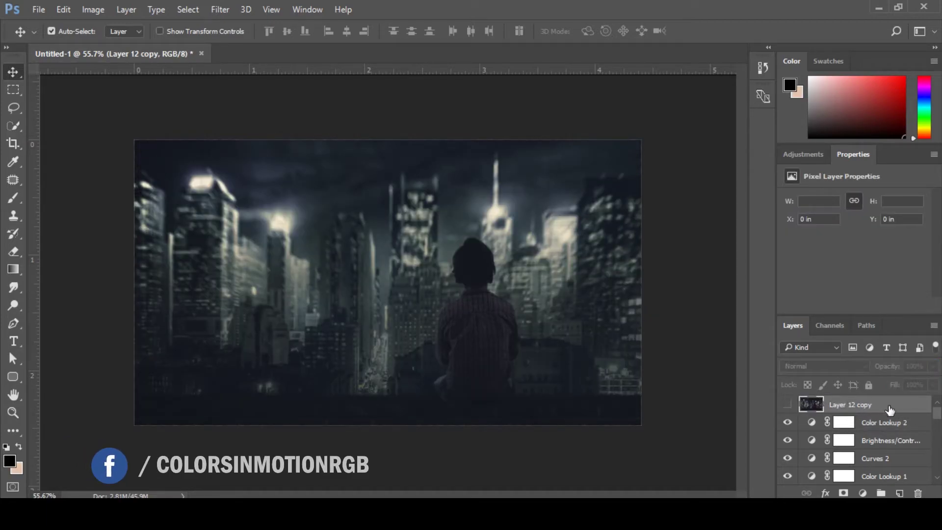
# Set the Color Lookup 2 layer's opacity to 50% and its fill to 30%.
pyautogui.click(891, 423)
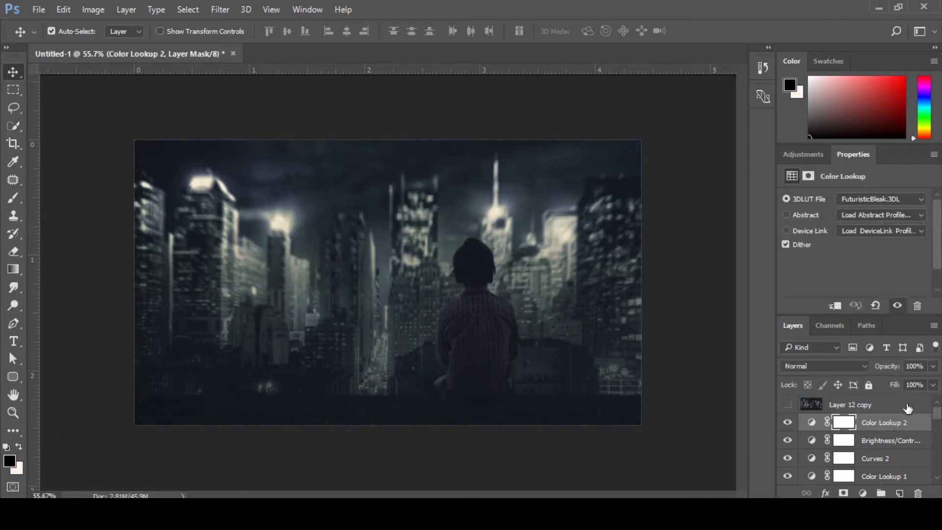
pyautogui.click(905, 369)
pyautogui.write('50')
pyautogui.press('Tab')
pyautogui.press('Tab')
pyautogui.press('Tab')
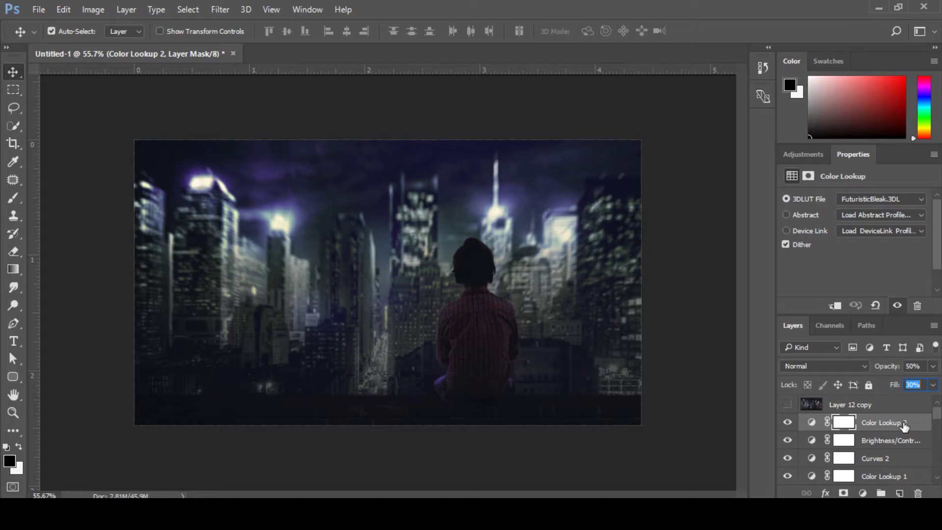
# Compare the image with and without Color Lookup 2 and raise that layer's opacity to 76%.
pyautogui.click(812, 422)
pyautogui.click(811, 407)
pyautogui.click(875, 423)
pyautogui.click(788, 425)
pyautogui.click(788, 425)
pyautogui.click(788, 425)
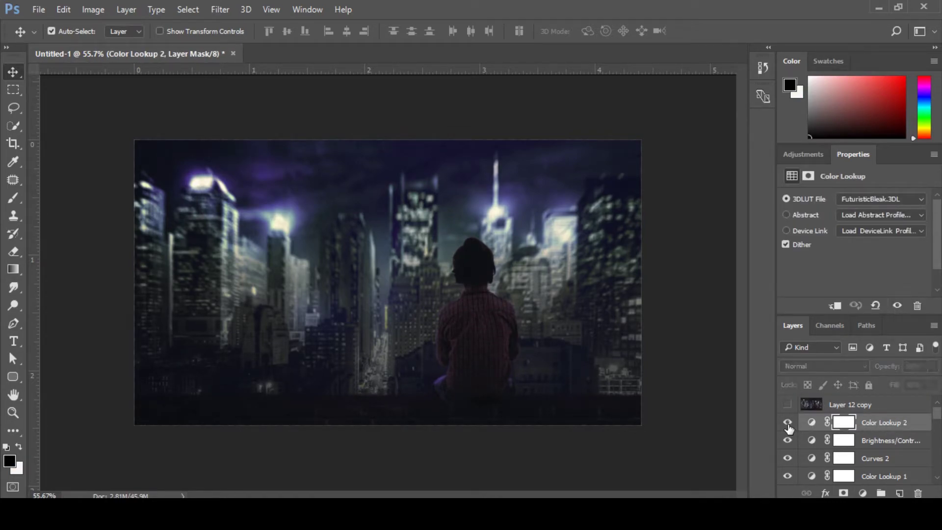
pyautogui.moveTo(890, 371); pyautogui.dragTo(902, 371)
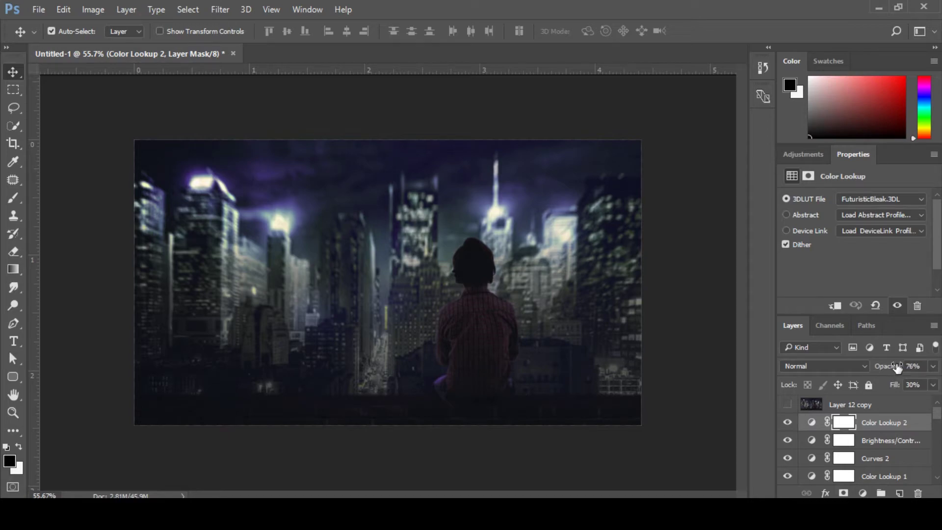
pyautogui.click(788, 423)
pyautogui.click(789, 423)
# Brighten the city wallpaper's second Curves smart filter by raising the RGB midpoint to input 128, output 166.
pyautogui.moveTo(940, 417); pyautogui.dragTo(940, 471)
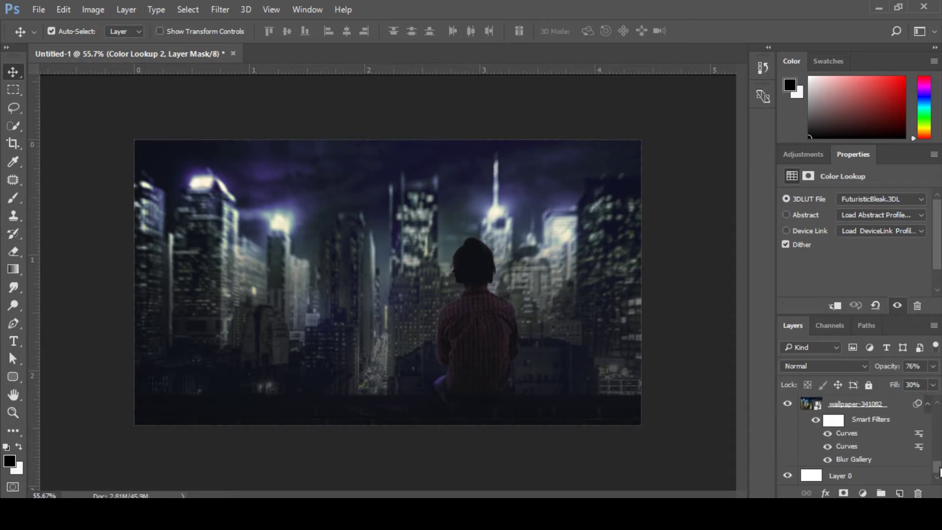
pyautogui.doubleClick(848, 434)
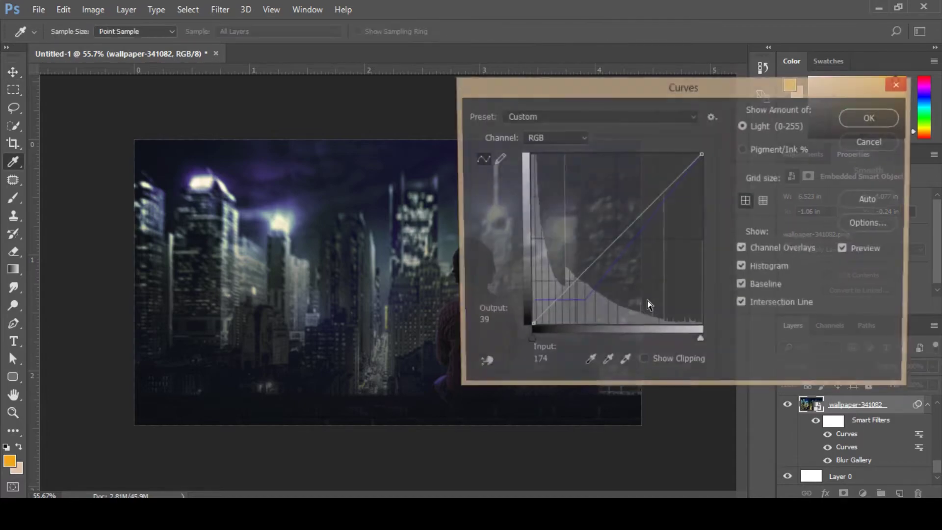
pyautogui.click(872, 142)
pyautogui.doubleClick(847, 445)
pyautogui.click(501, 215)
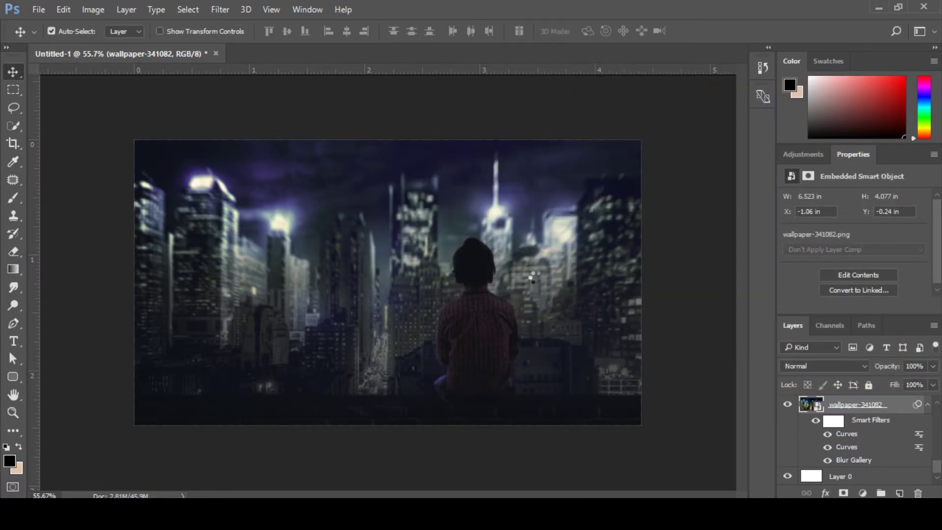
pyautogui.moveTo(612, 245); pyautogui.dragTo(616, 214)
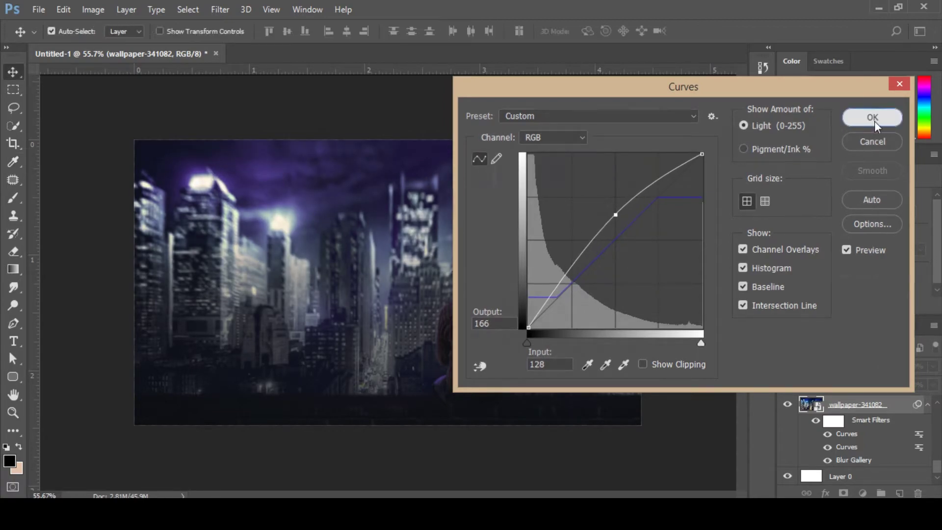
pyautogui.click(869, 116)
# Add a Curves adjustment layer directly above Color Lookup 2.
pyautogui.scroll(10, 823, 449)
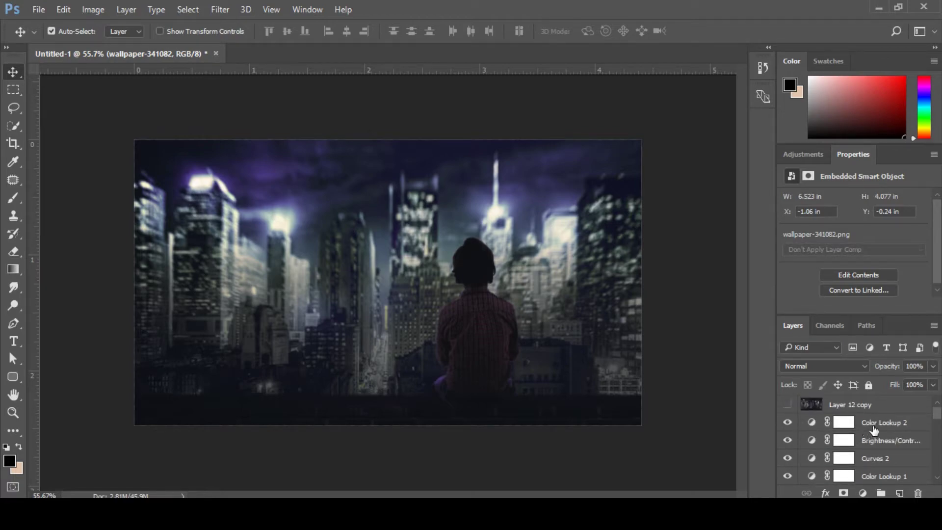
pyautogui.click(885, 410)
pyautogui.click(896, 425)
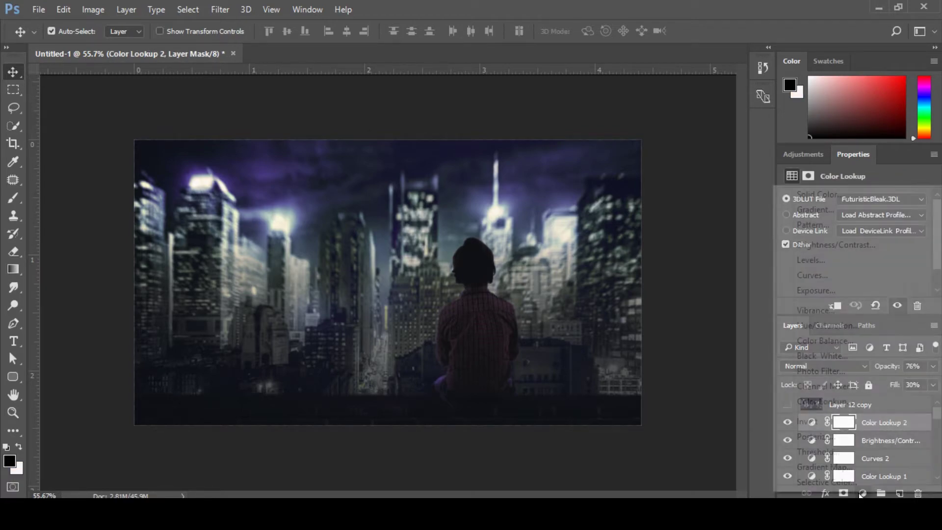
pyautogui.click(863, 492)
pyautogui.click(823, 275)
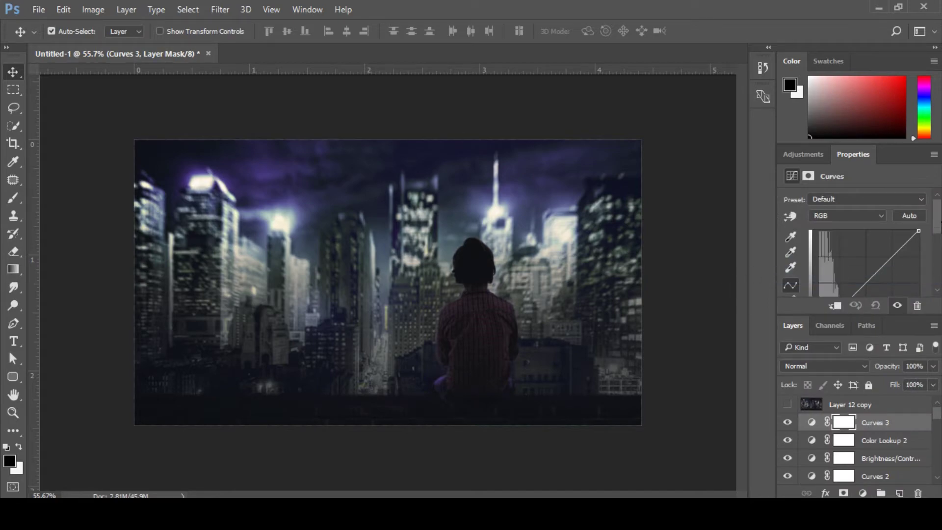
# Raise the highlights and slightly lift the shadows on the new RGB curve, and compare the image with and without it.
pyautogui.scroll(-2, 935, 224)
pyautogui.moveTo(894, 222); pyautogui.dragTo(887, 221)
pyautogui.scroll(-1, 937, 240)
pyautogui.scroll(1, 938, 239)
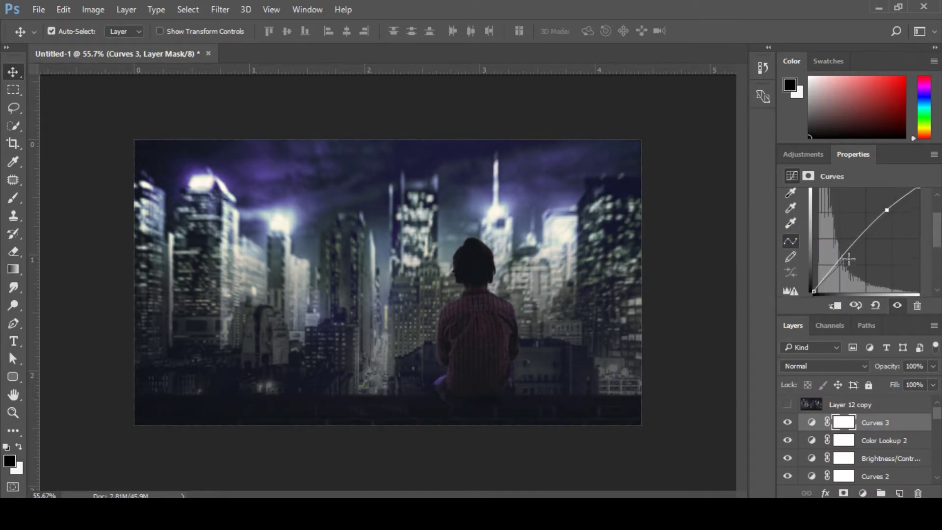
pyautogui.moveTo(829, 269); pyautogui.dragTo(836, 261)
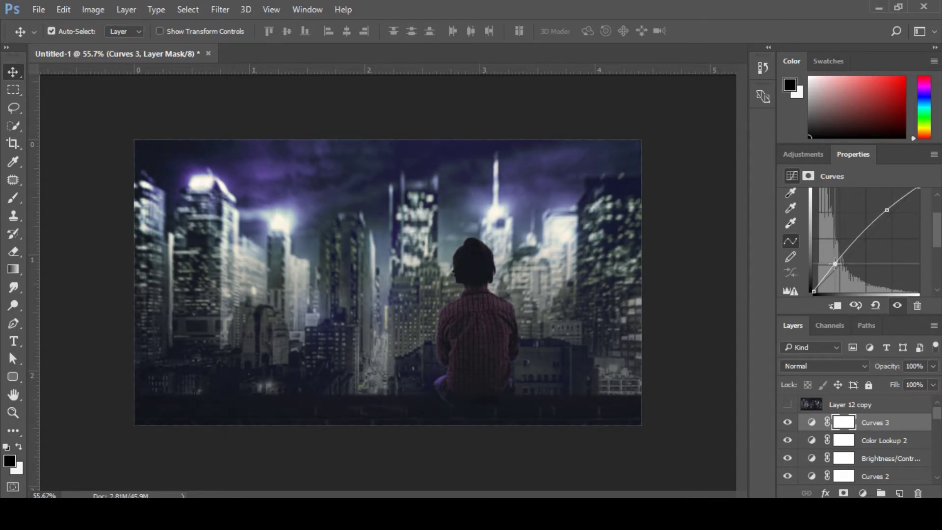
pyautogui.moveTo(836, 261); pyautogui.dragTo(835, 266)
pyautogui.scroll(3, 939, 229)
pyautogui.click(787, 423)
pyautogui.click(787, 423)
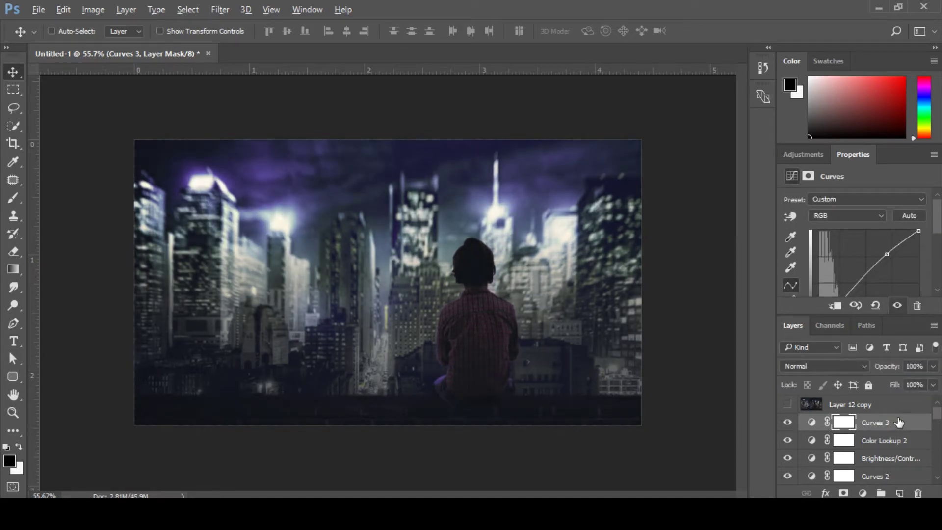
# Stamp all visible layers into a new layer above Curves 3 and delete the hidden Layer 12 copy.
pyautogui.rightClick(905, 425)
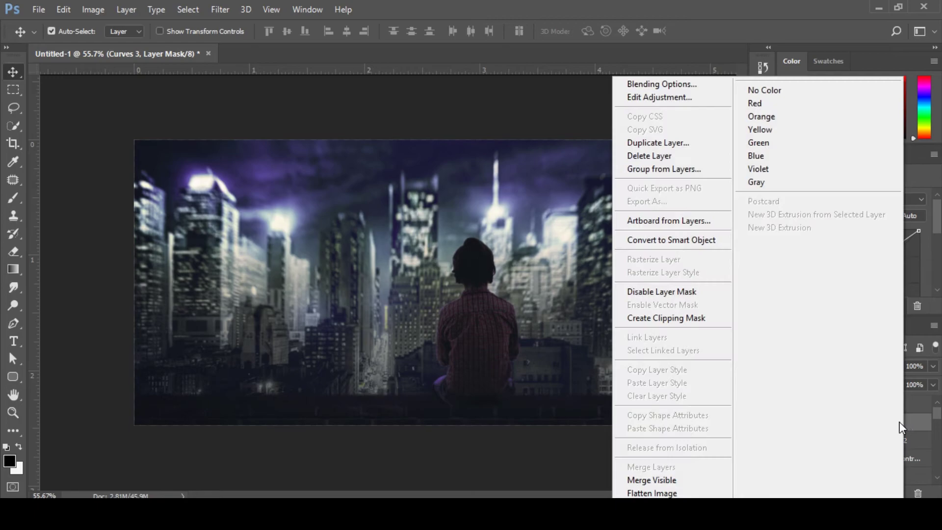
pyautogui.press('Escape')
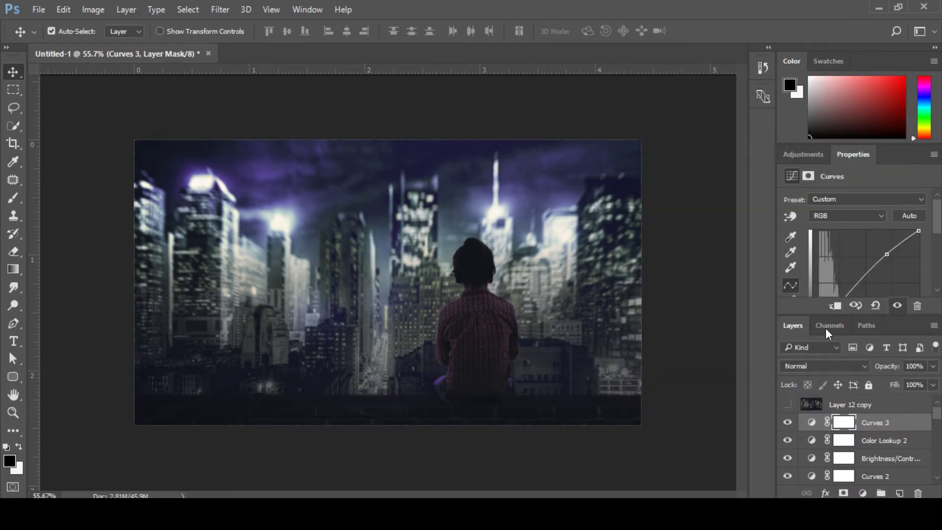
pyautogui.click(899, 493)
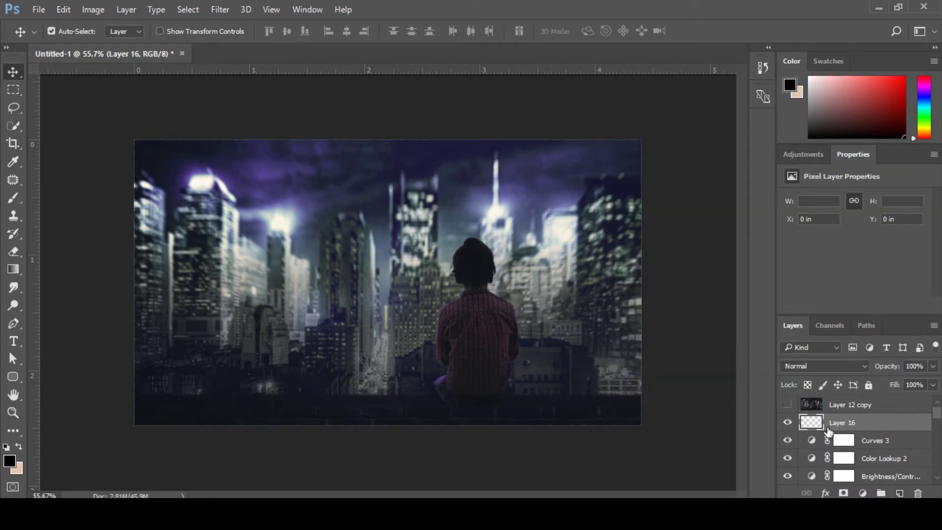
pyautogui.rightClick(877, 430)
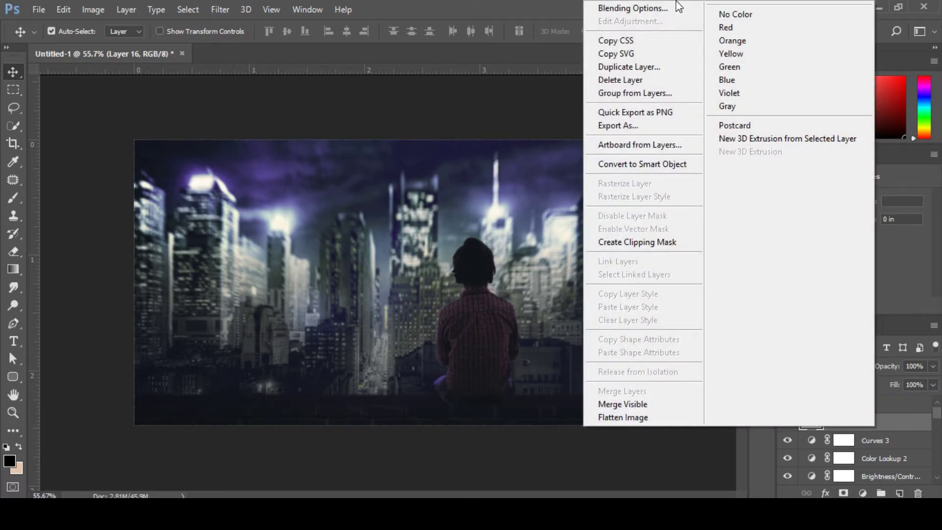
pyautogui.click(563, 4)
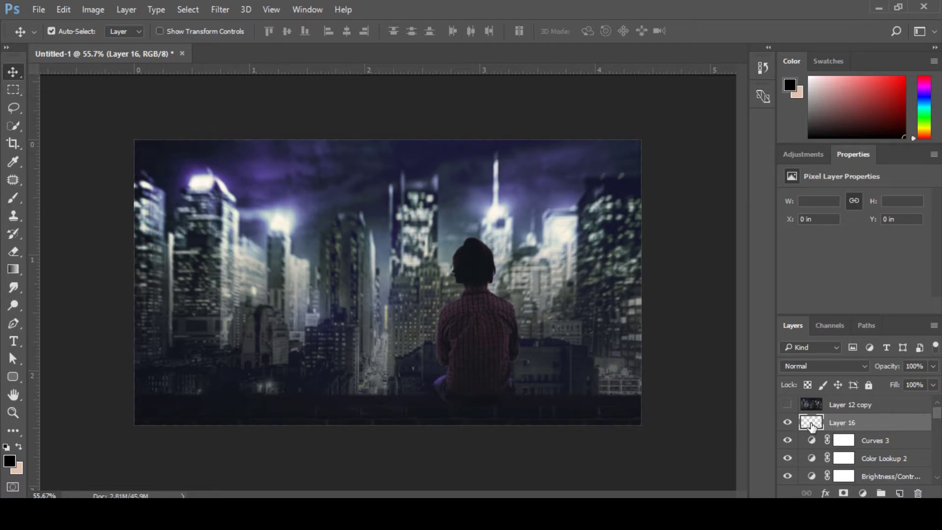
pyautogui.press('ctrl')
pyautogui.hotkey('ctrl', 'alt', 'shift', 'e')
pyautogui.click(900, 411)
pyautogui.moveTo(902, 412); pyautogui.dragTo(918, 493)
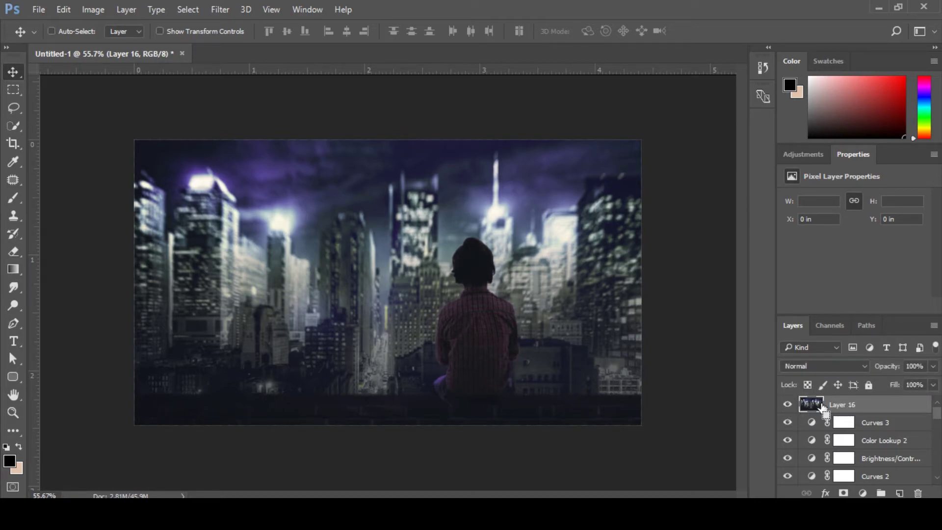
# Duplicate the stamped Layer 16 and apply a High Pass filter with a 2 pixel radius to the copy.
pyautogui.hotkey('ctrl', 'j')
pyautogui.click(220, 9)
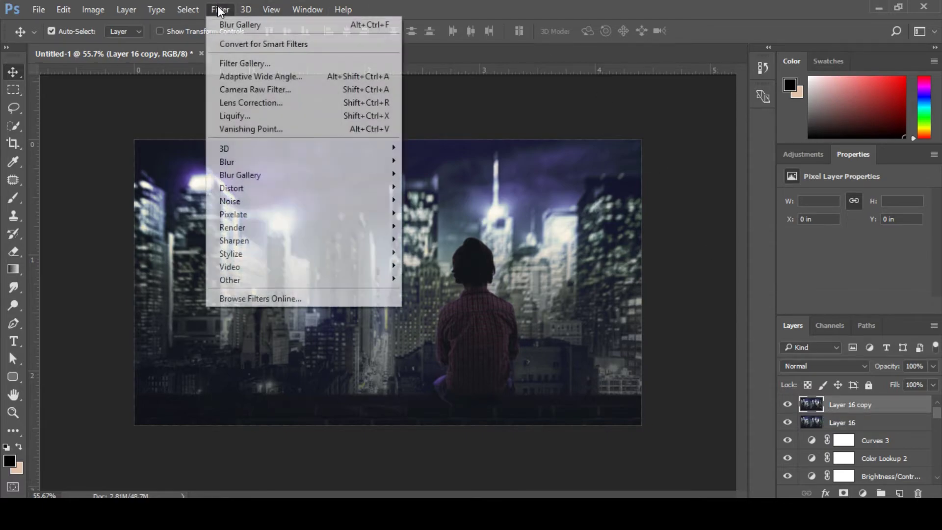
pyautogui.moveTo(261, 279)
pyautogui.click(415, 293)
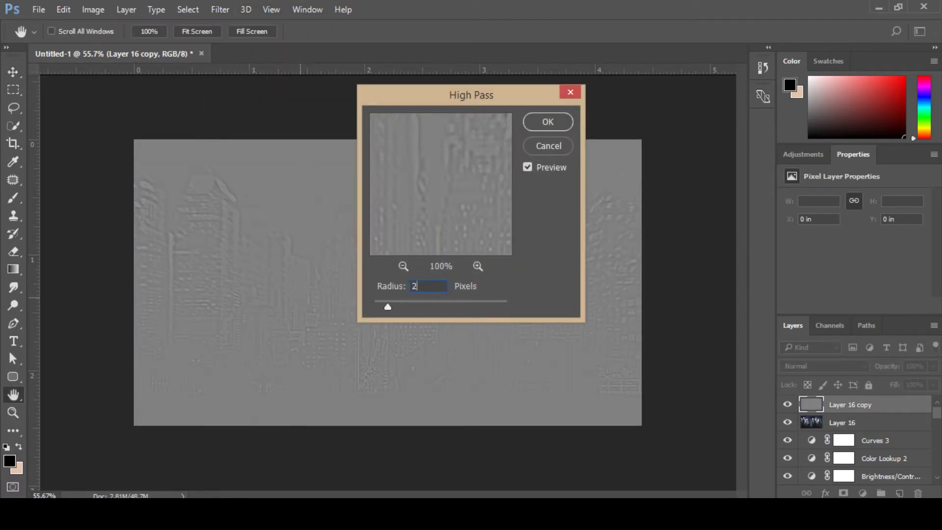
pyautogui.press('Return')
pyautogui.press('v')
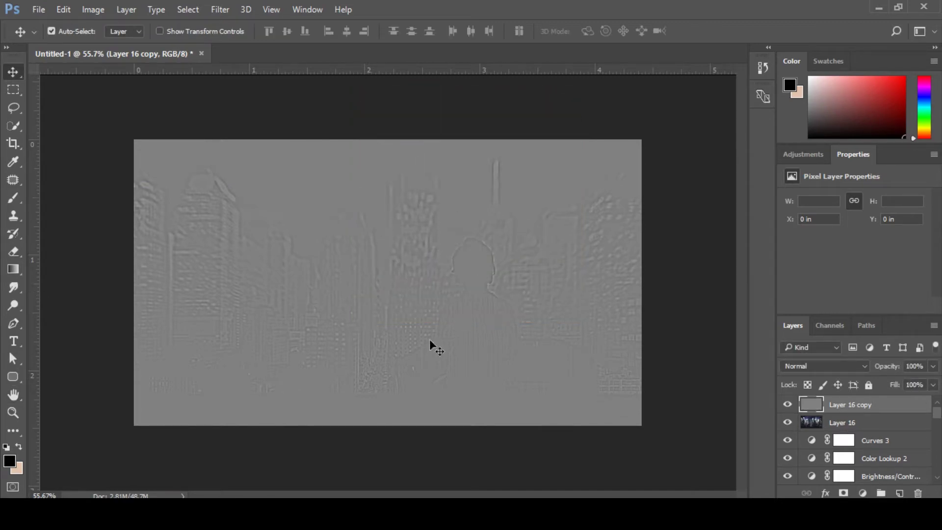
# Set the High Pass layer's blend mode to Soft Light and compare the image with and without it.
pyautogui.click(814, 370)
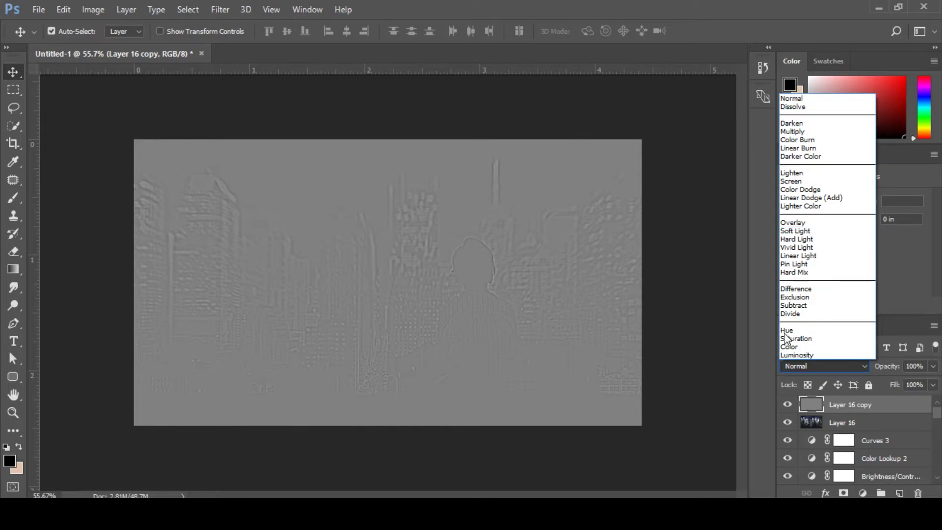
pyautogui.click(789, 235)
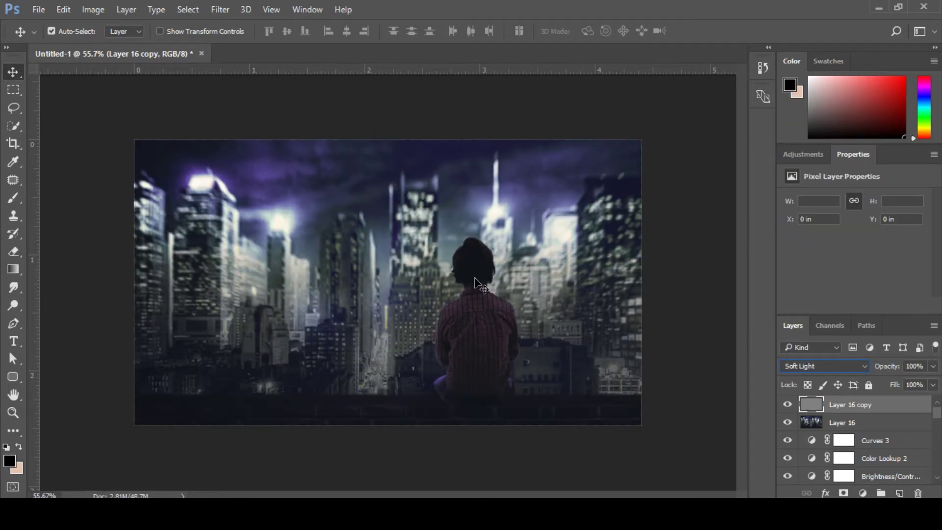
pyautogui.press('z')
pyautogui.moveTo(476, 273); pyautogui.dragTo(539, 296)
pyautogui.hotkey('ctrl', '0')
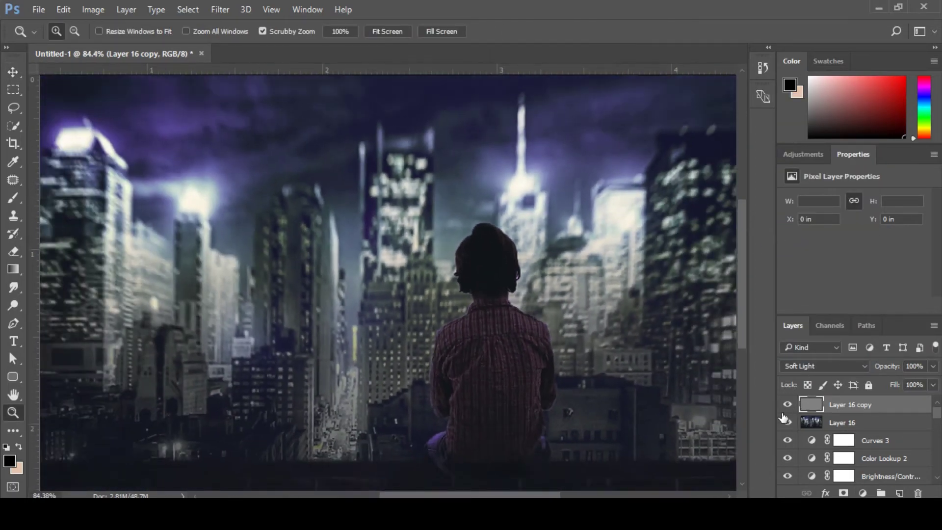
pyautogui.click(787, 405)
pyautogui.keyDown('alt'); pyautogui.click(470, 348); pyautogui.keyUp('alt')
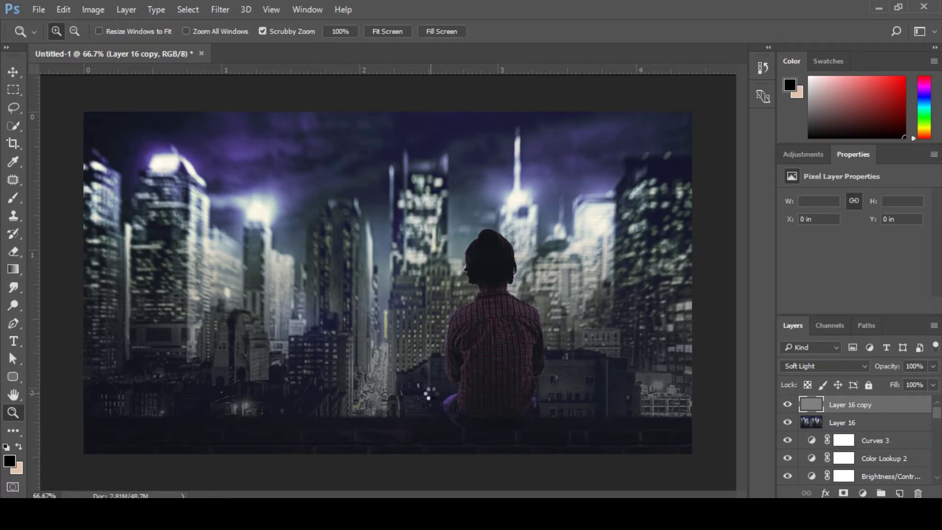
# Stamp the visible layers into a new layer and sharpen it in Camera Raw with Amount 150, Detail 100 and Masking 80.
pyautogui.click(220, 9)
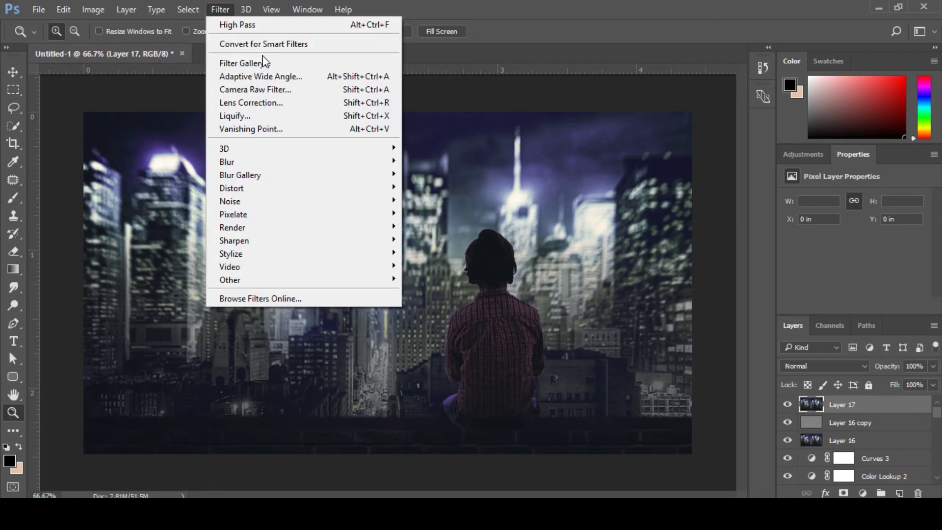
pyautogui.click(272, 89)
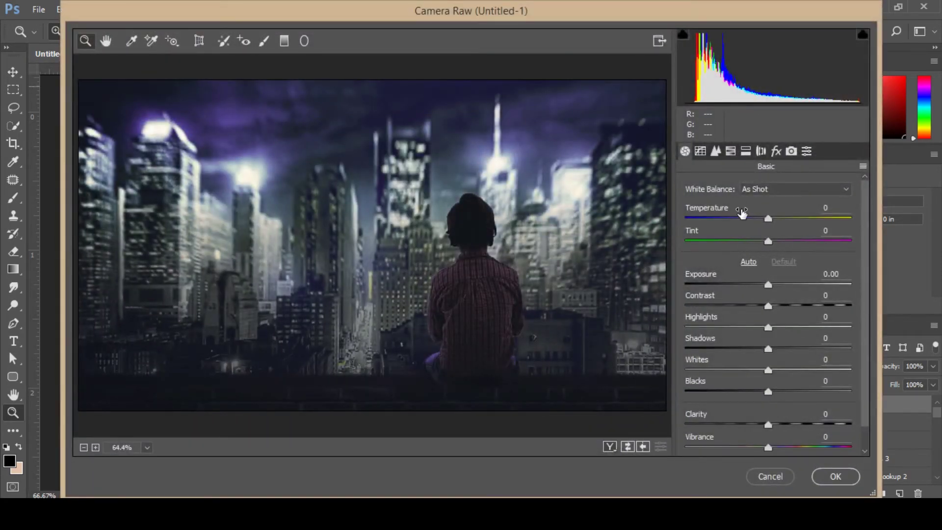
pyautogui.click(717, 152)
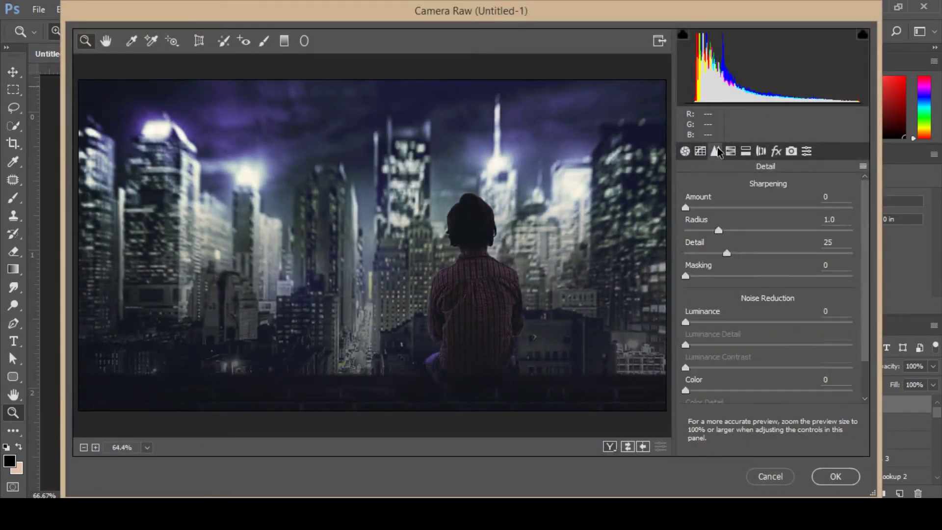
pyautogui.moveTo(699, 204); pyautogui.dragTo(913, 206)
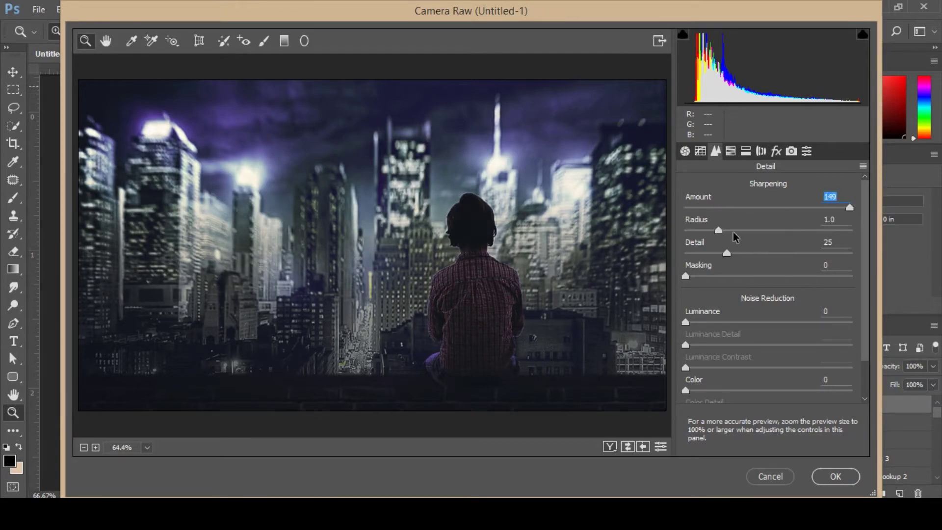
pyautogui.moveTo(727, 252); pyautogui.dragTo(857, 254)
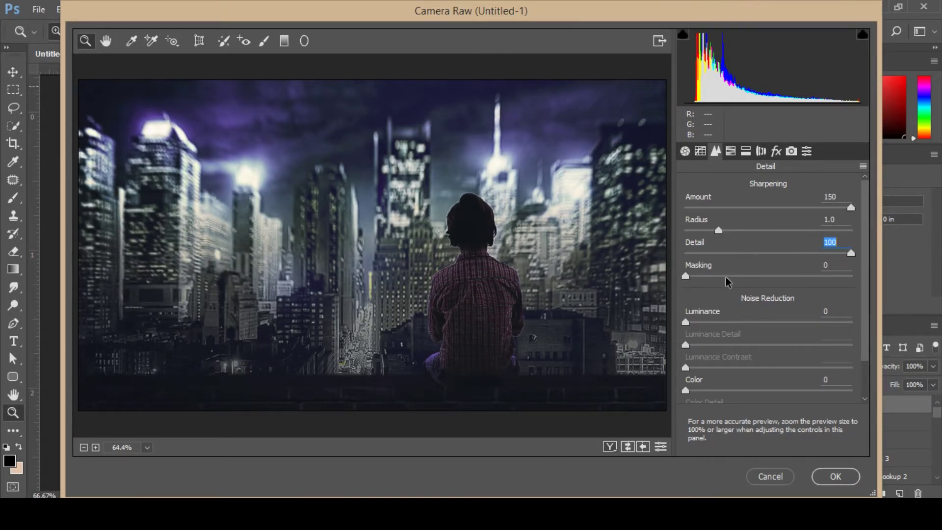
pyautogui.moveTo(686, 276); pyautogui.dragTo(818, 275)
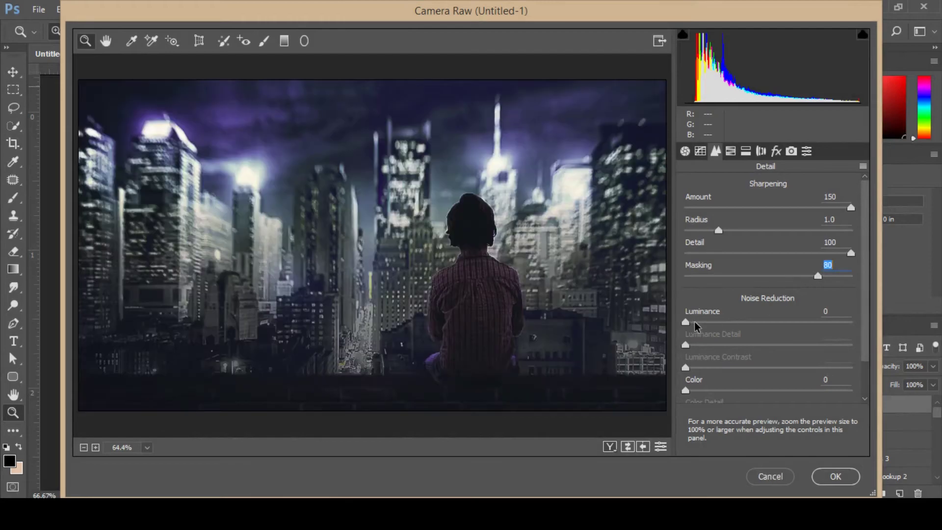
# Raise the Camera Raw noise reduction to 100 for Luminance, Luminance Detail, Luminance Contrast, Color, Color Detail and Color Smoothness.
pyautogui.moveTo(686, 322); pyautogui.dragTo(851, 322)
pyautogui.moveTo(770, 344); pyautogui.dragTo(857, 354)
pyautogui.moveTo(751, 369); pyautogui.dragTo(885, 374)
pyautogui.moveTo(762, 390); pyautogui.dragTo(882, 362)
pyautogui.scroll(-2, 781, 395)
pyautogui.moveTo(768, 368); pyautogui.dragTo(873, 365)
pyautogui.moveTo(740, 385); pyautogui.dragTo(853, 369)
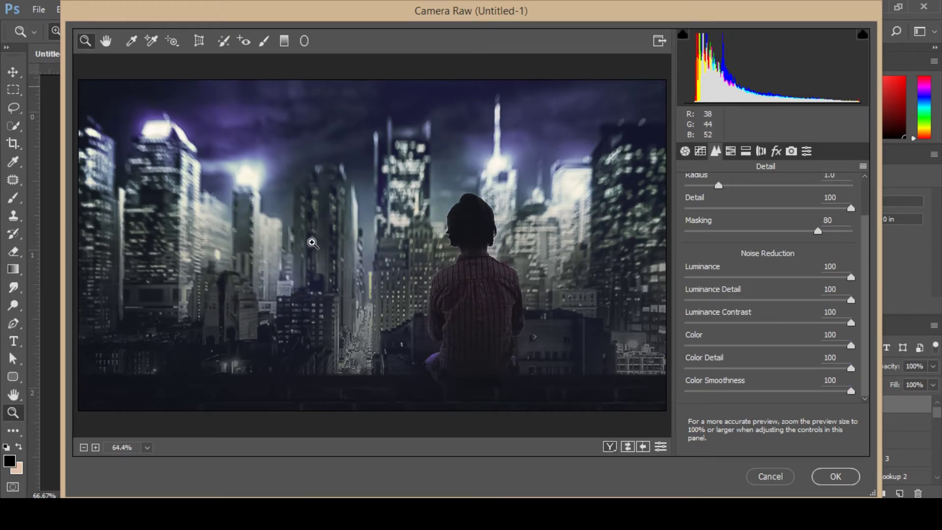
# Inspect the boy and the buildings in the preview at up to 200% and apply the Camera Raw filter.
pyautogui.click(616, 217)
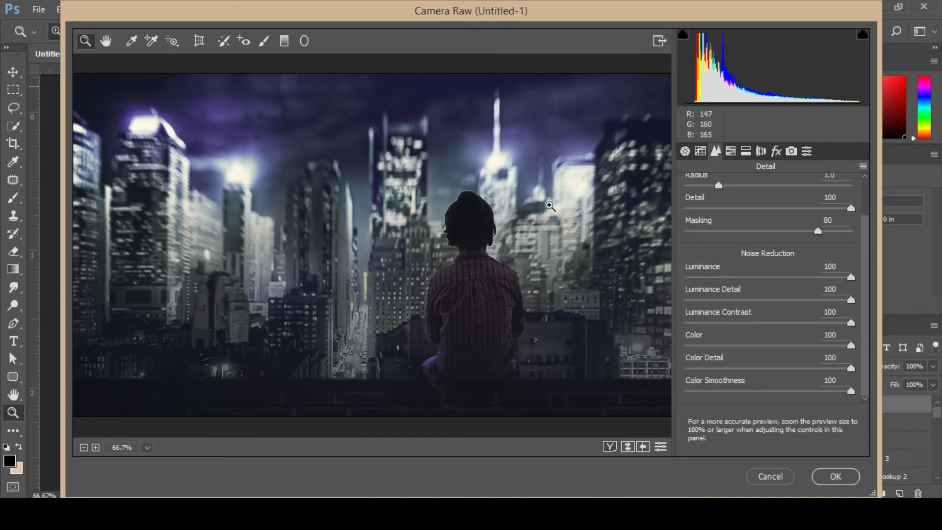
pyautogui.click(557, 205)
pyautogui.moveTo(452, 314); pyautogui.dragTo(509, 214)
pyautogui.moveTo(477, 264); pyautogui.dragTo(609, 302)
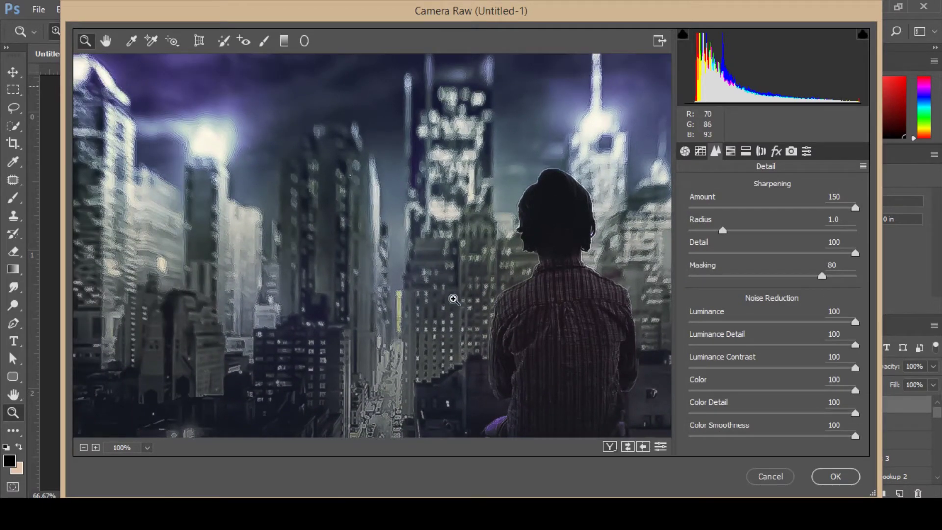
pyautogui.click(366, 257)
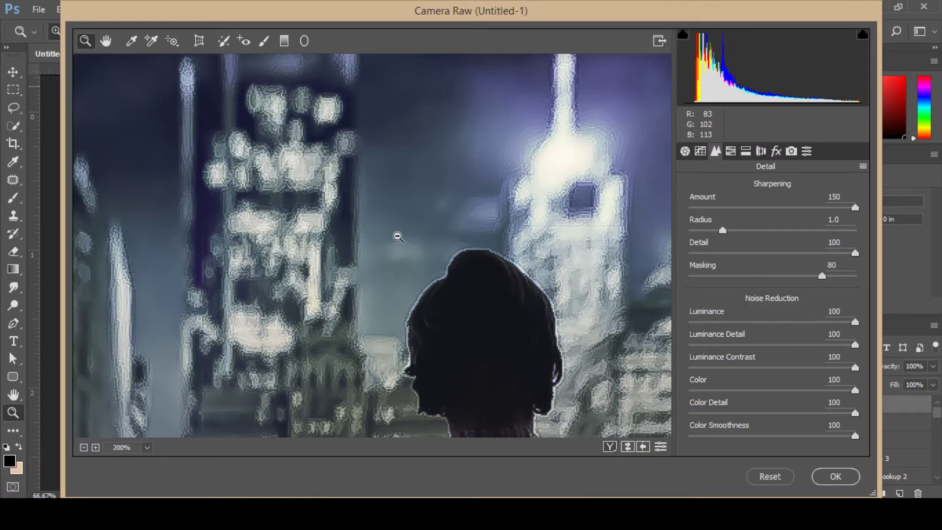
pyautogui.keyDown('alt'); pyautogui.click(398, 236); pyautogui.keyUp('alt')
pyautogui.keyDown('alt'); pyautogui.click(399, 237); pyautogui.keyUp('alt')
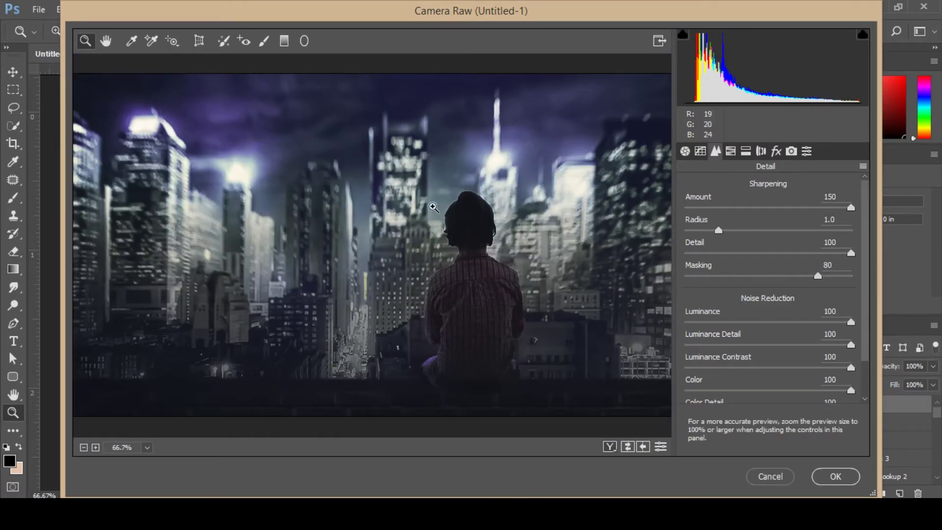
pyautogui.click(835, 477)
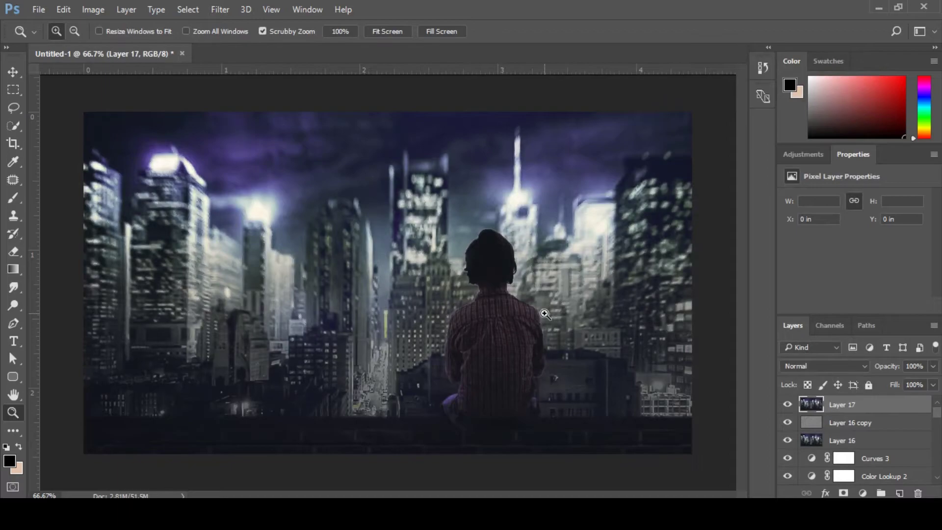
# Add an empty layer above Layer 17 and prepare a 7 px brush with 17% hardness for the boy's head outline.
pyautogui.moveTo(515, 286); pyautogui.dragTo(516, 328)
pyautogui.click(900, 493)
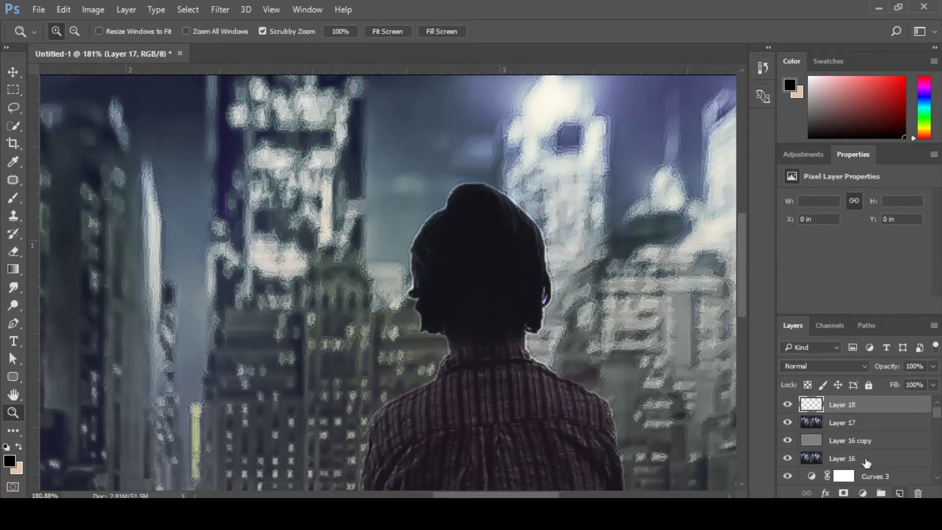
pyautogui.moveTo(498, 208); pyautogui.dragTo(547, 223)
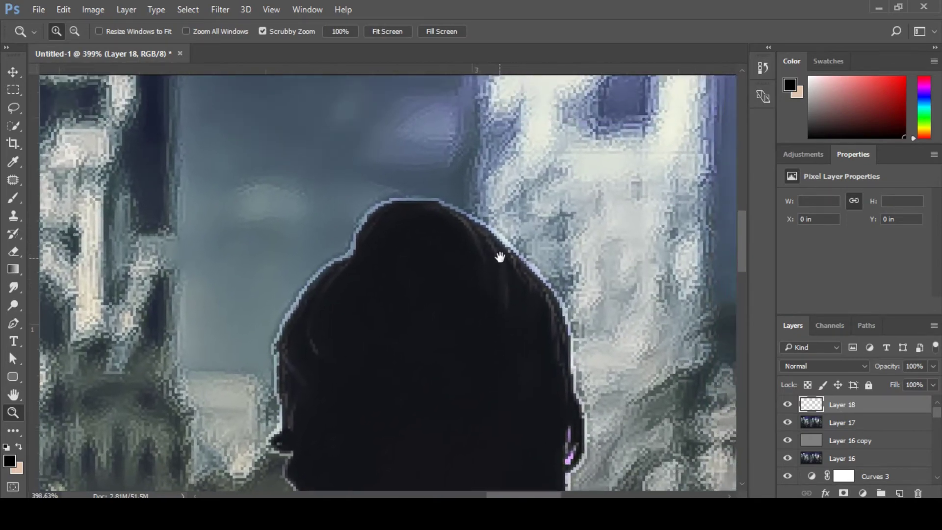
pyautogui.press('b')
pyautogui.press('[')
pyautogui.press('[')
pyautogui.press('[')
pyautogui.press('[')
pyautogui.press('[')
pyautogui.press('[')
pyautogui.press('[')
pyautogui.press('[')
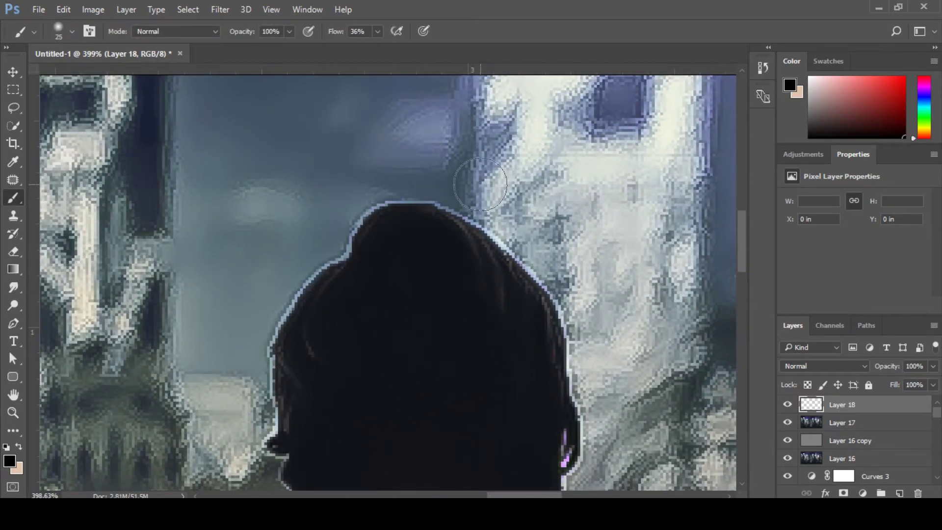
pyautogui.rightClick(348, 131)
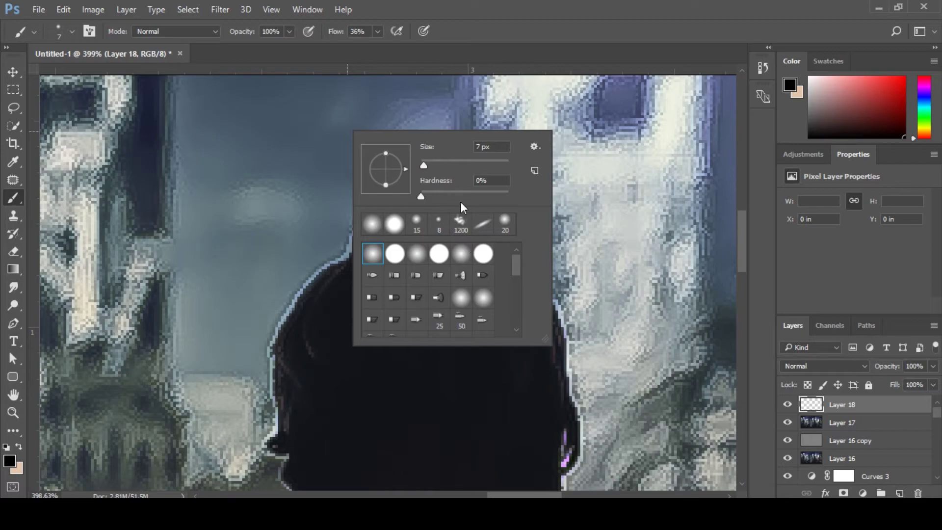
pyautogui.press('Escape')
pyautogui.rightClick(452, 143)
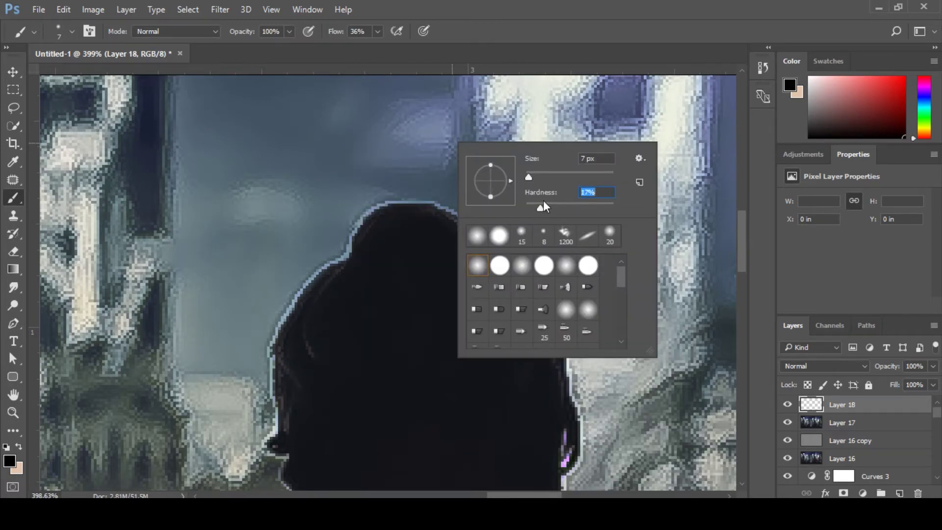
pyautogui.press('Return')
# Set the brush to paint in white with Color Dodge mode at 57% opacity.
pyautogui.click(19, 447)
pyautogui.click(10, 460)
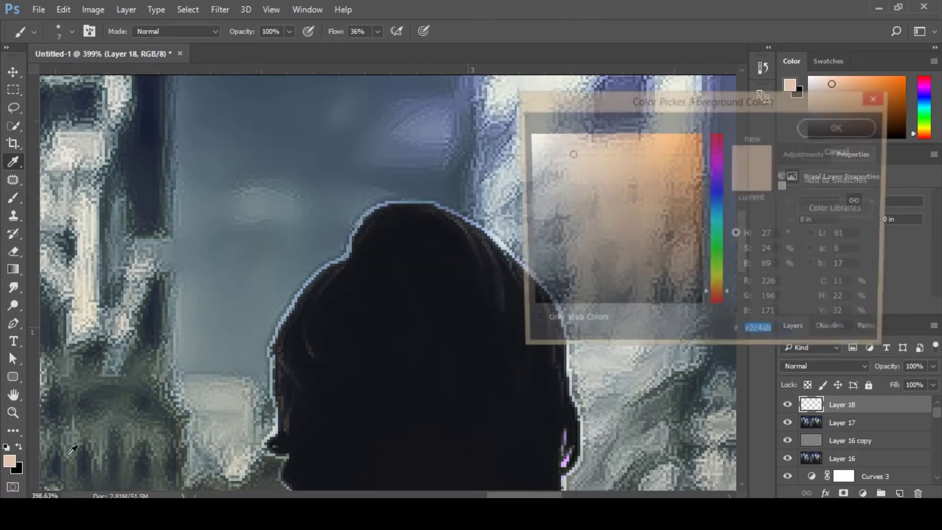
pyautogui.click(527, 134)
pyautogui.click(840, 127)
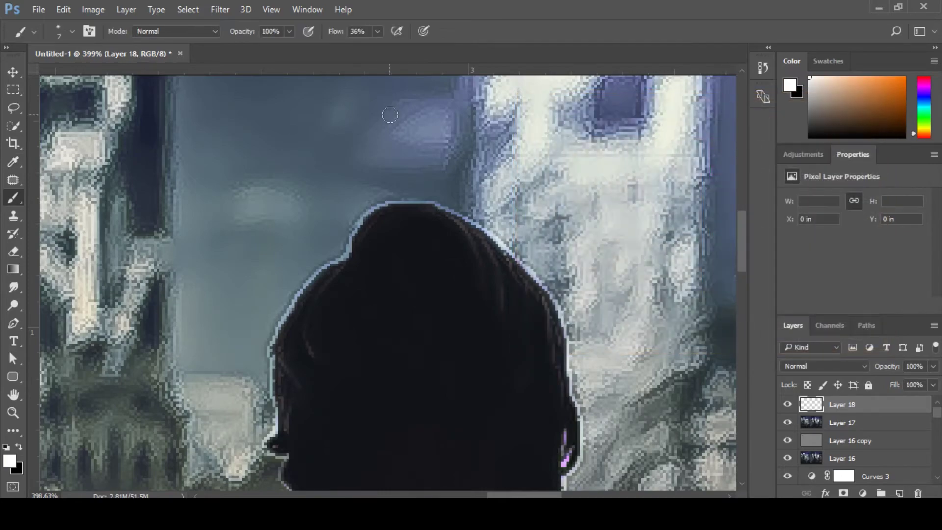
pyautogui.click(162, 31)
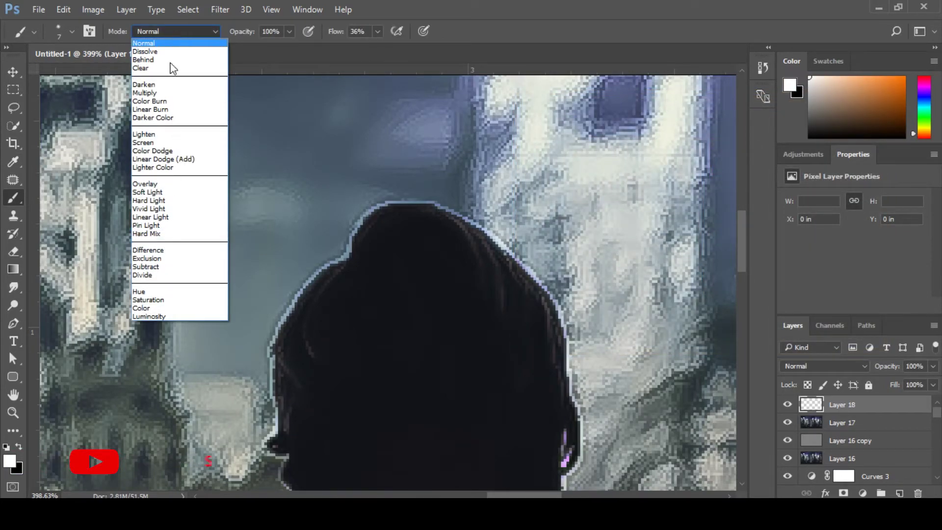
pyautogui.click(157, 151)
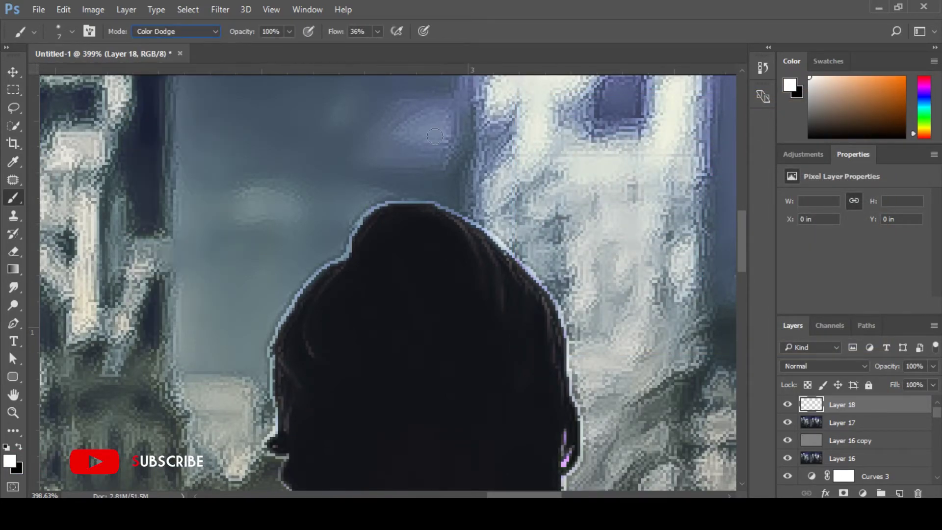
pyautogui.press('5')
pyautogui.press('7')
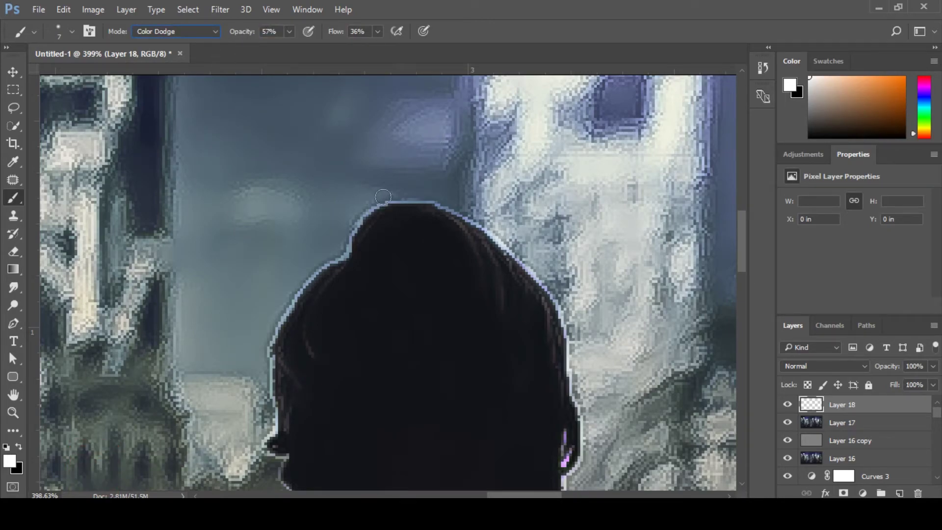
# Undo the trial stroke beside the boy's hair and set the brush to 3 px, 25% opacity and 24% flow.
pyautogui.moveTo(384, 197); pyautogui.dragTo(354, 259)
pyautogui.hotkey('ctrl', 'z')
pyautogui.moveTo(241, 31); pyautogui.dragTo(227, 32)
pyautogui.moveTo(330, 35); pyautogui.dragTo(326, 35)
pyautogui.hotkey('ctrl', 'space')
pyautogui.moveTo(362, 191); pyautogui.dragTo(394, 199)
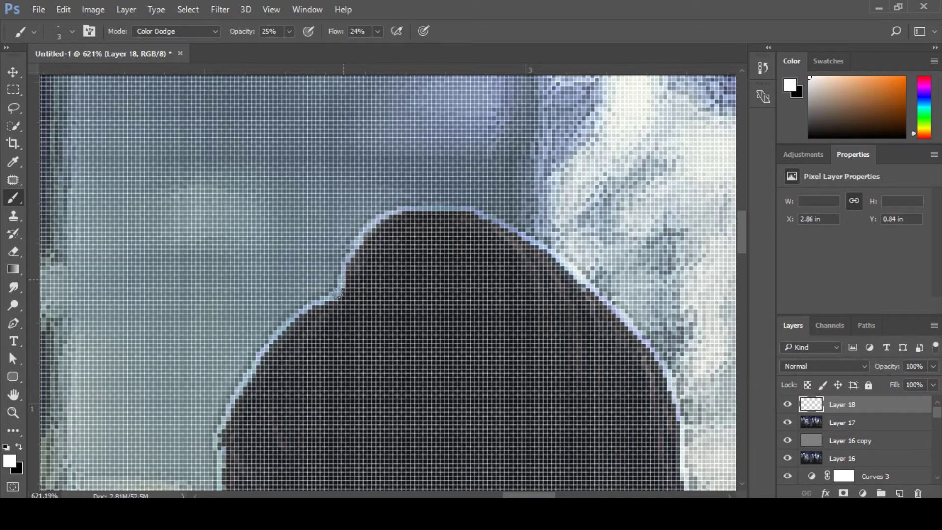
# Trace rim light along the left outline of the boy's head, neck and shoulder with the 3 px brush, undoing the last stroke.
pyautogui.moveTo(306, 307); pyautogui.dragTo(337, 199)
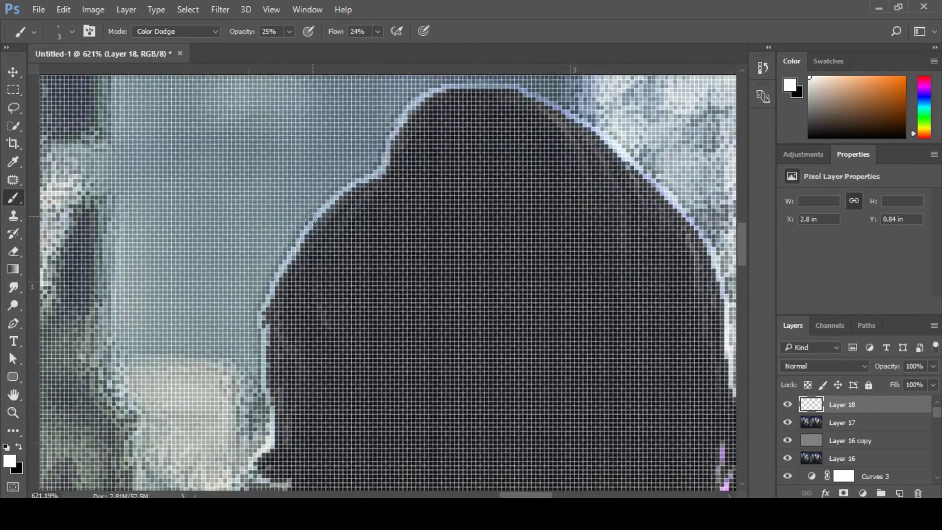
pyautogui.moveTo(261, 317); pyautogui.dragTo(291, 175)
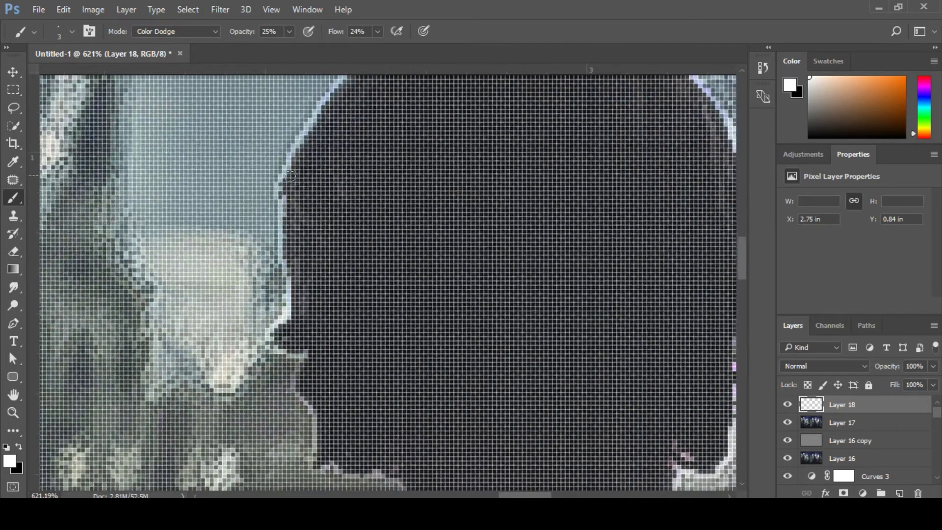
pyautogui.moveTo(306, 367); pyautogui.dragTo(339, 195)
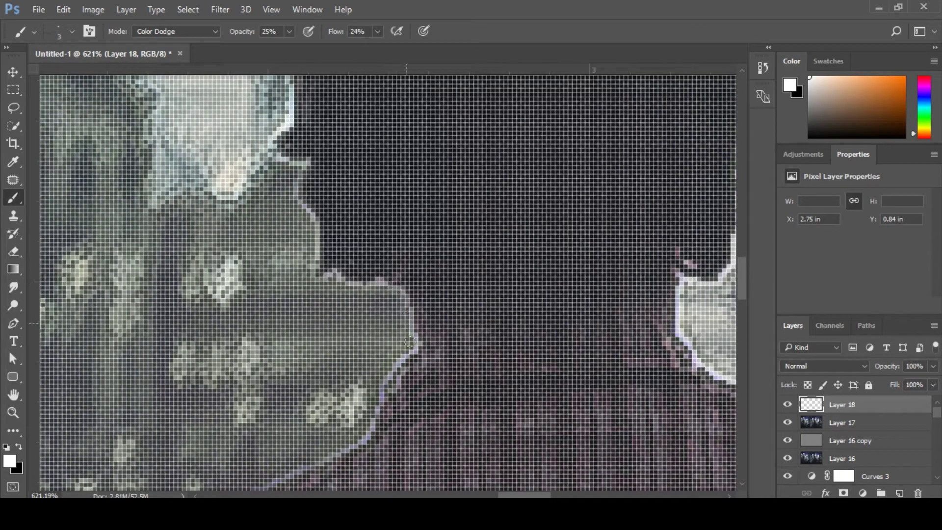
pyautogui.moveTo(410, 306)
pyautogui.mouseDown()
pyautogui.moveTo(450, 206)
pyautogui.moveTo(391, 254)
pyautogui.mouseUp()
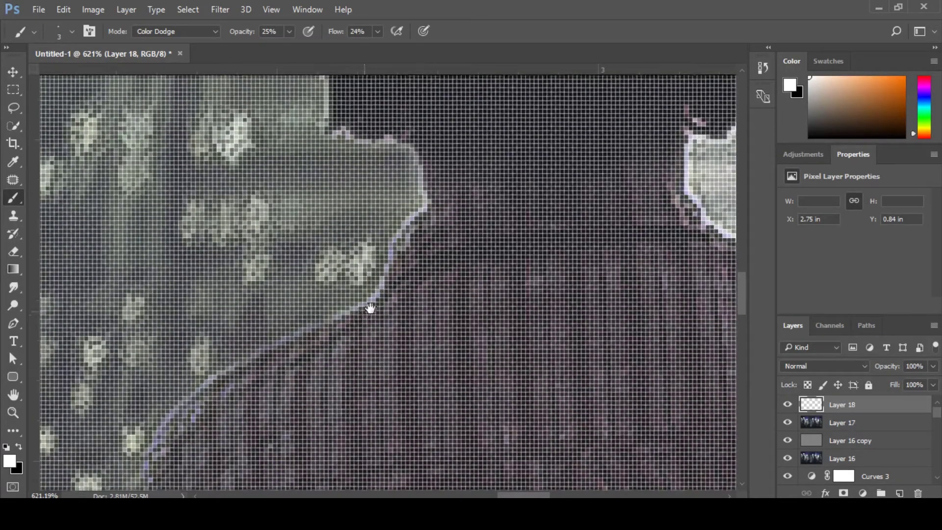
pyautogui.moveTo(369, 306)
pyautogui.mouseDown()
pyautogui.moveTo(477, 188)
pyautogui.moveTo(377, 232)
pyautogui.mouseUp()
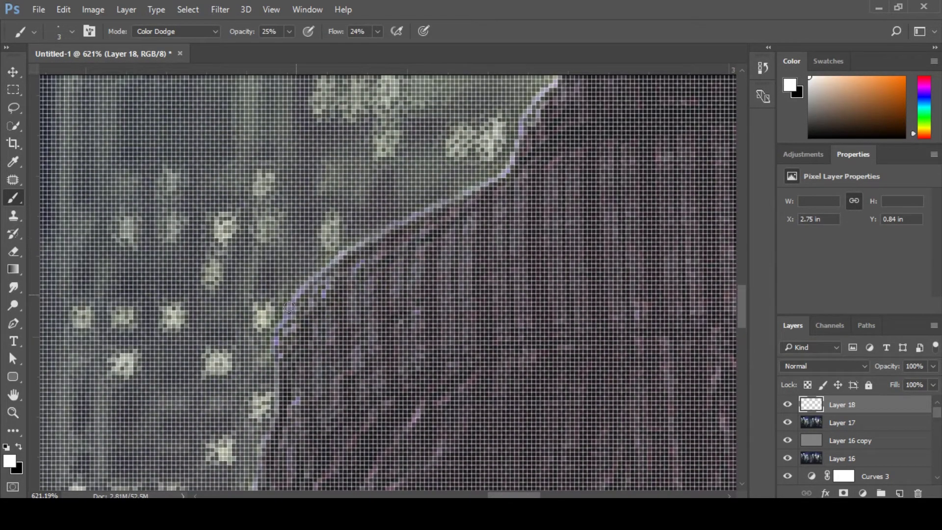
pyautogui.moveTo(400, 320); pyautogui.dragTo(300, 319)
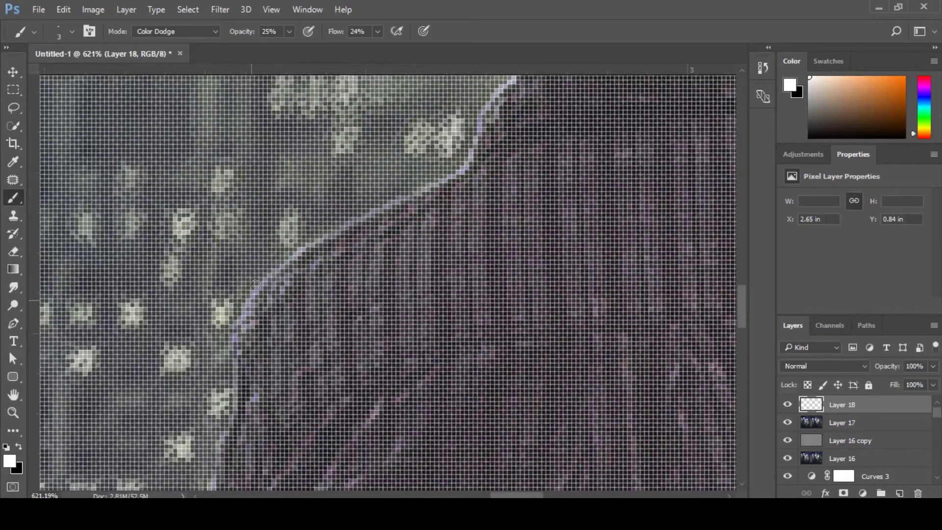
pyautogui.hotkey('ctrl', 'z')
# Enlarge the brush to 7 px and paint a soft highlight along the boy's left shoulder and neck edge.
pyautogui.moveTo(248, 316); pyautogui.dragTo(406, 226)
pyautogui.moveTo(276, 288); pyautogui.dragTo(463, 183)
pyautogui.moveTo(521, 151); pyautogui.dragTo(497, 253)
pyautogui.moveTo(412, 303); pyautogui.dragTo(490, 223)
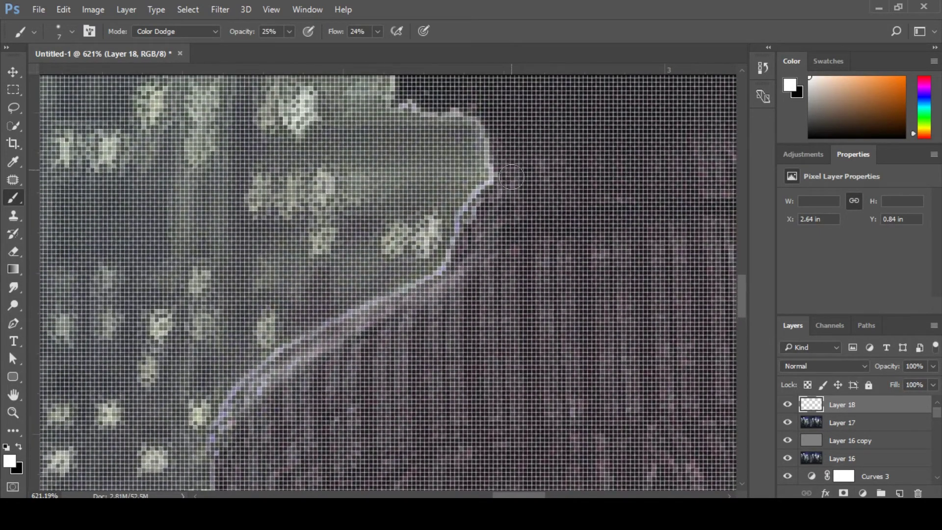
pyautogui.moveTo(457, 256); pyautogui.dragTo(485, 197)
pyautogui.moveTo(460, 237)
pyautogui.mouseDown()
pyautogui.moveTo(493, 176)
pyautogui.moveTo(501, 238)
pyautogui.moveTo(487, 169)
pyautogui.mouseUp()
pyautogui.moveTo(484, 227); pyautogui.dragTo(440, 159)
pyautogui.moveTo(533, 196)
pyautogui.mouseDown()
pyautogui.moveTo(519, 209)
pyautogui.moveTo(467, 242)
pyautogui.mouseUp()
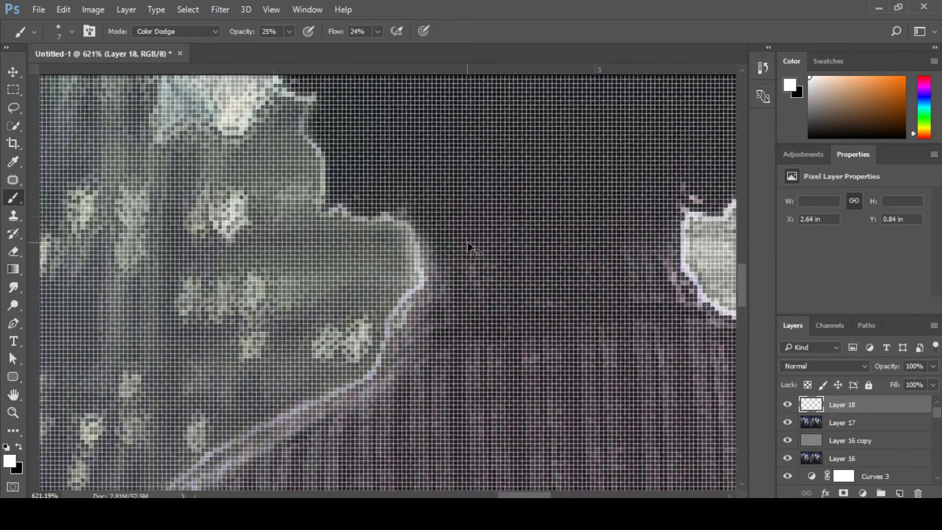
# Load the boy's outline as a selection and paint rim light inside it around the left side of the neck.
pyautogui.moveTo(938, 413)
pyautogui.mouseDown()
pyautogui.moveTo(940, 437)
pyautogui.moveTo(937, 411)
pyautogui.mouseUp()
pyautogui.keyDown('ctrl'); pyautogui.click(816, 432); pyautogui.keyUp('ctrl')
pyautogui.moveTo(426, 269)
pyautogui.mouseDown()
pyautogui.moveTo(415, 223)
pyautogui.moveTo(331, 207)
pyautogui.moveTo(373, 302)
pyautogui.moveTo(338, 256)
pyautogui.moveTo(315, 166)
pyautogui.mouseUp()
pyautogui.moveTo(352, 215); pyautogui.dragTo(357, 287)
pyautogui.moveTo(327, 259); pyautogui.dragTo(260, 211)
pyautogui.moveTo(521, 234); pyautogui.dragTo(137, 227)
# Paint rim light inside the selection along the right side of the neck, the right shoulder and the upper arm.
pyautogui.moveTo(378, 284); pyautogui.dragTo(396, 289)
pyautogui.moveTo(407, 233)
pyautogui.mouseDown()
pyautogui.moveTo(366, 353)
pyautogui.moveTo(338, 360)
pyautogui.moveTo(324, 395)
pyautogui.mouseUp()
pyautogui.moveTo(403, 422); pyautogui.dragTo(368, 293)
pyautogui.moveTo(287, 252)
pyautogui.mouseDown()
pyautogui.moveTo(300, 319)
pyautogui.moveTo(388, 378)
pyautogui.mouseUp()
pyautogui.moveTo(447, 372); pyautogui.dragTo(396, 288)
pyautogui.moveTo(248, 223)
pyautogui.mouseDown()
pyautogui.moveTo(304, 275)
pyautogui.moveTo(466, 364)
pyautogui.moveTo(458, 360)
pyautogui.moveTo(518, 408)
pyautogui.moveTo(544, 467)
pyautogui.moveTo(524, 347)
pyautogui.moveTo(543, 349)
pyautogui.moveTo(537, 343)
pyautogui.mouseUp()
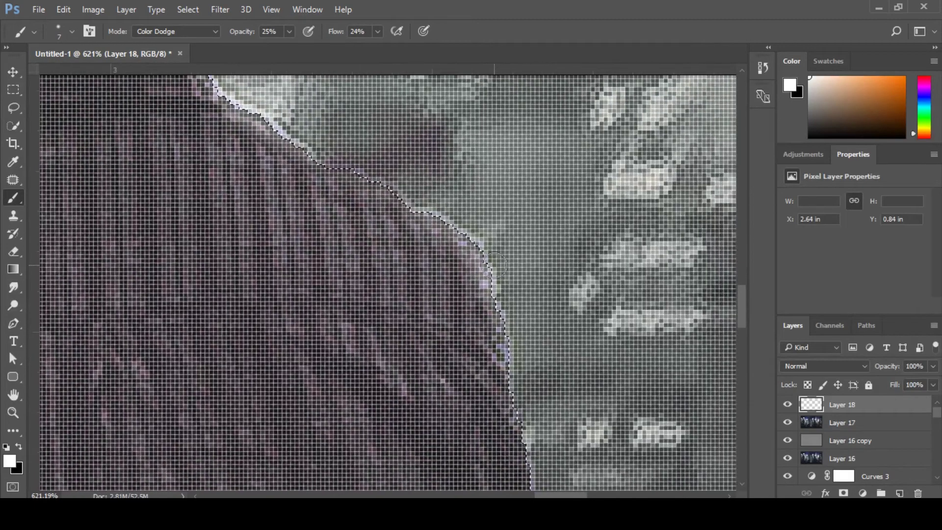
pyautogui.moveTo(539, 421)
pyautogui.mouseDown()
pyautogui.moveTo(538, 316)
pyautogui.moveTo(506, 290)
pyautogui.mouseUp()
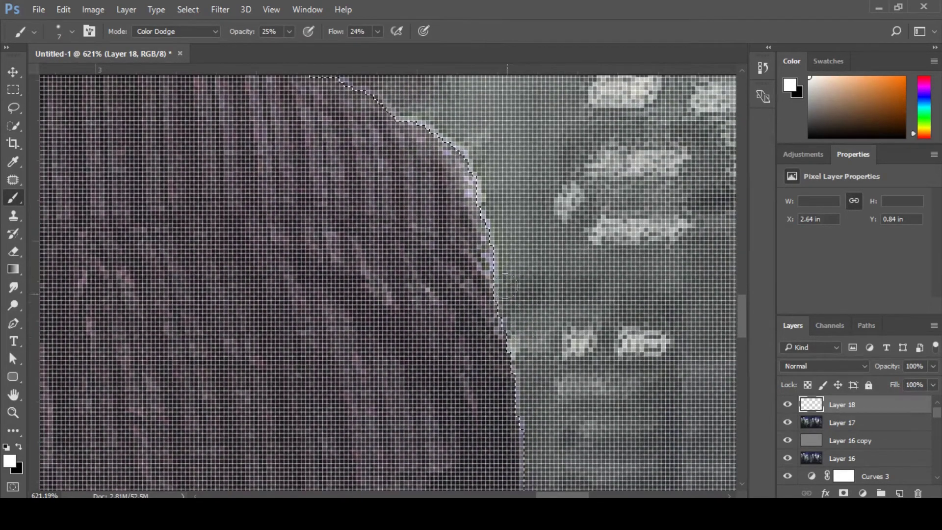
pyautogui.moveTo(532, 391); pyautogui.dragTo(519, 342)
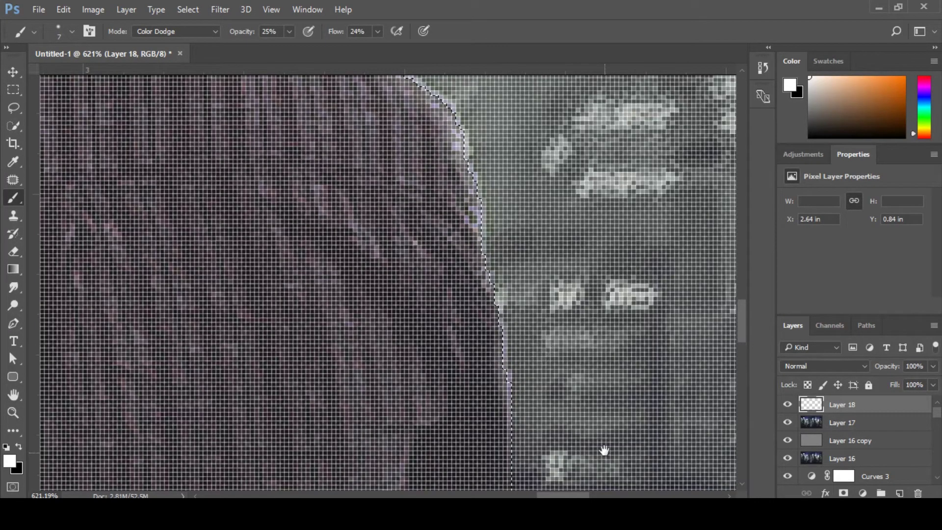
# Paint rim light inside the selection up the right side of the boy's head to the crown.
pyautogui.moveTo(382, 132); pyautogui.dragTo(580, 408)
pyautogui.moveTo(400, 228); pyautogui.dragTo(541, 408)
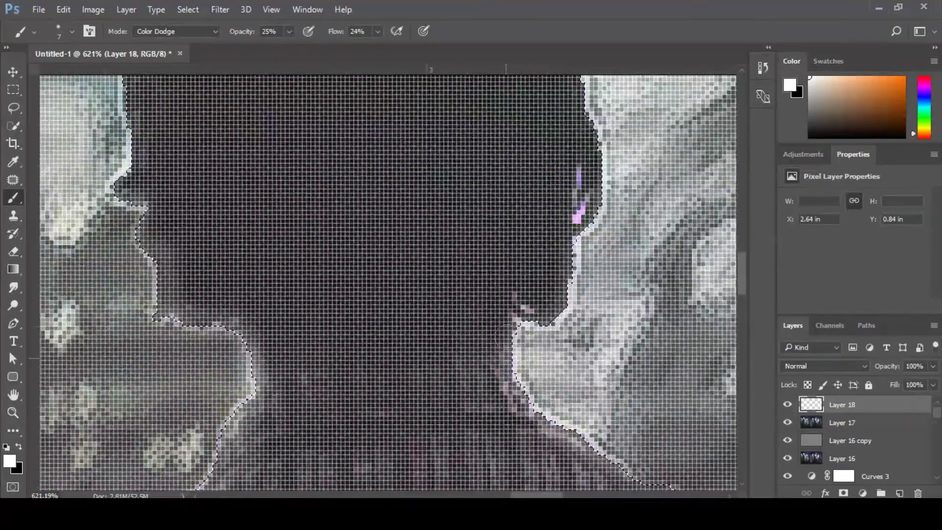
pyautogui.moveTo(602, 189); pyautogui.dragTo(602, 307)
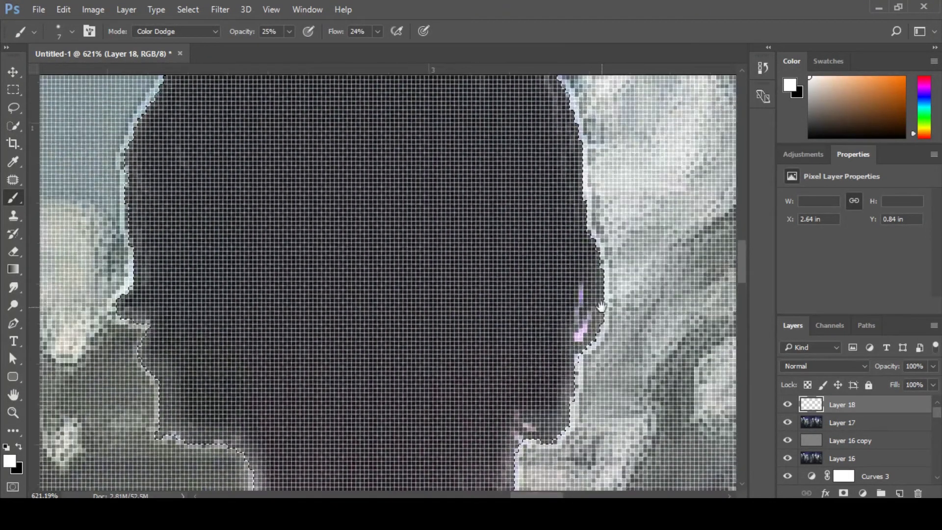
pyautogui.moveTo(594, 197); pyautogui.dragTo(602, 314)
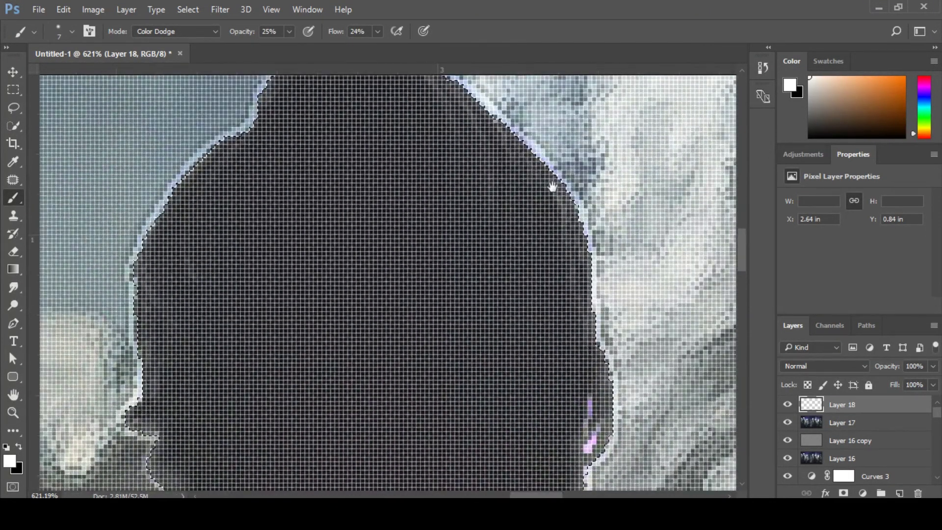
pyautogui.moveTo(545, 185); pyautogui.dragTo(557, 285)
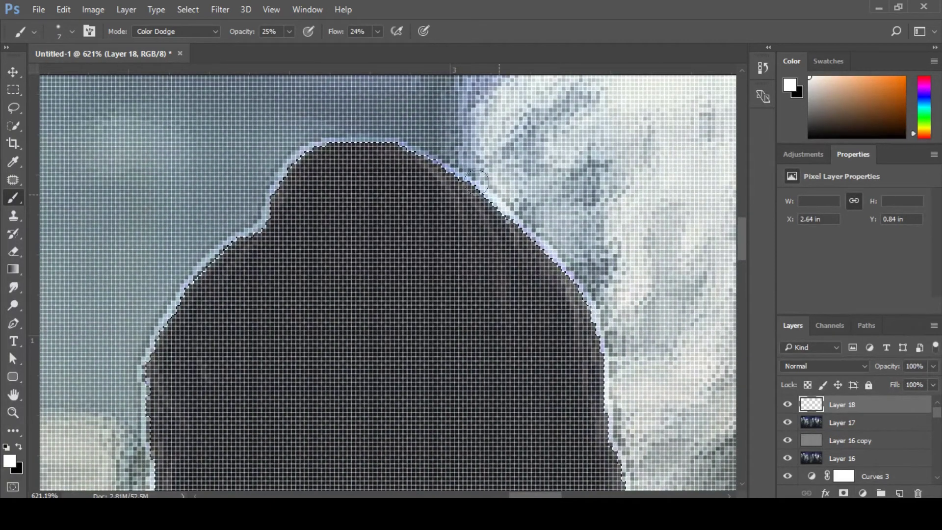
pyautogui.moveTo(401, 143); pyautogui.dragTo(335, 135)
# Compare the image with and without the rim light on Layer 18 at about 111% zoom.
pyautogui.press('z')
pyautogui.moveTo(340, 238); pyautogui.dragTo(312, 246)
pyautogui.moveTo(385, 296)
pyautogui.mouseDown()
pyautogui.moveTo(377, 301)
pyautogui.moveTo(414, 311)
pyautogui.moveTo(543, 307)
pyautogui.moveTo(507, 311)
pyautogui.mouseUp()
pyautogui.press('b')
pyautogui.click(791, 405)
pyautogui.click(791, 405)
pyautogui.click(791, 406)
pyautogui.click(791, 405)
pyautogui.click(791, 405)
pyautogui.click(791, 405)
pyautogui.click(791, 405)
pyautogui.click(792, 405)
pyautogui.click(791, 405)
pyautogui.click(791, 405)
pyautogui.click(792, 406)
pyautogui.click(791, 406)
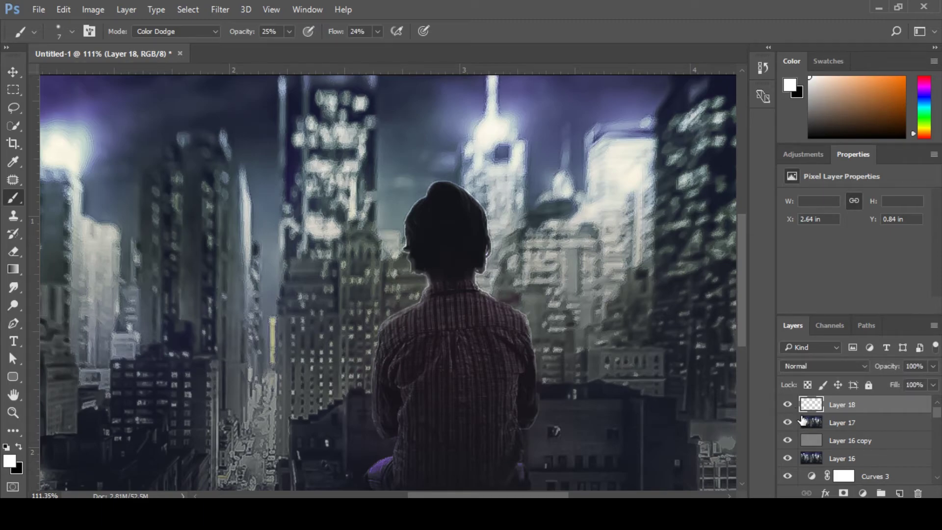
# Reload the BOY MAIN outline as a selection and paint rim light along both shoulders and arms with a 10 px brush.
pyautogui.scroll(-6, 938, 423)
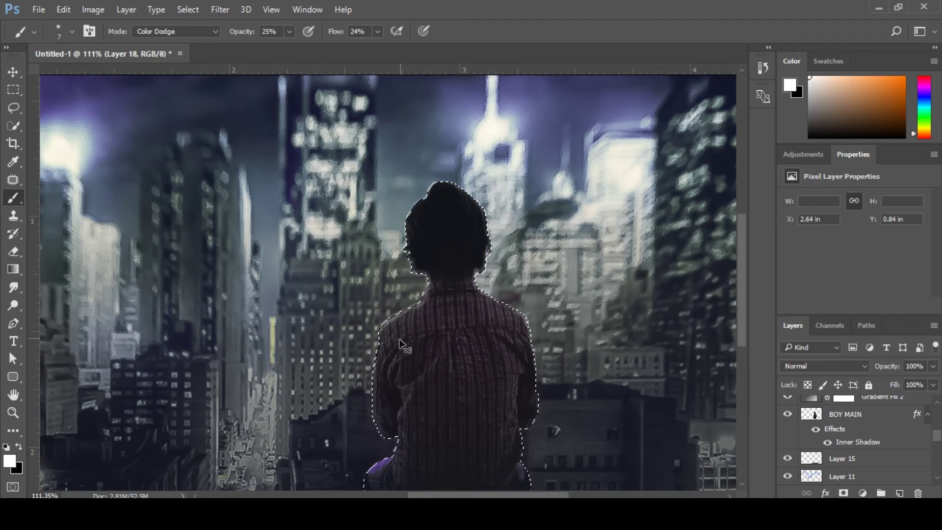
pyautogui.press('z')
pyautogui.click(413, 347)
pyautogui.press('b')
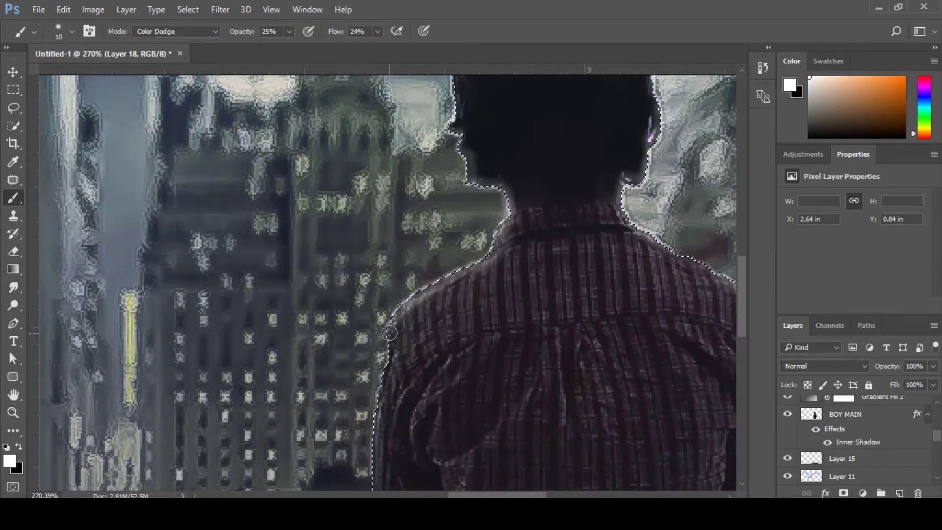
pyautogui.scroll(-3, 383, 383)
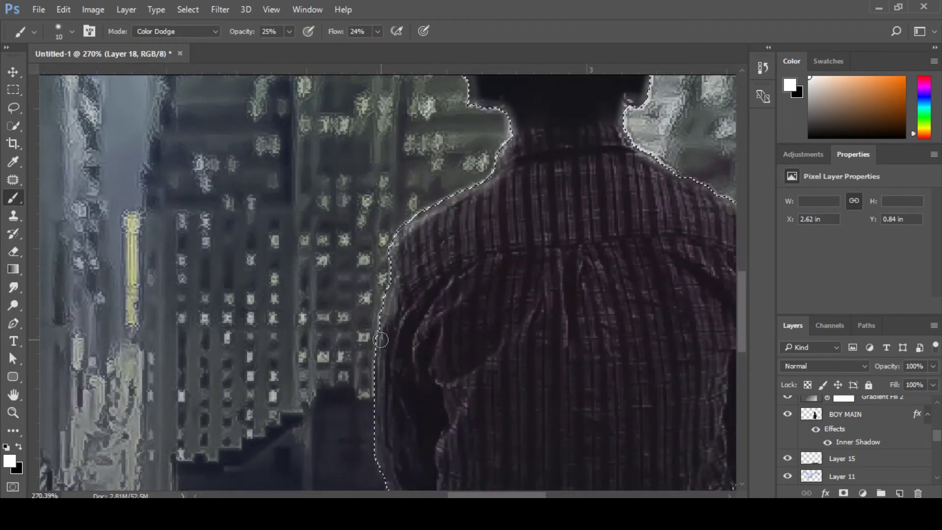
pyautogui.hscroll(5, 427, 423)
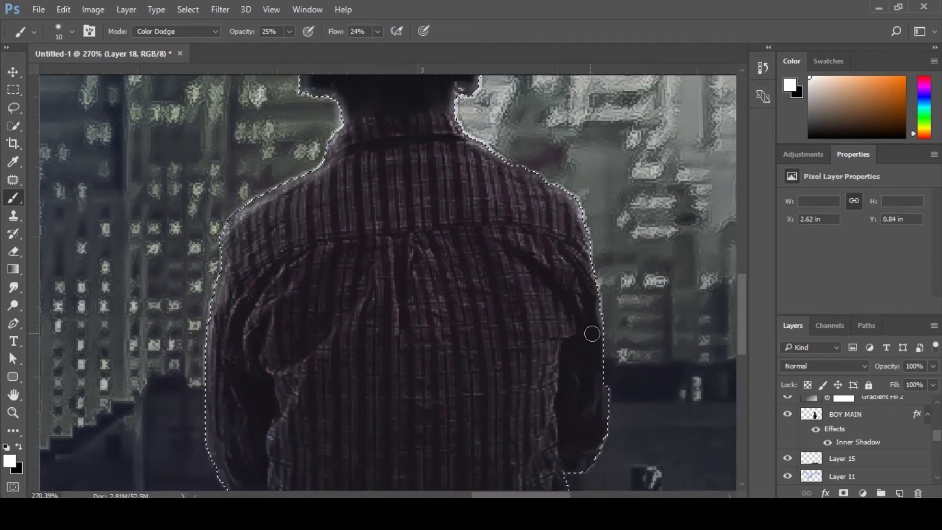
pyautogui.press('z')
pyautogui.scroll(-6, 522, 364)
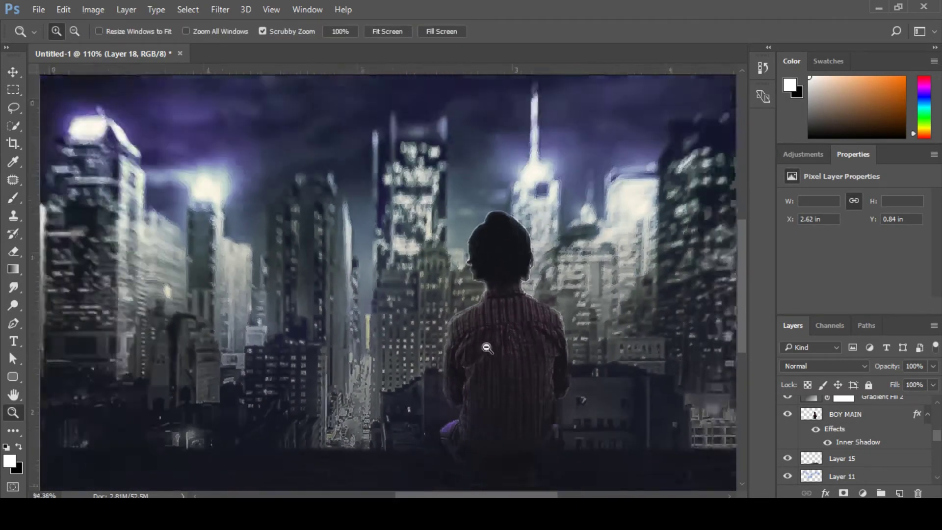
# Duplicate Layer 18 twice to strengthen the rim light around the boy.
pyautogui.scroll(5, 845, 428)
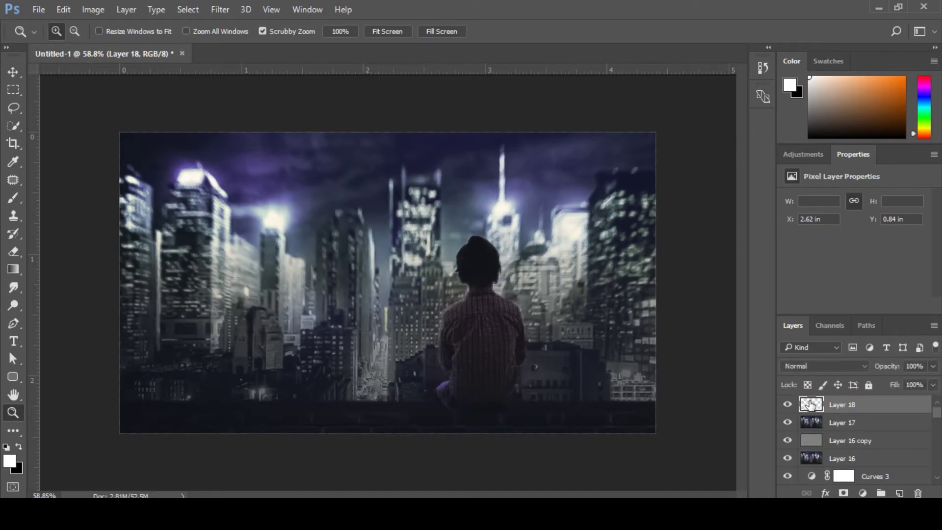
pyautogui.hotkey('ctrl', 'j')
pyautogui.click(495, 322)
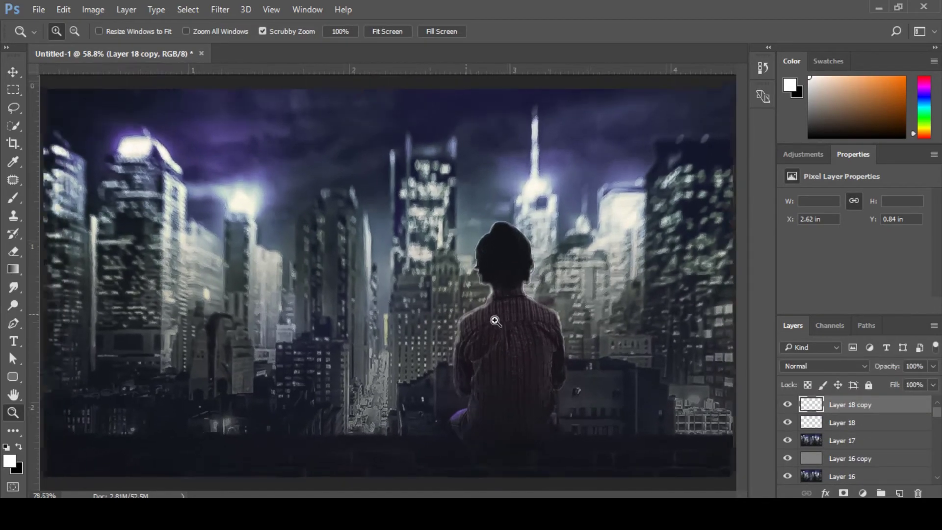
pyautogui.hotkey('ctrl', 'j')
pyautogui.moveTo(548, 326); pyautogui.dragTo(534, 326)
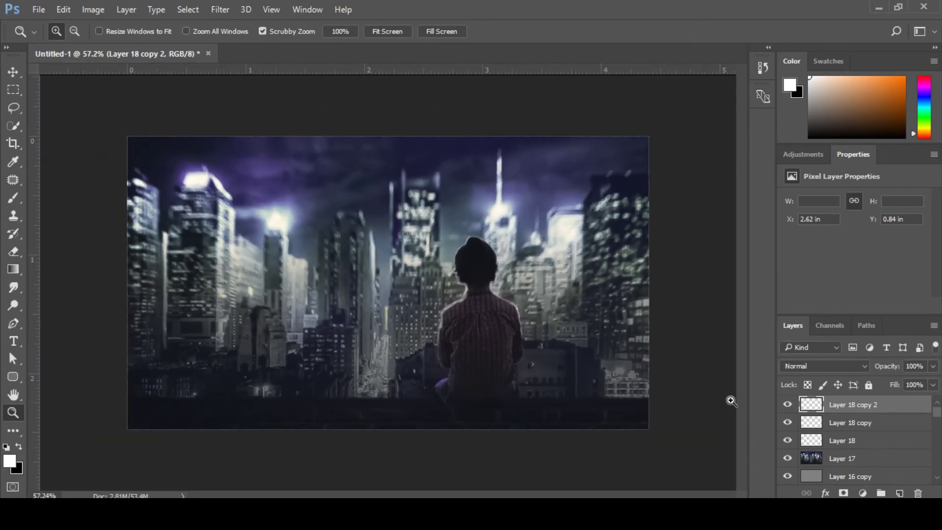
pyautogui.moveTo(473, 248); pyautogui.dragTo(687, 407)
# Merge the three rim-light layers into one and set it to 81% opacity and 92% fill.
pyautogui.keyDown('shift'); pyautogui.click(876, 436); pyautogui.keyUp('shift')
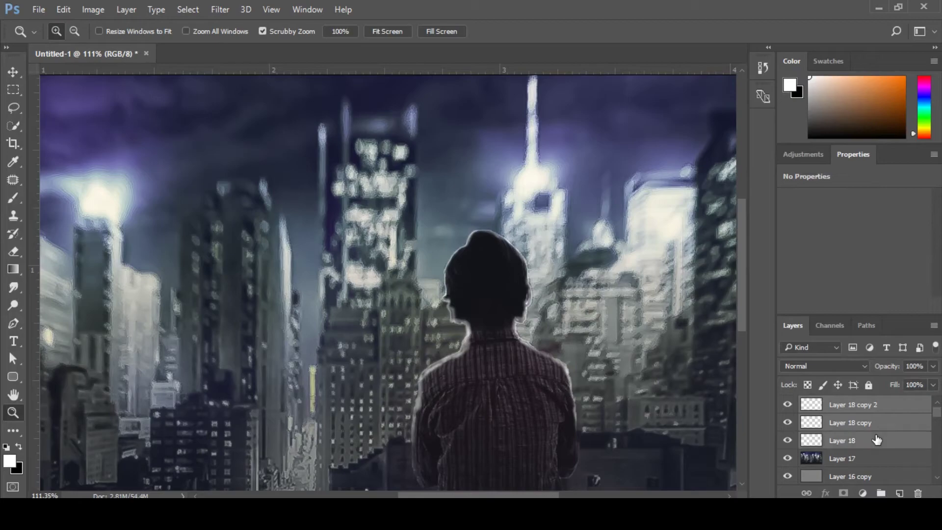
pyautogui.hotkey('ctrl', 'e')
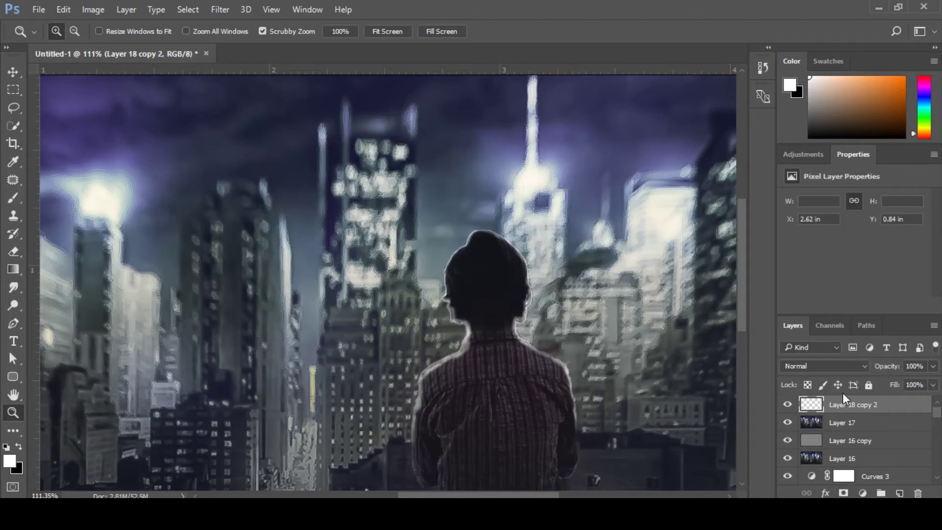
pyautogui.moveTo(899, 369); pyautogui.dragTo(898, 373)
pyautogui.moveTo(898, 387); pyautogui.dragTo(894, 389)
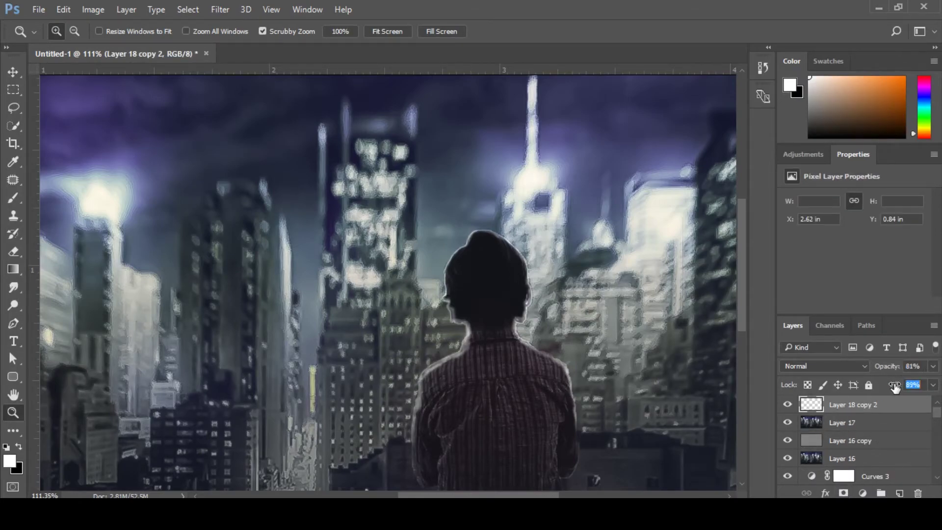
pyautogui.scroll(-5, 555, 357)
# Add an empty layer above the merged rim light and brush a soft white glow along the boy's purple left knee.
pyautogui.scroll(8, 555, 357)
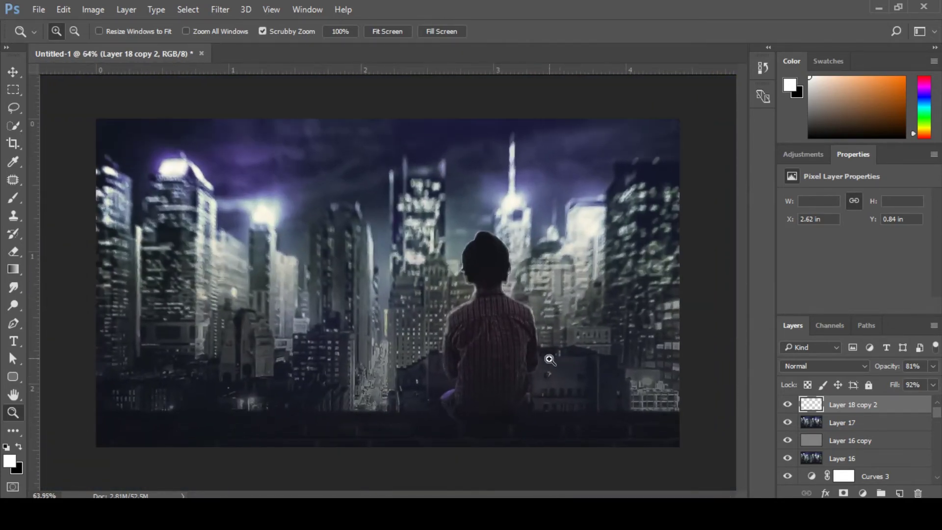
pyautogui.press('b')
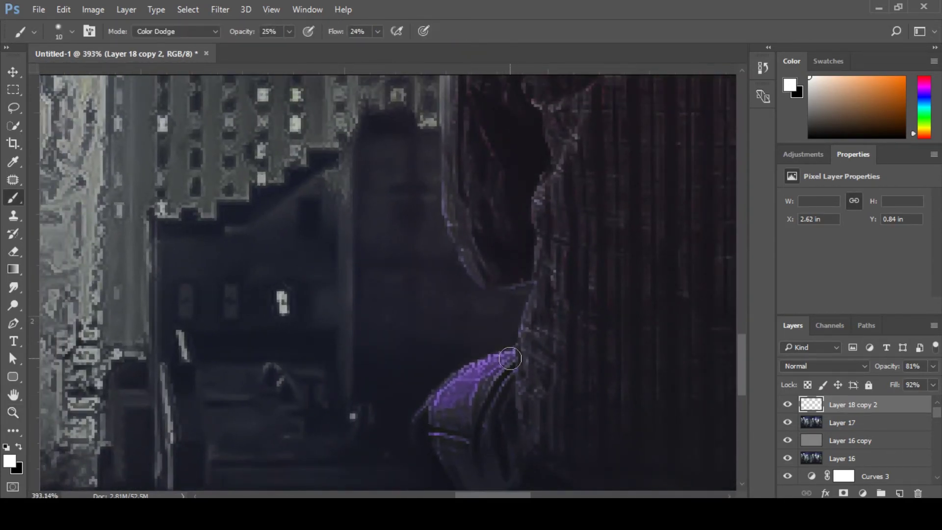
pyautogui.click(900, 494)
pyautogui.click(505, 344)
pyautogui.moveTo(464, 377); pyautogui.dragTo(449, 385)
pyautogui.moveTo(512, 351); pyautogui.dragTo(435, 398)
pyautogui.moveTo(519, 364)
pyautogui.mouseDown()
pyautogui.moveTo(188, 403)
pyautogui.moveTo(470, 370)
pyautogui.mouseUp()
# Brush soft rim light along the boy's right hip, right elbow and arm, and the outer edge of his left arm.
pyautogui.moveTo(594, 410); pyautogui.dragTo(635, 475)
pyautogui.moveTo(596, 296); pyautogui.dragTo(595, 406)
pyautogui.moveTo(595, 282)
pyautogui.mouseDown()
pyautogui.moveTo(646, 255)
pyautogui.moveTo(627, 303)
pyautogui.moveTo(645, 248)
pyautogui.mouseUp()
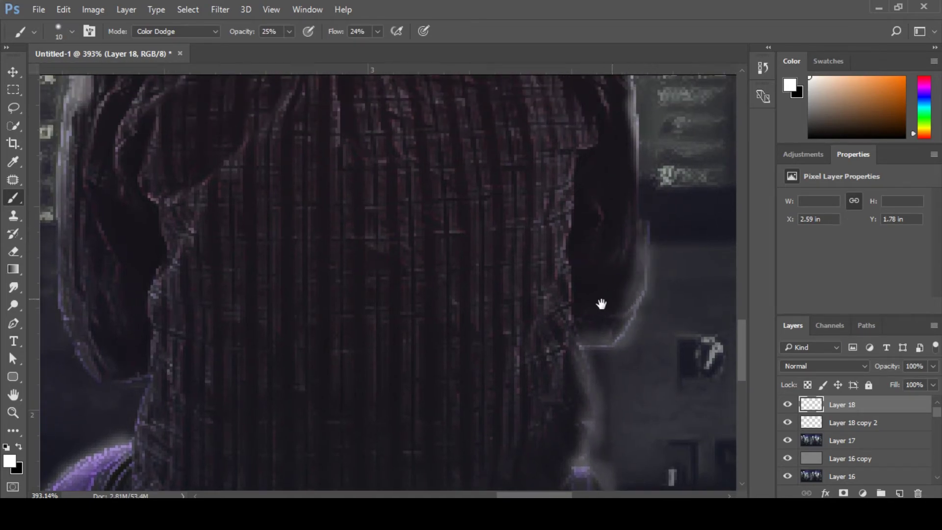
pyautogui.moveTo(609, 299); pyautogui.dragTo(742, 255)
pyautogui.moveTo(211, 222)
pyautogui.mouseDown()
pyautogui.moveTo(213, 291)
pyautogui.moveTo(240, 316)
pyautogui.moveTo(287, 317)
pyautogui.moveTo(288, 392)
pyautogui.mouseUp()
# Set Layer 18, the newly brushed rim light, to the Color Dodge blend mode.
pyautogui.press('z')
pyautogui.moveTo(392, 383); pyautogui.dragTo(374, 375)
pyautogui.click(835, 365)
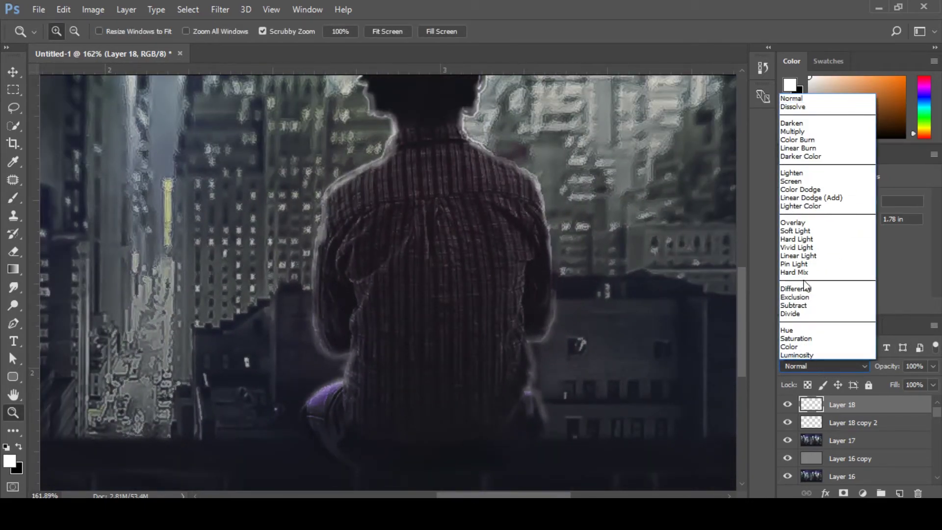
pyautogui.click(798, 189)
pyautogui.moveTo(430, 338); pyautogui.dragTo(406, 336)
# Try other blend modes on Layer 18, including Screen, Darker Color and Linear Dodge (Add).
pyautogui.click(797, 366)
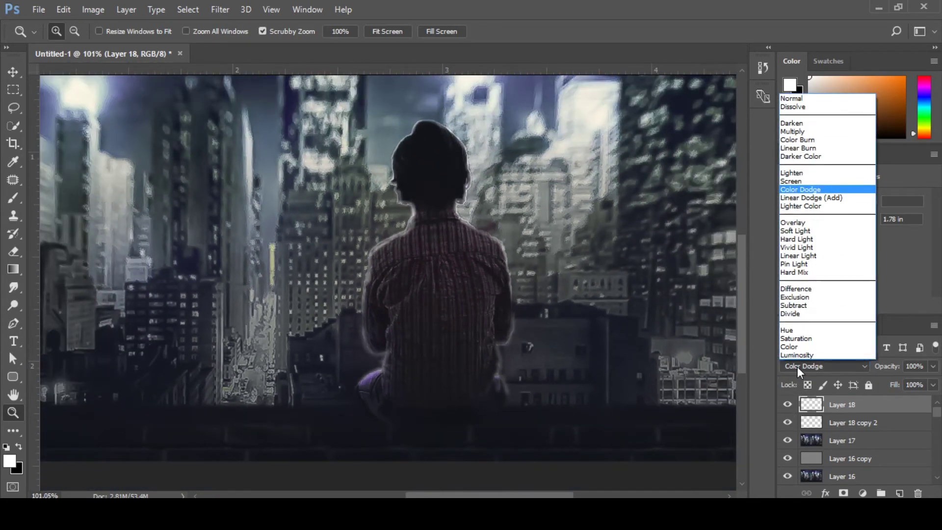
pyautogui.click(797, 367)
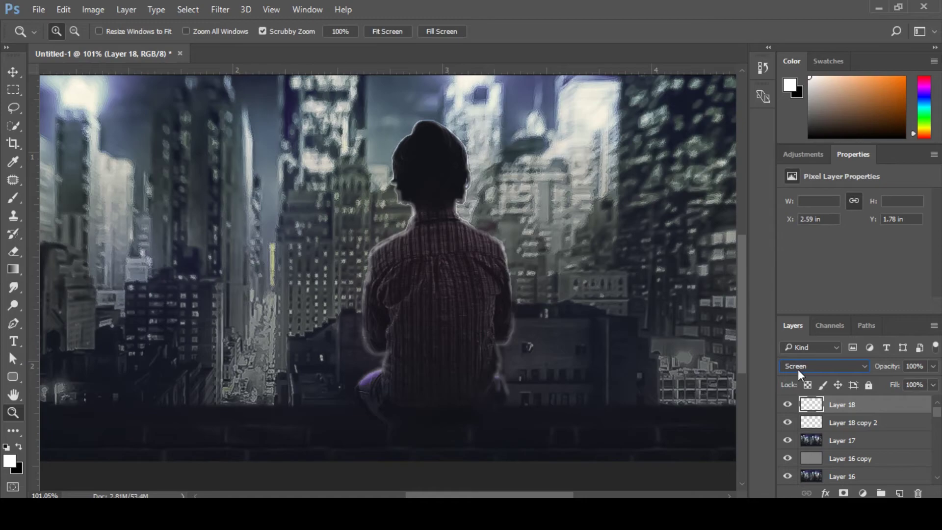
pyautogui.scroll(2, 798, 369)
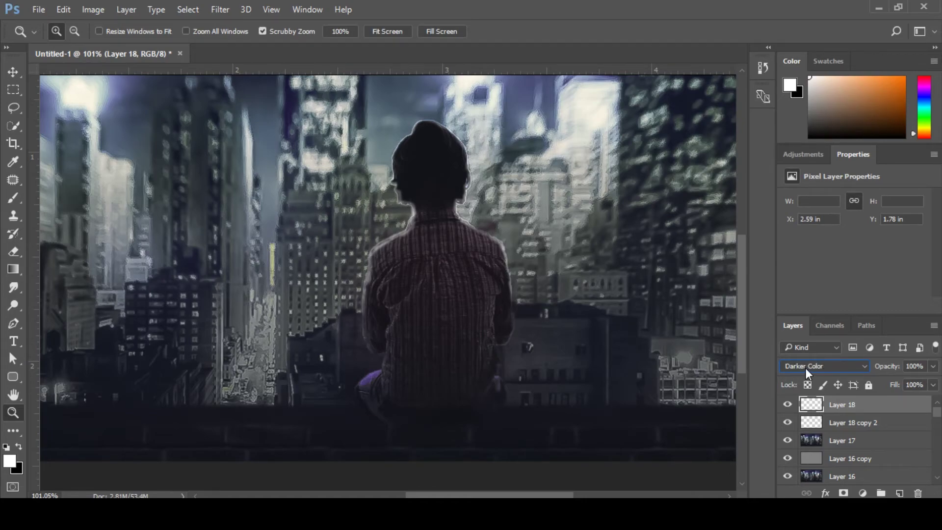
pyautogui.scroll(-7, 806, 367)
pyautogui.scroll(2, 808, 368)
pyautogui.scroll(-2, 813, 368)
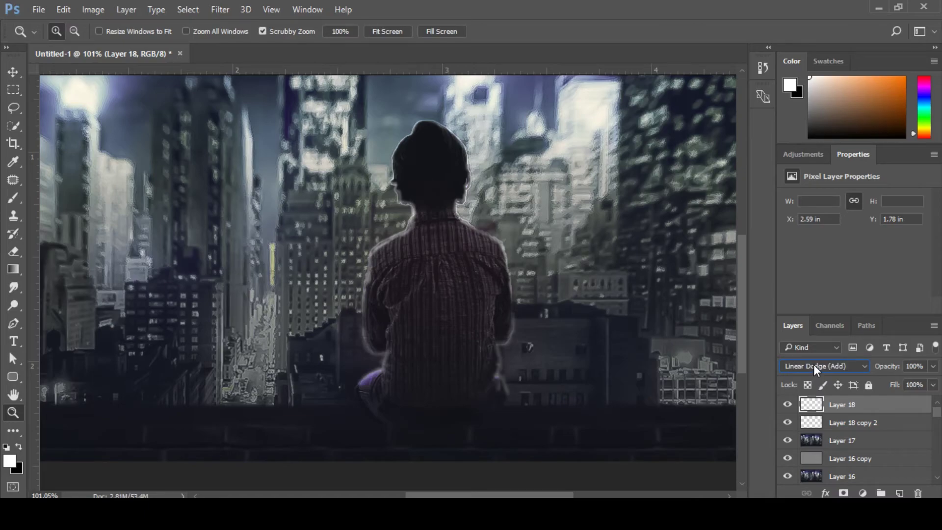
# Set Layer 18 back to Color Dodge with 50% opacity and 60% fill.
pyautogui.click(787, 405)
pyautogui.click(788, 404)
pyautogui.write('50')
pyautogui.press('Tab')
pyautogui.write('20')
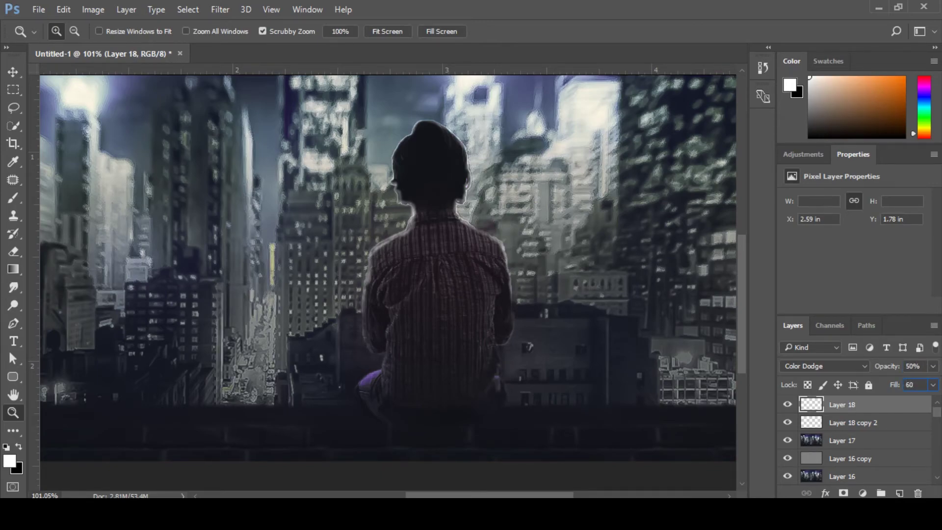
# Duplicate Layer 18 and merge the duplicate with the original.
pyautogui.hotkey('ctrl', 'j')
pyautogui.keyDown('shift'); pyautogui.click(851, 422); pyautogui.keyUp('shift')
pyautogui.hotkey('ctrl', 'e')
# Set the merged Layer 18 copy to Color Dodge and reduce its strength to 80%.
pyautogui.click(825, 365)
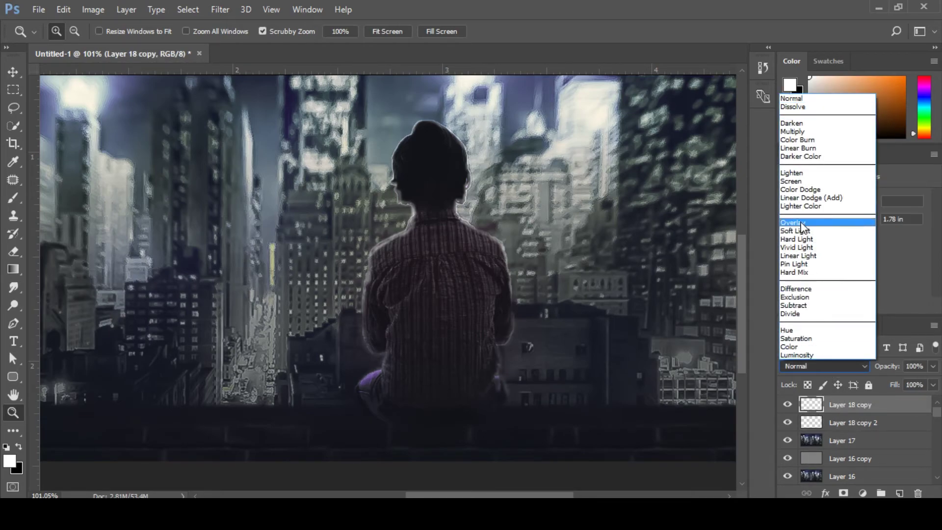
pyautogui.click(800, 189)
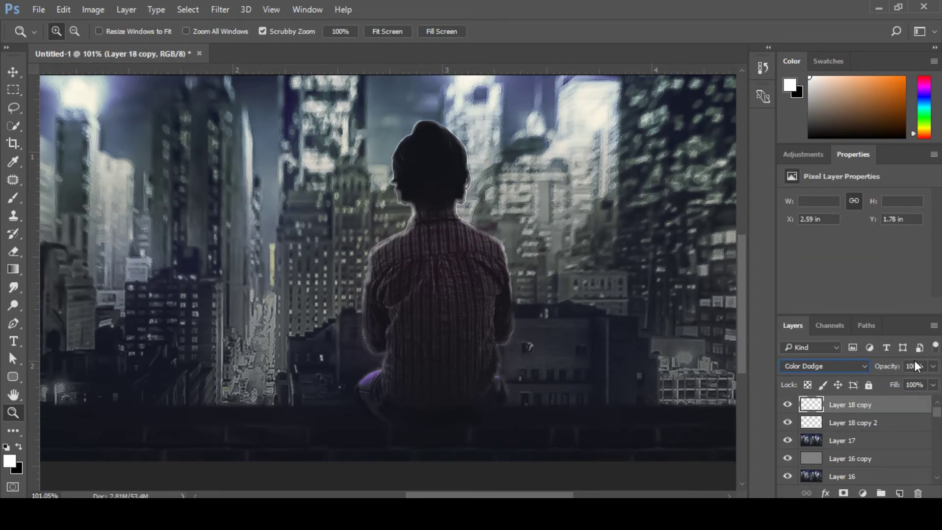
pyautogui.click(923, 382)
pyautogui.write('60')
pyautogui.press('Return')
pyautogui.hotkey('ctrl', 'z')
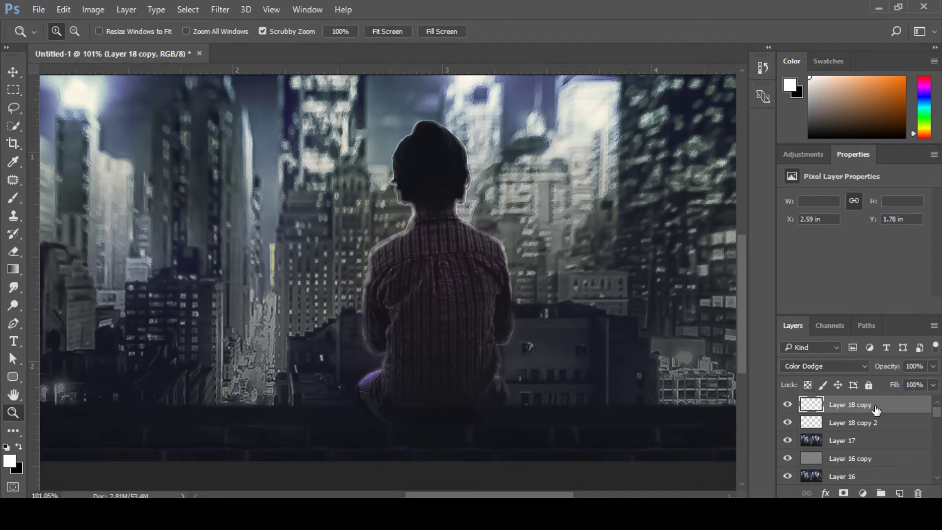
pyautogui.write('80')
pyautogui.press('Return')
# Merge Layer 18 copy with Layer 18 copy 2, and merge the result with Layer 17.
pyautogui.moveTo(401, 325)
pyautogui.mouseDown()
pyautogui.moveTo(447, 330)
pyautogui.moveTo(395, 331)
pyautogui.mouseUp()
pyautogui.keyDown('shift'); pyautogui.click(871, 423); pyautogui.keyUp('shift')
pyautogui.hotkey('ctrl', 'e')
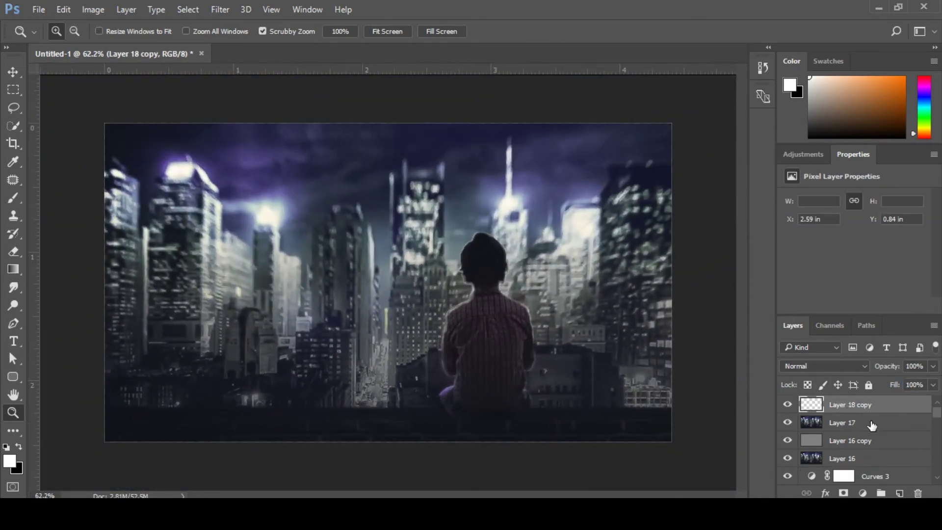
pyautogui.keyDown('shift'); pyautogui.click(871, 424); pyautogui.keyUp('shift')
pyautogui.hotkey('ctrl', 'e')
pyautogui.moveTo(511, 350)
pyautogui.mouseDown()
pyautogui.moveTo(482, 349)
pyautogui.moveTo(527, 347)
pyautogui.moveTo(511, 344)
pyautogui.mouseUp()
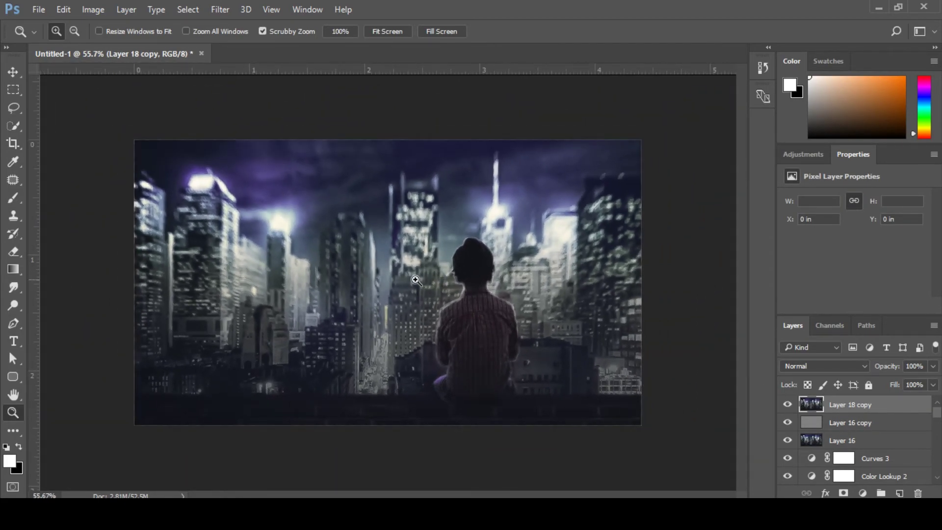
# Apply a Gaussian Blur with a 3-pixel radius to the merged image layer.
pyautogui.click(219, 11)
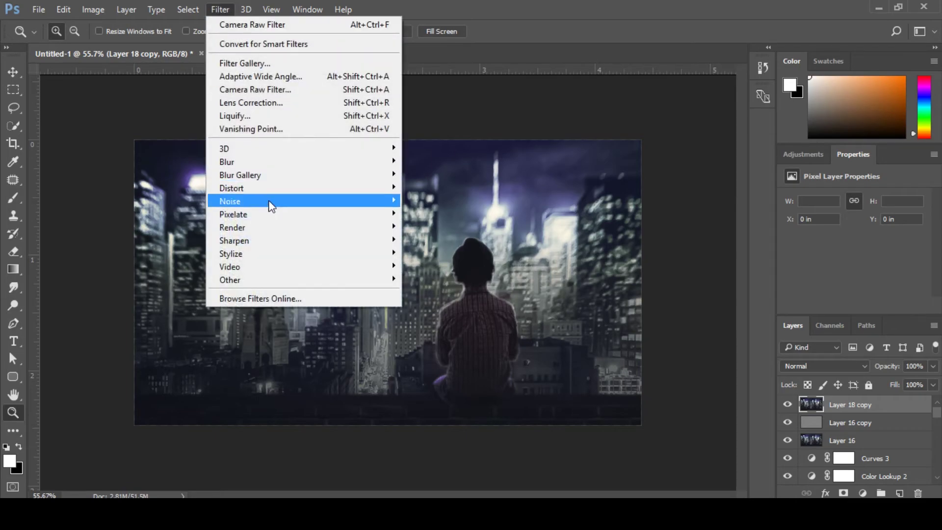
pyautogui.moveTo(241, 167)
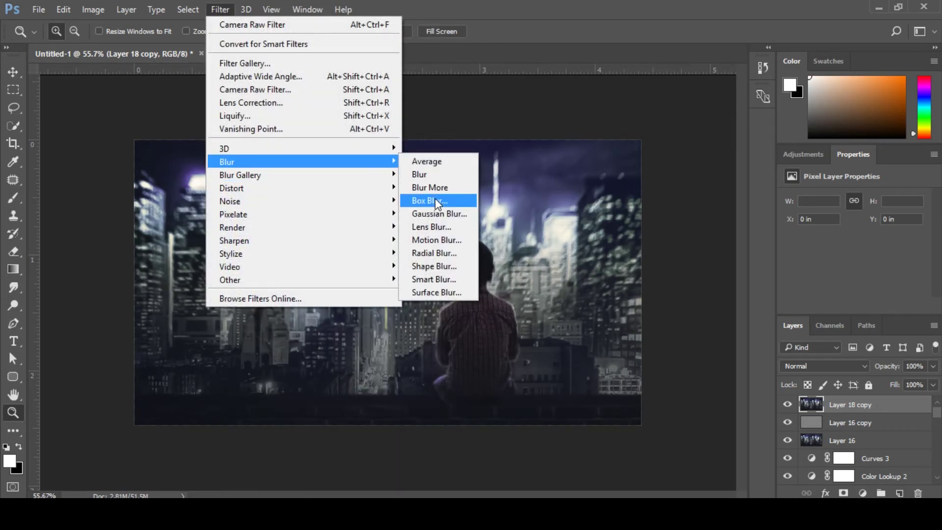
pyautogui.click(432, 215)
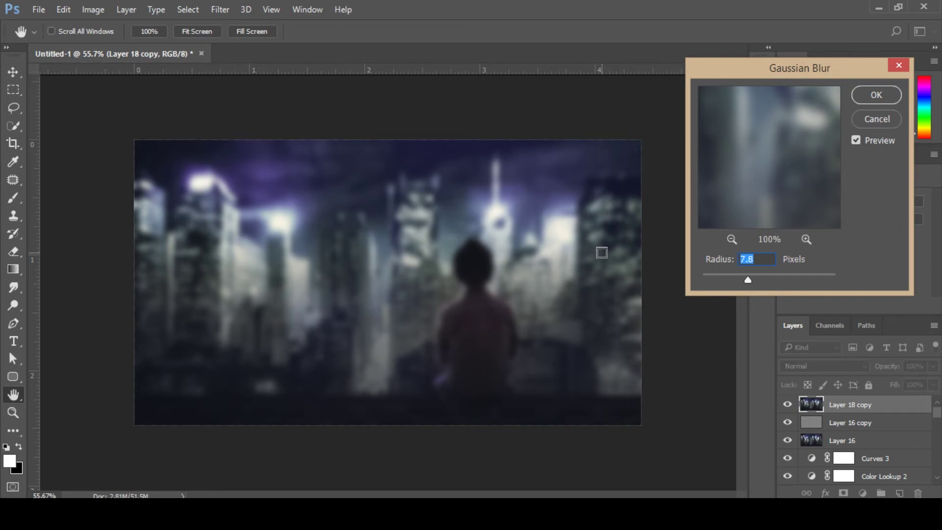
pyautogui.write('5')
pyautogui.press('BackSpace')
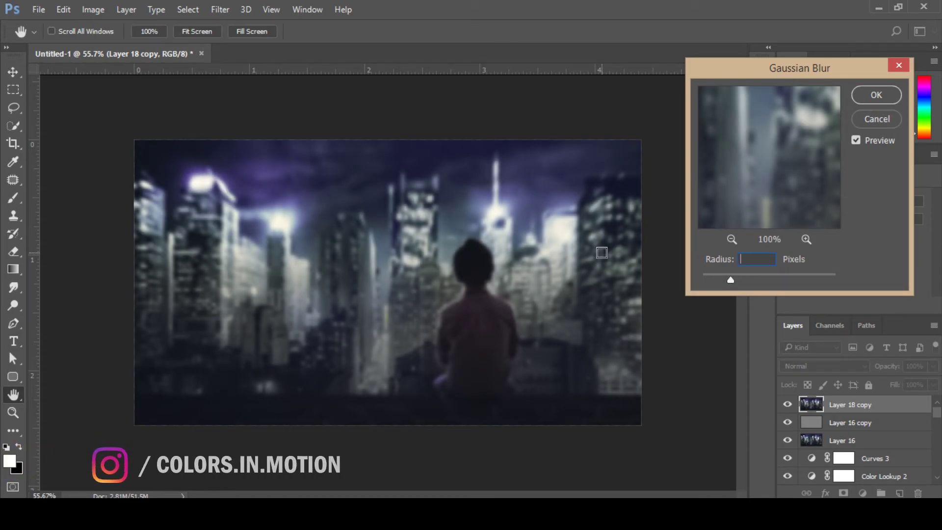
pyautogui.write('3')
pyautogui.press('Return')
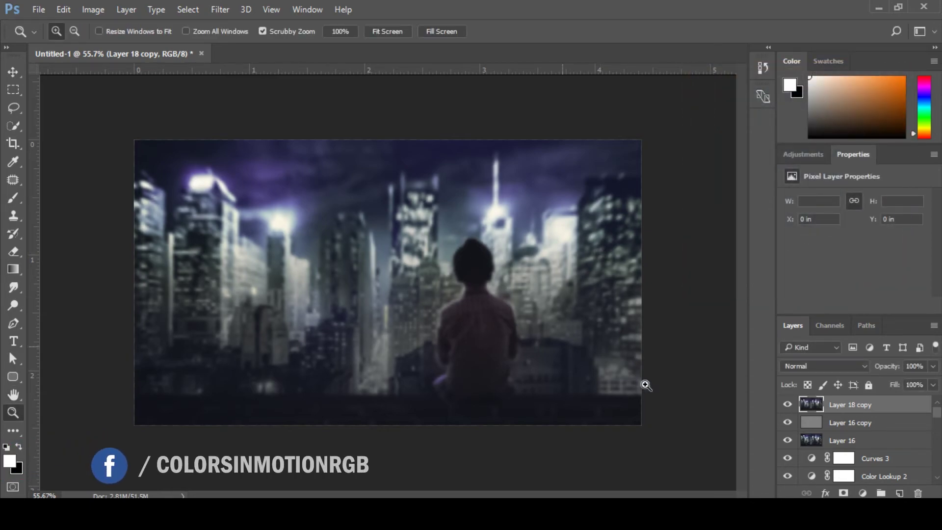
# Blend the blurred layer in Screen mode at 80% opacity and 50% fill.
pyautogui.click(825, 366)
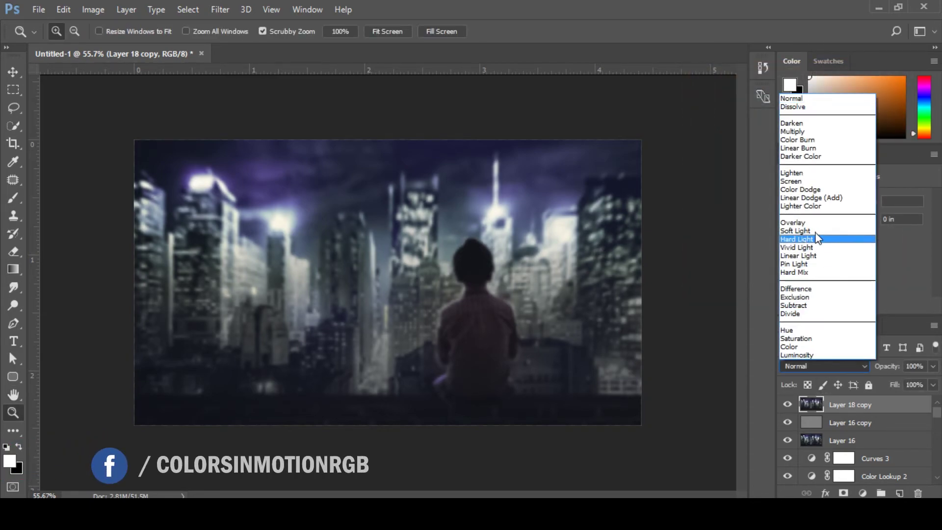
pyautogui.click(808, 183)
pyautogui.scroll(-4, 506, 251)
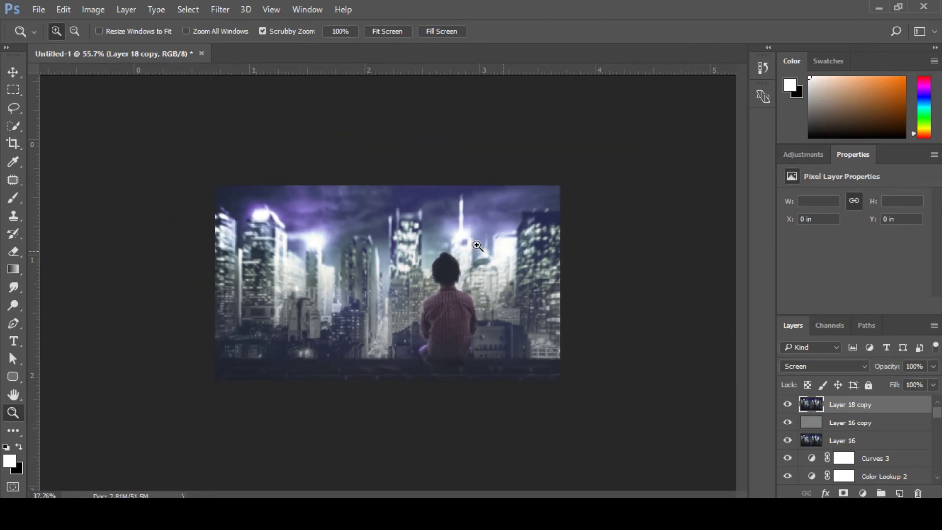
pyautogui.scroll(2, 504, 251)
pyautogui.scroll(1, 489, 249)
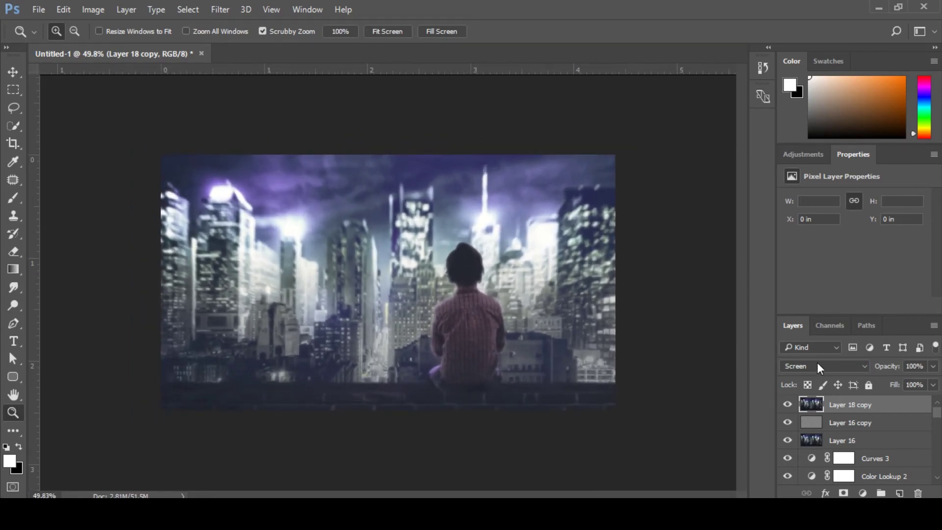
pyautogui.write('80')
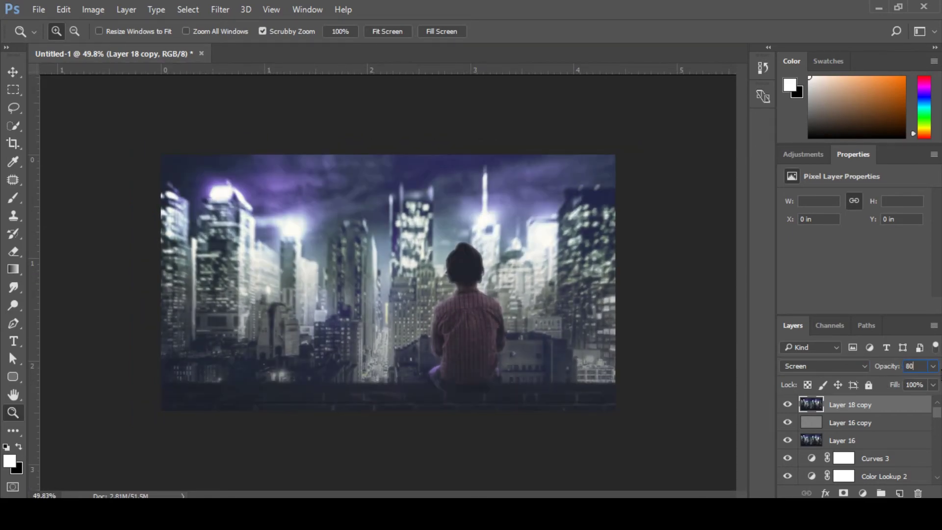
pyautogui.write('50')
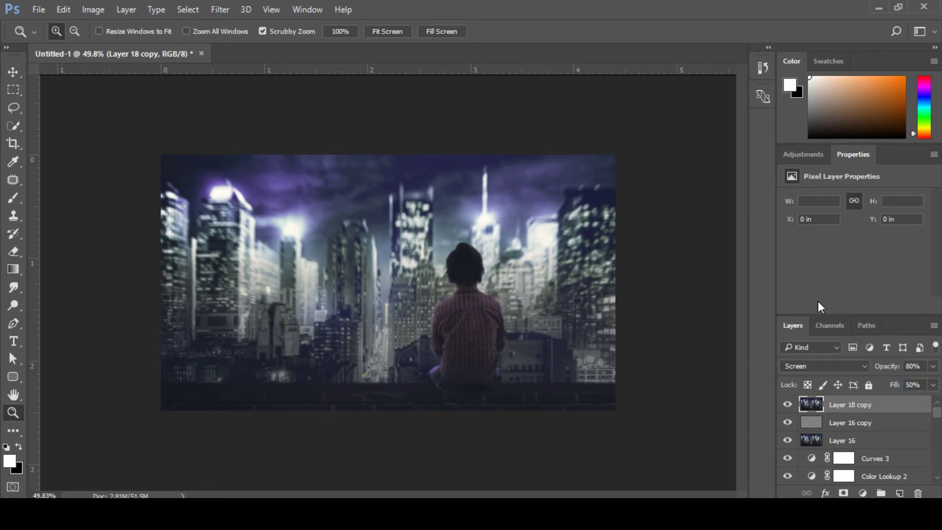
# Compare the image with and without the blurred glow layer and examine the boy and skyline up close.
pyautogui.click(788, 404)
pyautogui.click(788, 404)
pyautogui.moveTo(426, 266); pyautogui.dragTo(569, 346)
pyautogui.click(788, 405)
pyautogui.click(789, 405)
pyautogui.moveTo(486, 360); pyautogui.dragTo(520, 360)
pyautogui.moveTo(492, 254); pyautogui.dragTo(566, 269)
pyautogui.moveTo(472, 280); pyautogui.dragTo(535, 295)
pyautogui.click(899, 494)
pyautogui.moveTo(433, 355); pyautogui.dragTo(385, 336)
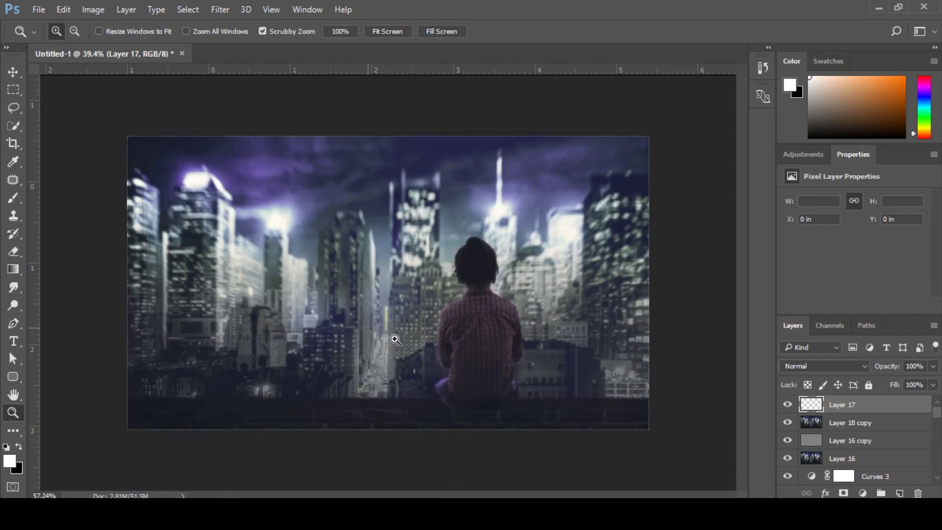
pyautogui.hotkey('ctrl', 'z')
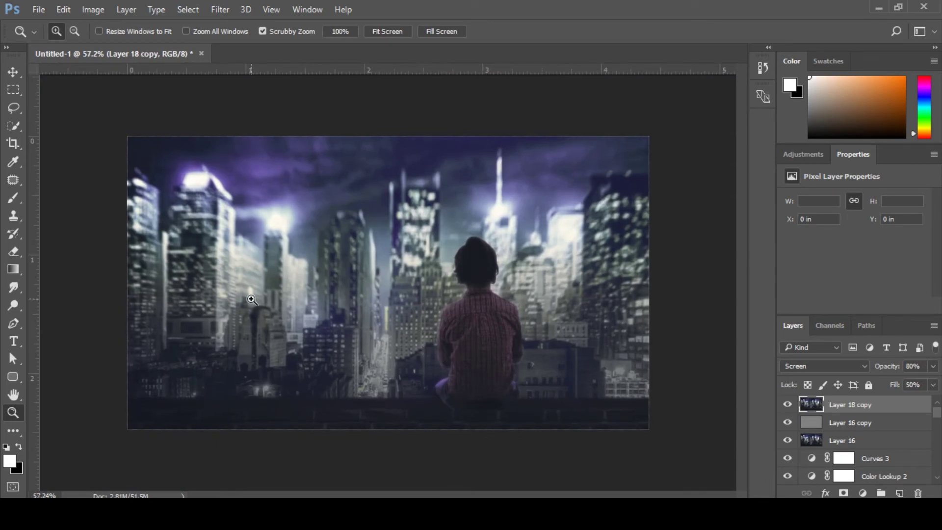
# Set the text color to pale blue #bcced5, sampled from the glow beside the bright tower.
pyautogui.press('t')
pyautogui.click(481, 31)
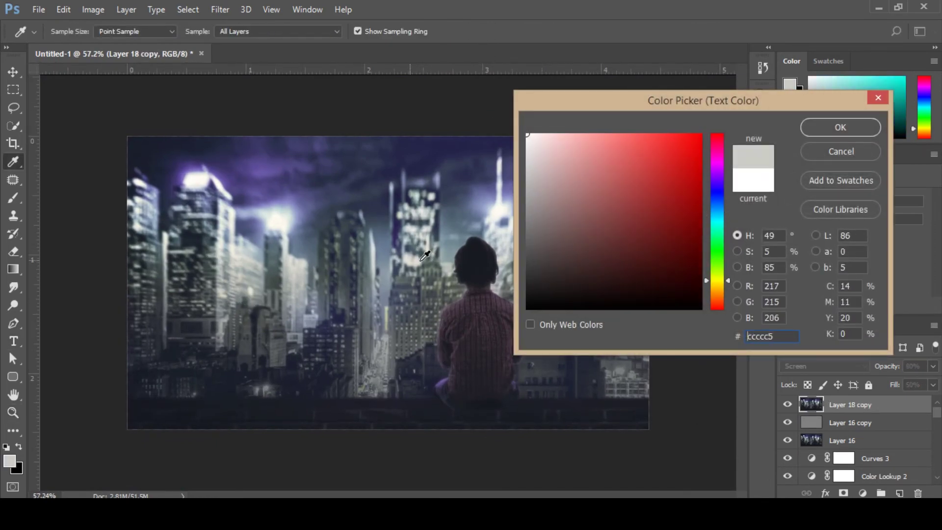
pyautogui.click(297, 210)
pyautogui.click(296, 210)
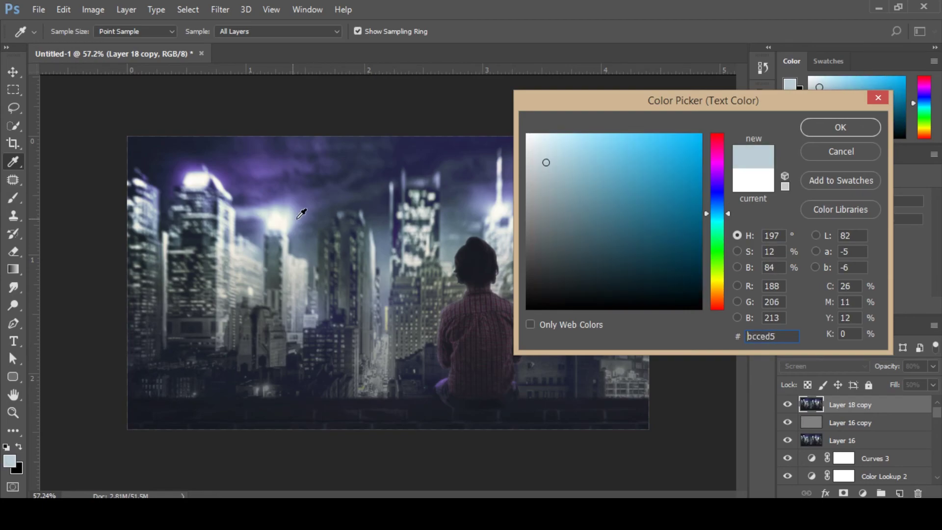
pyautogui.click(817, 129)
# Add the title THE NIGHT LIFE in 35 pt Market Deco and move it across the skyline, overlapping the boy's head.
pyautogui.click(231, 245)
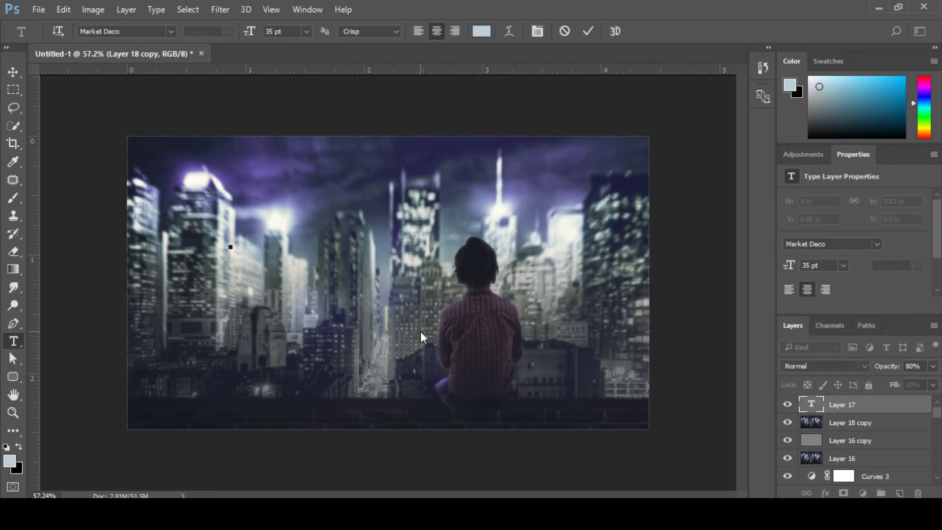
pyautogui.write('THE ')
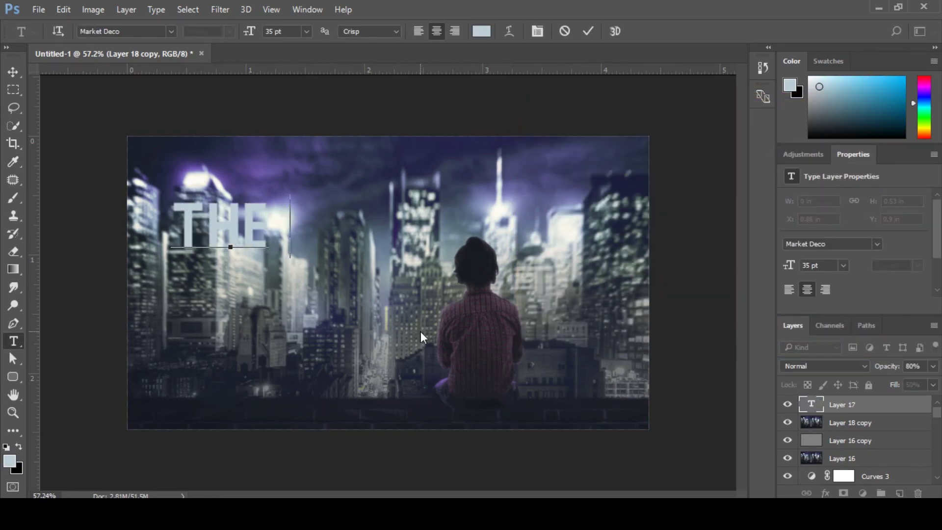
pyautogui.write('NIGHT LIFEW')
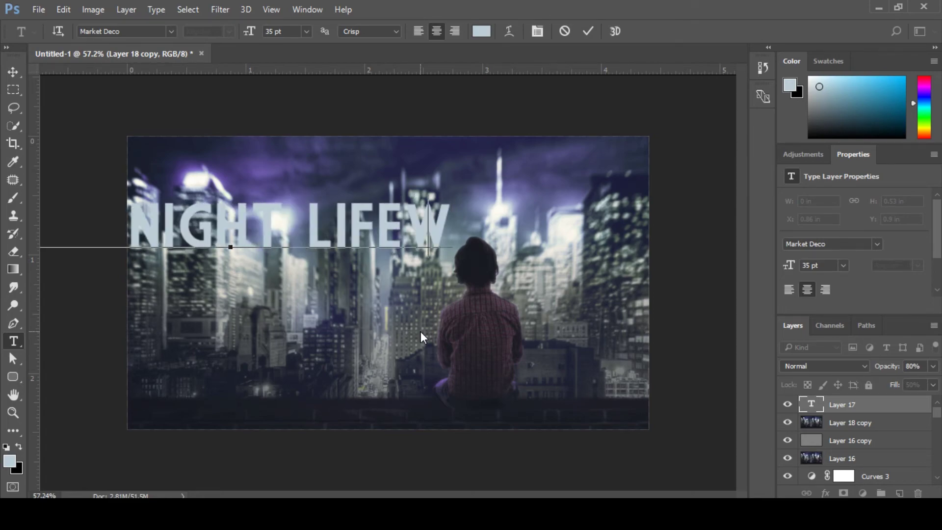
pyautogui.press('BackSpace')
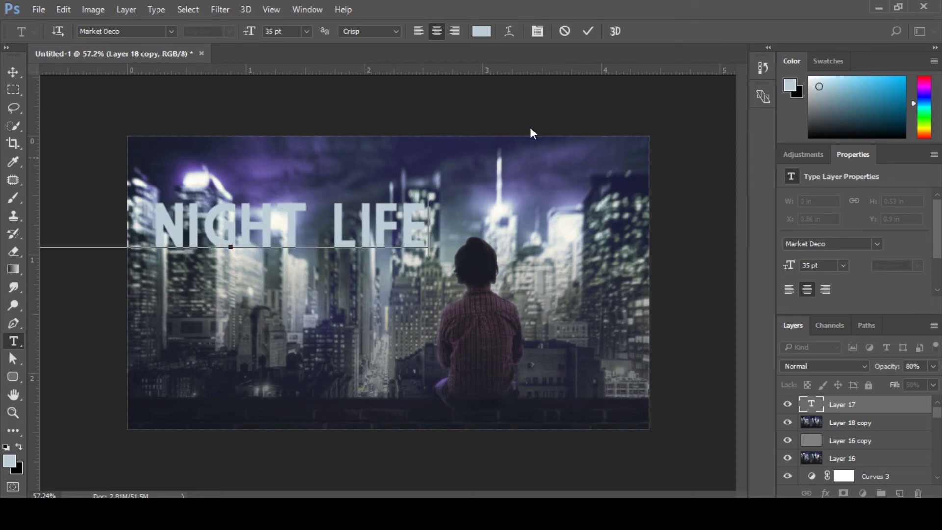
pyautogui.click(588, 31)
pyautogui.press('v')
pyautogui.moveTo(372, 227); pyautogui.dragTo(502, 256)
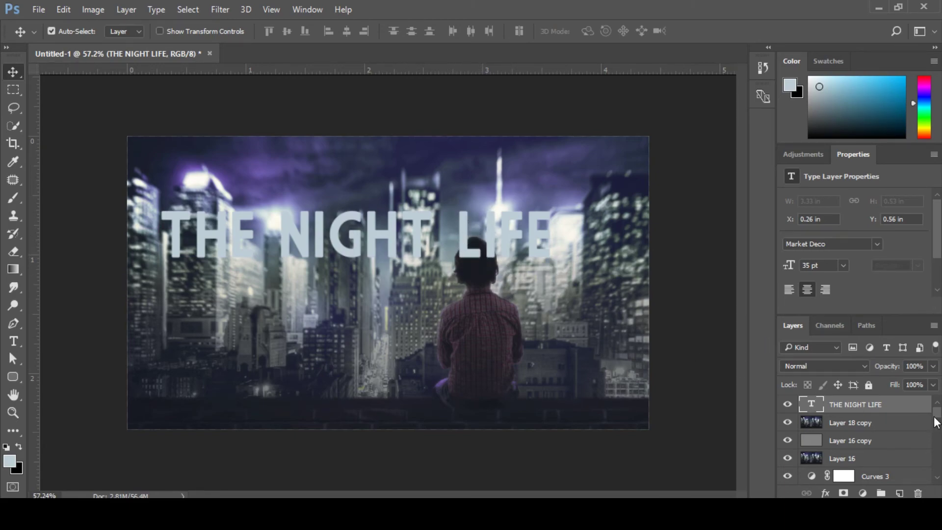
# Load the BOY MAIN layer's outline as a selection and make the THE NIGHT LIFE layer active.
pyautogui.scroll(-5, 935, 424)
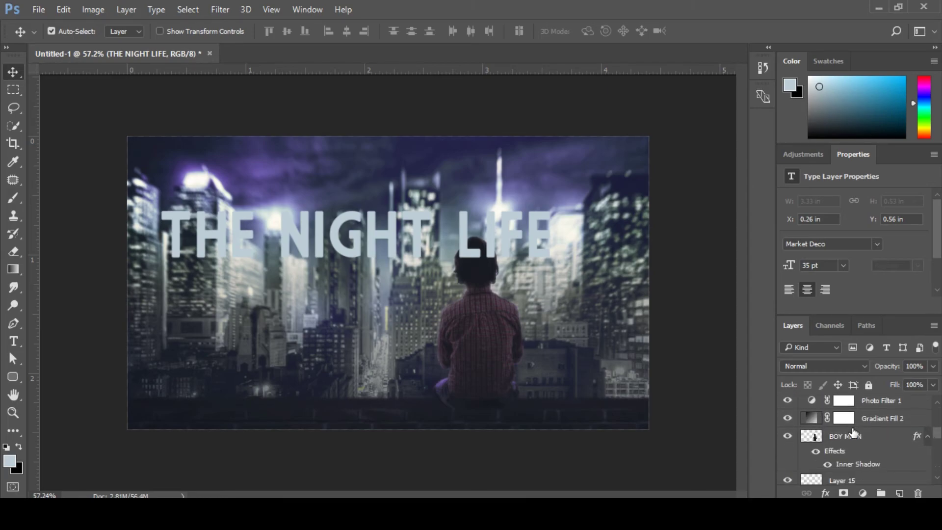
pyautogui.click(853, 436)
pyautogui.keyDown('ctrl'); pyautogui.click(811, 436); pyautogui.keyUp('ctrl')
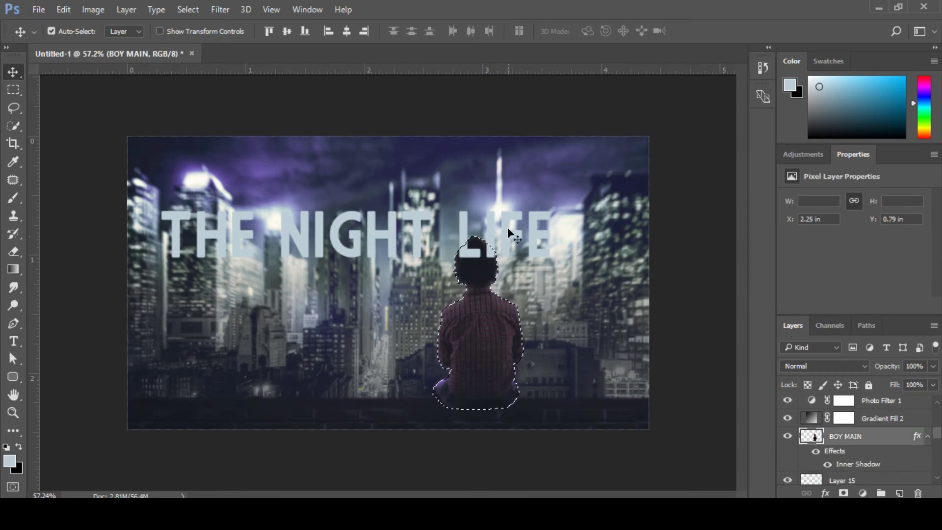
pyautogui.scroll(5, 908, 437)
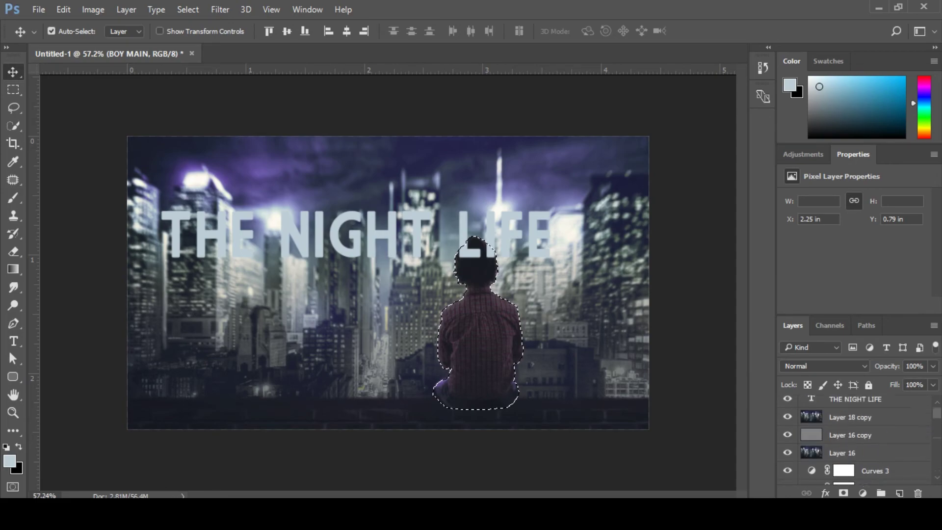
pyautogui.click(855, 406)
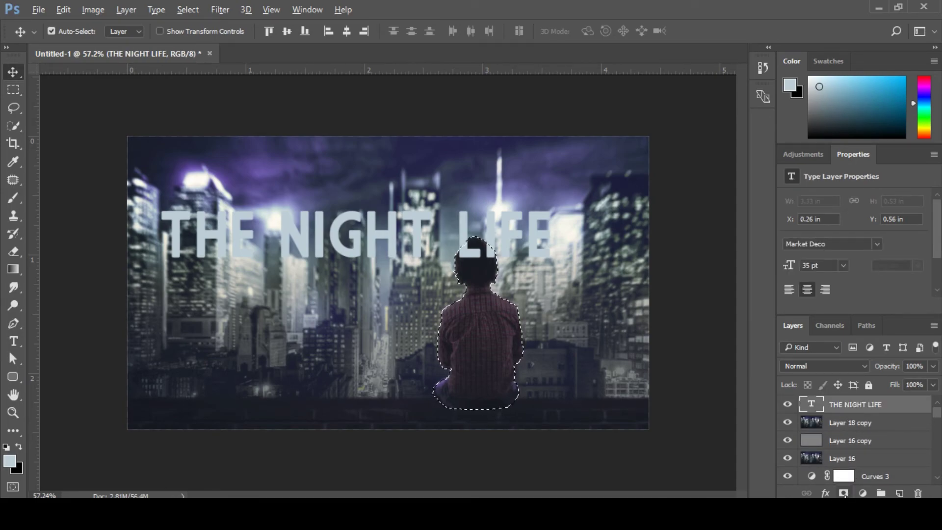
pyautogui.press('alt')
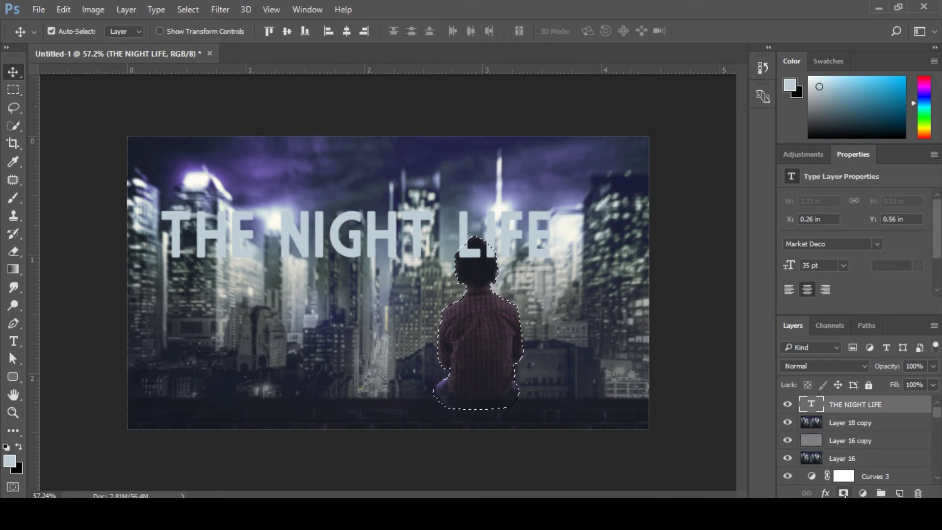
pyautogui.click(844, 494)
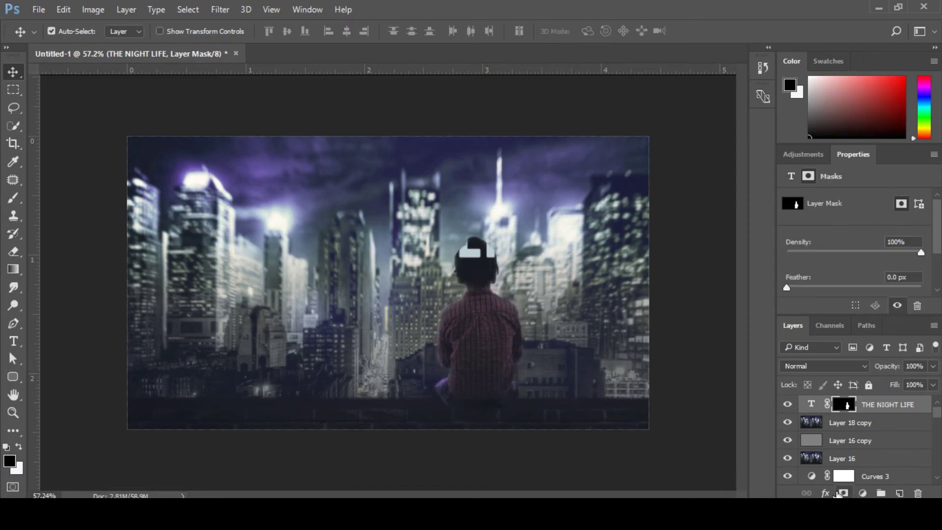
pyautogui.hotkey('ctrl', 'z')
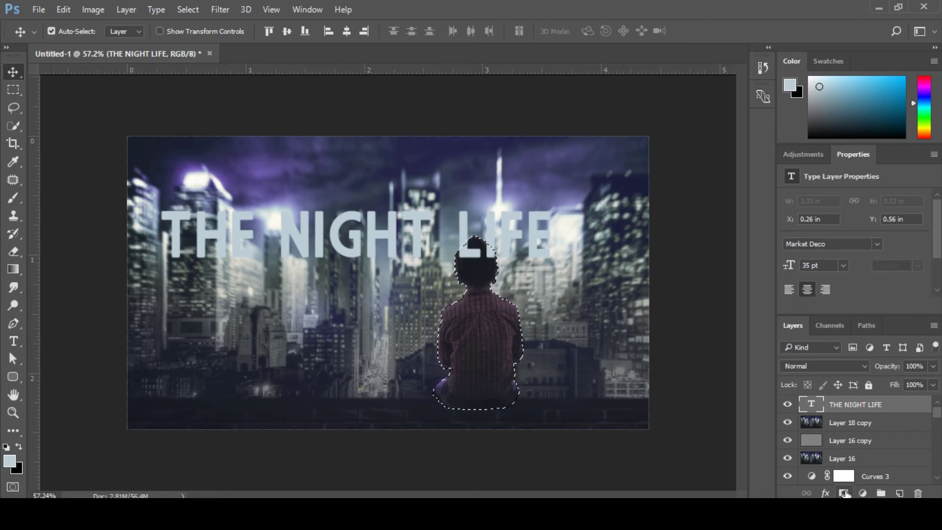
# Add an inverted layer mask from the boy's selection to the title, hiding the letters over his head.
pyautogui.keyDown('alt'); pyautogui.click(844, 493); pyautogui.keyUp('alt')
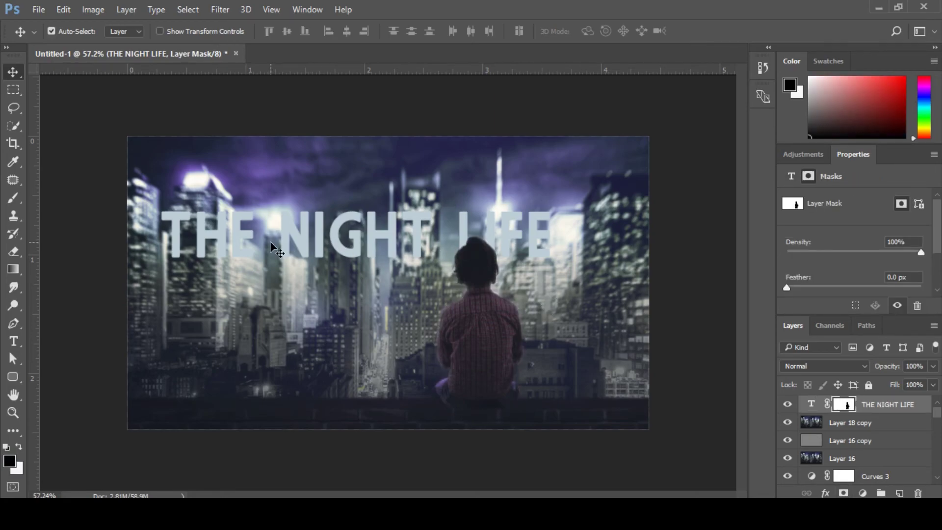
pyautogui.press('z')
pyautogui.moveTo(476, 260); pyautogui.dragTo(466, 221)
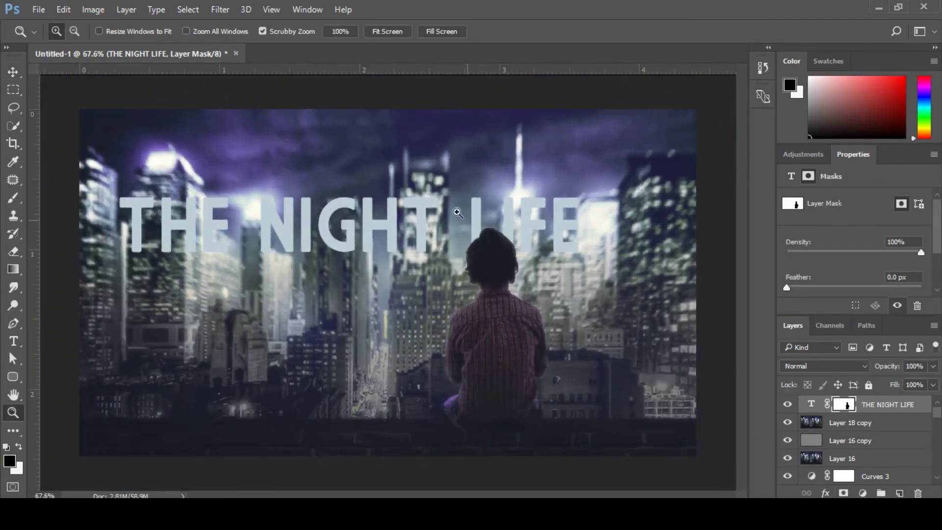
pyautogui.press('v')
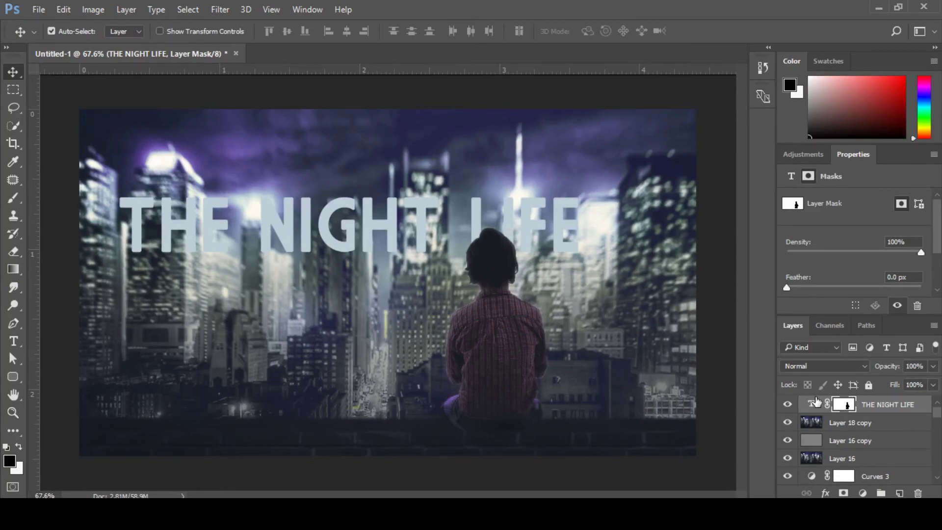
# Scale the THE NIGHT LIFE text to about 94% with its mask unlinked, and relink the mask.
pyautogui.click(812, 403)
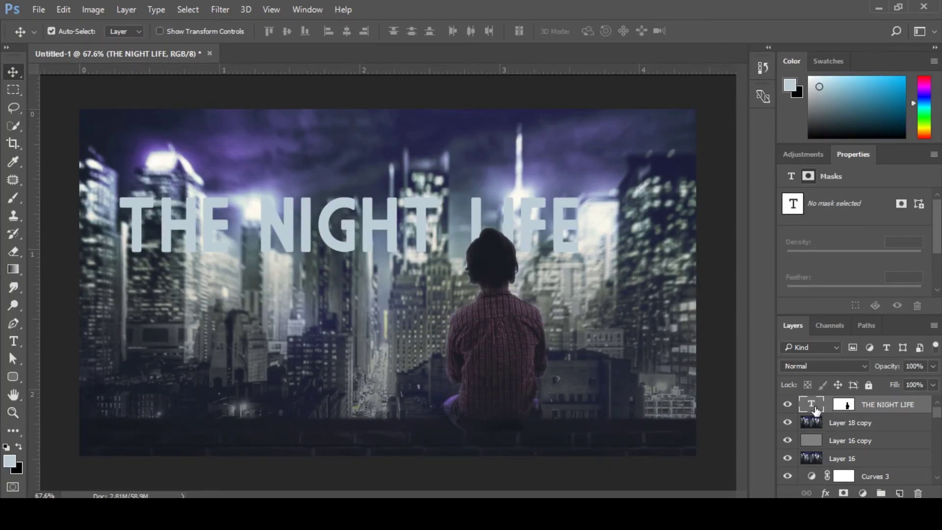
pyautogui.hotkey('ctrl', 't')
pyautogui.moveTo(585, 195); pyautogui.dragTo(558, 188)
pyautogui.hotkey('ctrl', 'z')
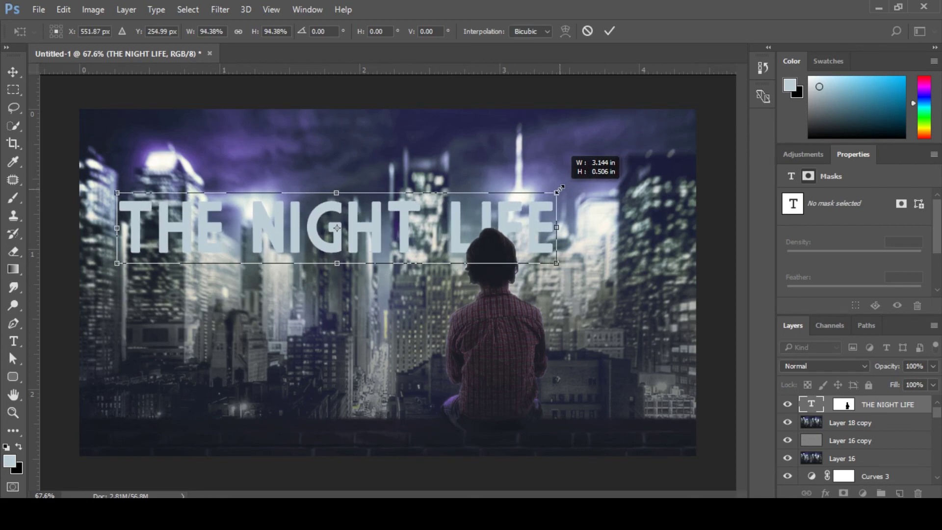
pyautogui.moveTo(535, 223)
pyautogui.mouseDown()
pyautogui.moveTo(529, 216)
pyautogui.moveTo(537, 222)
pyautogui.moveTo(524, 228)
pyautogui.mouseUp()
pyautogui.press('Return')
pyautogui.press('z')
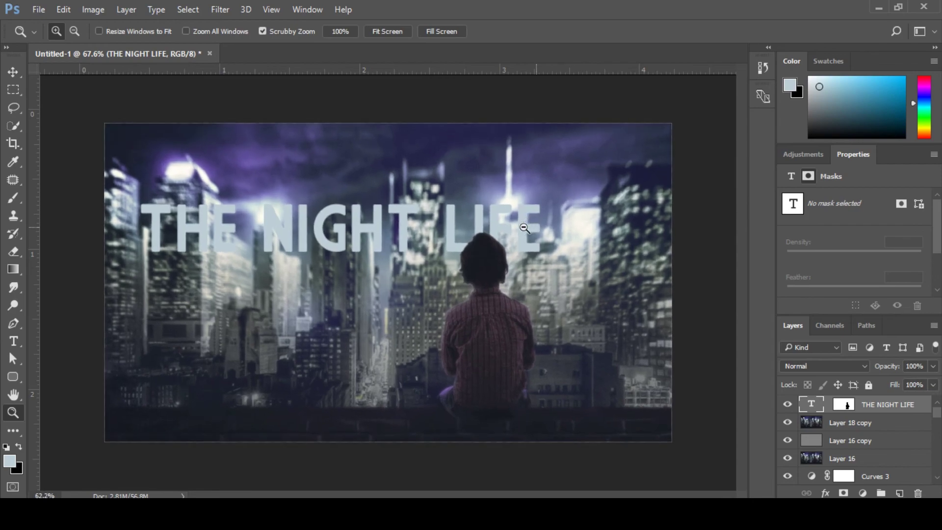
pyautogui.moveTo(375, 292); pyautogui.dragTo(367, 291)
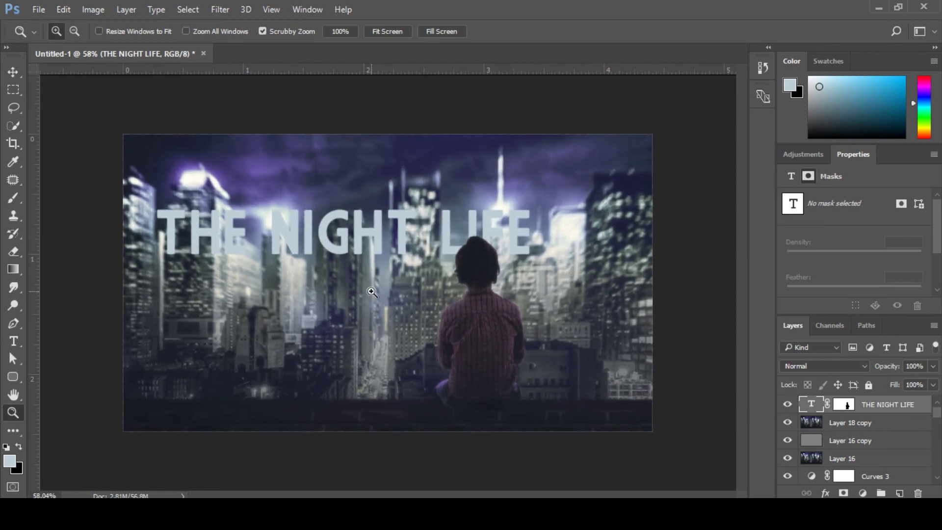
pyautogui.press('v')
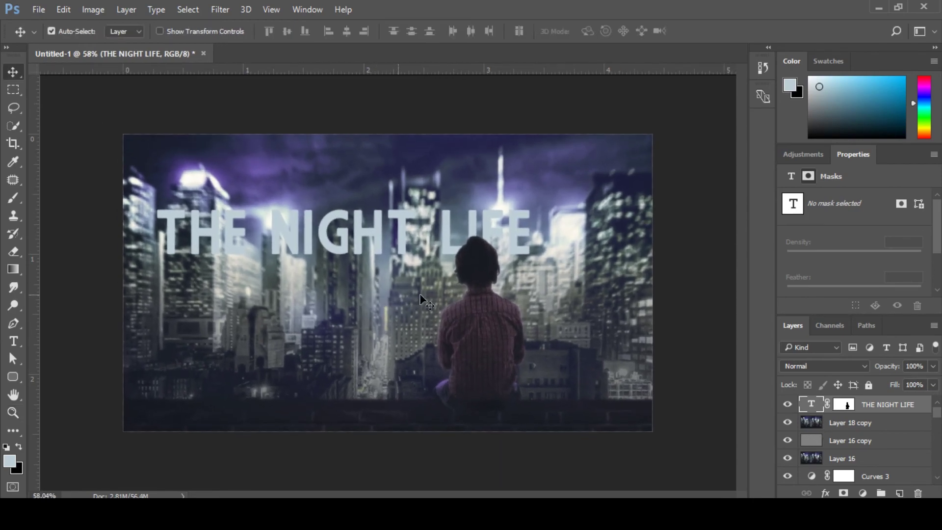
# Add a 2 px Stroke layer style to the title, positioned outside the letters.
pyautogui.doubleClick(925, 407)
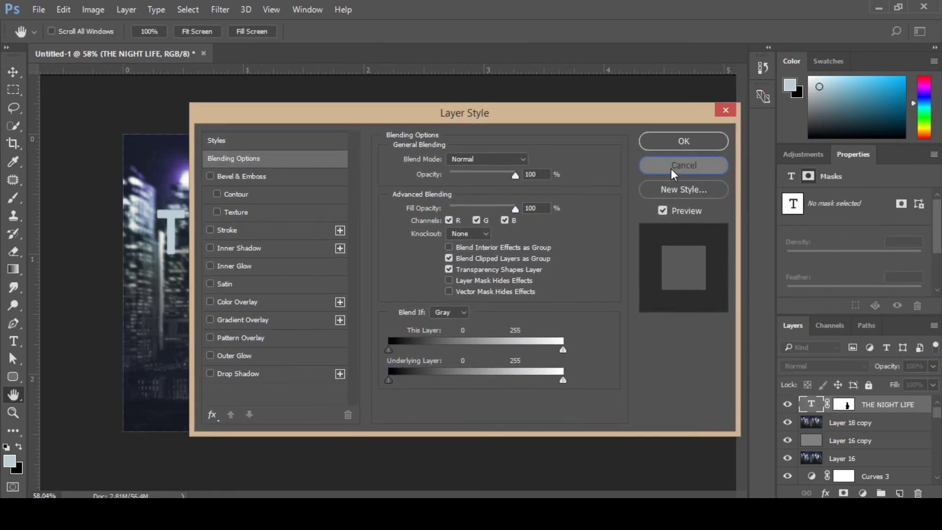
pyautogui.click(682, 165)
pyautogui.doubleClick(926, 411)
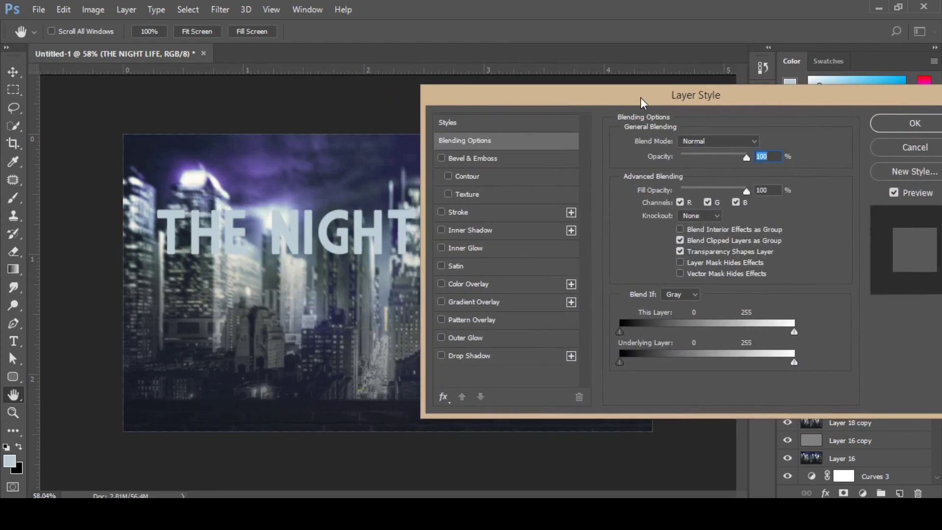
pyautogui.moveTo(413, 105)
pyautogui.mouseDown()
pyautogui.moveTo(483, 98)
pyautogui.moveTo(451, 103)
pyautogui.mouseUp()
pyautogui.click(372, 212)
pyautogui.click(419, 214)
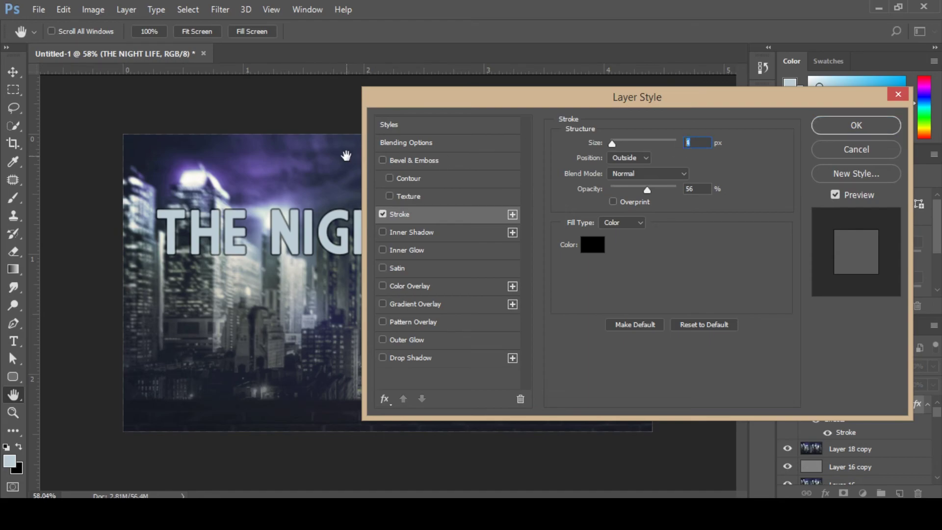
pyautogui.write('1.5')
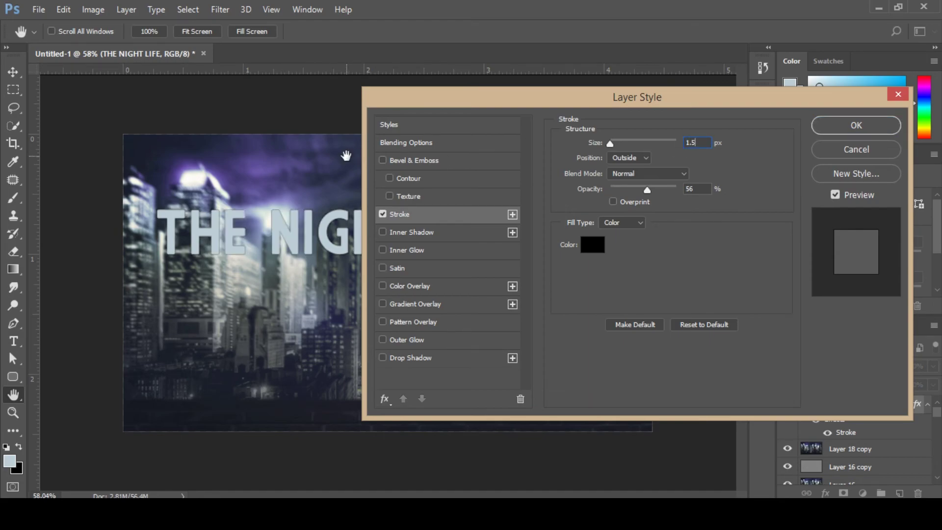
pyautogui.write('2')
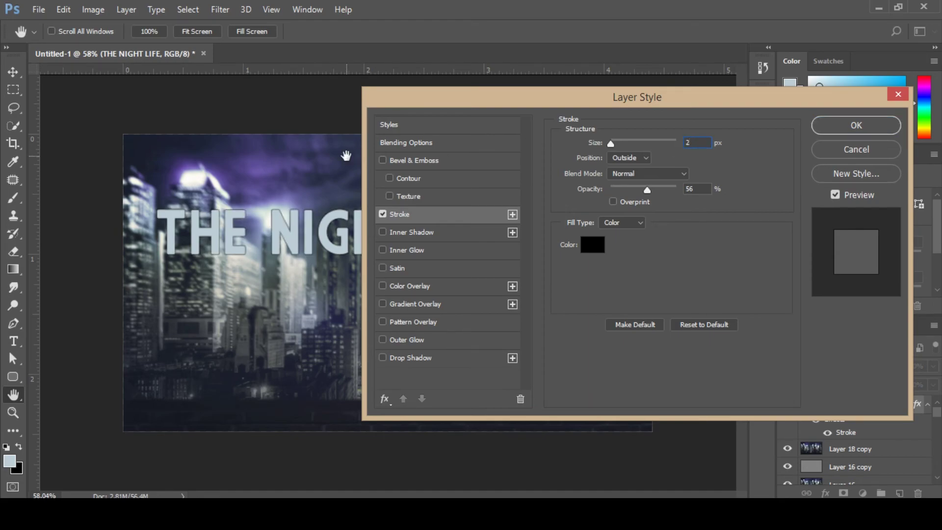
pyautogui.press('Return')
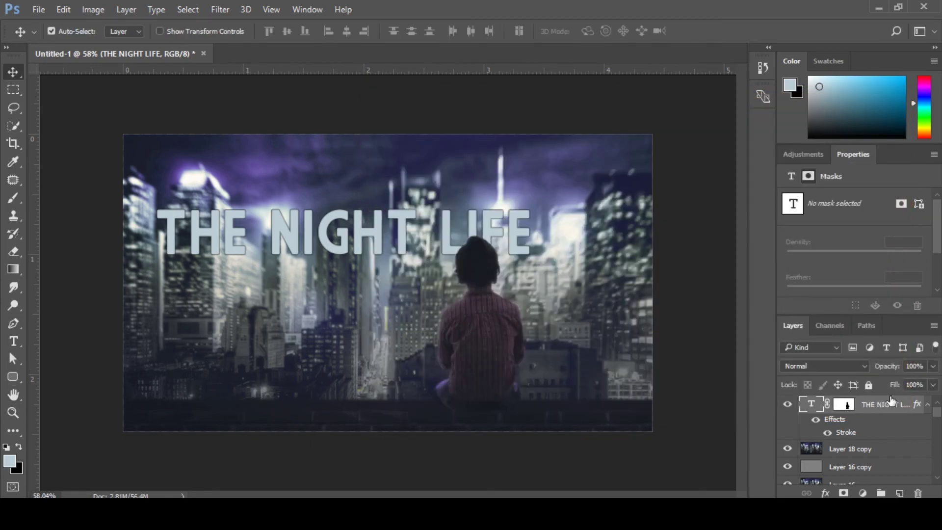
# Set the title stroke's opacity to 100% and compare its Inside and Center positions, keeping Outside.
pyautogui.moveTo(647, 193); pyautogui.dragTo(693, 187)
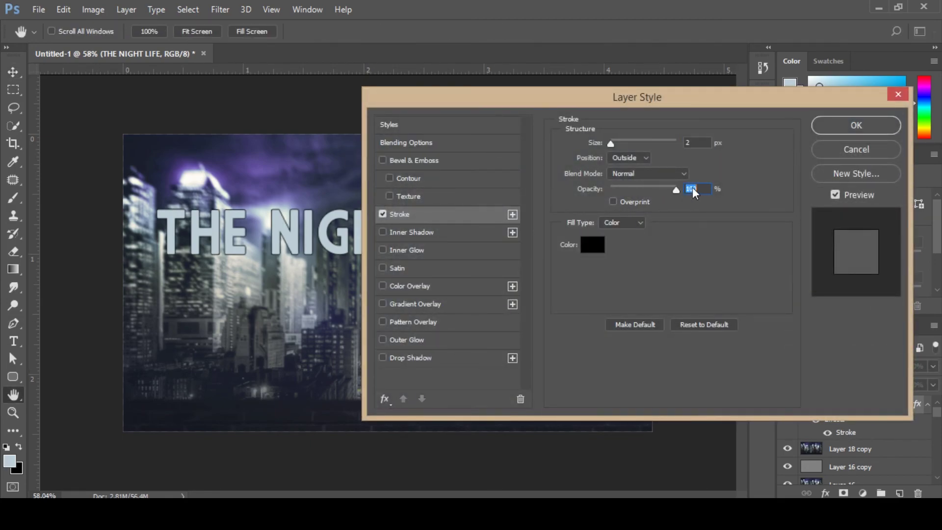
pyautogui.click(637, 158)
pyautogui.click(625, 176)
pyautogui.click(623, 158)
pyautogui.click(617, 185)
pyautogui.click(619, 158)
pyautogui.click(620, 169)
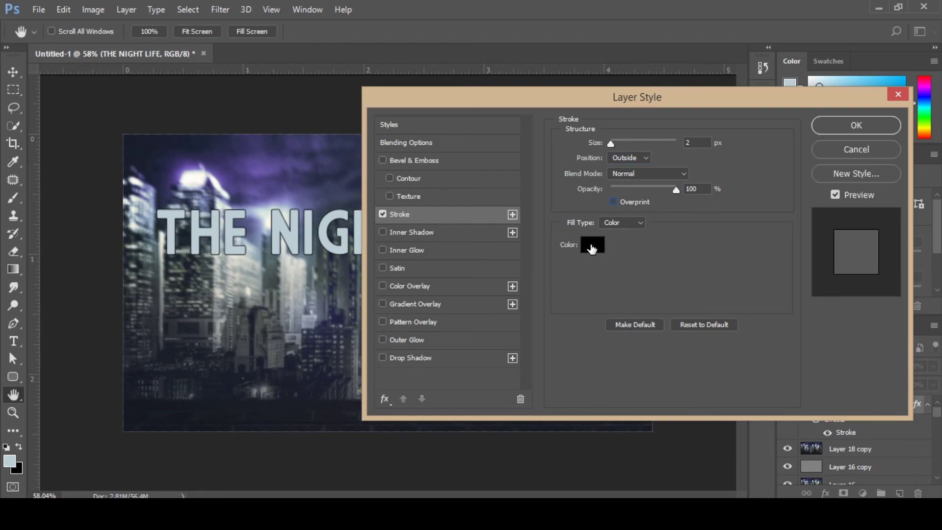
# Switch the stroke's fill type to Gradient and set its starting color stop to a dark navy sampled from the skyline image.
pyautogui.click(619, 222)
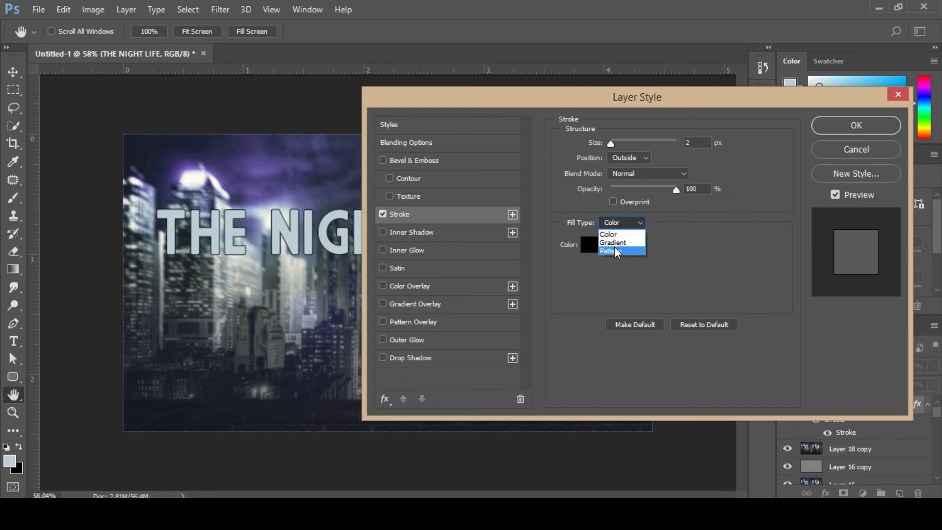
pyautogui.click(615, 245)
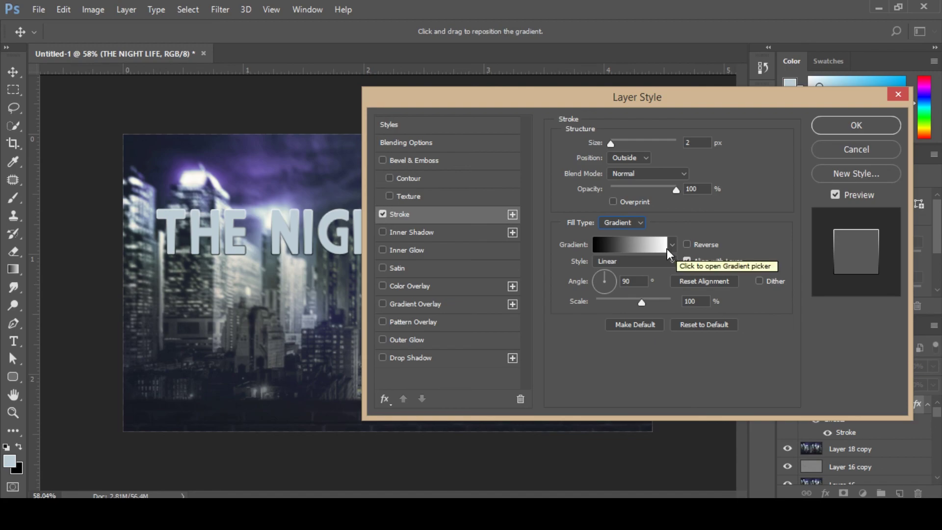
pyautogui.click(631, 245)
pyautogui.click(640, 187)
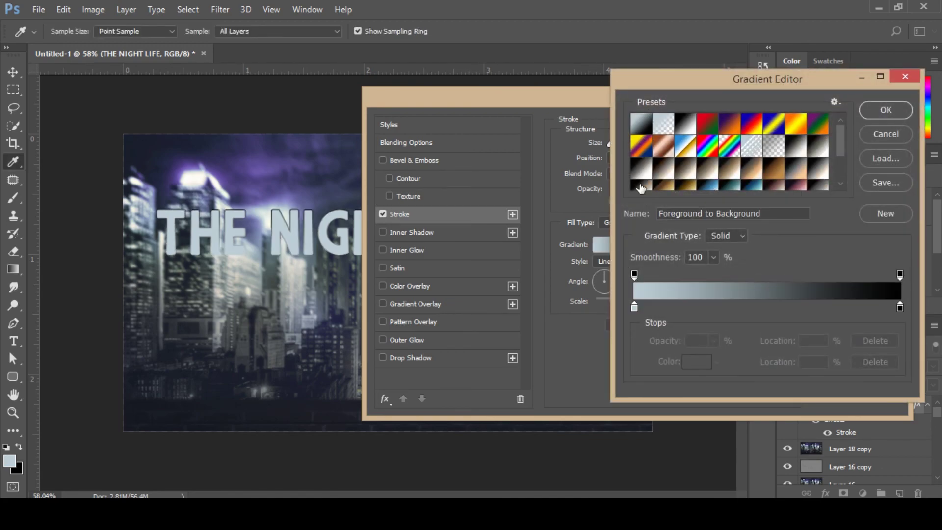
pyautogui.click(635, 308)
pyautogui.click(300, 189)
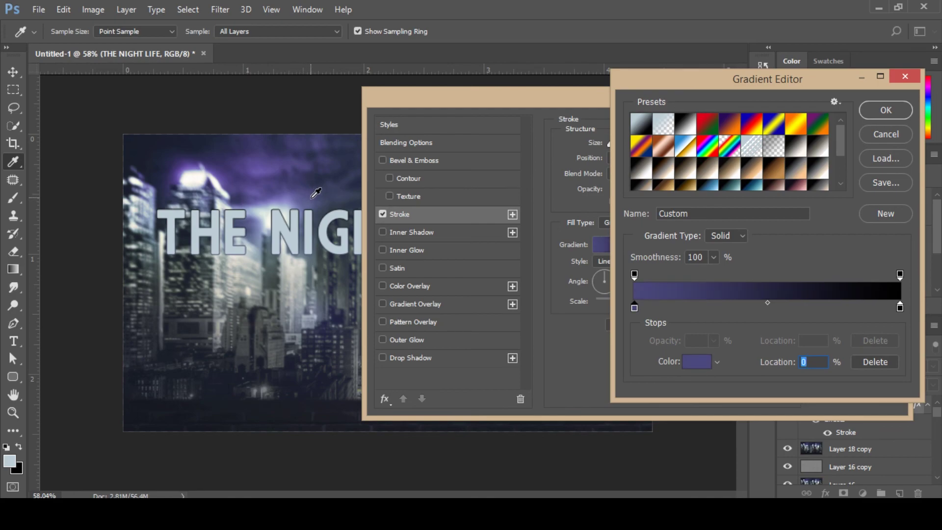
pyautogui.click(315, 199)
pyautogui.click(341, 315)
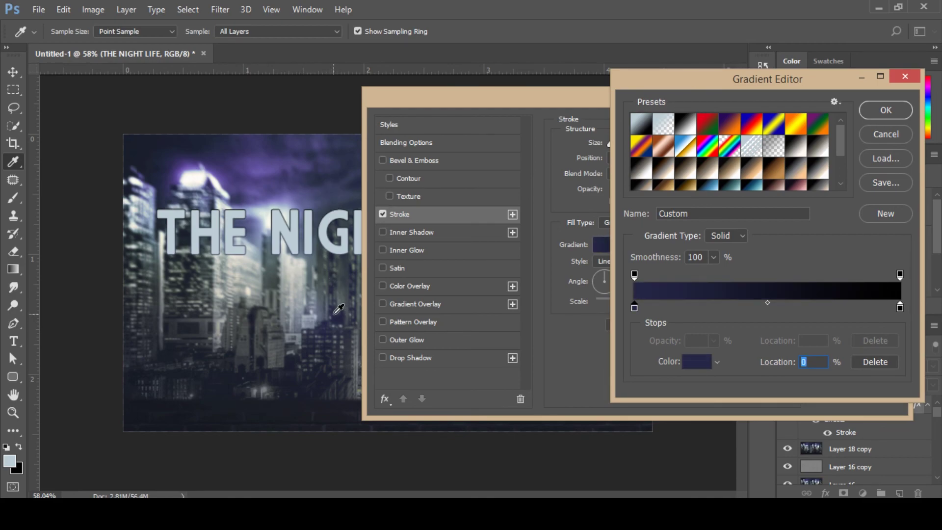
# Set the stroke gradient's end stop to a pale grey-green sampled from the image and apply the layer style.
pyautogui.click(900, 309)
pyautogui.click(295, 189)
pyautogui.click(293, 209)
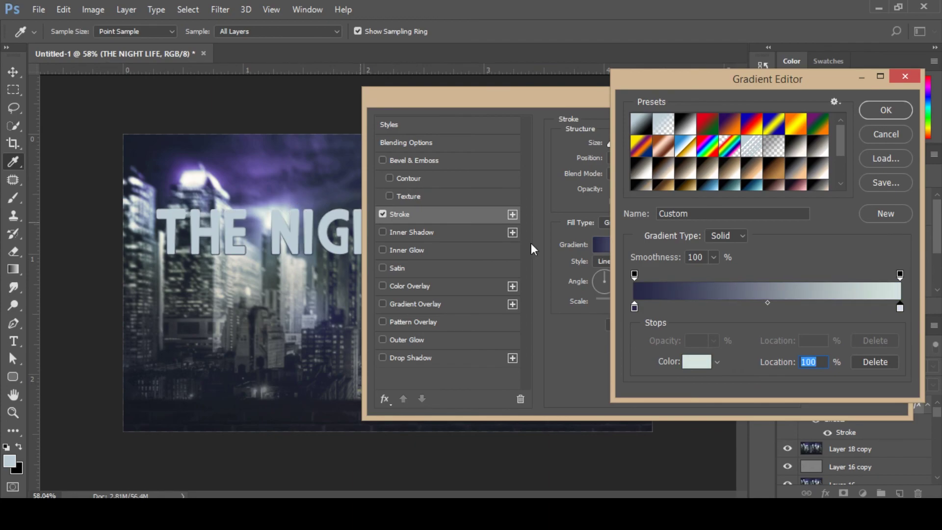
pyautogui.click(886, 110)
pyautogui.moveTo(703, 109); pyautogui.dragTo(526, 121)
pyautogui.click(707, 143)
pyautogui.press('z')
pyautogui.keyDown('alt'); pyautogui.click(484, 204); pyautogui.keyUp('alt')
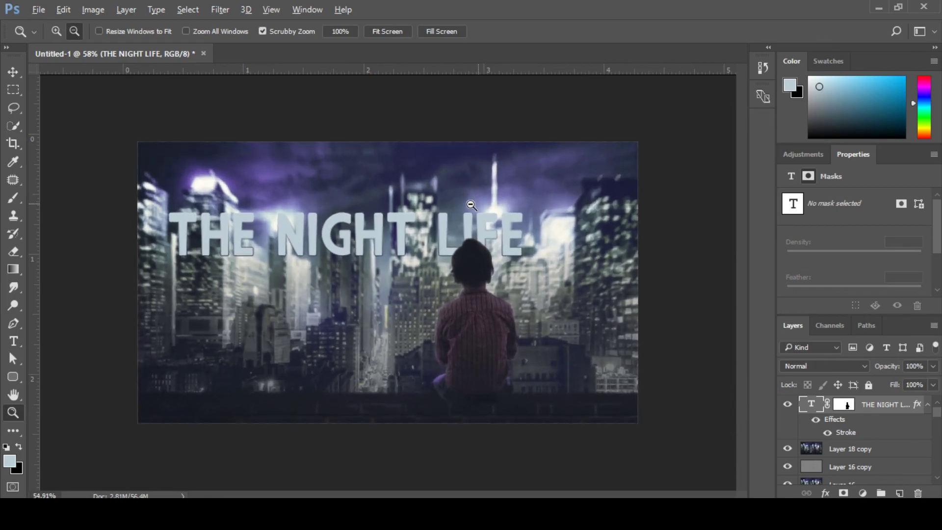
pyautogui.moveTo(464, 241); pyautogui.dragTo(452, 249)
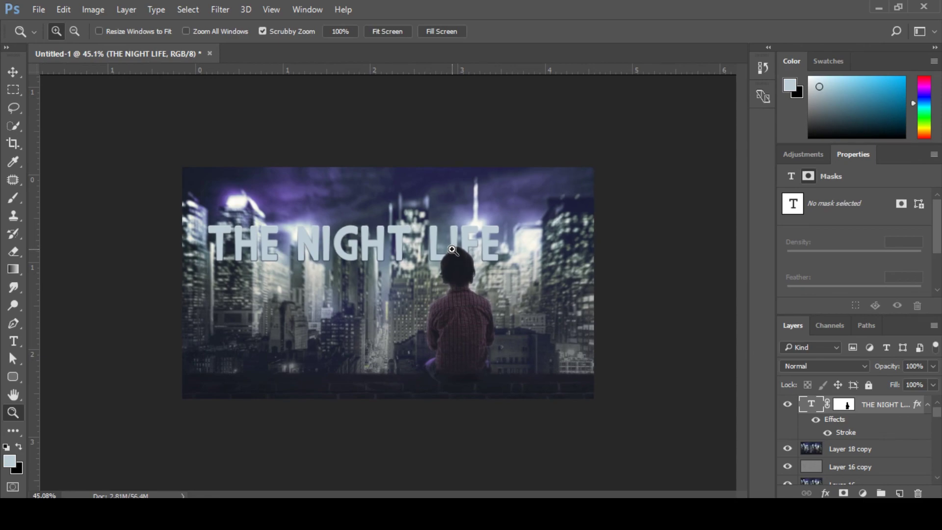